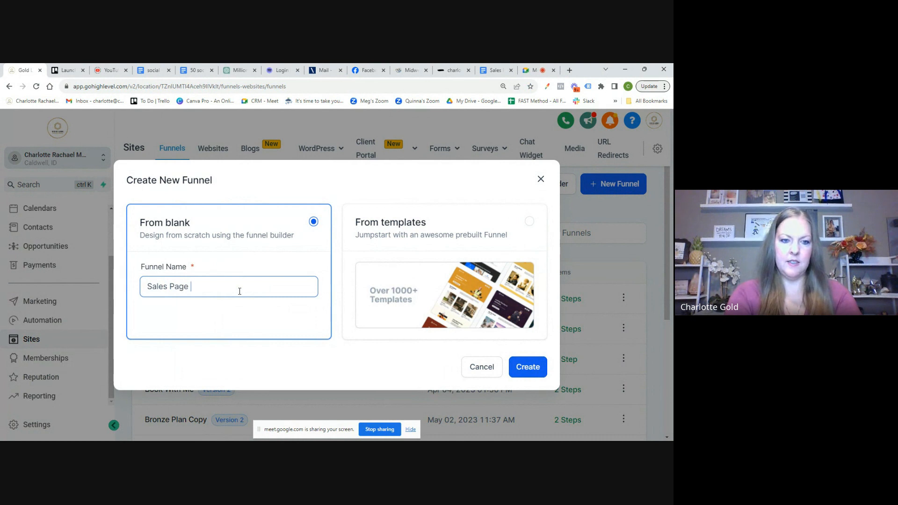
Create a blank funnel named Sales Page 101 and open it from the funnel list.
{"action": "type", "text": "101"}
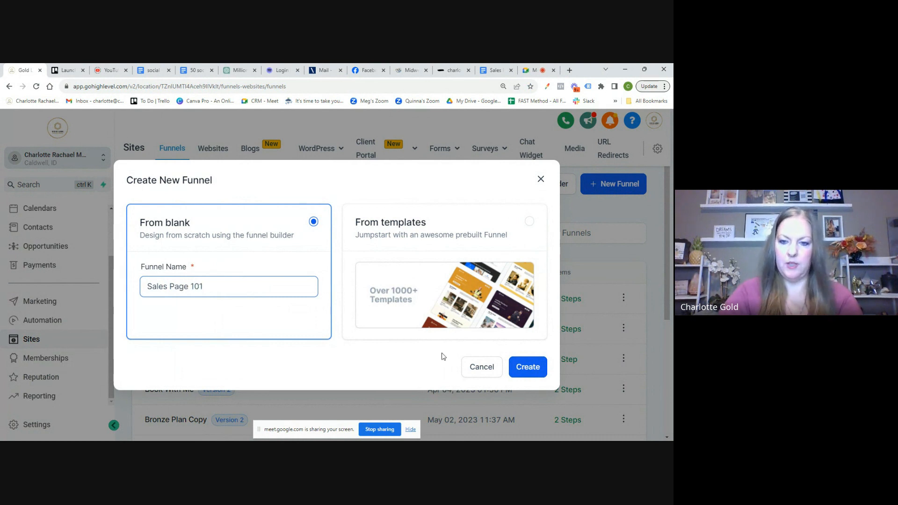
{"action": "left_click", "coordinate": [527, 367]}
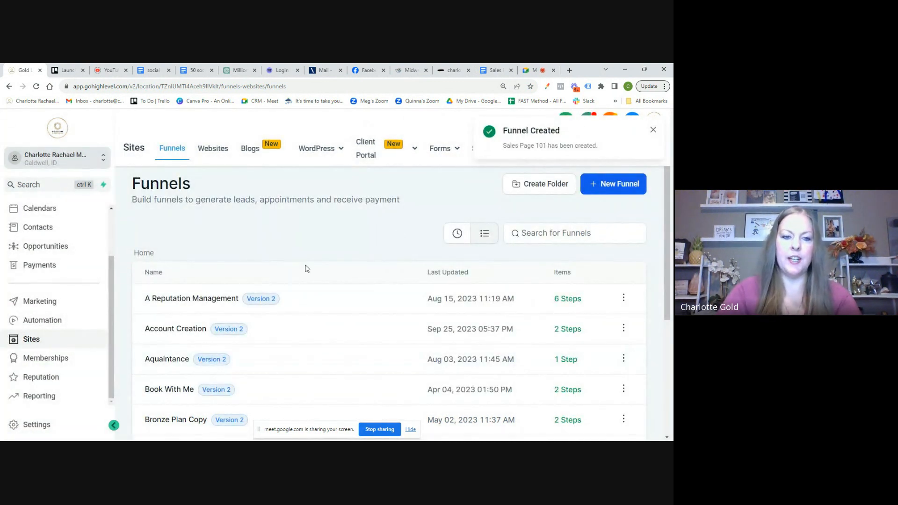
{"action": "scroll", "coordinate": [306, 300], "scroll_direction": "down", "scroll_amount": 5}
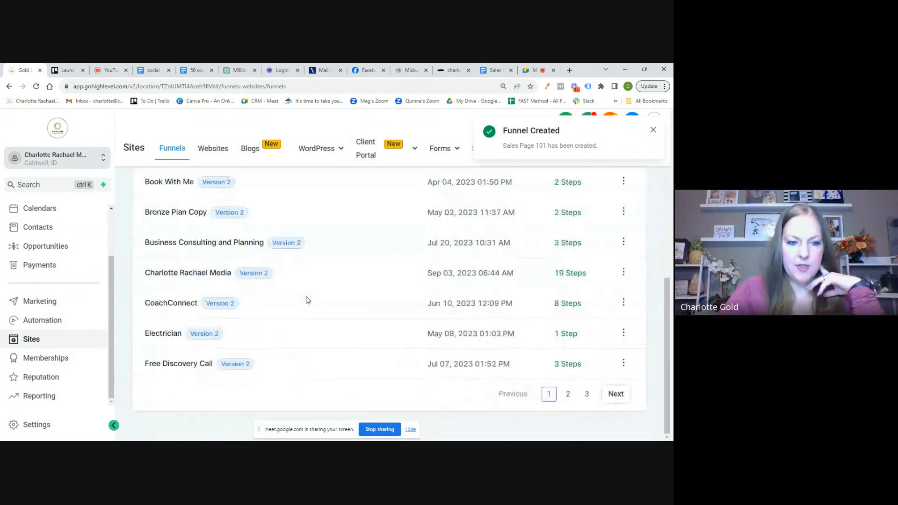
{"action": "left_click", "coordinate": [567, 394]}
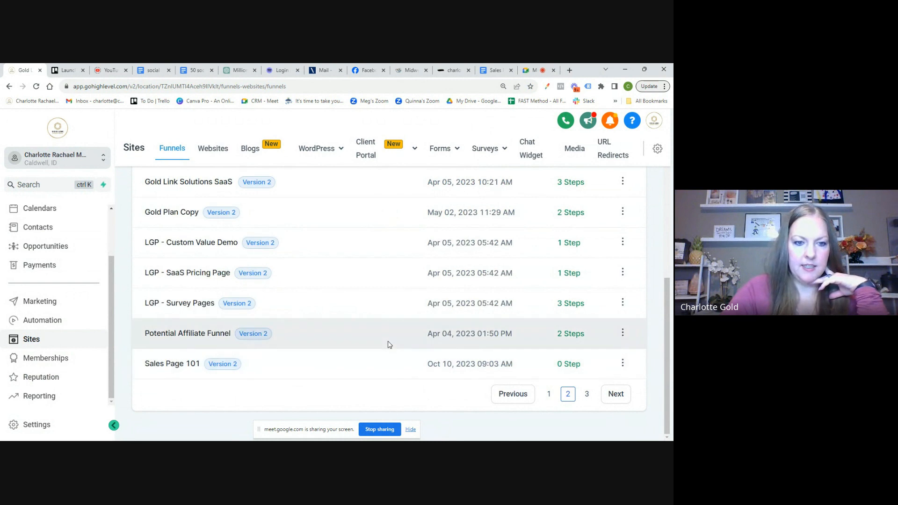
{"action": "left_click", "coordinate": [161, 366]}
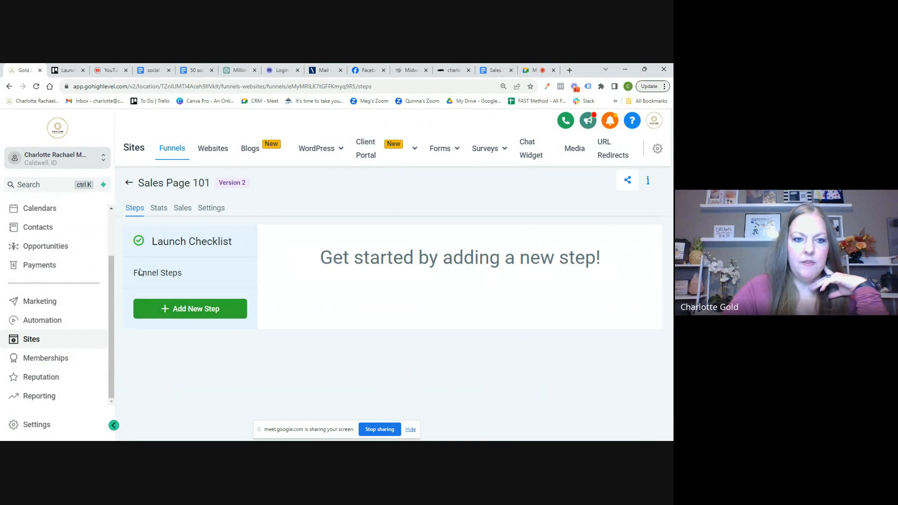
Add a funnel step named Landing Page with the path home.
{"action": "left_click", "coordinate": [189, 310]}
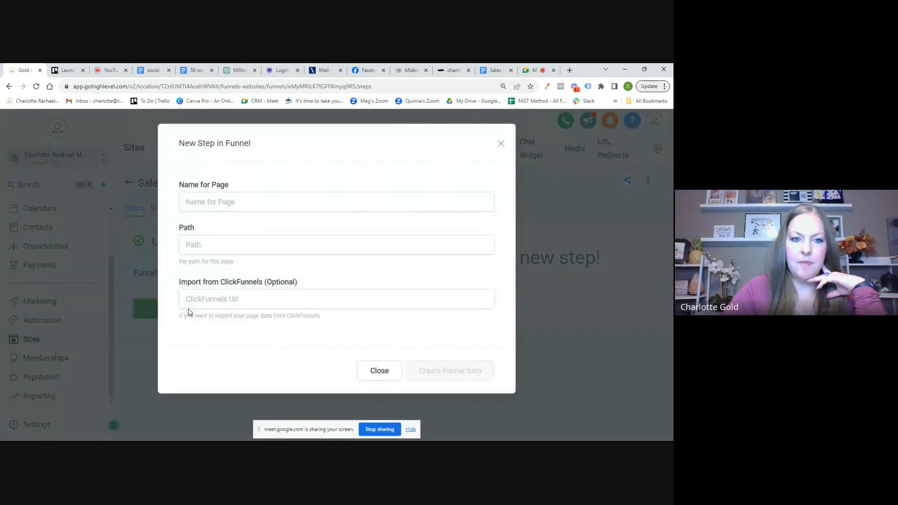
{"action": "left_click", "coordinate": [283, 199]}
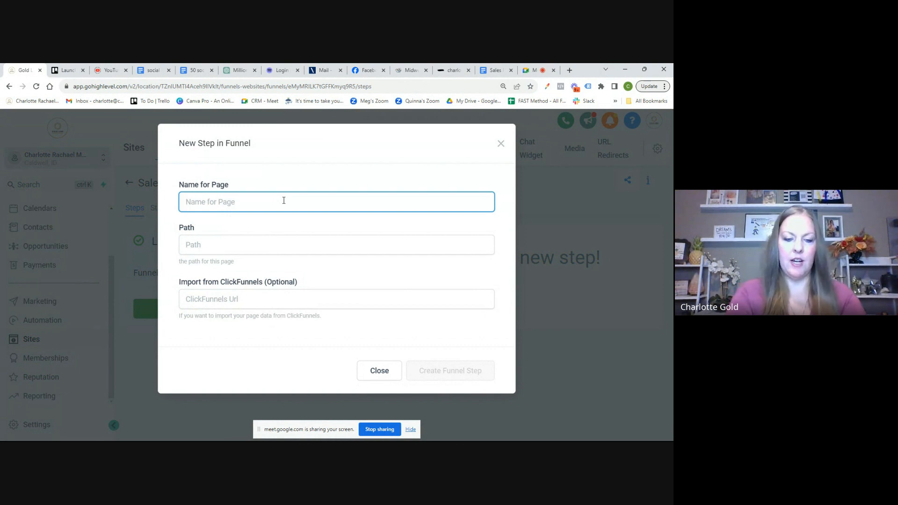
{"action": "type", "text": "La"}
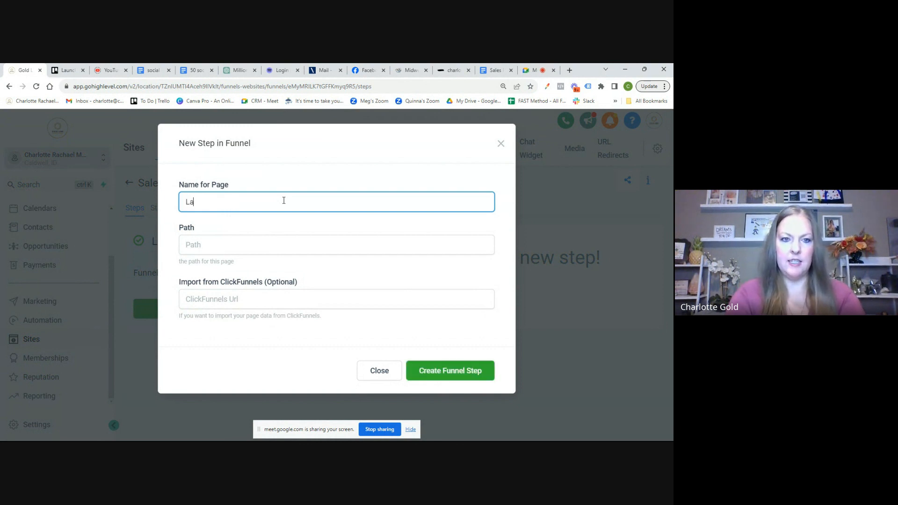
{"action": "type", "text": "nding Page"}
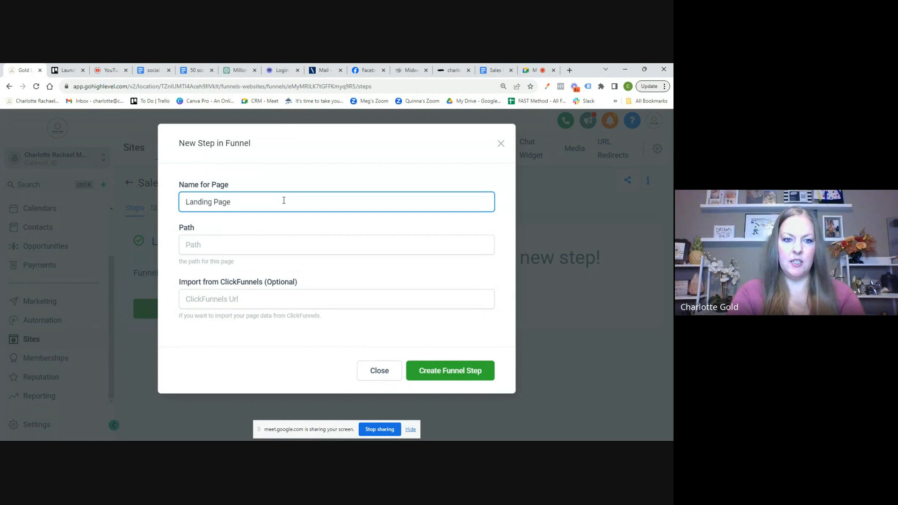
{"action": "key", "text": "Tab"}
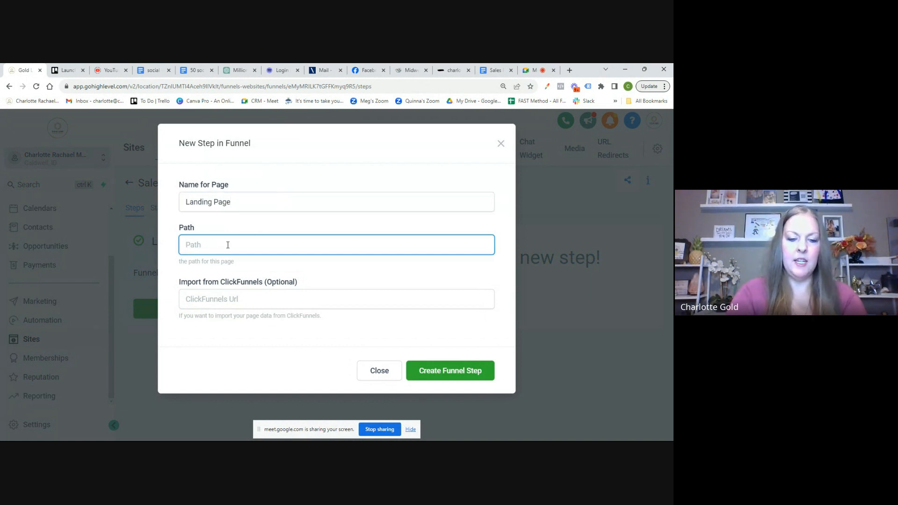
{"action": "type", "text": "home"}
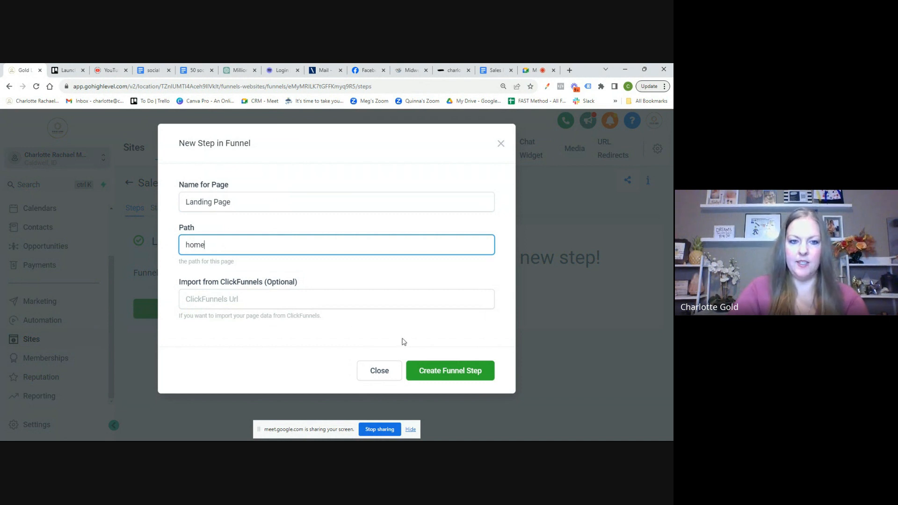
{"action": "left_click", "coordinate": [451, 373]}
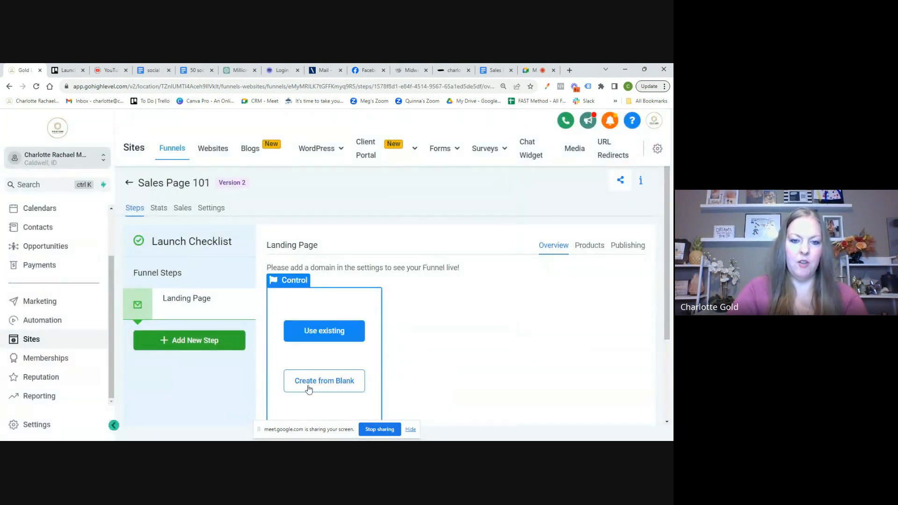
Create the Landing Page from blank and add a full-width section containing a one-column row.
{"action": "left_click", "coordinate": [324, 380]}
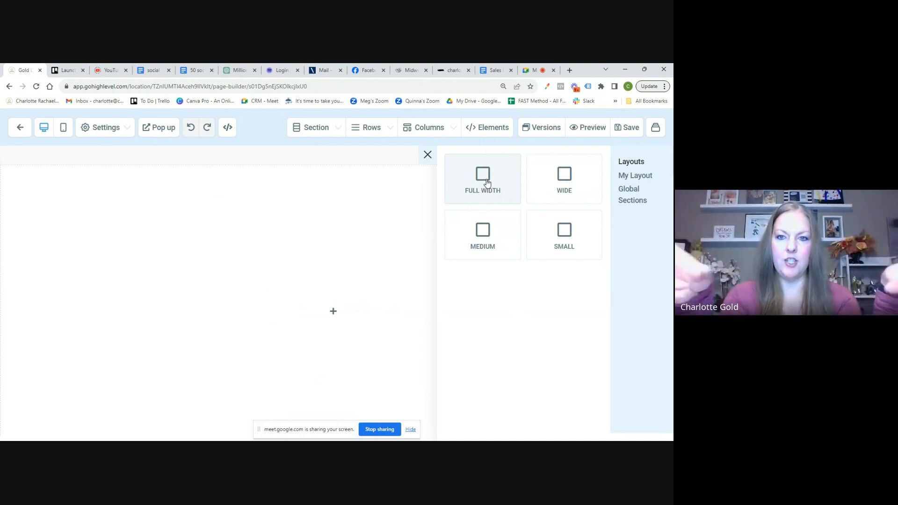
{"action": "left_click", "coordinate": [484, 180]}
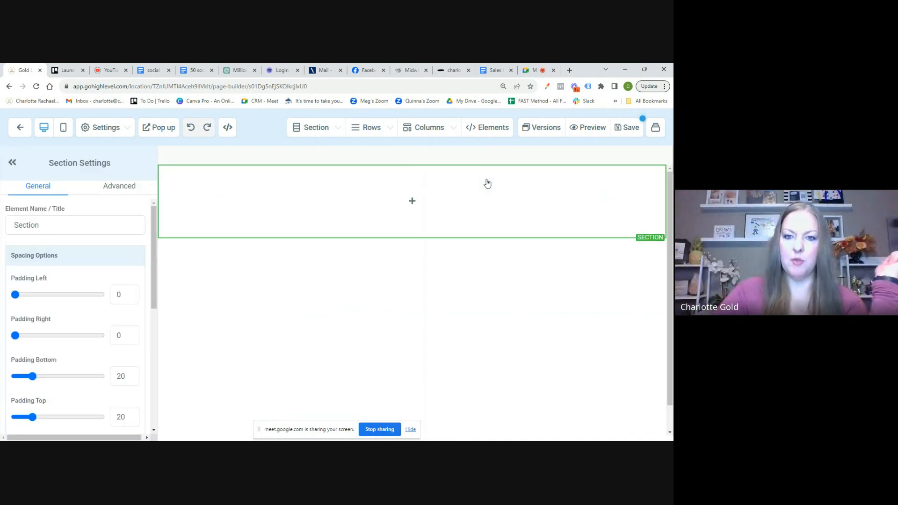
{"action": "left_click", "coordinate": [411, 204]}
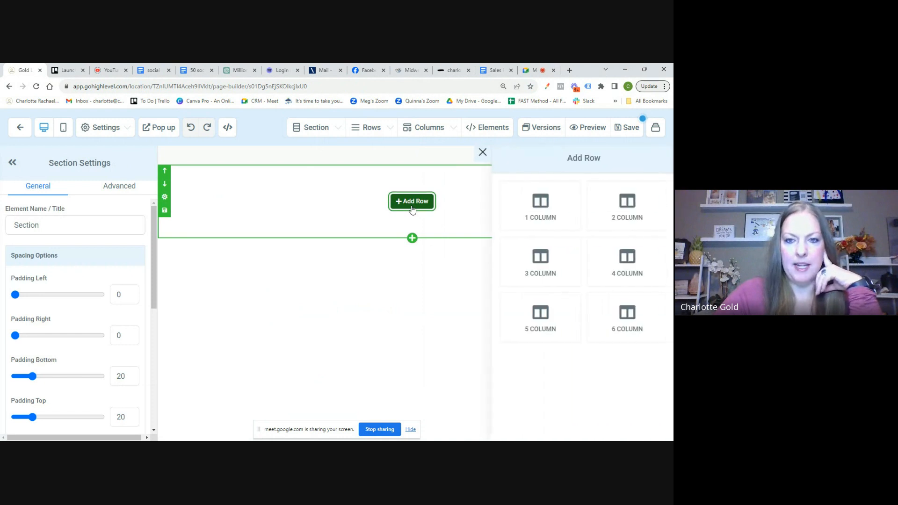
{"action": "left_click", "coordinate": [540, 208]}
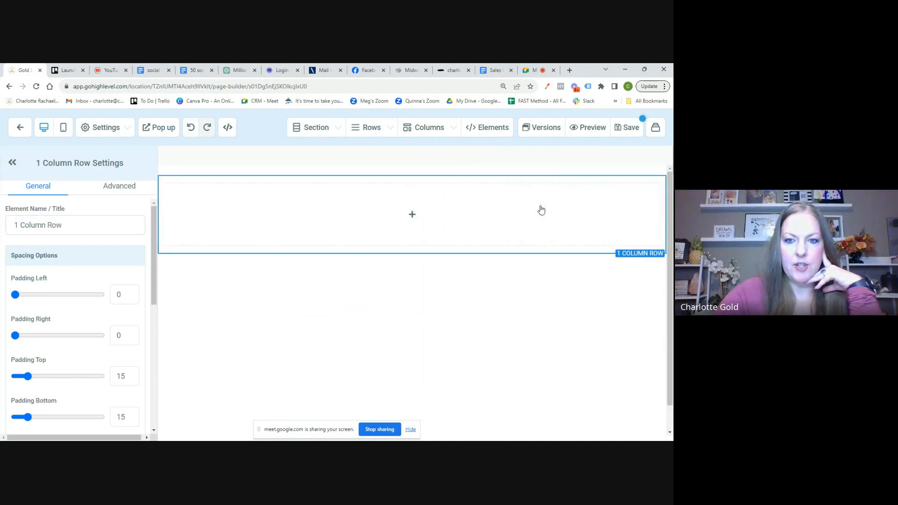
Add an image element to the one-column row.
{"action": "left_click", "coordinate": [413, 217]}
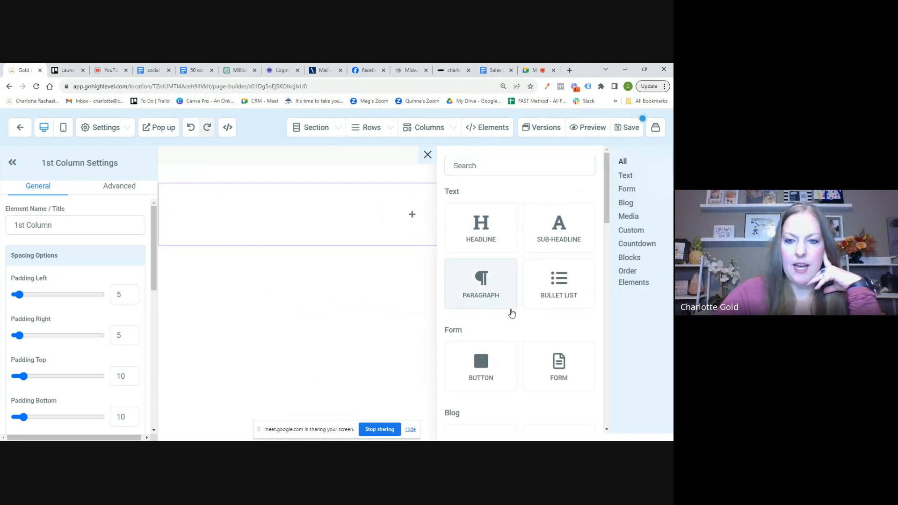
{"action": "scroll", "coordinate": [527, 325], "scroll_direction": "down", "scroll_amount": 5}
{"action": "scroll", "coordinate": [527, 326], "scroll_direction": "down", "scroll_amount": 1}
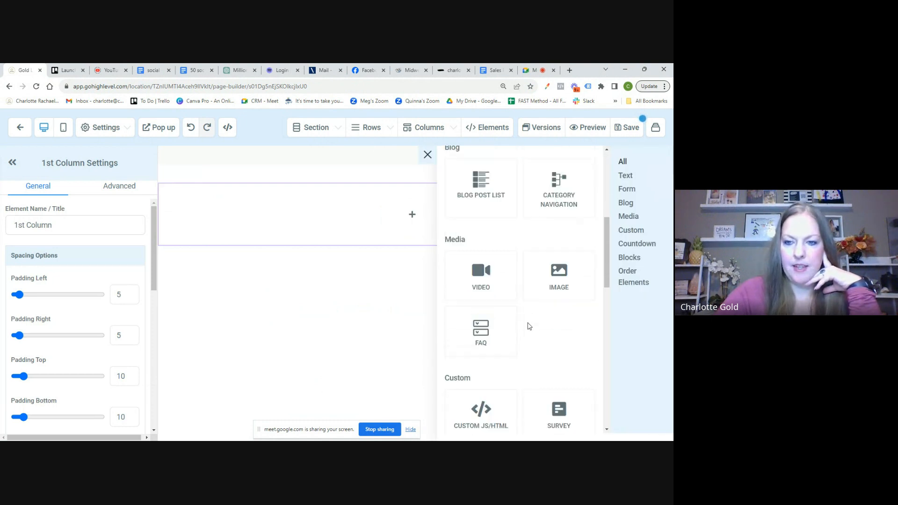
{"action": "left_click", "coordinate": [552, 272]}
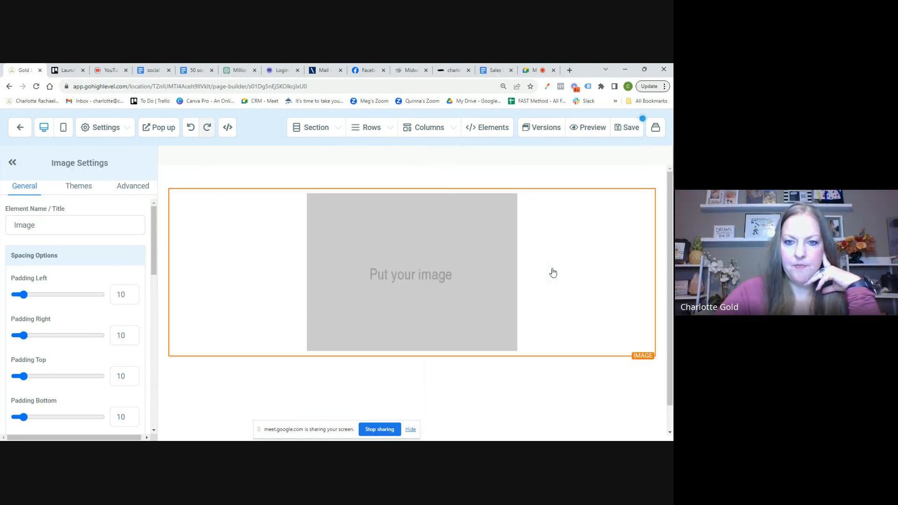
Add a second one-column row below the image row and place a headline element in it.
{"action": "scroll", "coordinate": [425, 263], "scroll_direction": "down", "scroll_amount": 1}
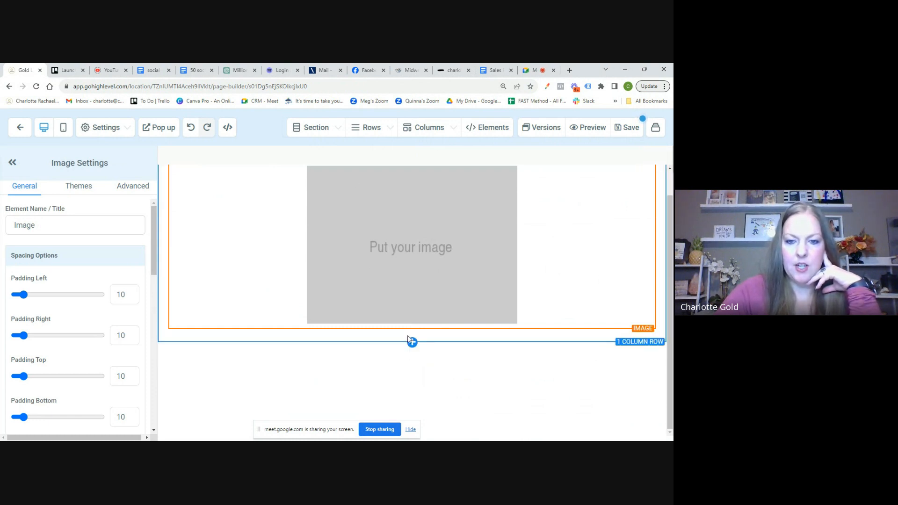
{"action": "left_click", "coordinate": [412, 342]}
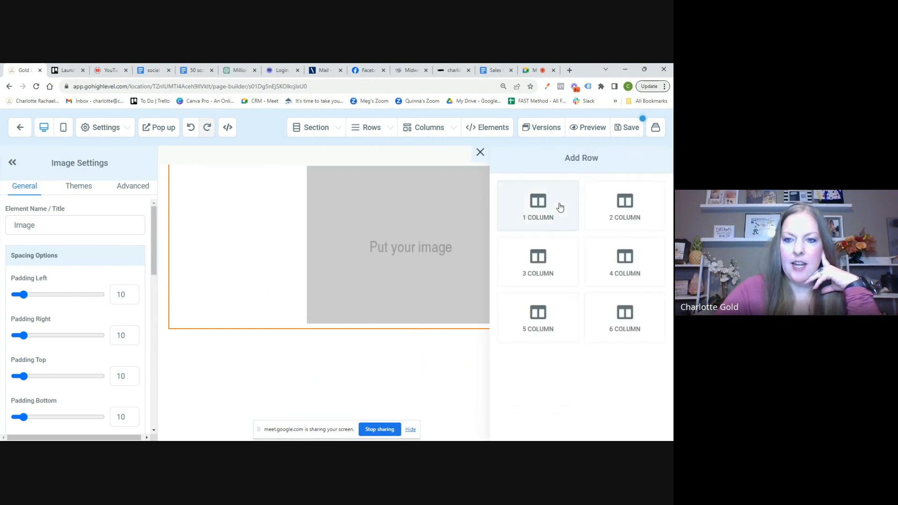
{"action": "left_click", "coordinate": [541, 204]}
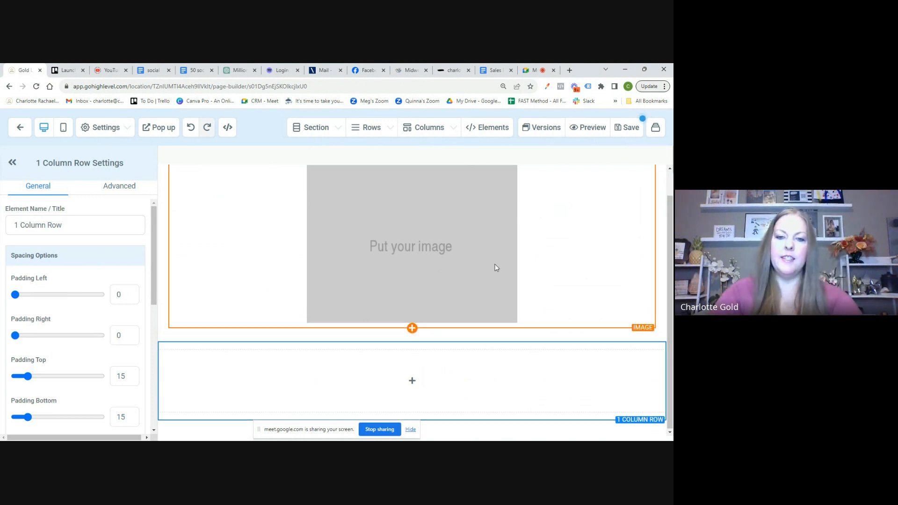
{"action": "left_click", "coordinate": [422, 383]}
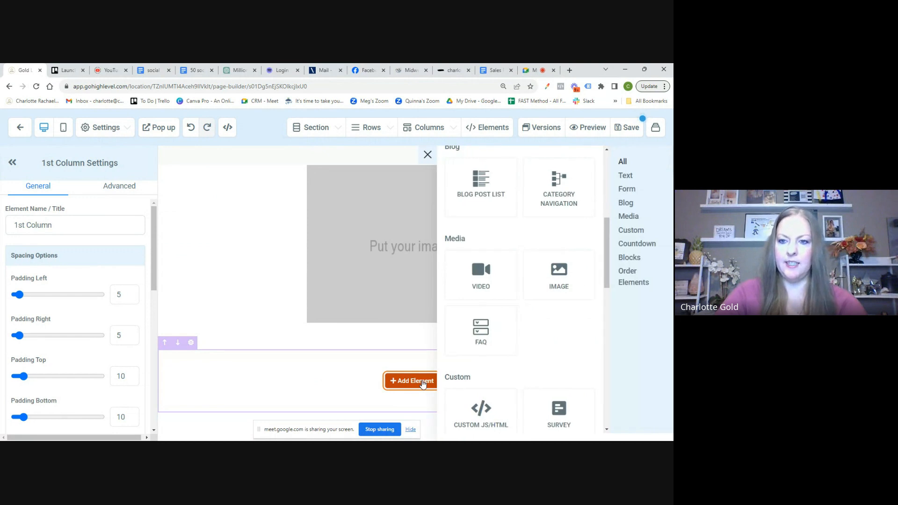
{"action": "scroll", "coordinate": [536, 287], "scroll_direction": "up", "scroll_amount": 5}
{"action": "scroll", "coordinate": [536, 286], "scroll_direction": "up", "scroll_amount": 1}
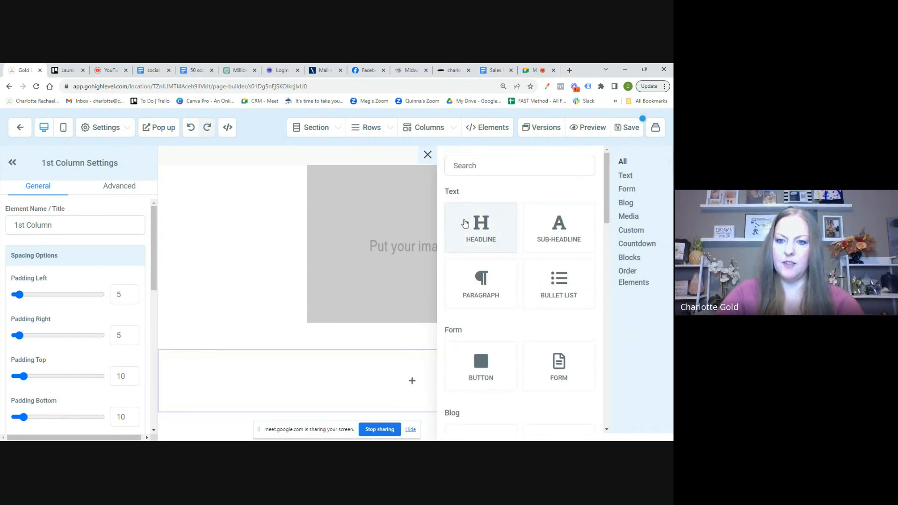
{"action": "left_click", "coordinate": [479, 232]}
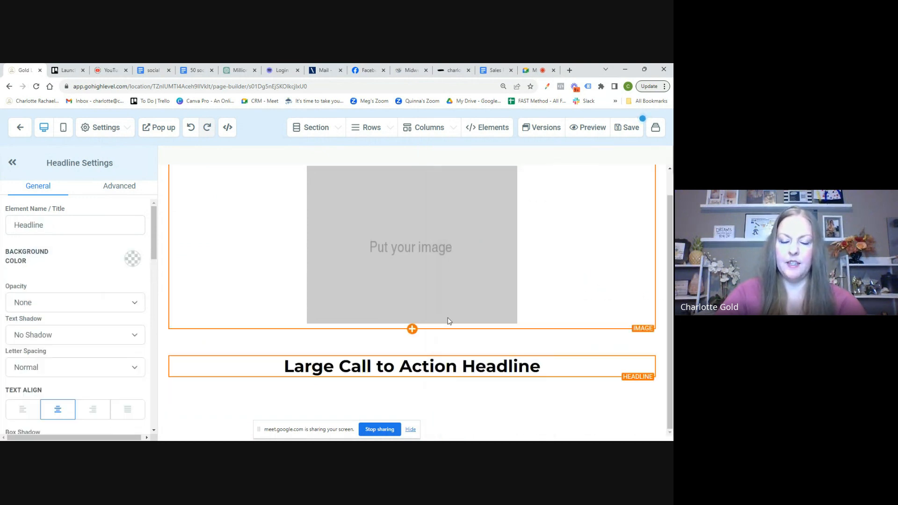
Add a colon to the headline and paste after it the Headline description copied from the Sales Page Blueprint document.
{"action": "left_click", "coordinate": [496, 70]}
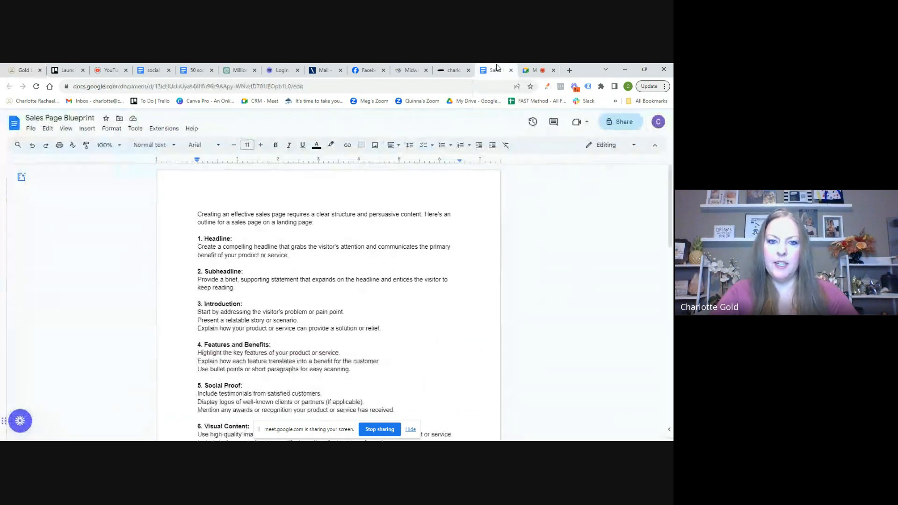
{"action": "left_click_drag", "start_coordinate": [310, 255], "coordinate": [196, 250]}
{"action": "key", "text": "ctrl+c"}
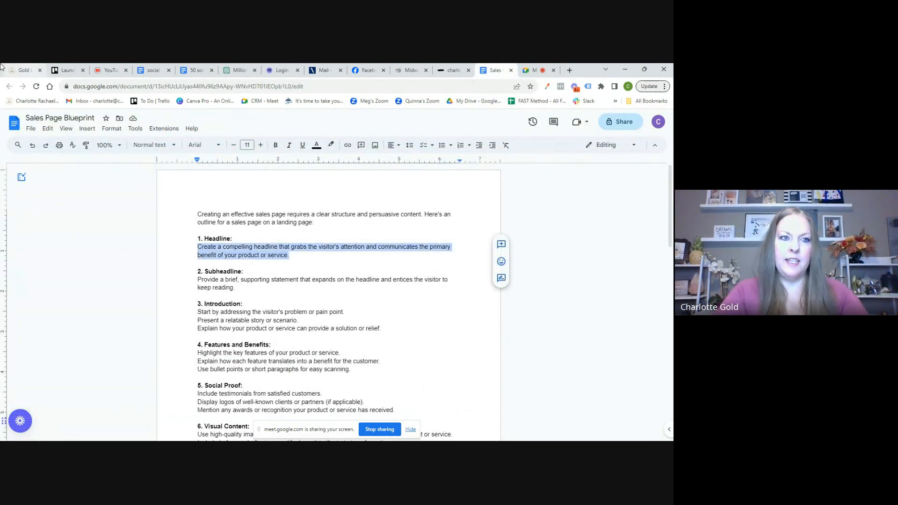
{"action": "left_click", "coordinate": [21, 70]}
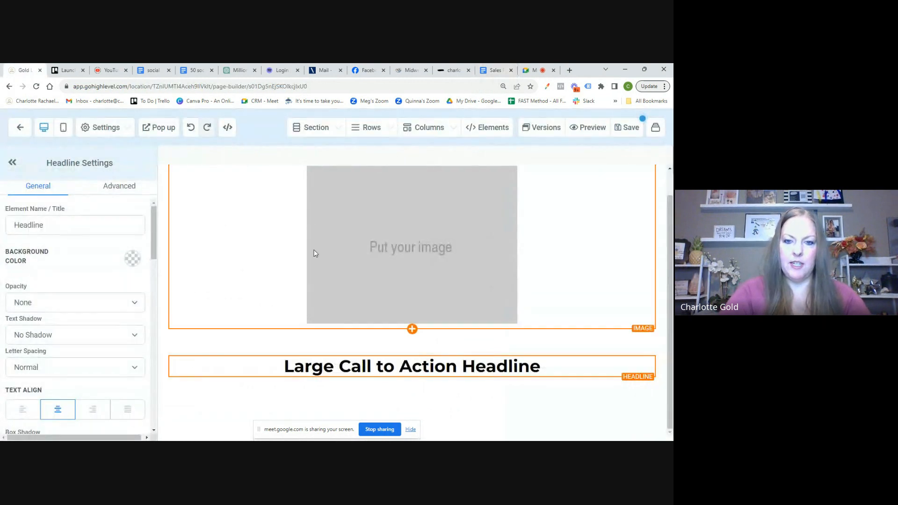
{"action": "left_click", "coordinate": [552, 373]}
{"action": "type", "text": ":"}
{"action": "key", "text": "ctrl+v"}
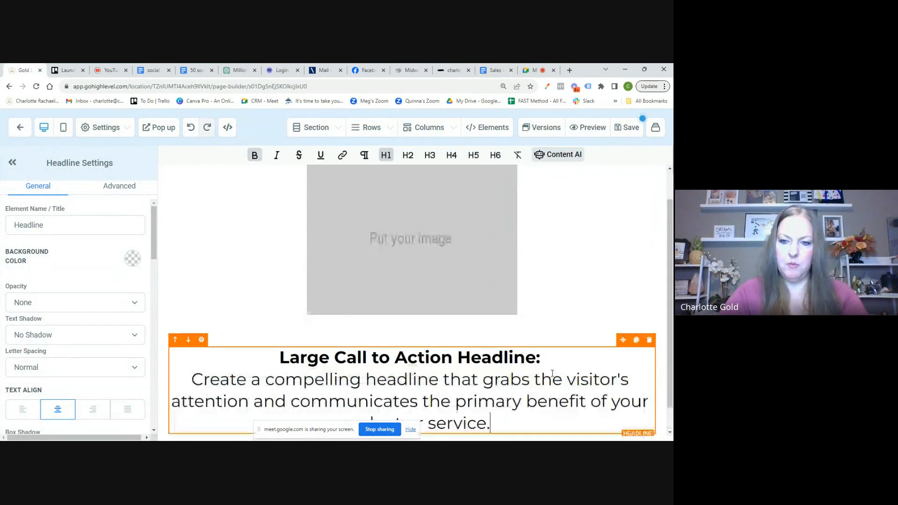
Add a sub-headline element directly below the headline.
{"action": "scroll", "coordinate": [552, 373], "scroll_direction": "down", "scroll_amount": 1}
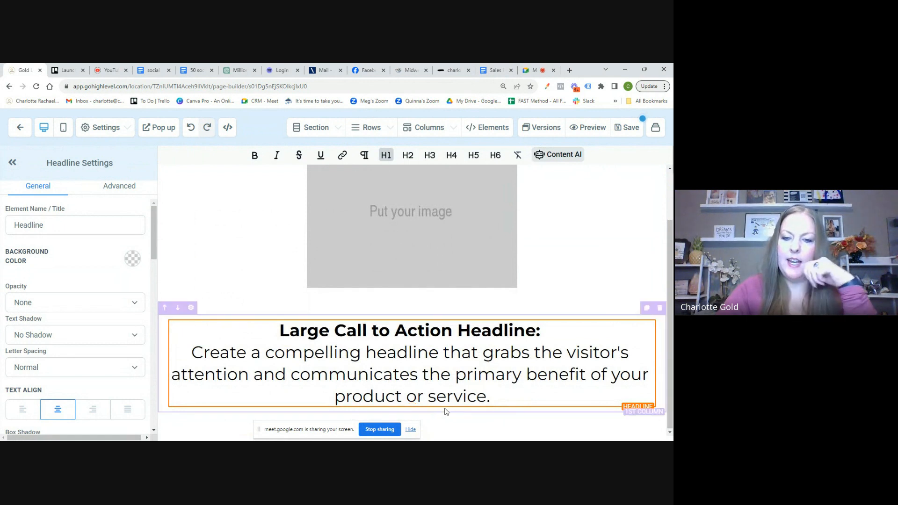
{"action": "left_click", "coordinate": [411, 408]}
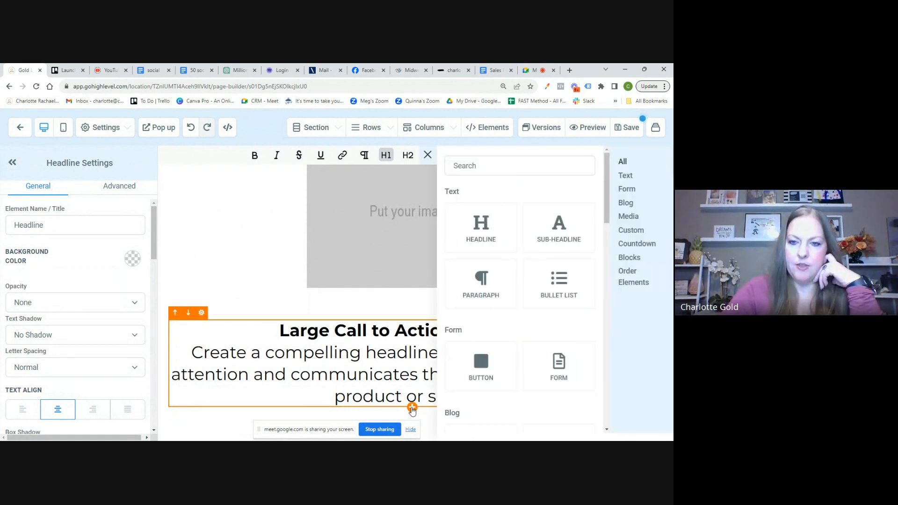
{"action": "left_click", "coordinate": [565, 233]}
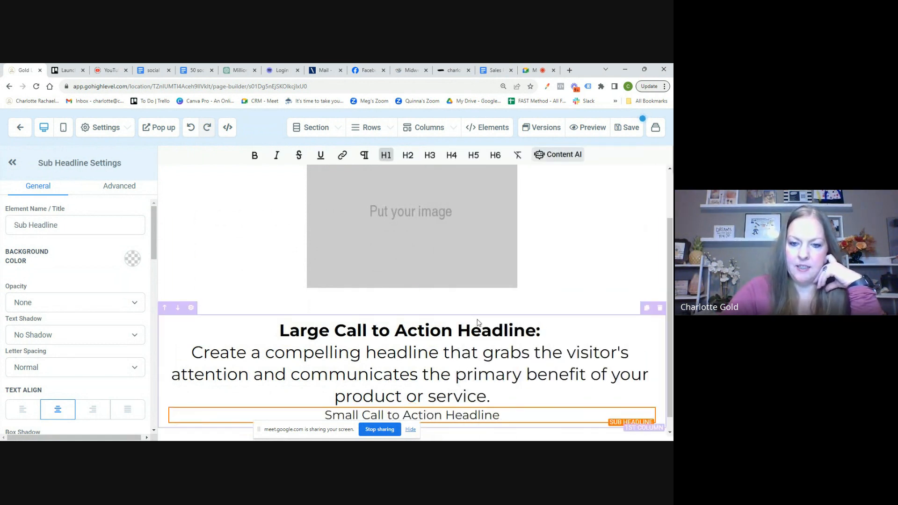
{"action": "scroll", "coordinate": [521, 414], "scroll_direction": "down", "scroll_amount": 1}
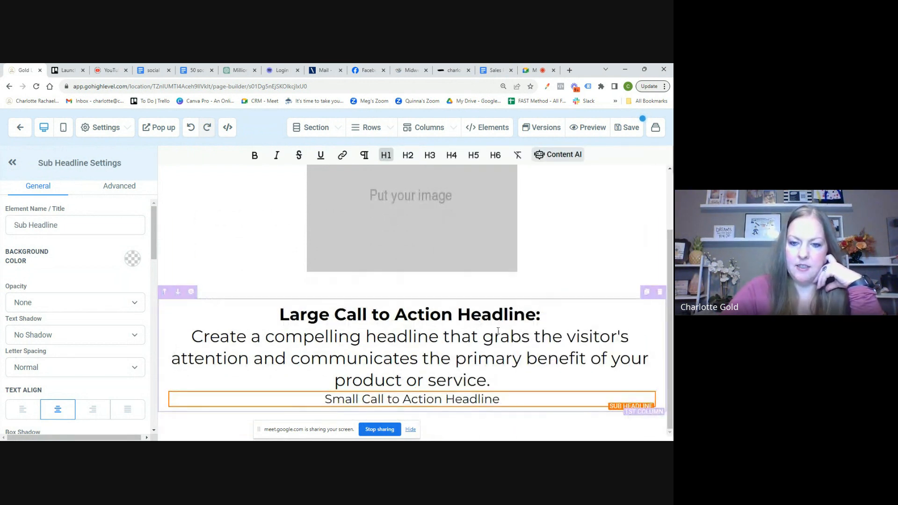
Add a colon to the sub-headline and paste after it the Subheadline description copied from the Sales Page Blueprint document.
{"action": "left_click", "coordinate": [513, 395]}
{"action": "type", "text": ":"}
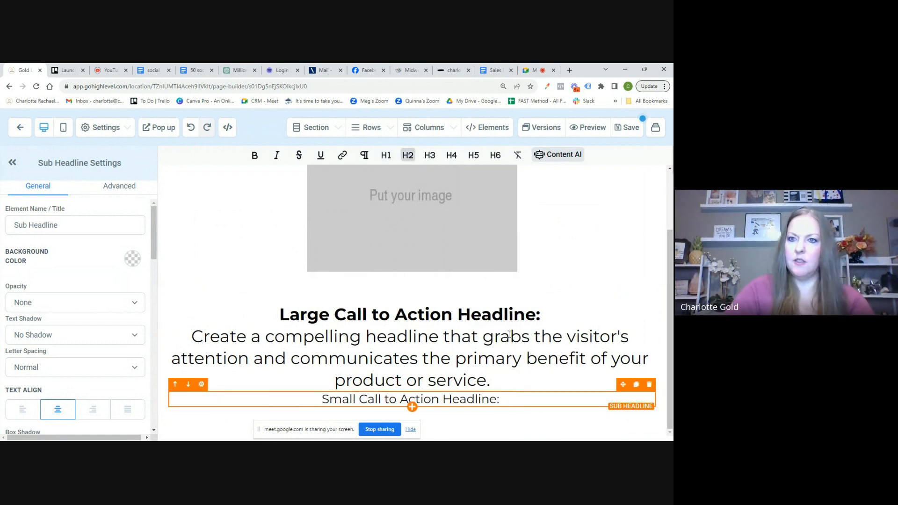
{"action": "left_click", "coordinate": [495, 70]}
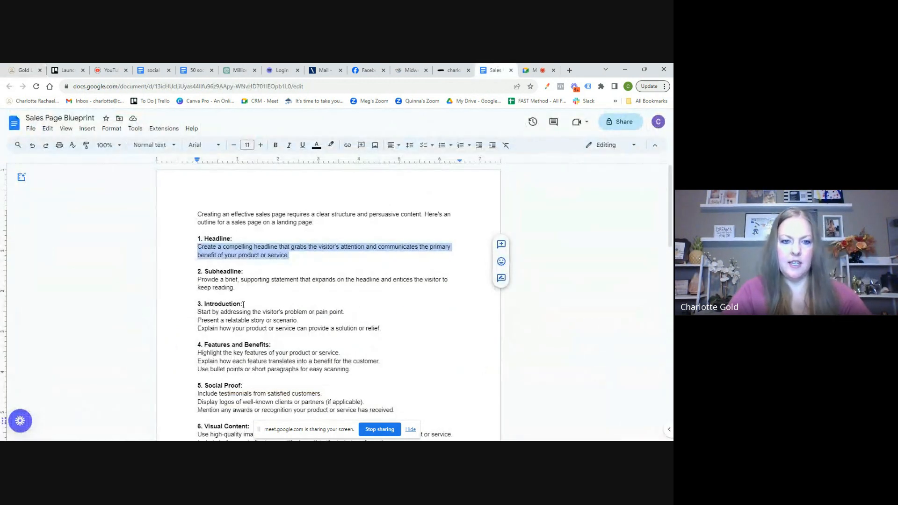
{"action": "left_click_drag", "start_coordinate": [237, 289], "coordinate": [198, 282]}
{"action": "key", "text": "ctrl+c"}
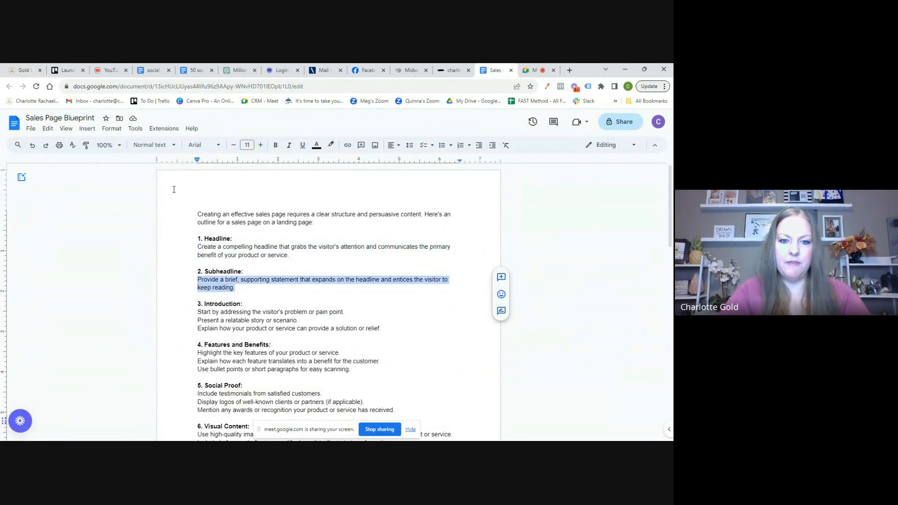
{"action": "left_click", "coordinate": [24, 70]}
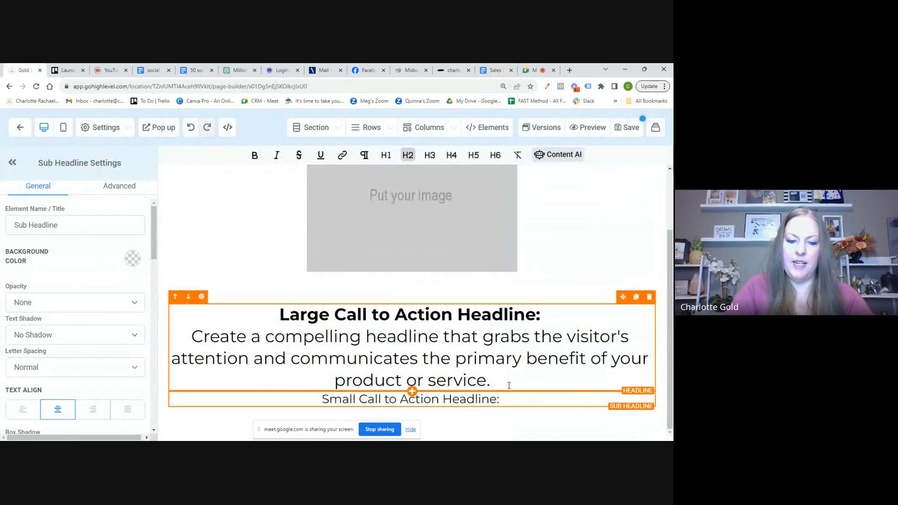
{"action": "key", "text": "ctrl+v"}
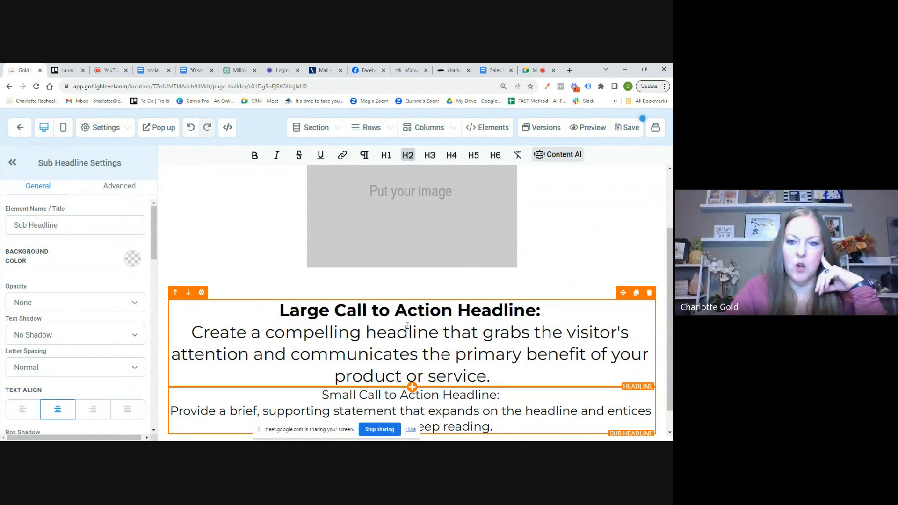
{"action": "scroll", "coordinate": [456, 328], "scroll_direction": "down", "scroll_amount": 1}
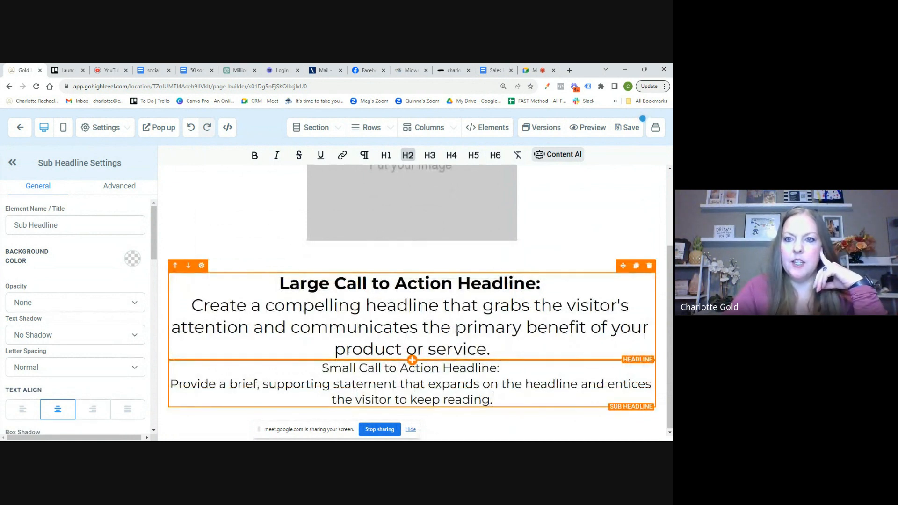
Copy the three lines under Introduction from the Sales Page Blueprint document and return to the page builder.
{"action": "left_click", "coordinate": [494, 70]}
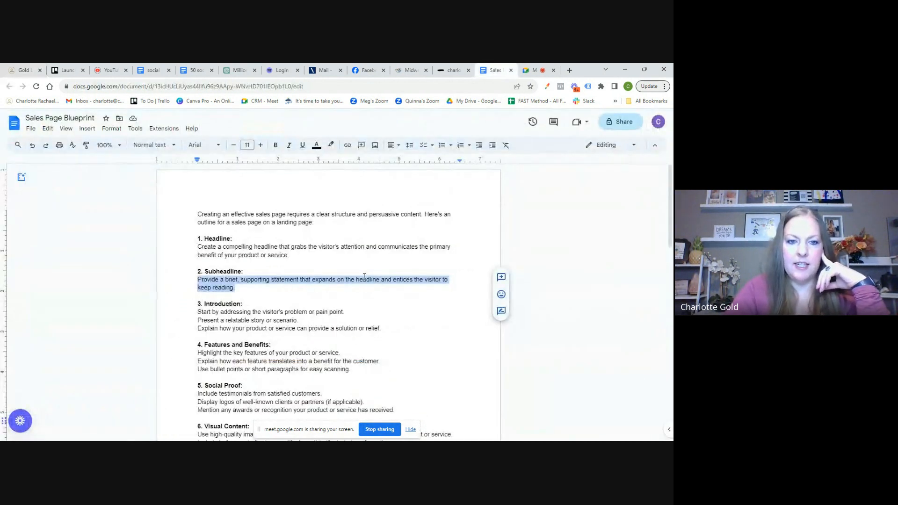
{"action": "scroll", "coordinate": [364, 276], "scroll_direction": "down", "scroll_amount": 1}
{"action": "left_click_drag", "start_coordinate": [386, 277], "coordinate": [199, 260]}
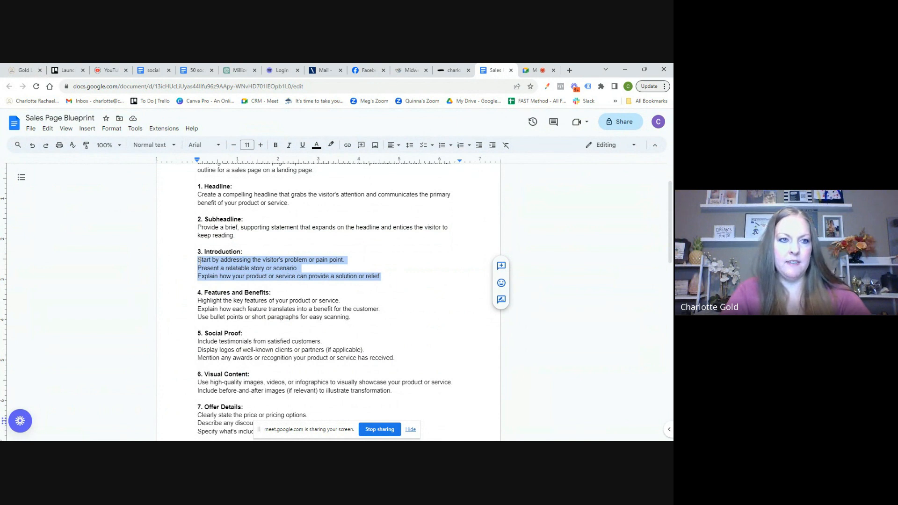
{"action": "left_click", "coordinate": [22, 70]}
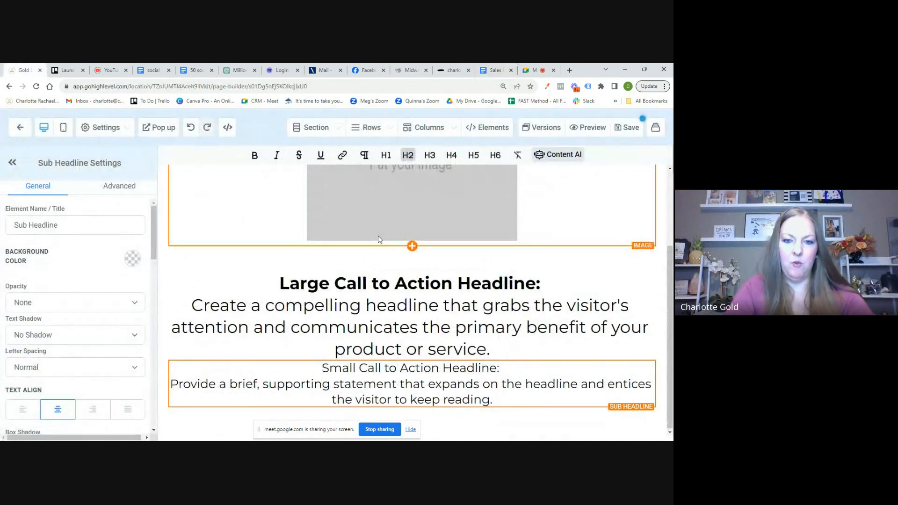
Add a paragraph element directly below the sub-headline.
{"action": "left_click", "coordinate": [412, 407]}
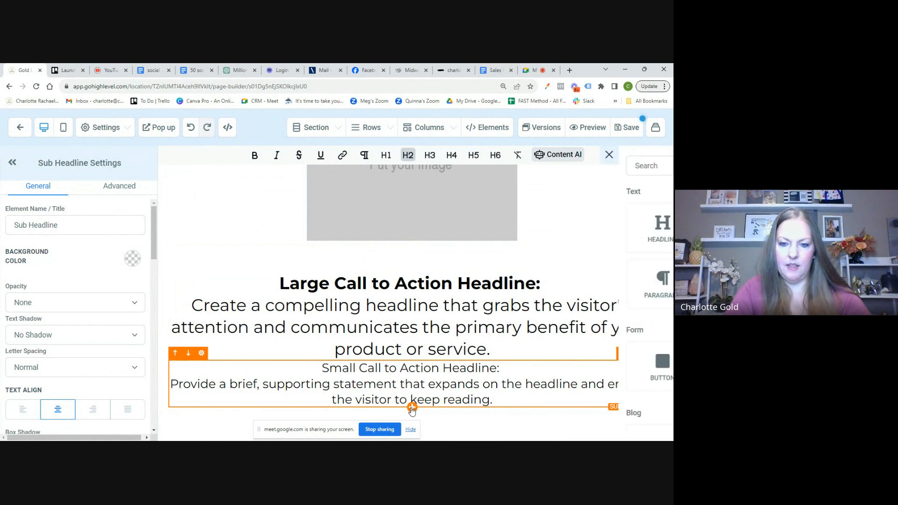
{"action": "scroll", "coordinate": [488, 335], "scroll_direction": "down", "scroll_amount": 2}
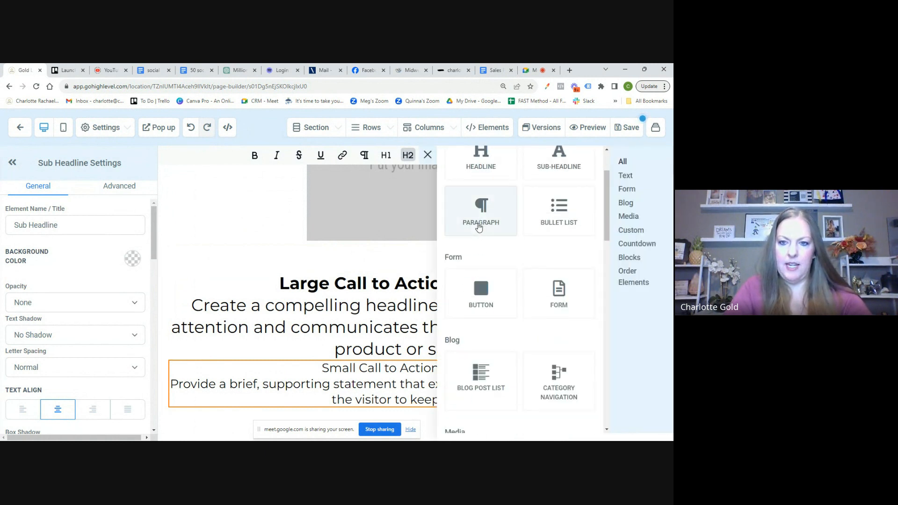
{"action": "left_click", "coordinate": [477, 225]}
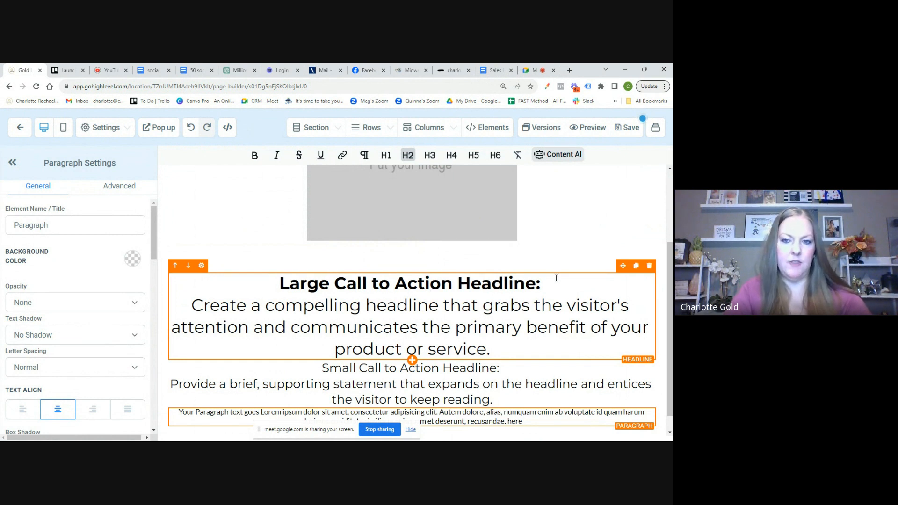
{"action": "scroll", "coordinate": [531, 330], "scroll_direction": "down", "scroll_amount": 1}
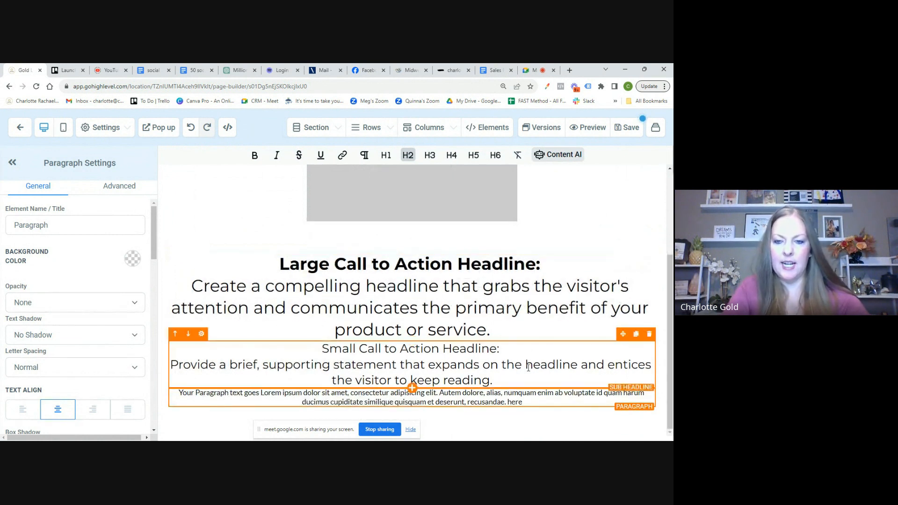
Shorten the paragraph's placeholder to "Your Paragraph text goes here:" and paste the copied Introduction lines beneath it.
{"action": "triple_click", "coordinate": [528, 402]}
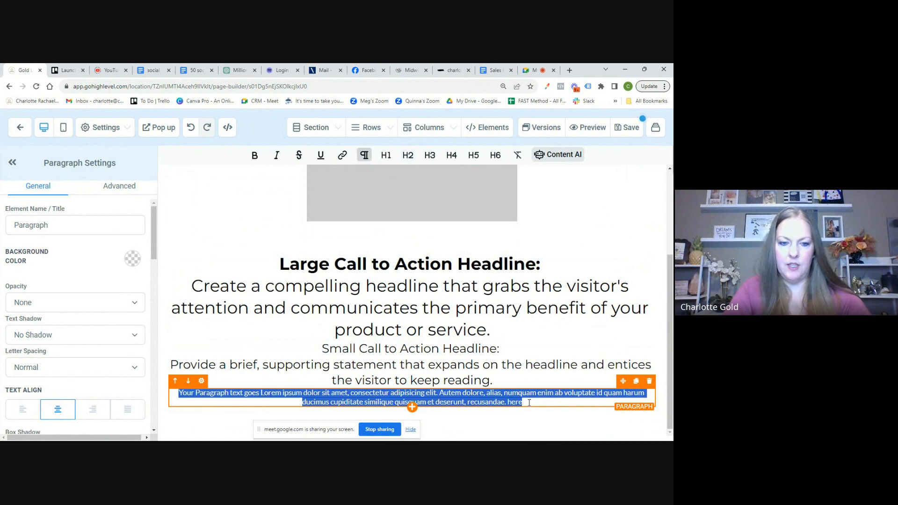
{"action": "left_click", "coordinate": [281, 396]}
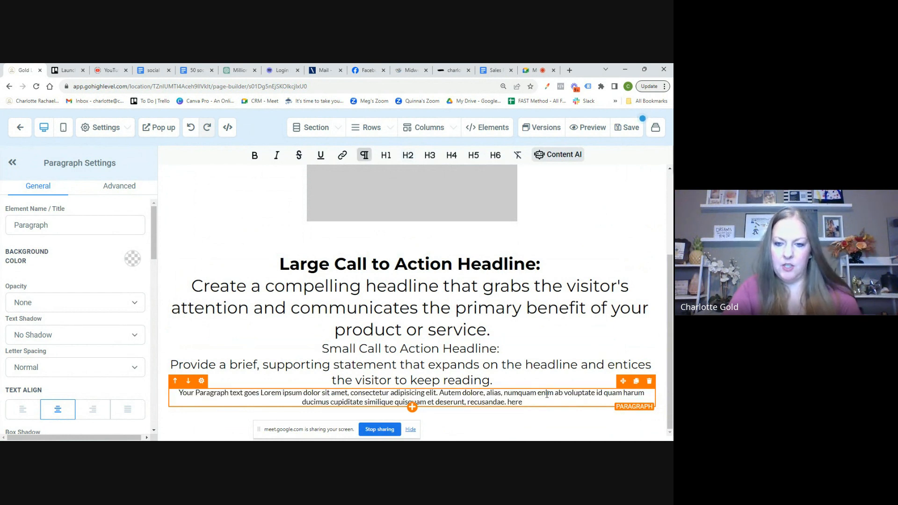
{"action": "left_click_drag", "start_coordinate": [540, 402], "coordinate": [258, 394]}
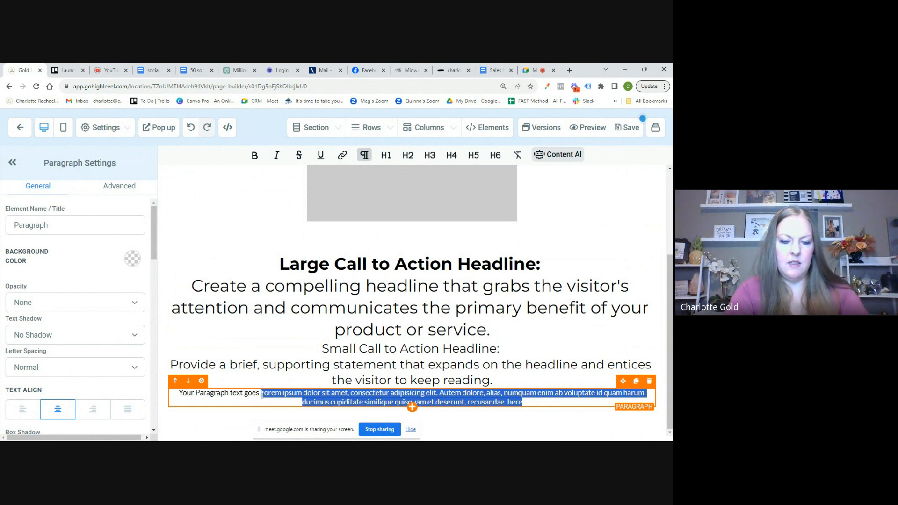
{"action": "key", "text": "BackSpace"}
{"action": "type", "text": ":"}
{"action": "key", "text": "Return"}
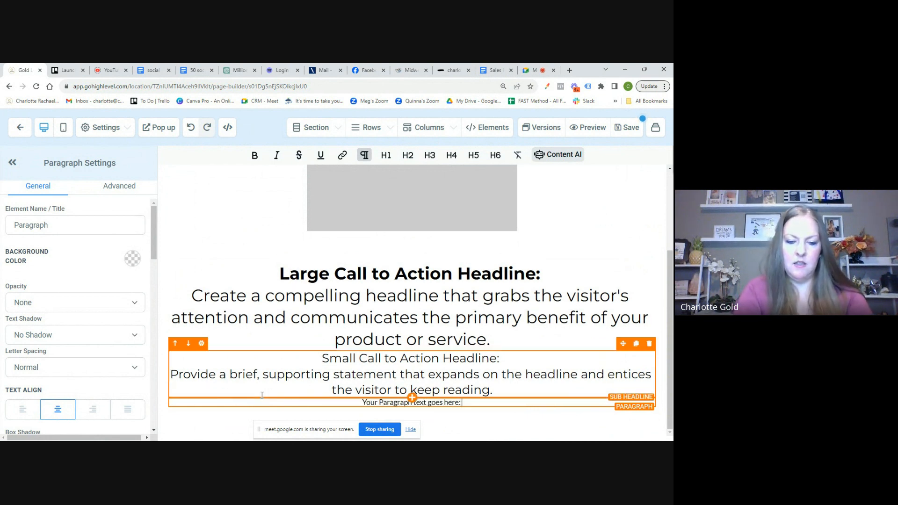
{"action": "type", "text": "Start by addressing the visitor's problem or pain point.Present a relatable story or scenario.Explain how your product or service can provide a solution or relief."}
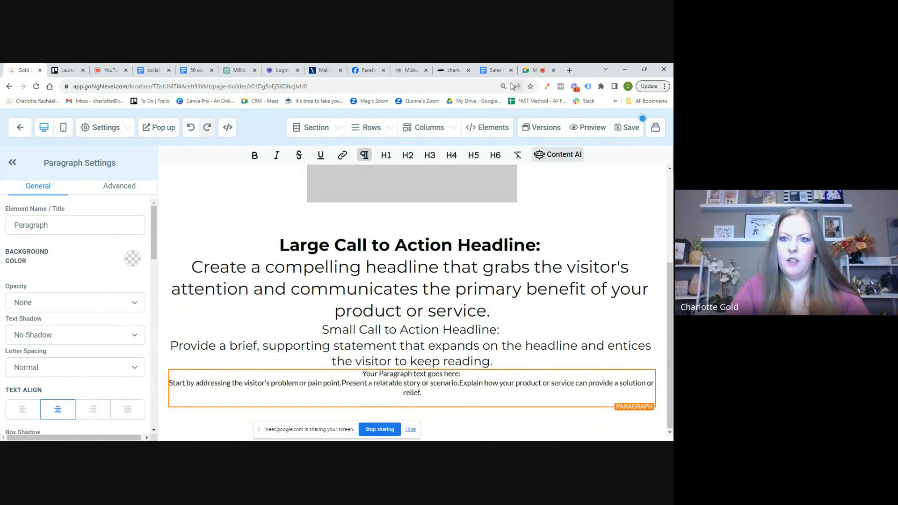
Copy the three lines under Features and Benefits from the Sales Page Blueprint document and return to the page builder.
{"action": "left_click", "coordinate": [494, 70]}
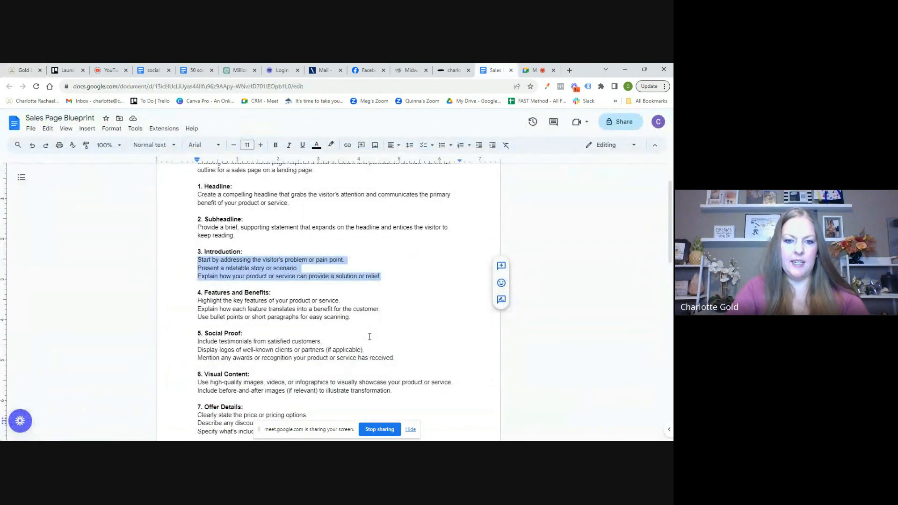
{"action": "scroll", "coordinate": [369, 336], "scroll_direction": "down", "scroll_amount": 1}
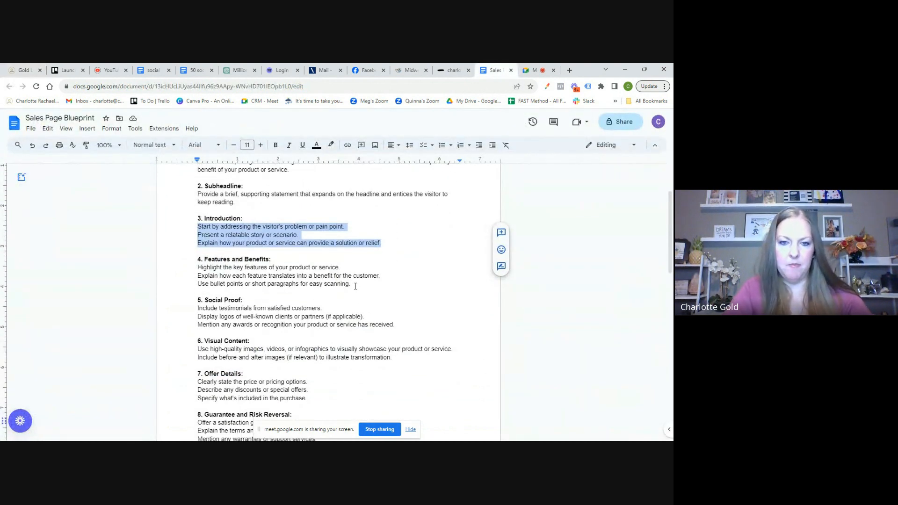
{"action": "left_click_drag", "start_coordinate": [356, 286], "coordinate": [198, 270]}
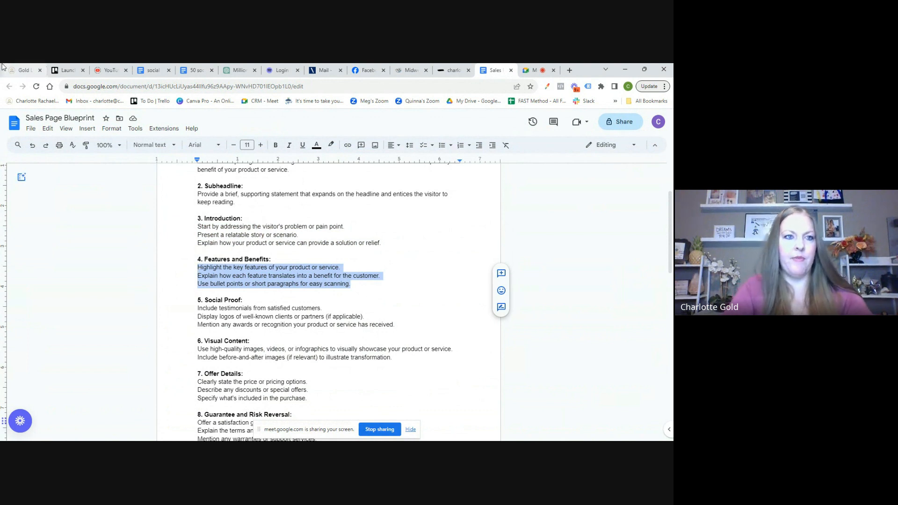
{"action": "key", "text": "ctrl+1"}
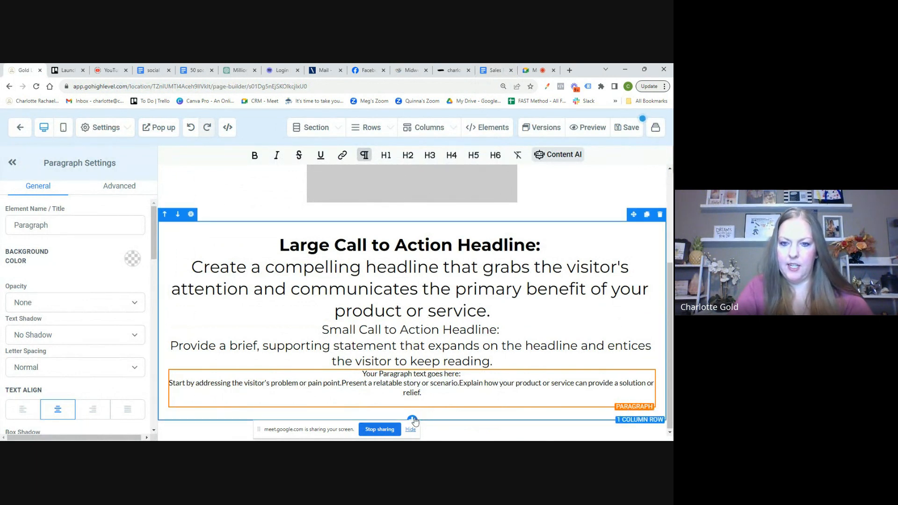
Add a two-column row below the headline row and place a bullet list element in its first column.
{"action": "left_click", "coordinate": [412, 419]}
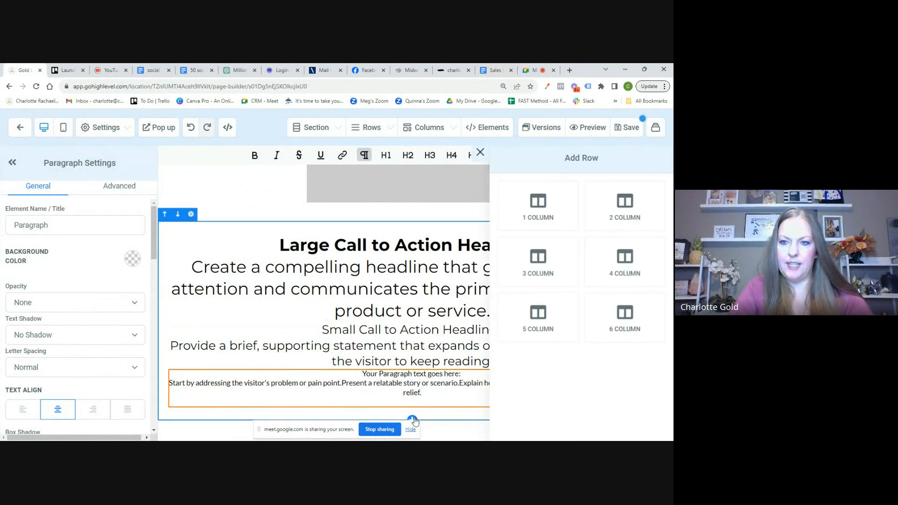
{"action": "left_click", "coordinate": [628, 206]}
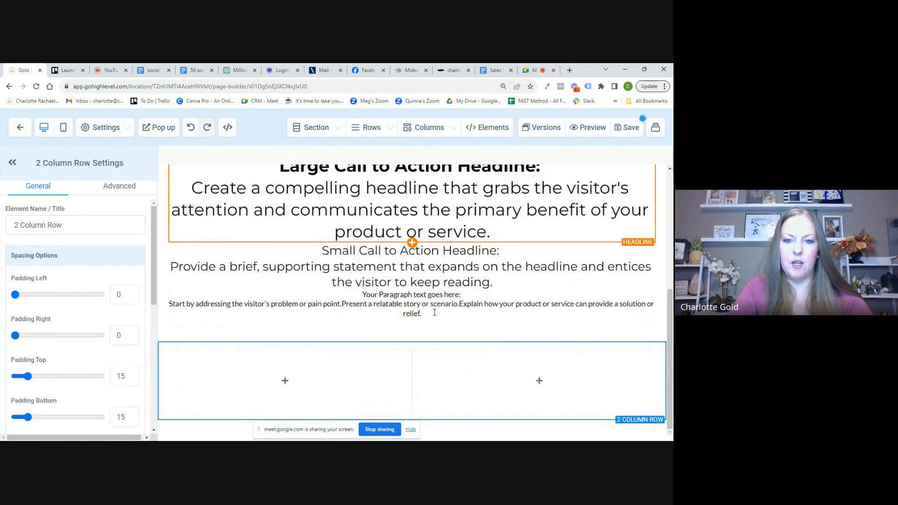
{"action": "mouse_move", "coordinate": [292, 386]}
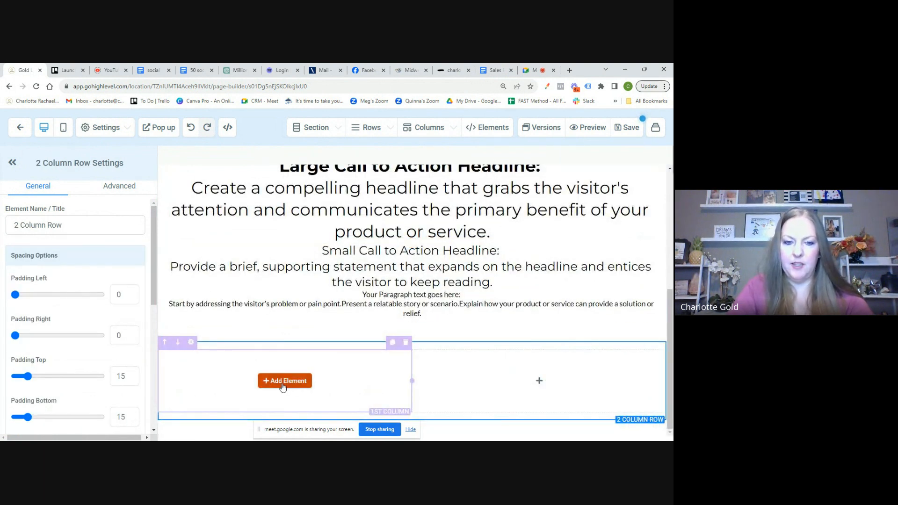
{"action": "left_click", "coordinate": [284, 382]}
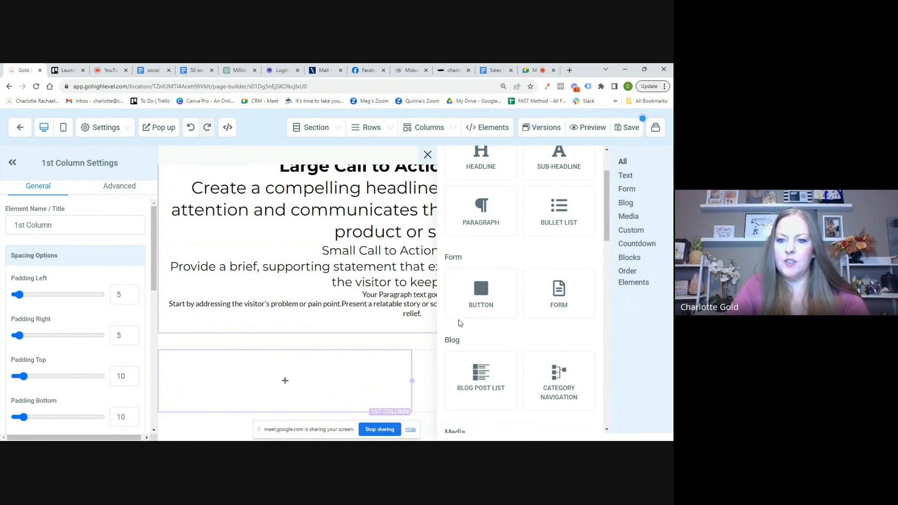
{"action": "scroll", "coordinate": [514, 307], "scroll_direction": "up", "scroll_amount": 1}
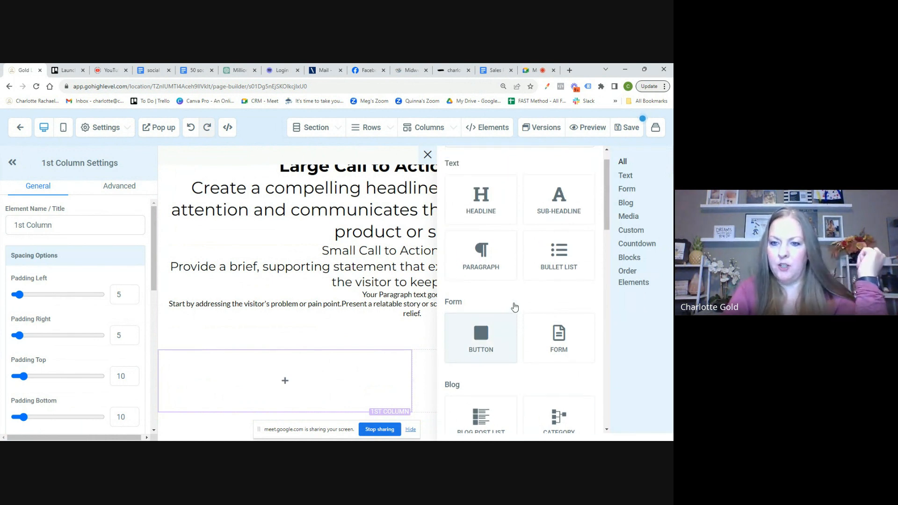
{"action": "left_click", "coordinate": [565, 257]}
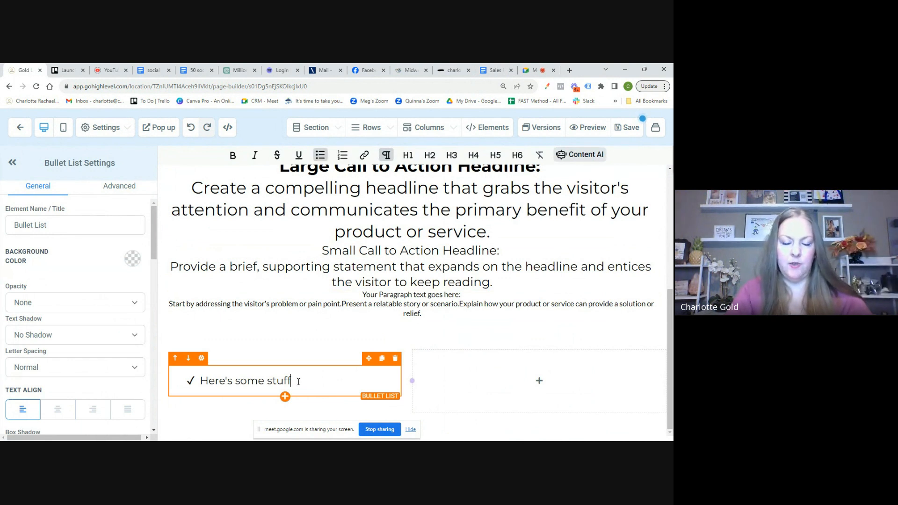
Duplicate the "Here's some stuff" text as a second bullet, removing the extra line breaks around it.
{"action": "left_click_drag", "start_coordinate": [299, 381], "coordinate": [221, 370]}
{"action": "key", "text": "ctrl+c"}
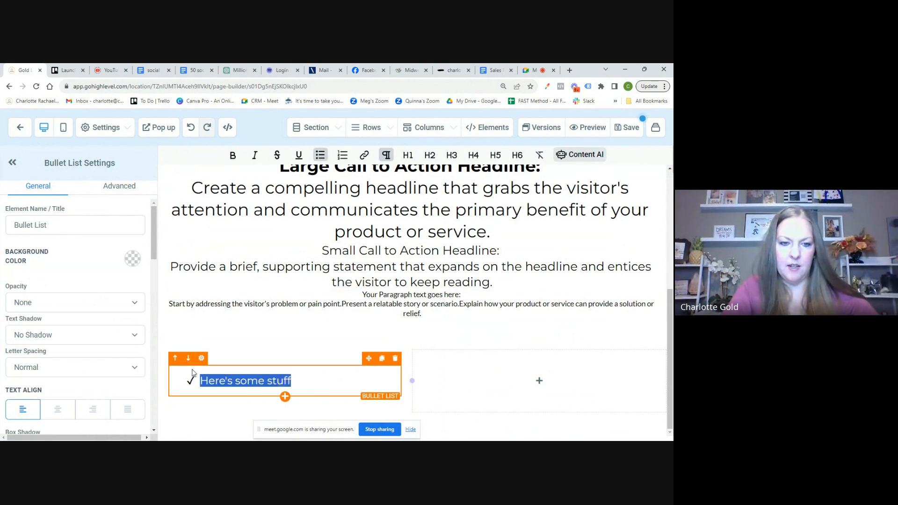
{"action": "left_click", "coordinate": [314, 379]}
{"action": "key", "text": "Return"}
{"action": "key", "text": "ctrl+v"}
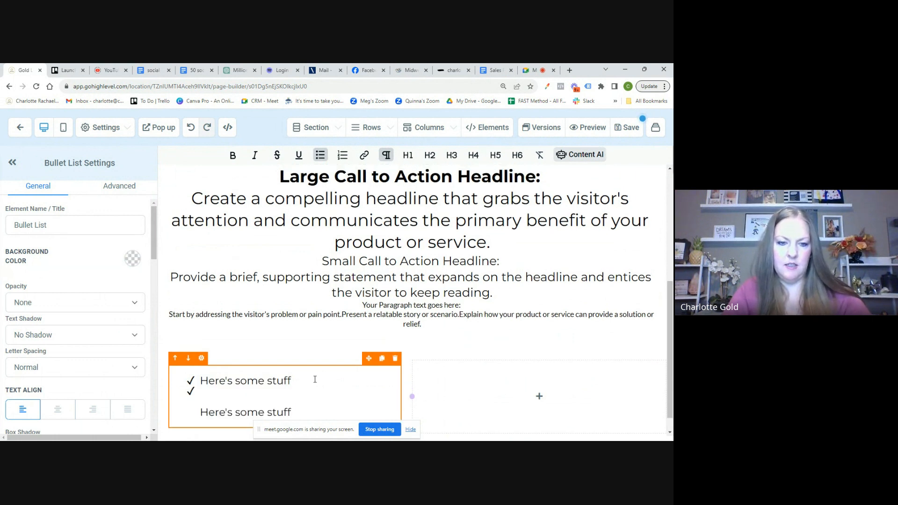
{"action": "key", "text": "Delete"}
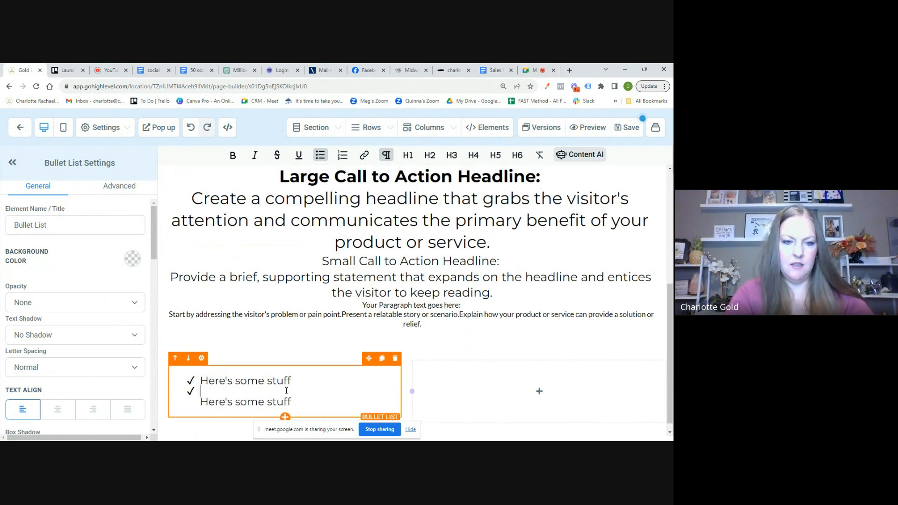
{"action": "key", "text": "Delete"}
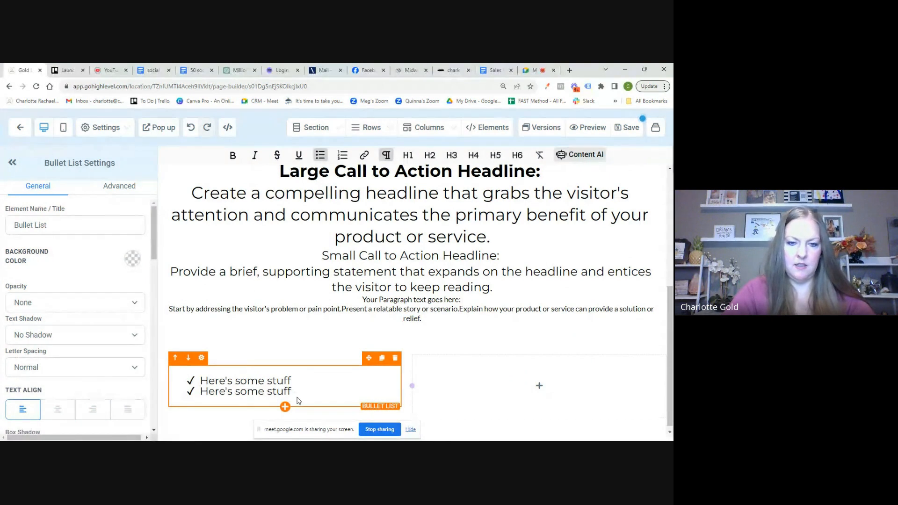
Add a third "Here's some stuff" bullet to the list and remove the blank lines before its text.
{"action": "key", "text": "Return"}
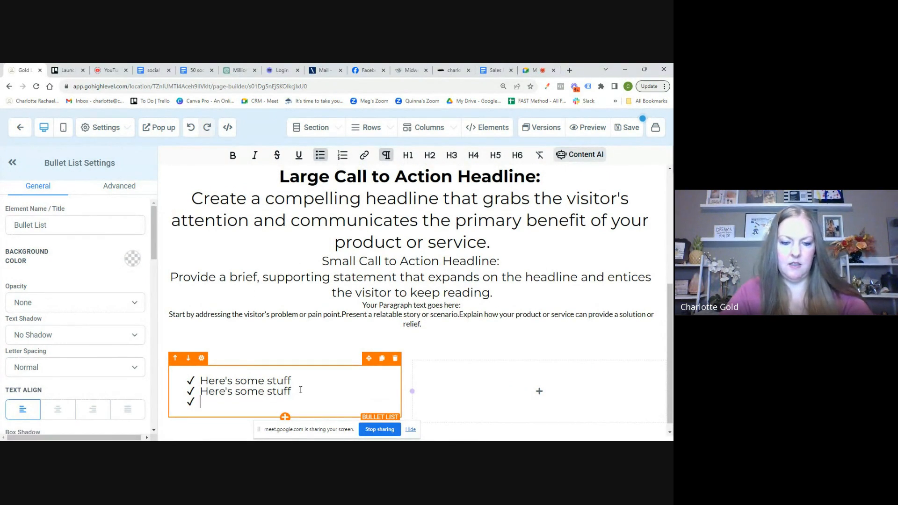
{"action": "key", "text": "ctrl+v"}
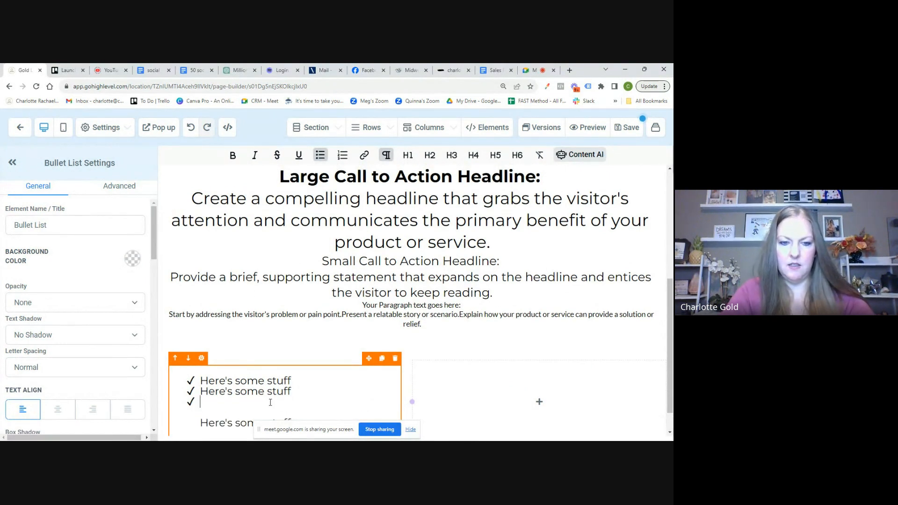
{"action": "key", "text": "Delete"}
{"action": "key", "text": "Delete"}
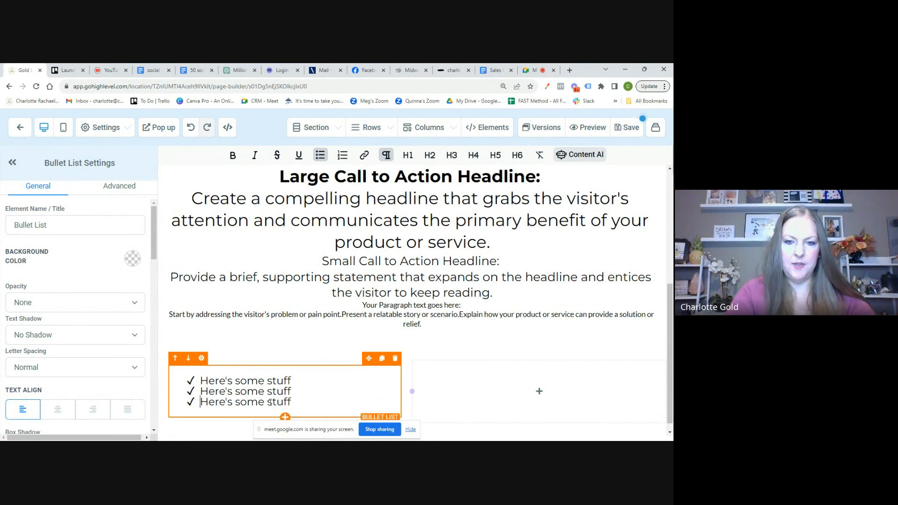
Duplicate the three-item bullet list and move the copy into the row's second column.
{"action": "scroll", "coordinate": [396, 378], "scroll_direction": "down", "scroll_amount": 1}
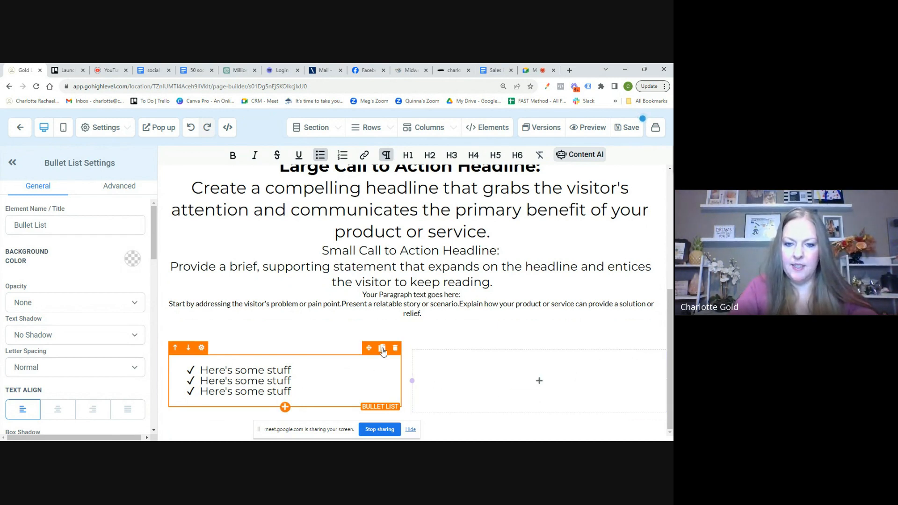
{"action": "left_click", "coordinate": [382, 349]}
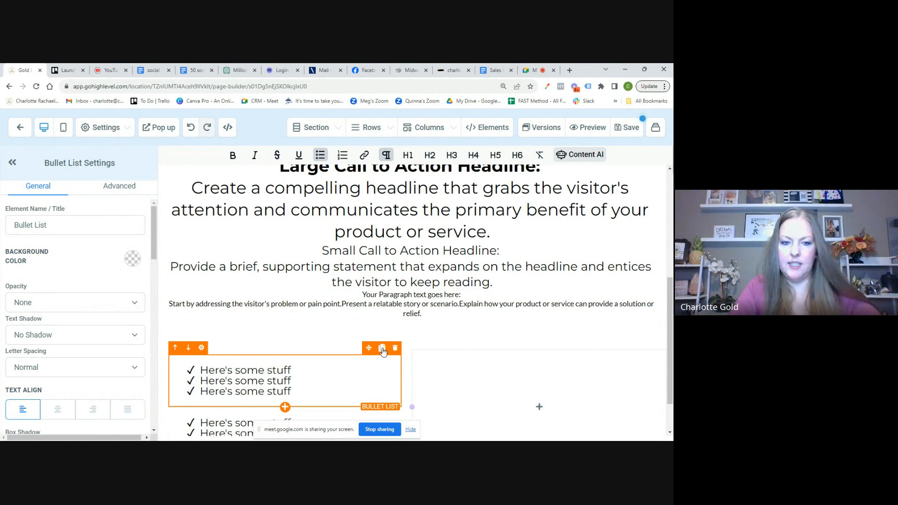
{"action": "scroll", "coordinate": [332, 335], "scroll_direction": "down", "scroll_amount": 1}
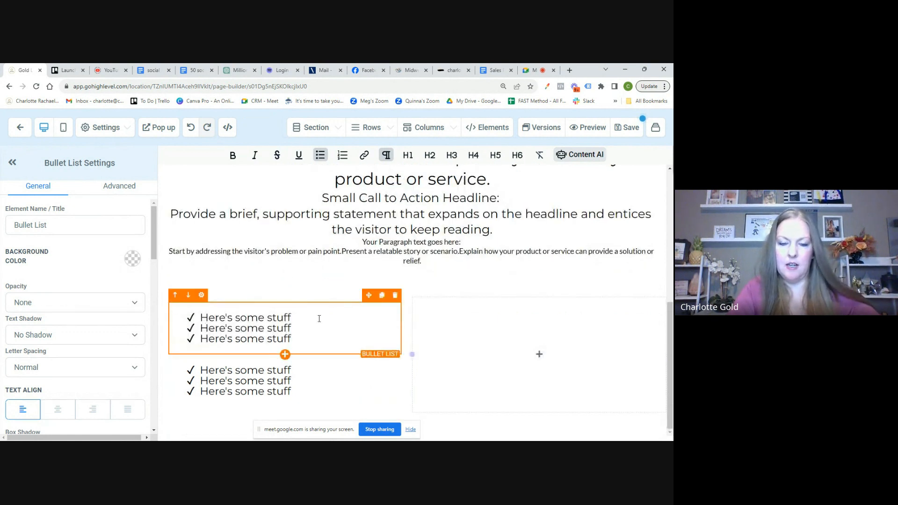
{"action": "mouse_move", "coordinate": [350, 360]}
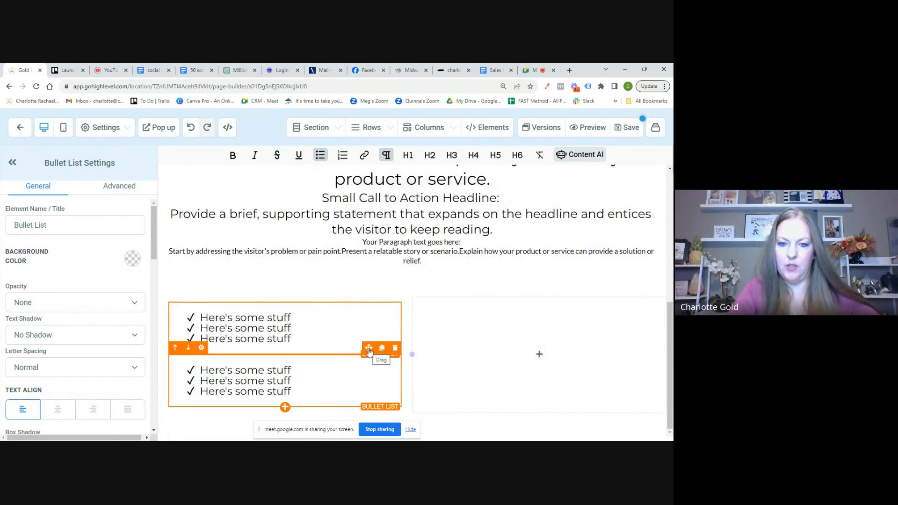
{"action": "mouse_move", "coordinate": [368, 349]}
{"action": "left_mouse_down"}
{"action": "mouse_move", "coordinate": [392, 367]}
{"action": "mouse_move", "coordinate": [524, 322]}
{"action": "mouse_move", "coordinate": [498, 320]}
{"action": "left_mouse_up"}
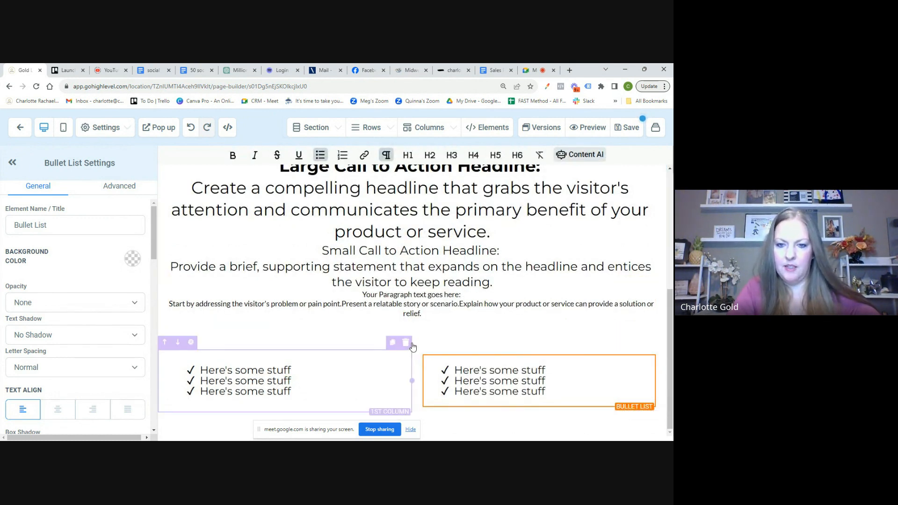
Insert a one-column row directly above the bullet lists and place a sub-headline element in it.
{"action": "left_click", "coordinate": [412, 340]}
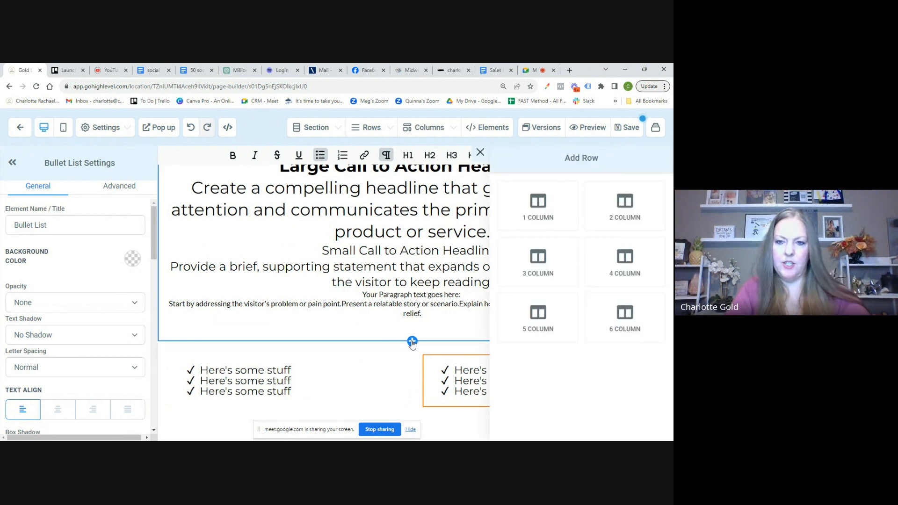
{"action": "left_click", "coordinate": [540, 214]}
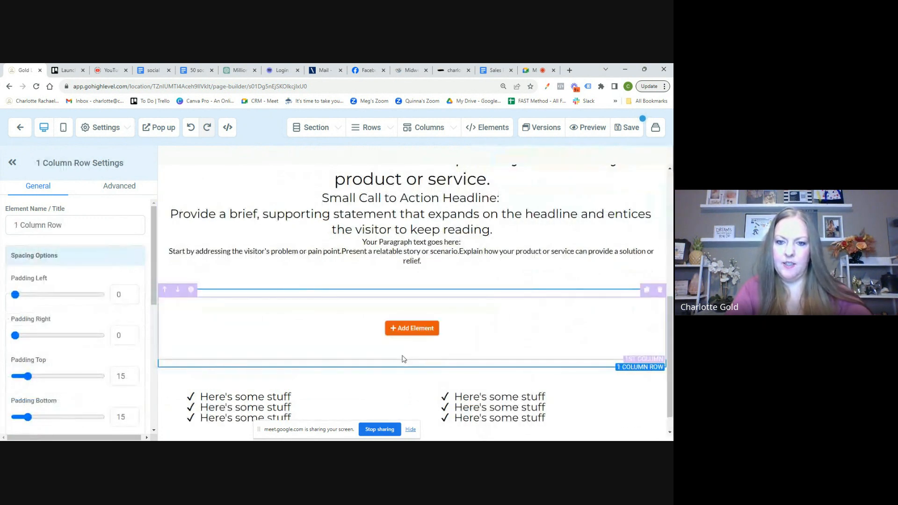
{"action": "left_click", "coordinate": [410, 328]}
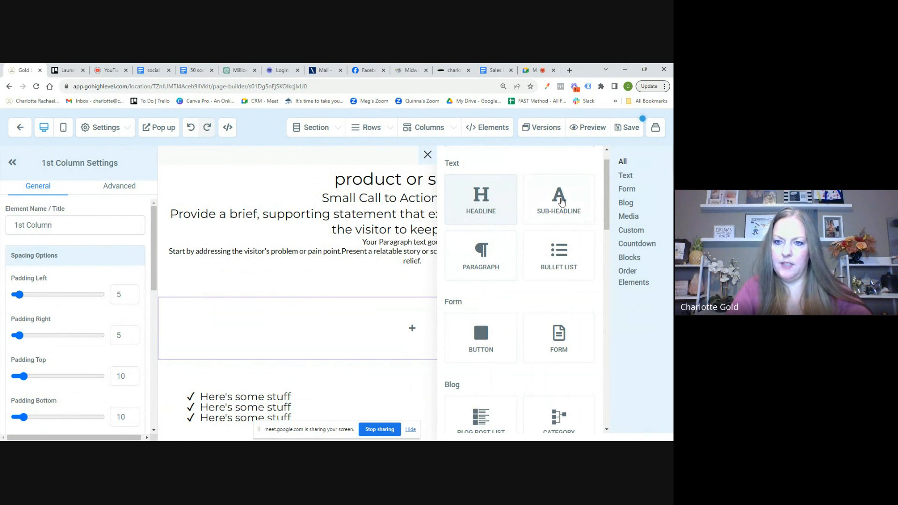
{"action": "left_click", "coordinate": [561, 203]}
Replace the placeholder text of the sub-headline above the bullet lists with "Features & Benefits".
{"action": "left_click", "coordinate": [463, 318]}
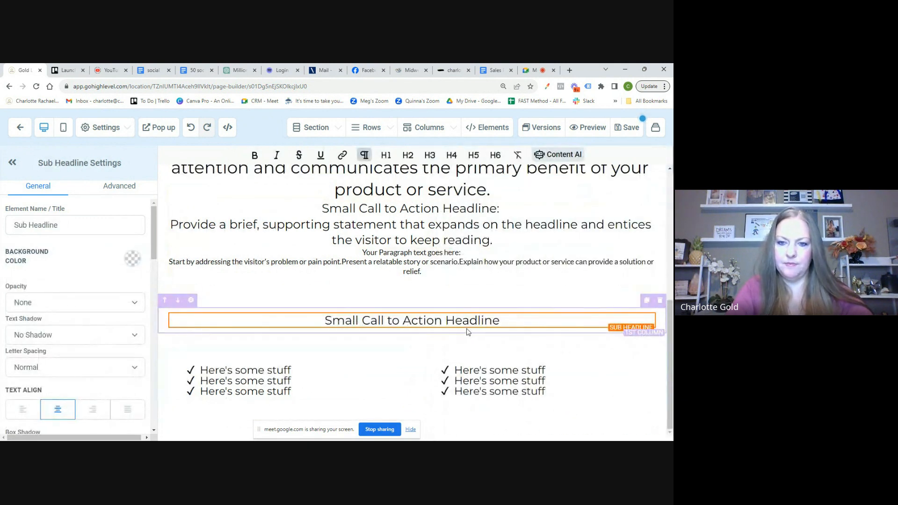
{"action": "left_click", "coordinate": [464, 320]}
{"action": "left_click", "coordinate": [465, 321]}
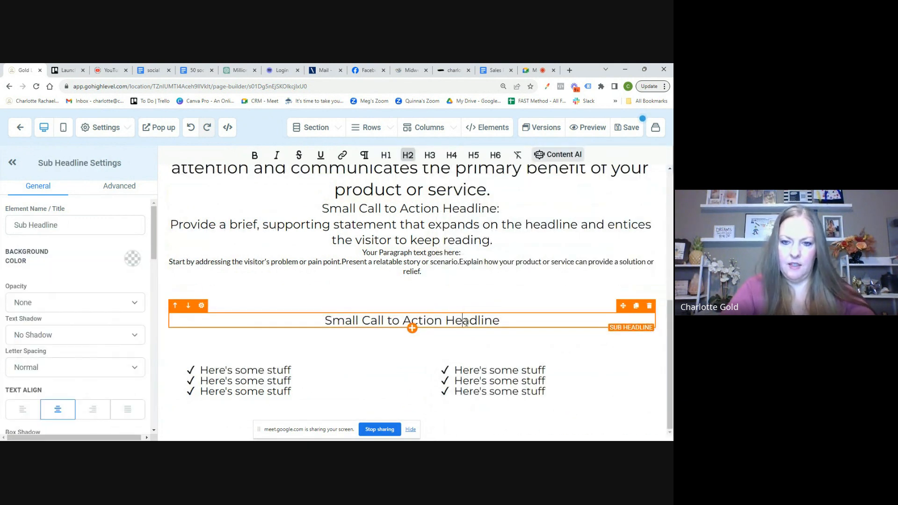
{"action": "key", "text": "ctrl+a"}
{"action": "type", "text": "Eeatures &"}
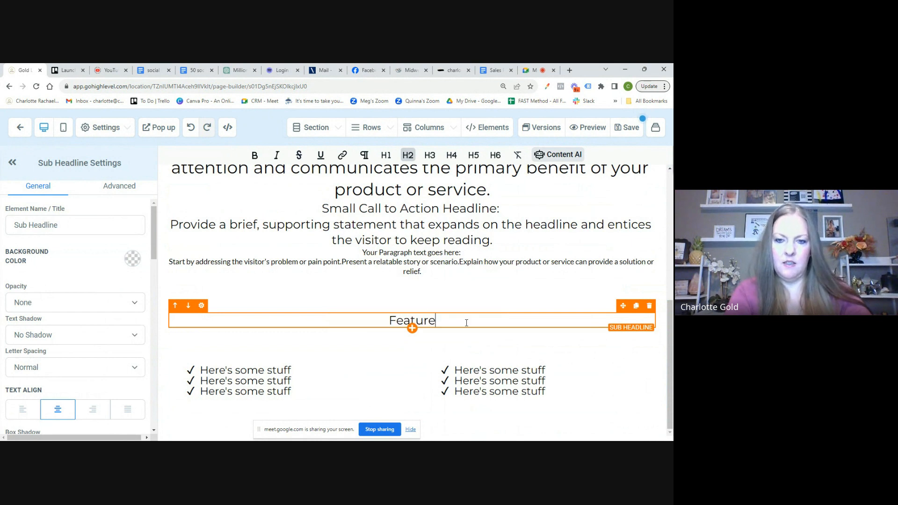
{"action": "type", "text": " Benefits"}
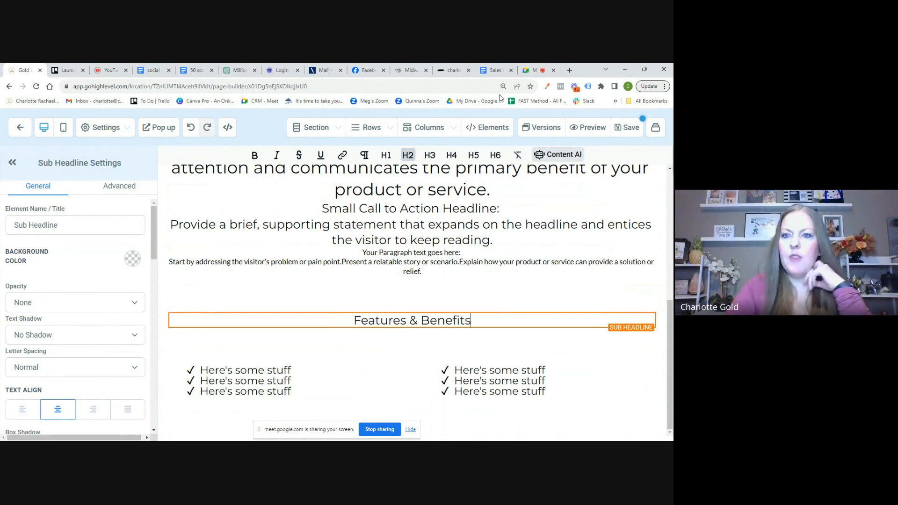
Check the three lines under Social Proof in the Sales Page Blueprint document and return to the page builder.
{"action": "left_click", "coordinate": [494, 70]}
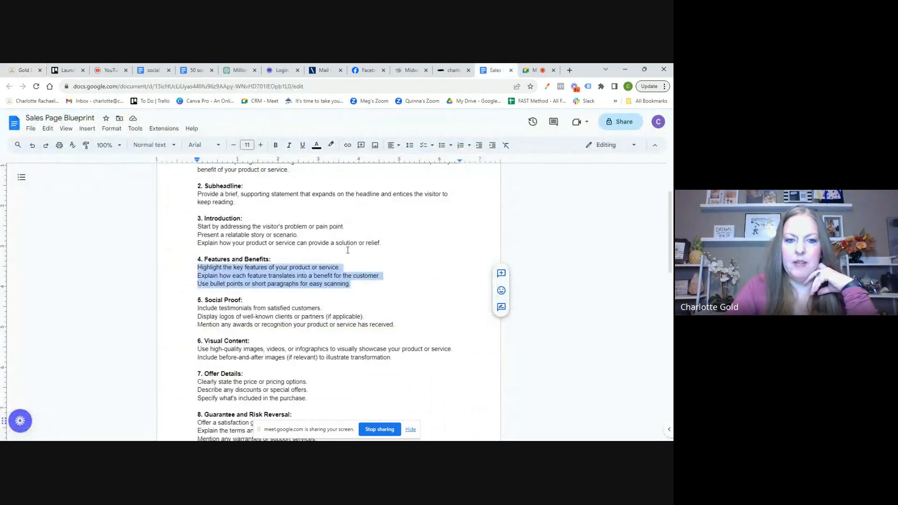
{"action": "left_click_drag", "start_coordinate": [401, 328], "coordinate": [193, 311]}
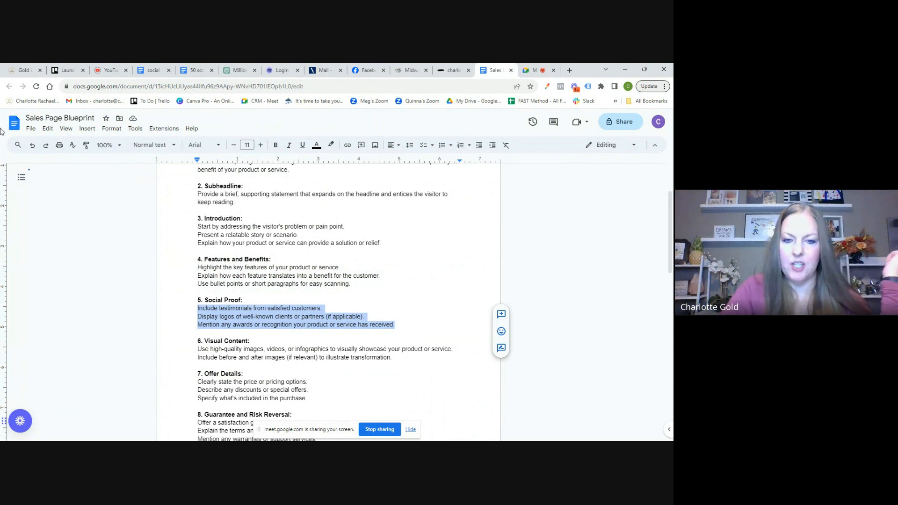
{"action": "left_click", "coordinate": [11, 73]}
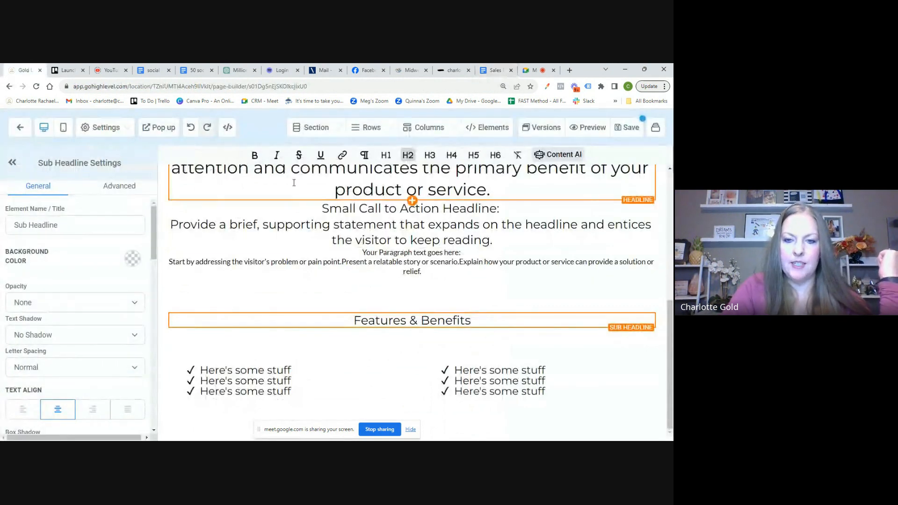
{"action": "left_click", "coordinate": [412, 419]}
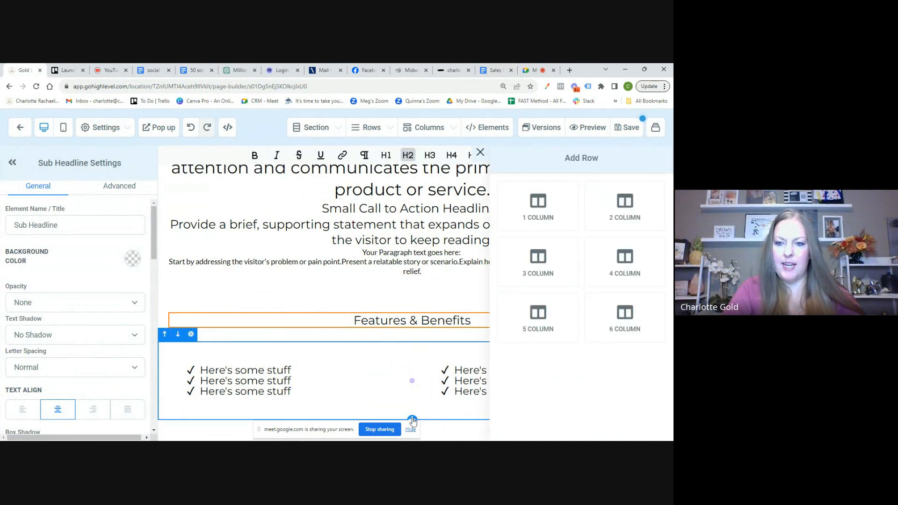
{"action": "left_click", "coordinate": [545, 213]}
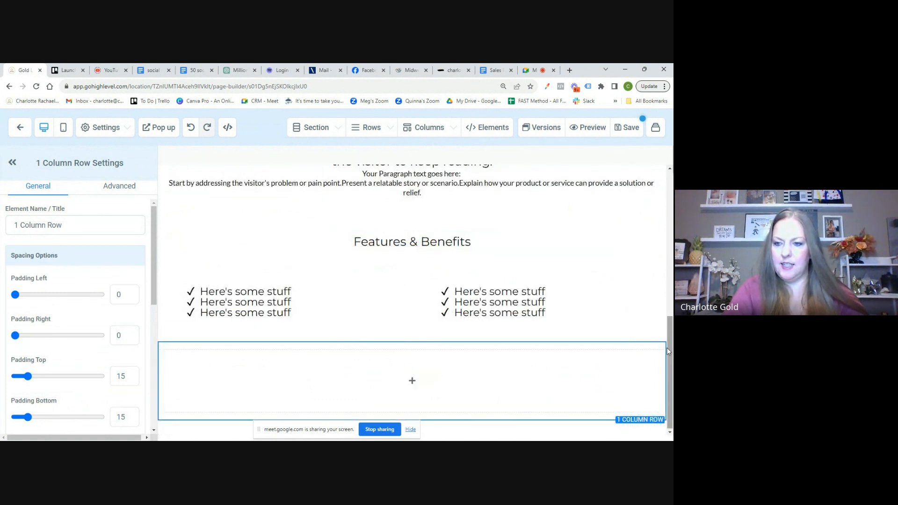
{"action": "left_click", "coordinate": [659, 346]}
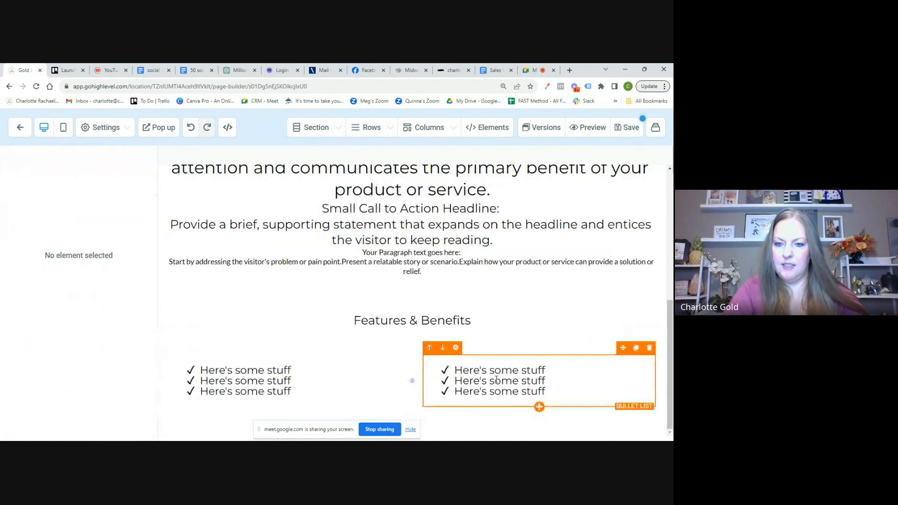
Add a three-column row below the bullet lists and place an image feature element in its middle column.
{"action": "left_click", "coordinate": [412, 419]}
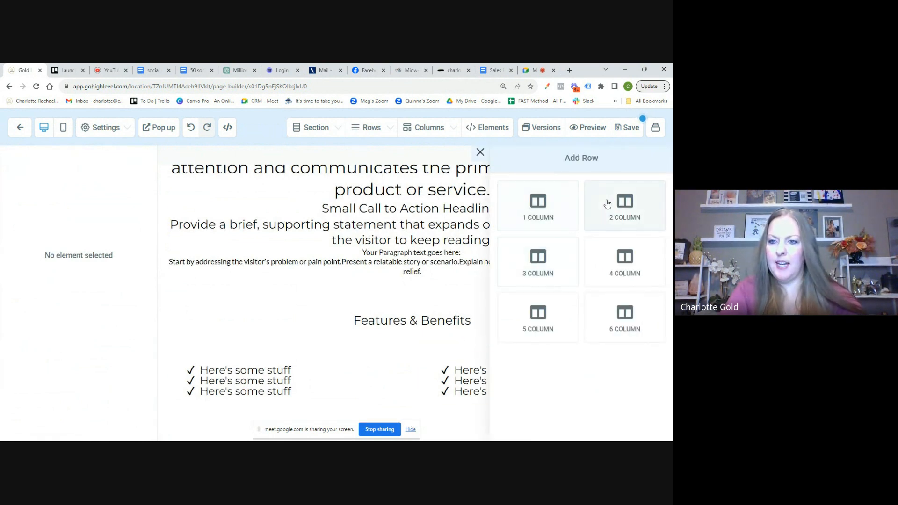
{"action": "left_click", "coordinate": [540, 269]}
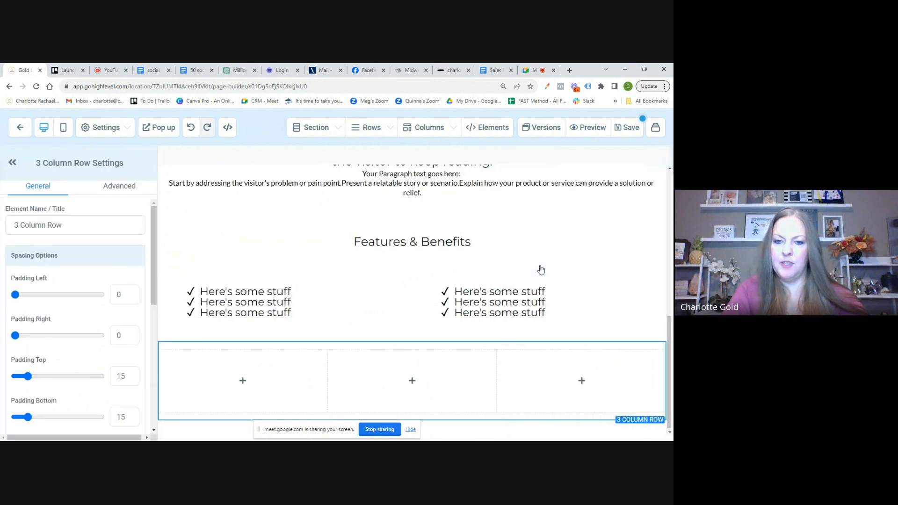
{"action": "left_click", "coordinate": [412, 381]}
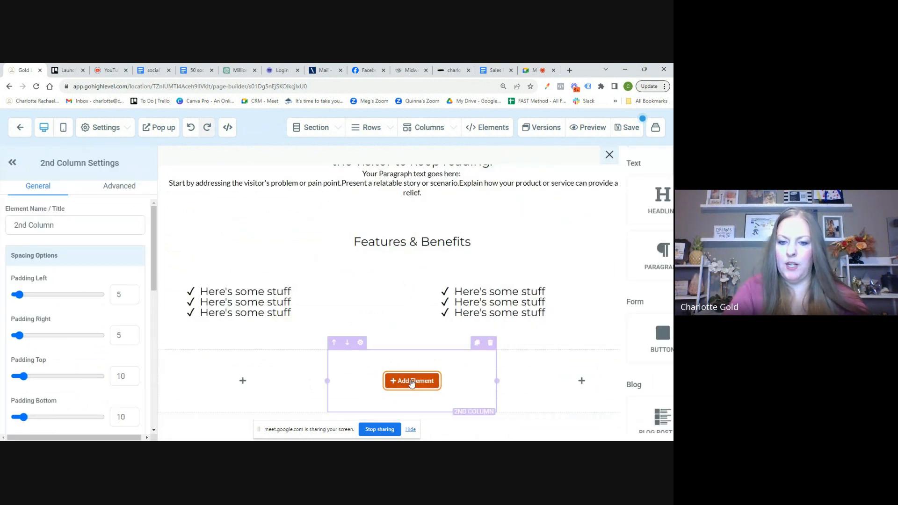
{"action": "scroll", "coordinate": [535, 351], "scroll_direction": "down", "scroll_amount": 5}
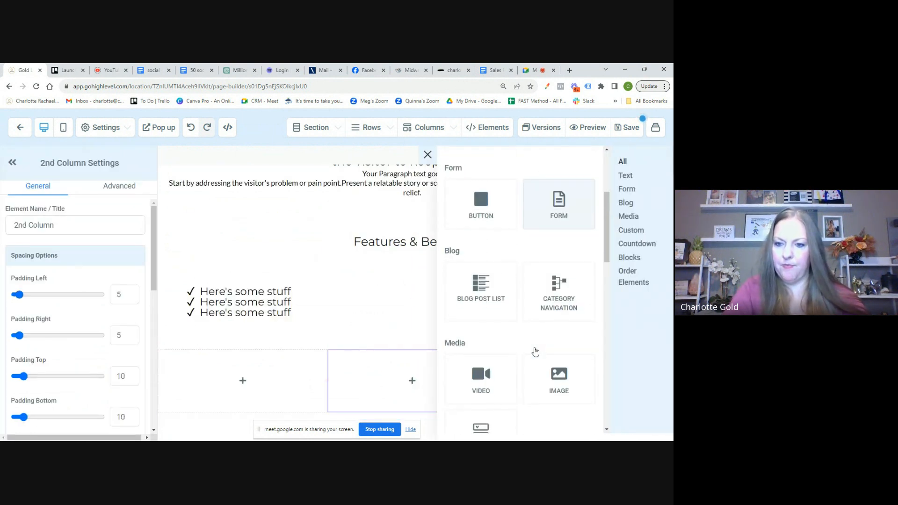
{"action": "scroll", "coordinate": [535, 351], "scroll_direction": "down", "scroll_amount": 4}
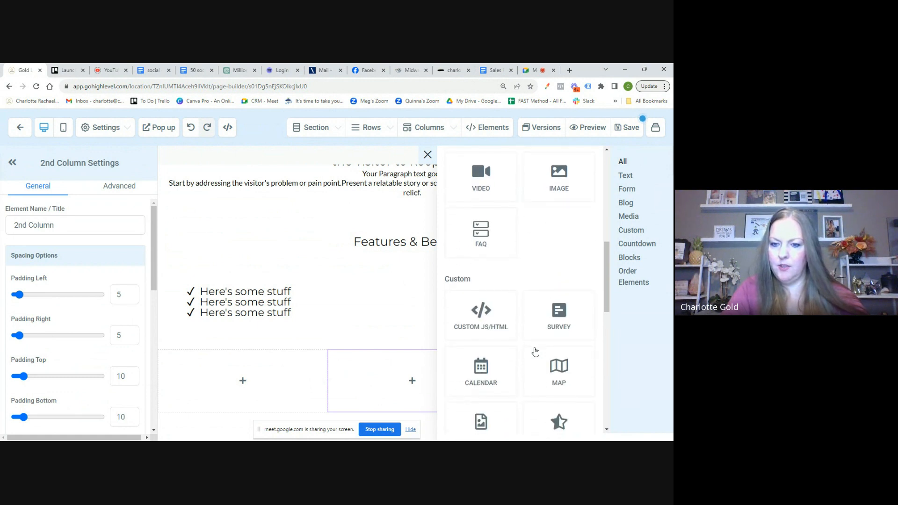
{"action": "scroll", "coordinate": [535, 351], "scroll_direction": "down", "scroll_amount": 6}
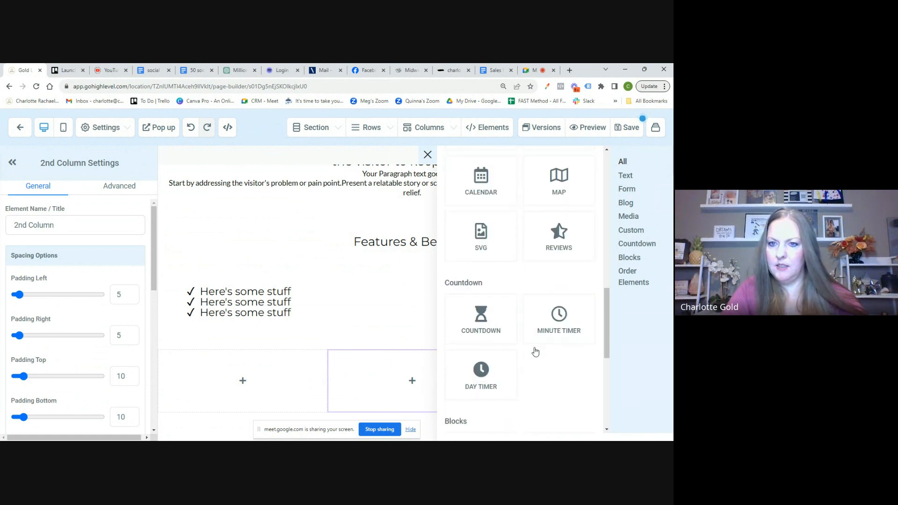
{"action": "scroll", "coordinate": [535, 351], "scroll_direction": "down", "scroll_amount": 3}
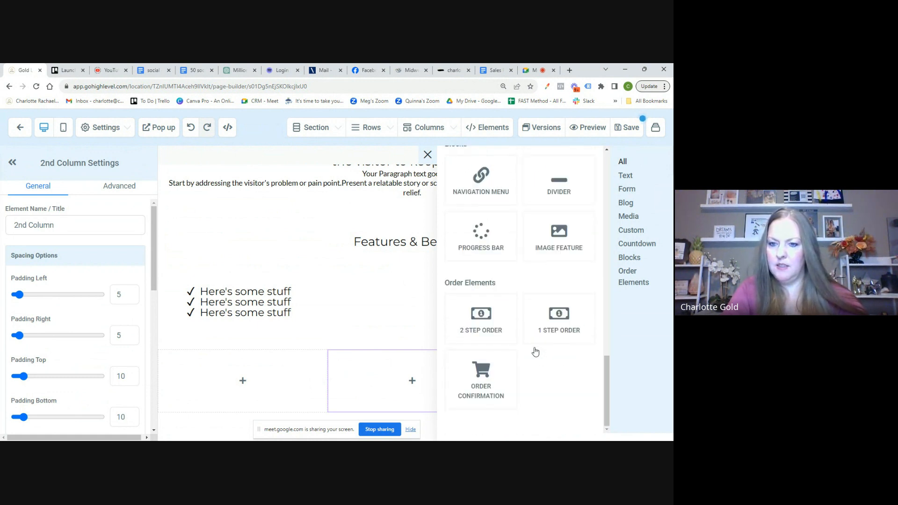
{"action": "scroll", "coordinate": [535, 352], "scroll_direction": "up", "scroll_amount": 2}
{"action": "left_click", "coordinate": [561, 286]}
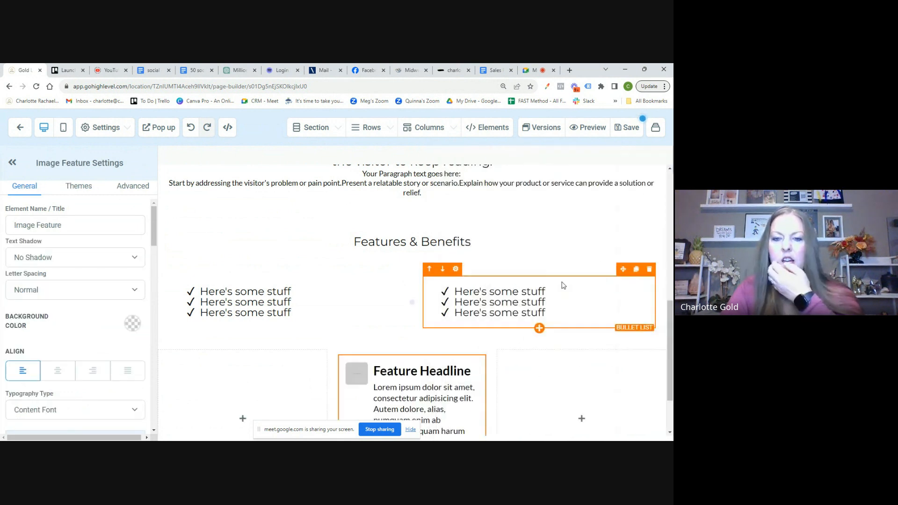
Duplicate the image feature twice and move the copies so that each of the three columns holds one.
{"action": "scroll", "coordinate": [407, 418], "scroll_direction": "down", "scroll_amount": 2}
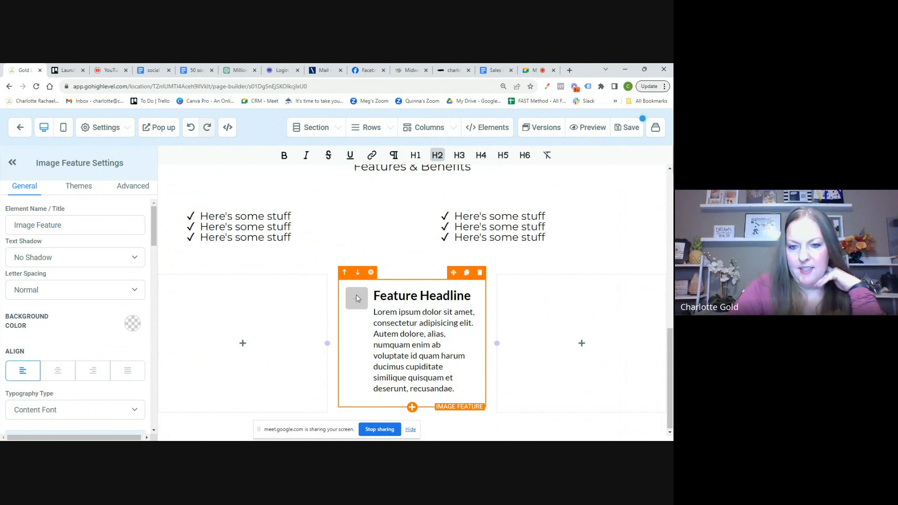
{"action": "left_click", "coordinate": [465, 274]}
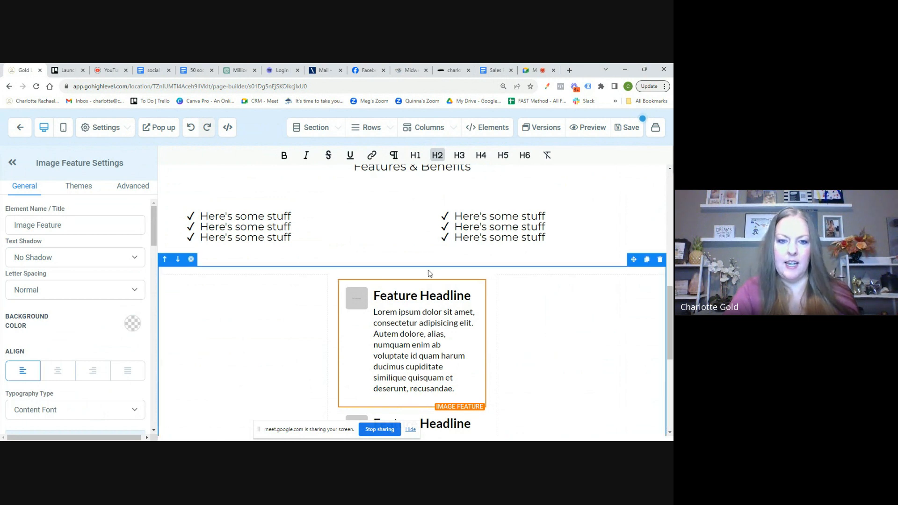
{"action": "left_click", "coordinate": [321, 282]}
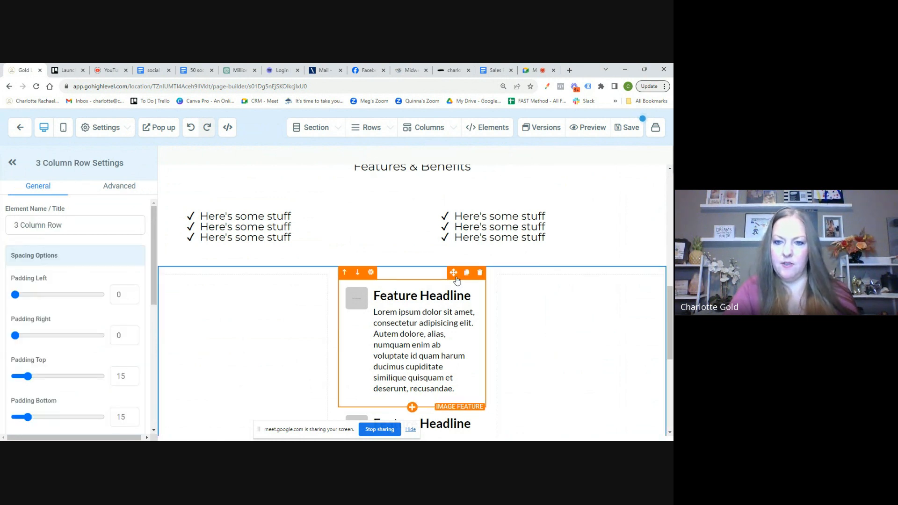
{"action": "left_click_drag", "start_coordinate": [456, 279], "coordinate": [258, 298]}
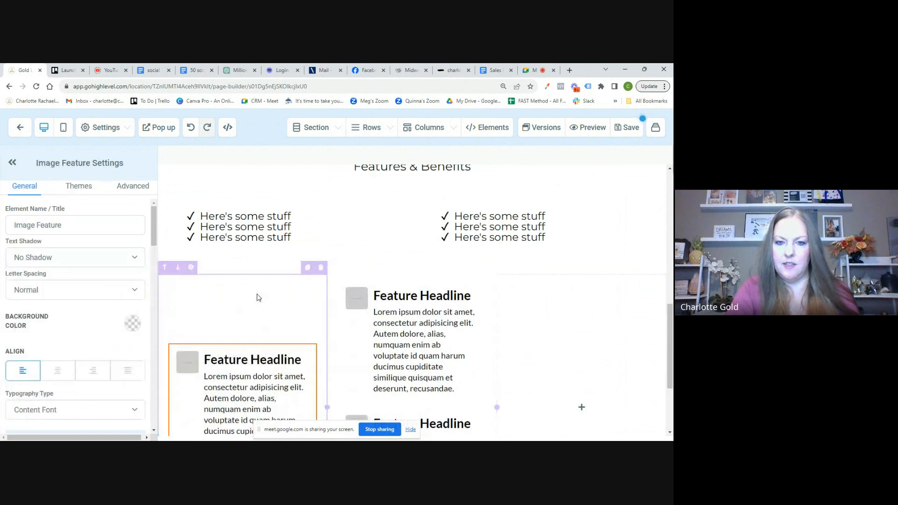
{"action": "scroll", "coordinate": [411, 280], "scroll_direction": "down", "scroll_amount": 3}
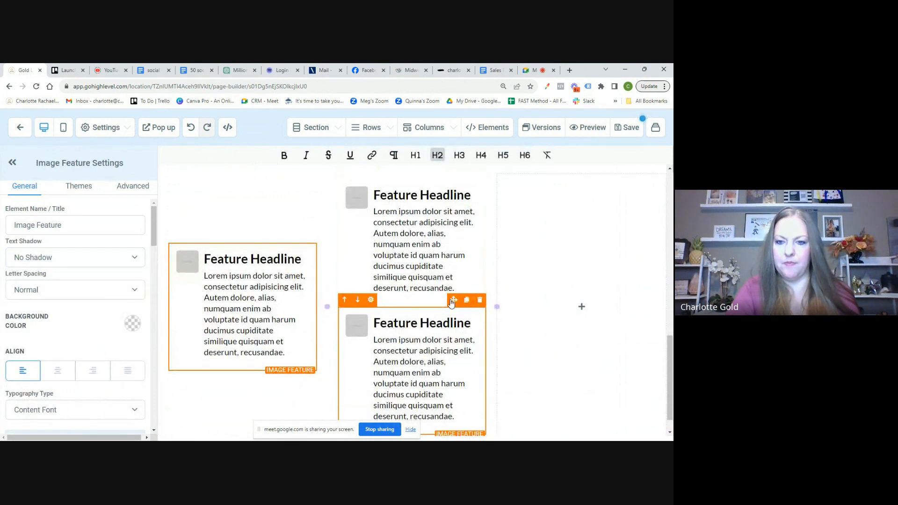
{"action": "left_click_drag", "start_coordinate": [453, 299], "coordinate": [586, 227]}
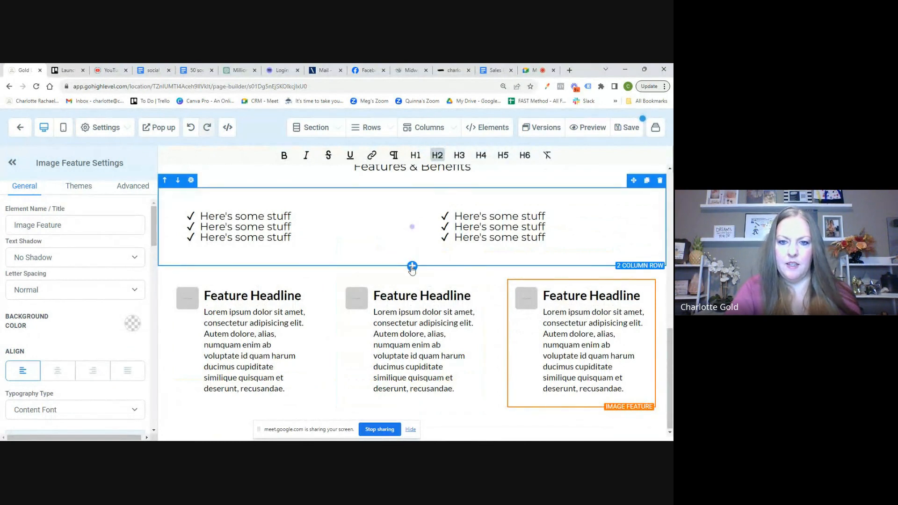
Add a one-column row between the bullet lists and the three image features, and place a sub-headline element in it.
{"action": "left_click", "coordinate": [412, 267]}
{"action": "left_click", "coordinate": [536, 208]}
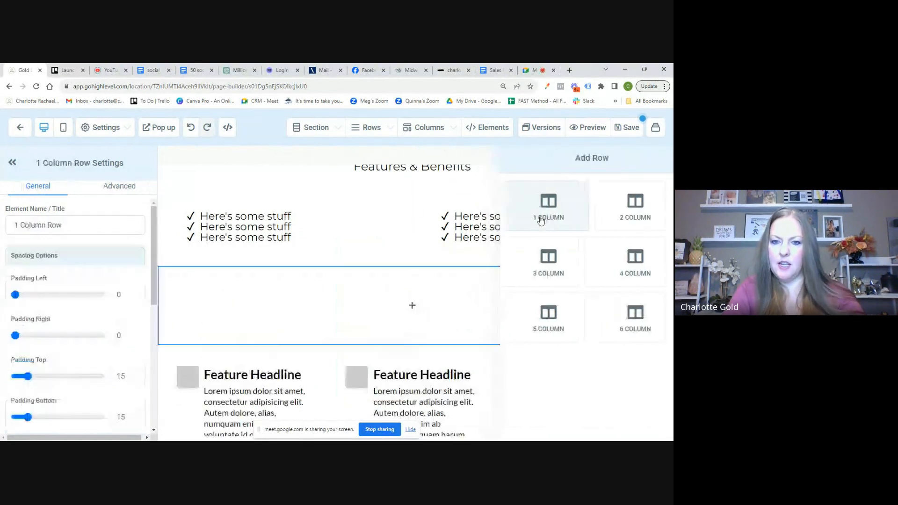
{"action": "left_click", "coordinate": [429, 303]}
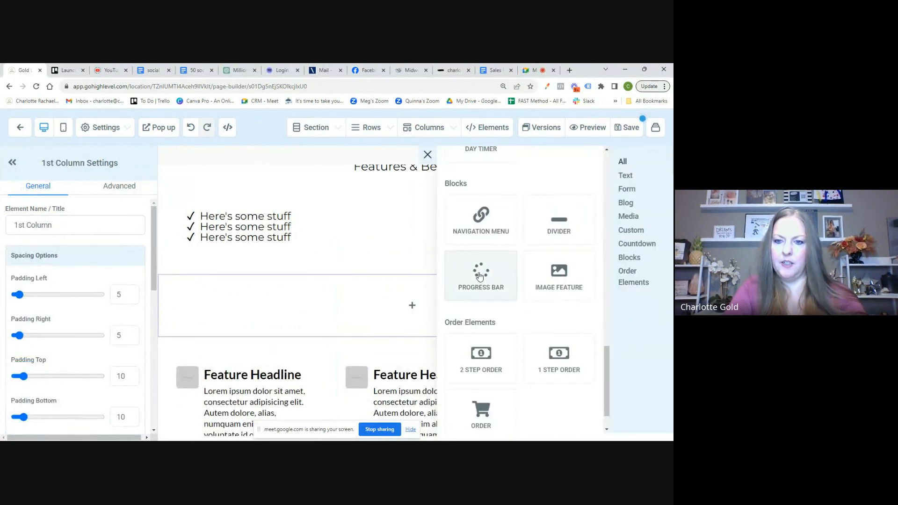
{"action": "scroll", "coordinate": [480, 277], "scroll_direction": "up", "scroll_amount": 6}
{"action": "scroll", "coordinate": [479, 277], "scroll_direction": "up", "scroll_amount": 5}
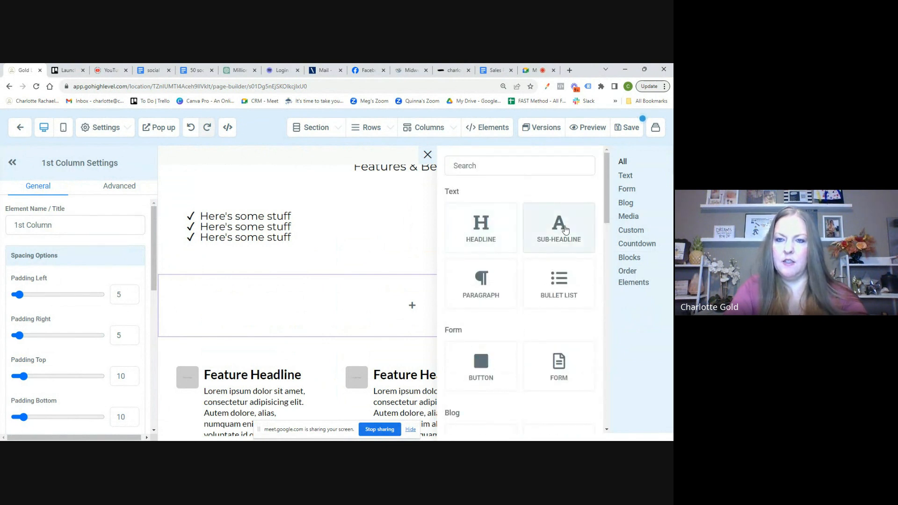
{"action": "left_click", "coordinate": [564, 231]}
Replace the new sub-headline's placeholder with "Social Proof:" followed by the three Social Proof lines from the Sales Page Blueprint document.
{"action": "left_click", "coordinate": [494, 74]}
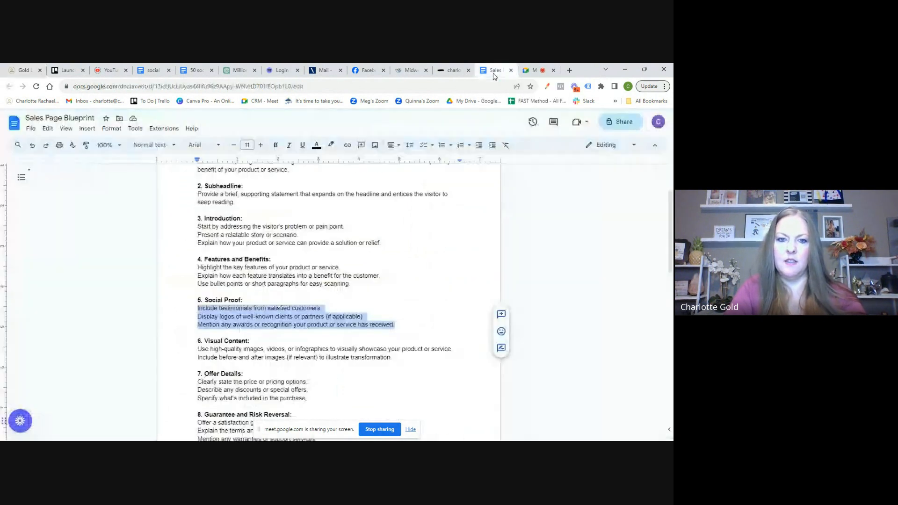
{"action": "left_click", "coordinate": [21, 71]}
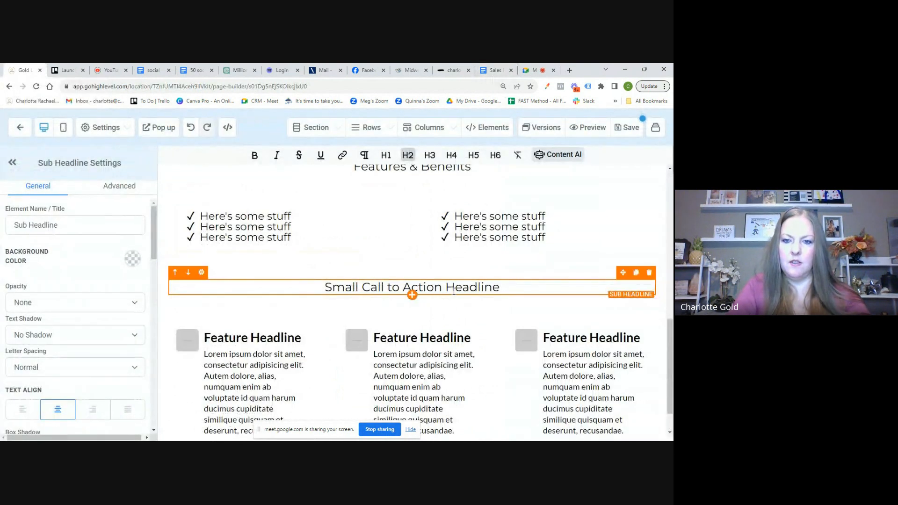
{"action": "double_click", "coordinate": [453, 288]}
{"action": "triple_click", "coordinate": [452, 288]}
{"action": "type", "text": "Social "}
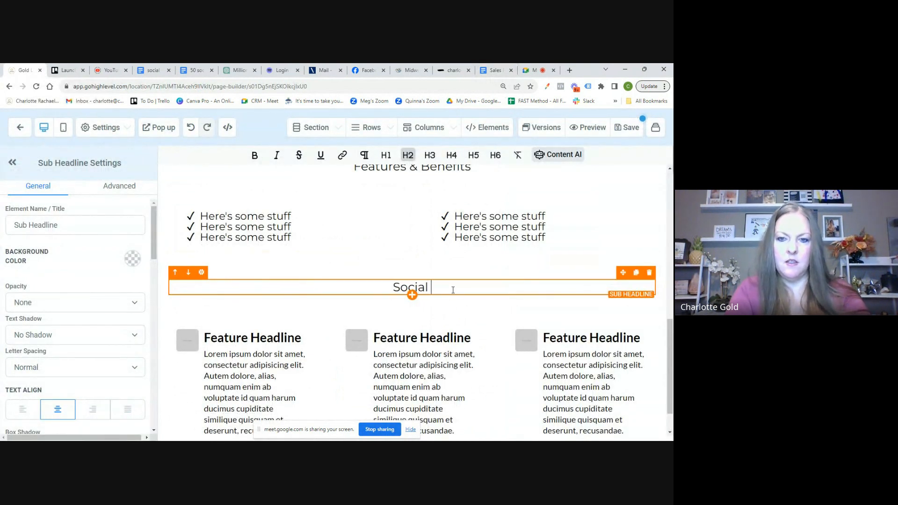
{"action": "type", "text": "Proof:"}
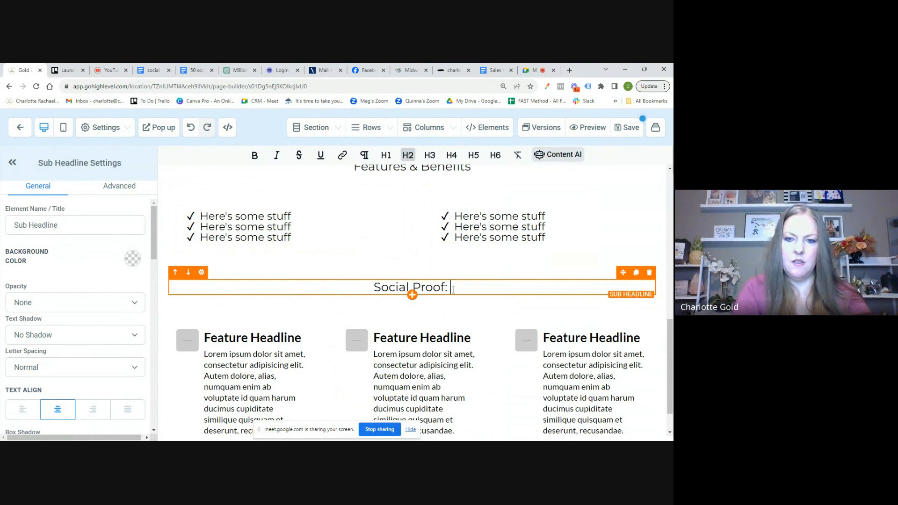
{"action": "type", "text": "Include testimonials from satisfied customers.Display logos of well-known clients or partners (if applicable).Mention any awards or recognition your product or service has received."}
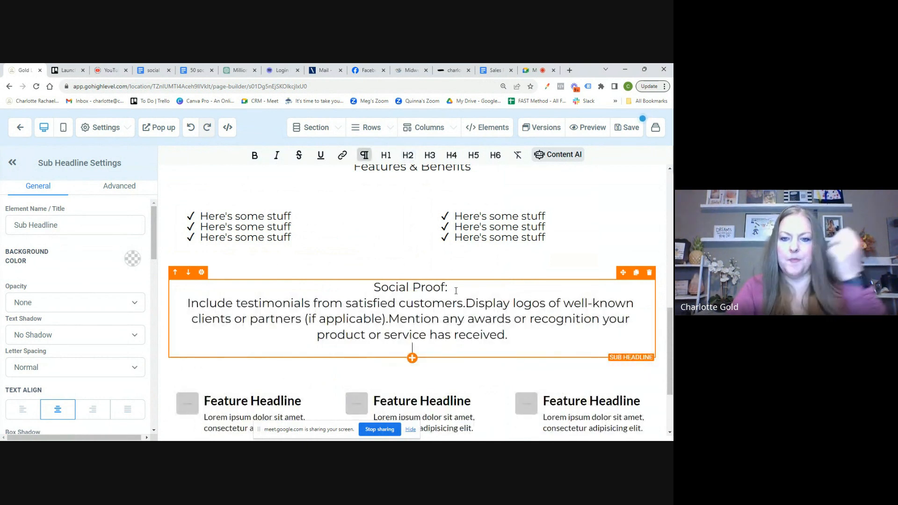
Copy the two lines under Visual Content in the Sales Page Blueprint document and return to the page builder.
{"action": "scroll", "coordinate": [456, 290], "scroll_direction": "down", "scroll_amount": 2}
{"action": "left_click", "coordinate": [485, 71]}
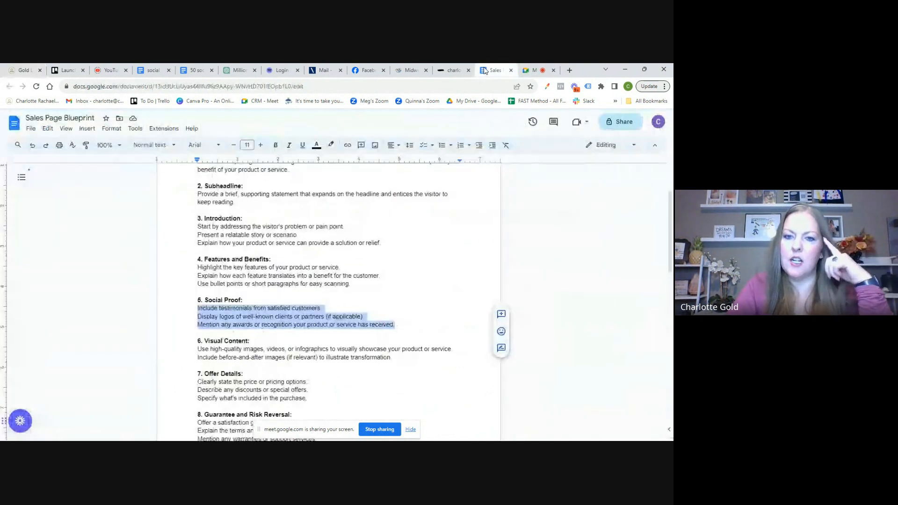
{"action": "scroll", "coordinate": [447, 238], "scroll_direction": "down", "scroll_amount": 2}
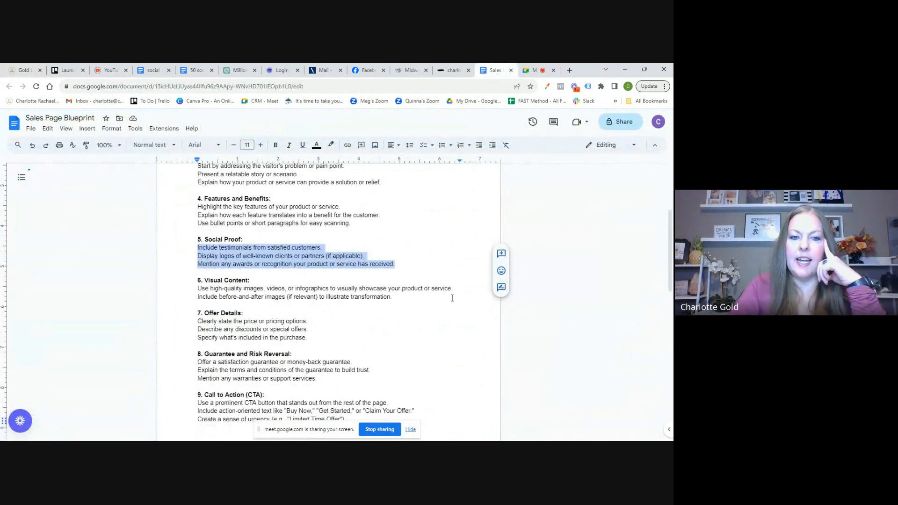
{"action": "left_click_drag", "start_coordinate": [406, 298], "coordinate": [199, 291]}
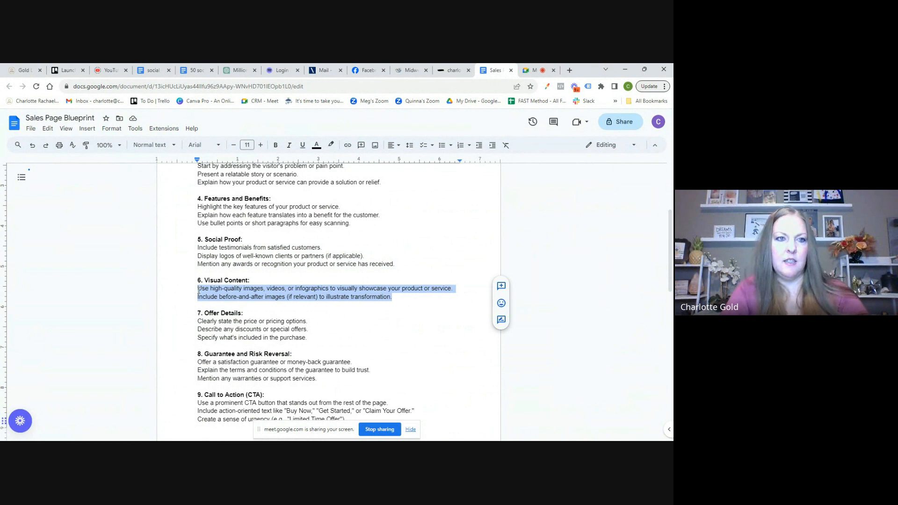
{"action": "left_click", "coordinate": [15, 71]}
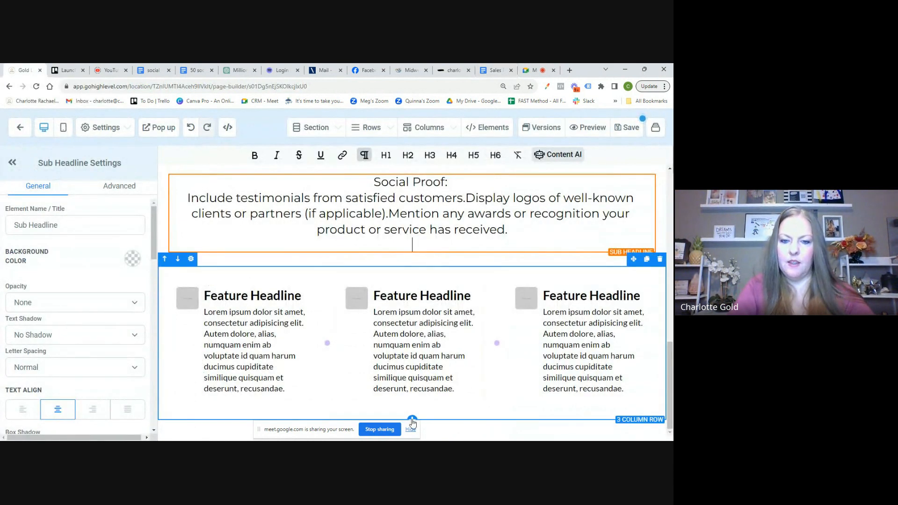
Add a one-column row below the three image features and save the page, closing the SEO meta data form without changes.
{"action": "left_click", "coordinate": [412, 422]}
{"action": "left_click", "coordinate": [536, 200]}
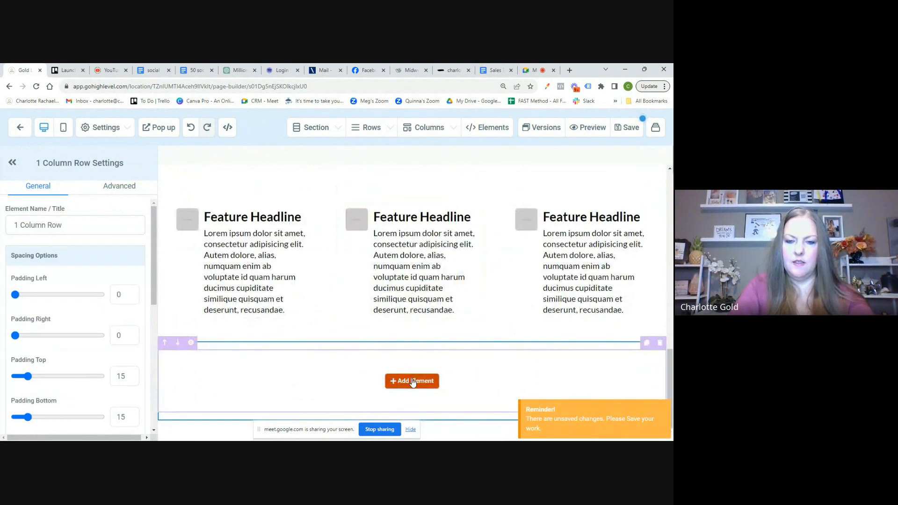
{"action": "left_click", "coordinate": [413, 381]}
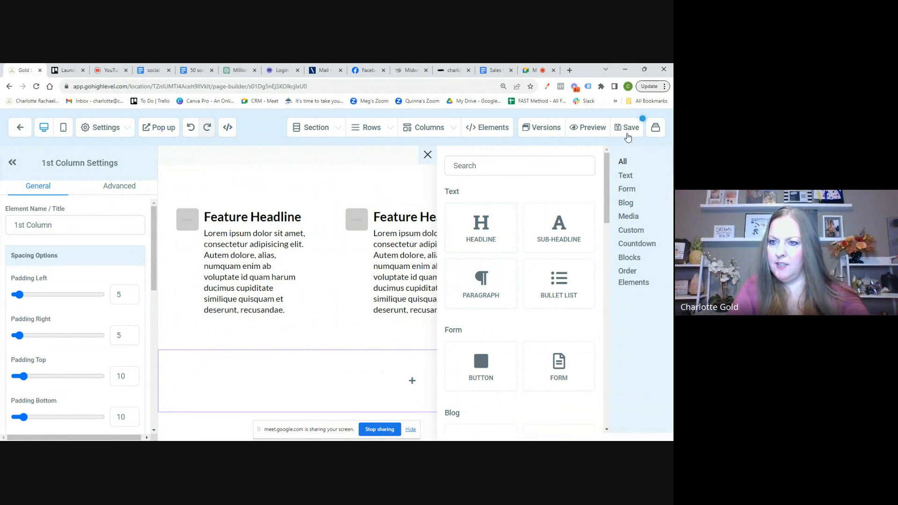
{"action": "left_click", "coordinate": [627, 134]}
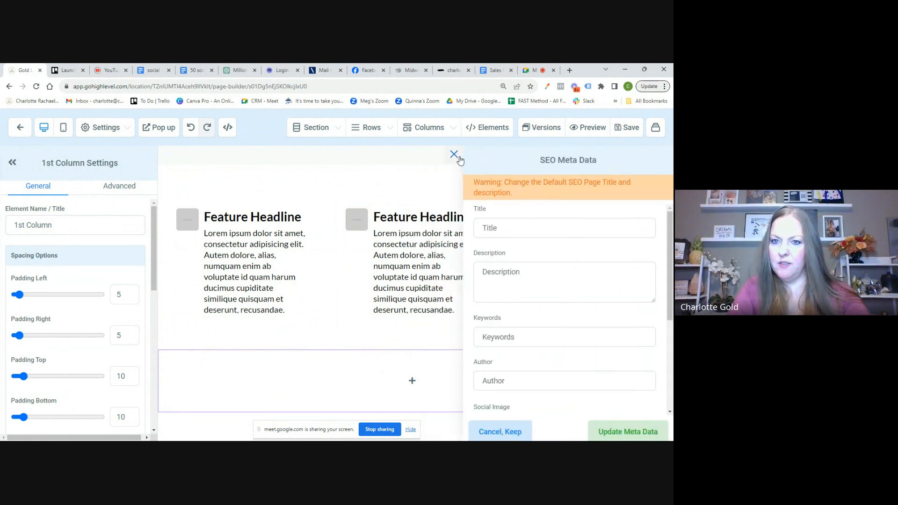
{"action": "left_click", "coordinate": [455, 156]}
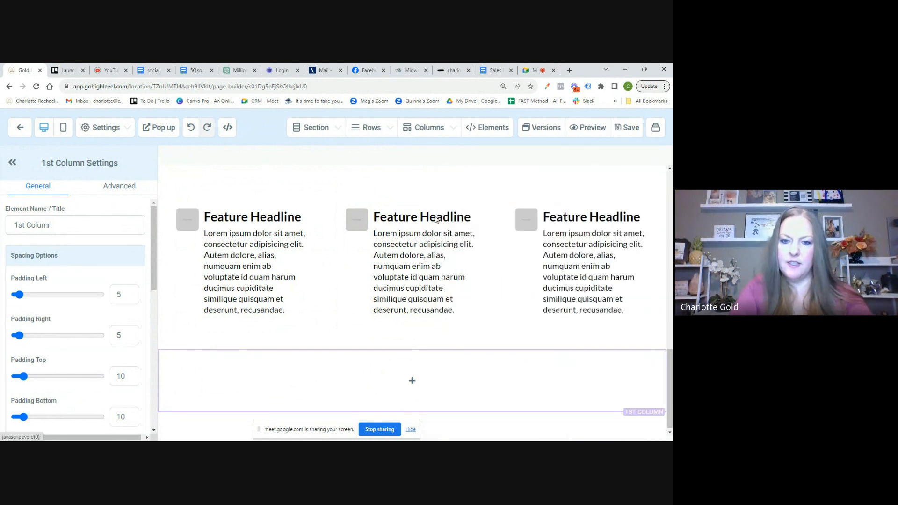
Place a sub-headline in the new row and replace its text with "Visual Content:" followed by the two copied blueprint lines.
{"action": "left_click", "coordinate": [413, 382]}
{"action": "left_click", "coordinate": [566, 224]}
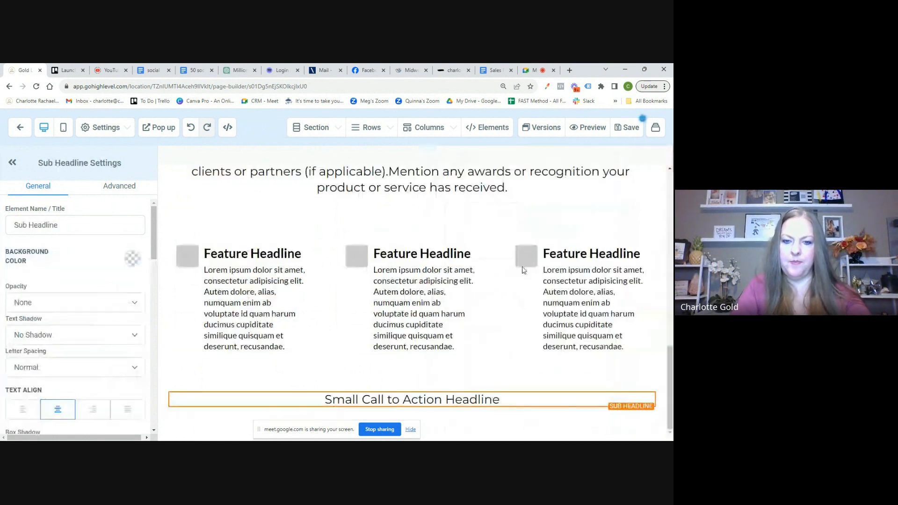
{"action": "left_click", "coordinate": [445, 401]}
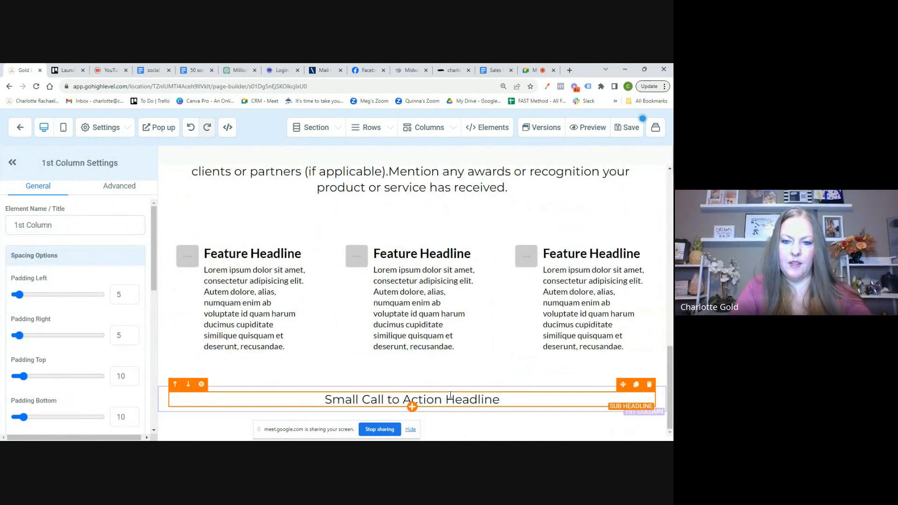
{"action": "triple_click", "coordinate": [450, 397]}
{"action": "type", "text": "Visu"}
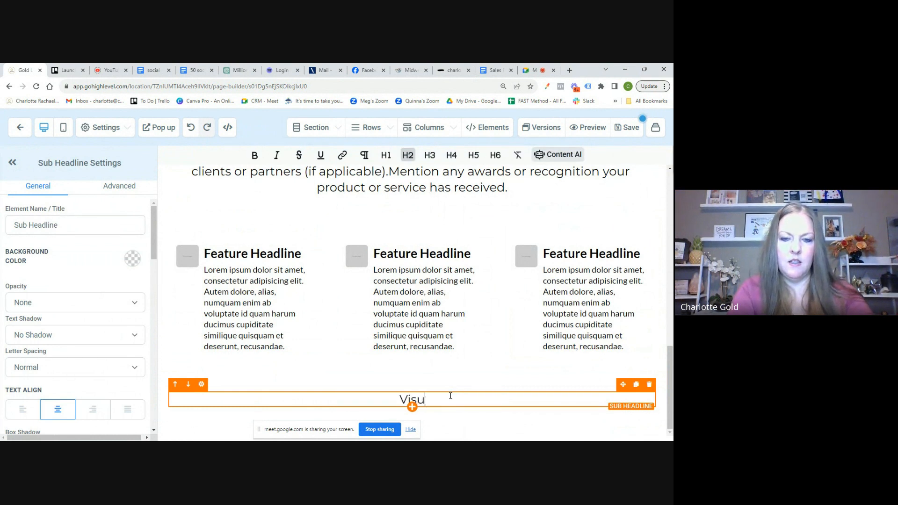
{"action": "type", "text": "al Content"}
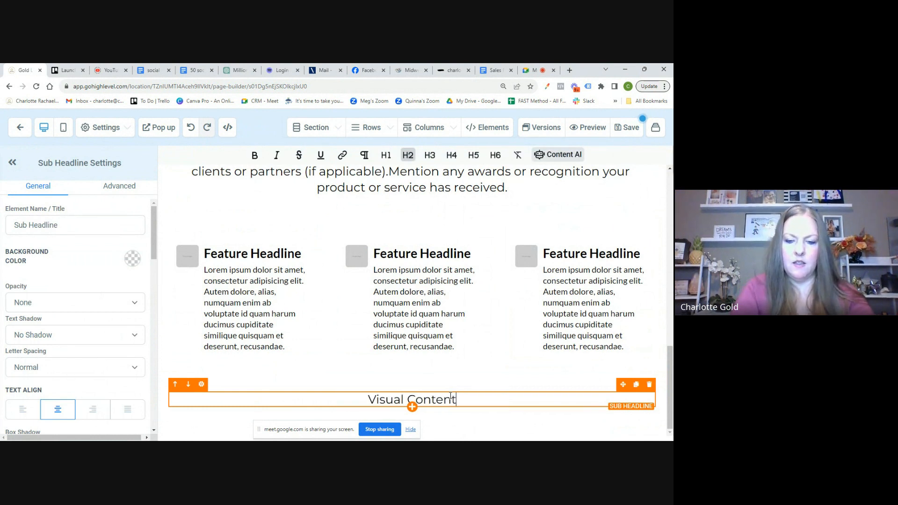
{"action": "type", "text": ":"}
{"action": "key", "text": "Return"}
{"action": "type", "text": "Use high-quality images, videos, or infographics to visually showcase your product or service.Include before-and-after images (if relevant) to illustrate transformation."}
{"action": "scroll", "coordinate": [450, 395], "scroll_direction": "down", "scroll_amount": 1}
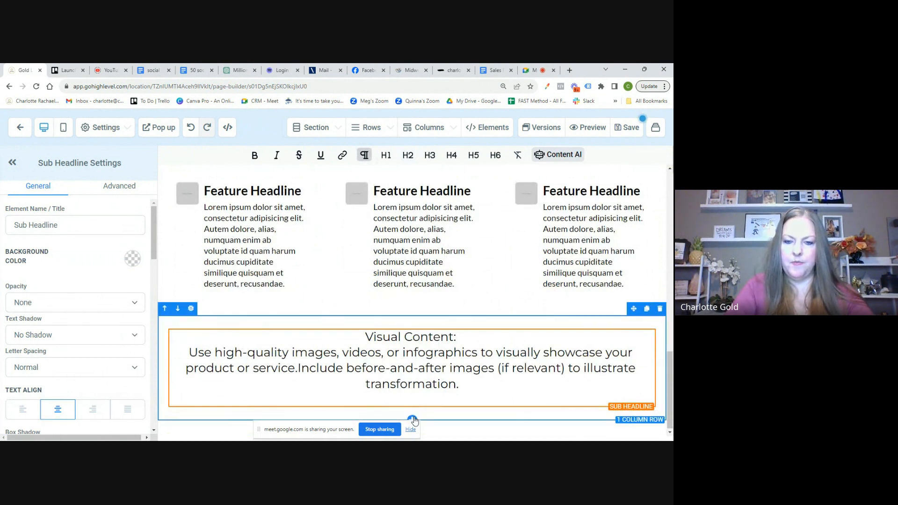
Add a three-column row below the Visual Content text and place an image element in its first column.
{"action": "left_click", "coordinate": [412, 419]}
{"action": "left_click", "coordinate": [541, 259]}
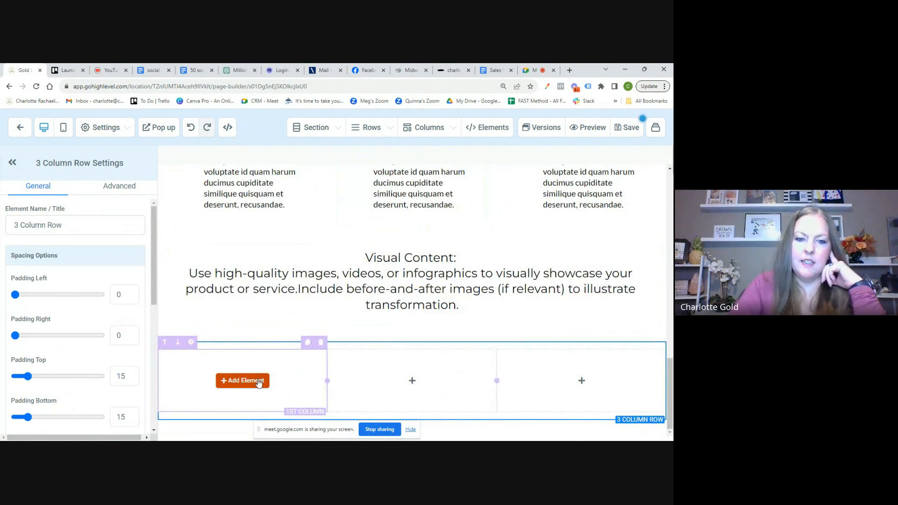
{"action": "left_click", "coordinate": [260, 381]}
{"action": "scroll", "coordinate": [528, 346], "scroll_direction": "down", "scroll_amount": 5}
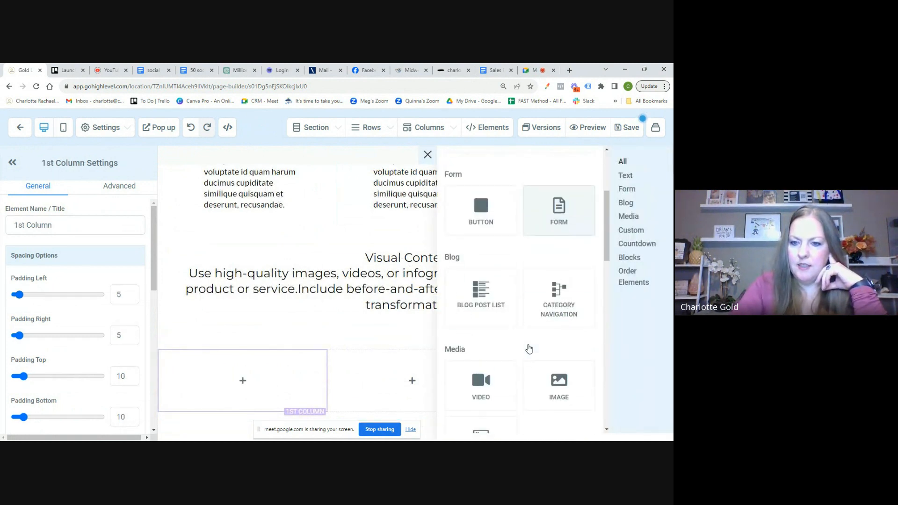
{"action": "left_click", "coordinate": [568, 320]}
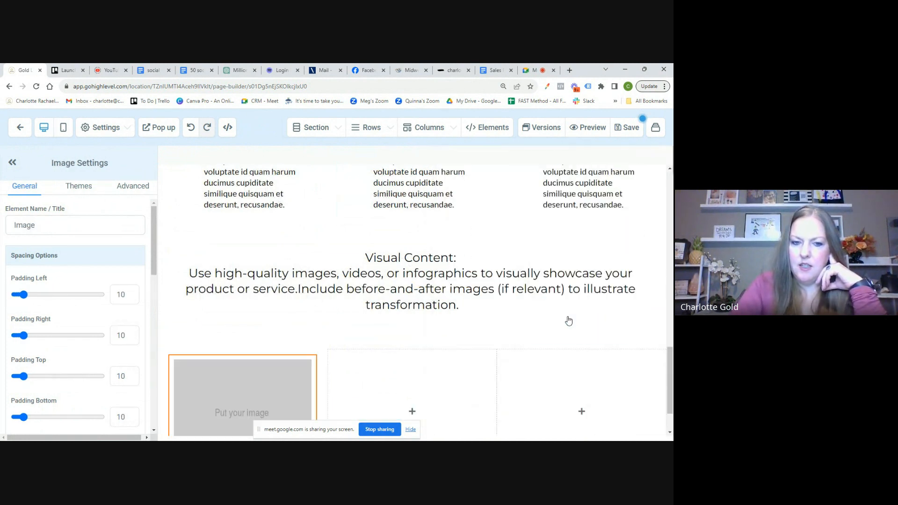
{"action": "scroll", "coordinate": [298, 382], "scroll_direction": "down", "scroll_amount": 1}
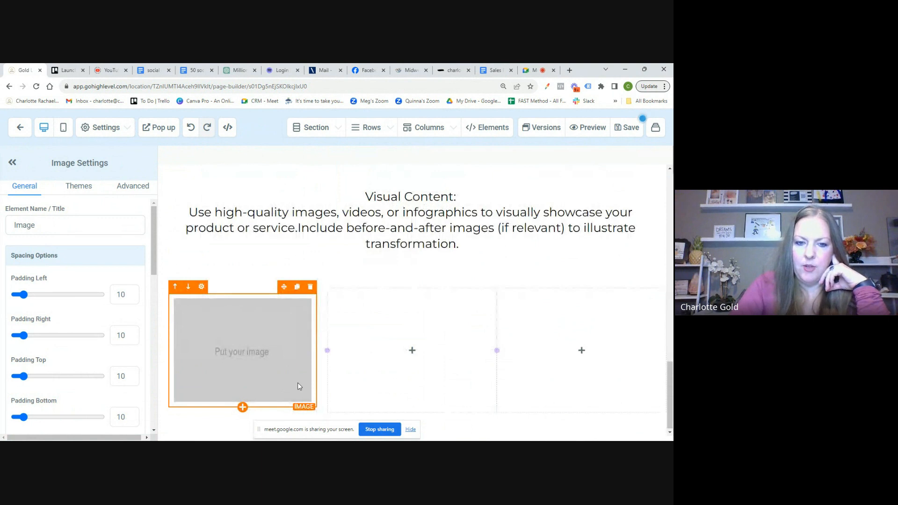
Add a sub-headline below the image in the first column and a paragraph below that sub-headline.
{"action": "left_click", "coordinate": [241, 407]}
{"action": "scroll", "coordinate": [481, 239], "scroll_direction": "up", "scroll_amount": 5}
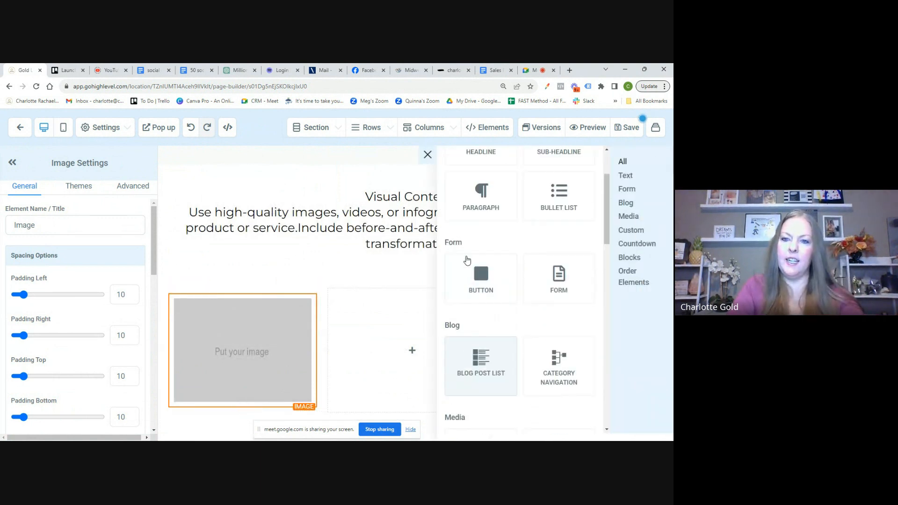
{"action": "left_click", "coordinate": [560, 228]}
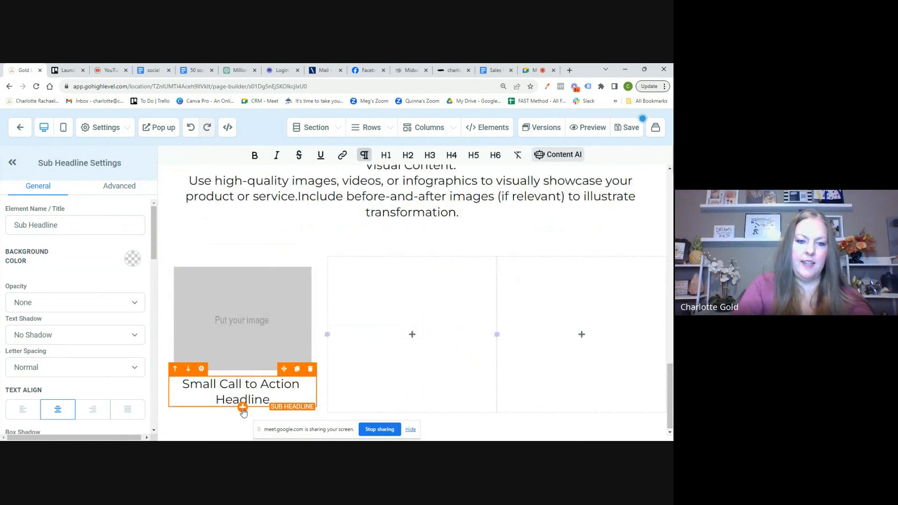
{"action": "left_click", "coordinate": [243, 407]}
{"action": "left_click", "coordinate": [487, 288]}
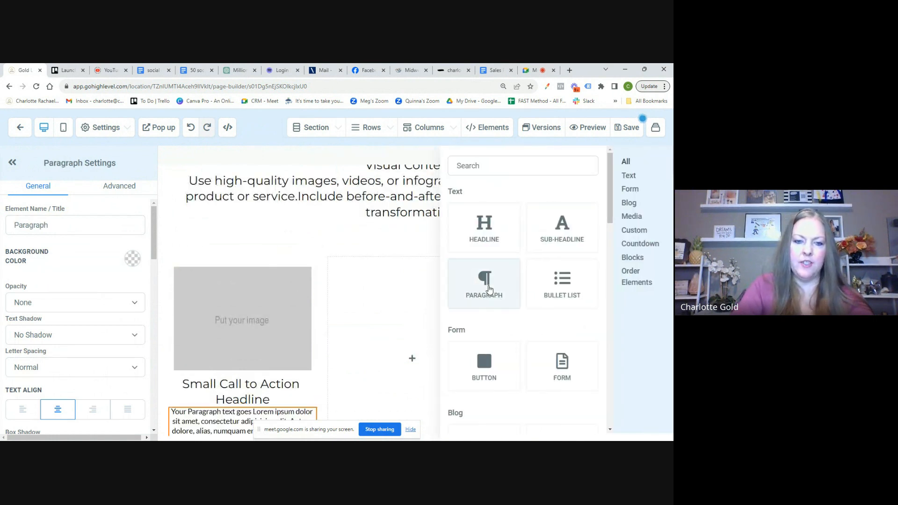
{"action": "scroll", "coordinate": [344, 343], "scroll_direction": "down", "scroll_amount": 2}
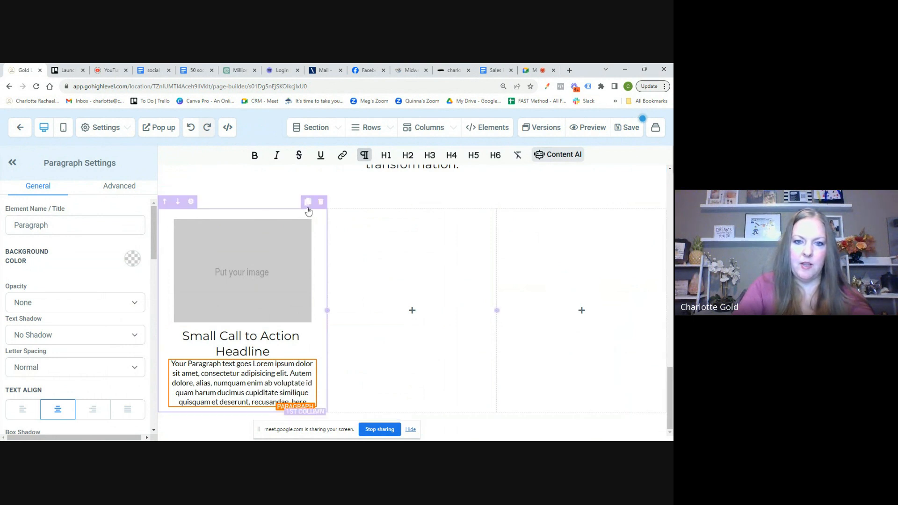
Duplicate the filled first column twice and delete the two empty columns from the row.
{"action": "left_click", "coordinate": [307, 202]}
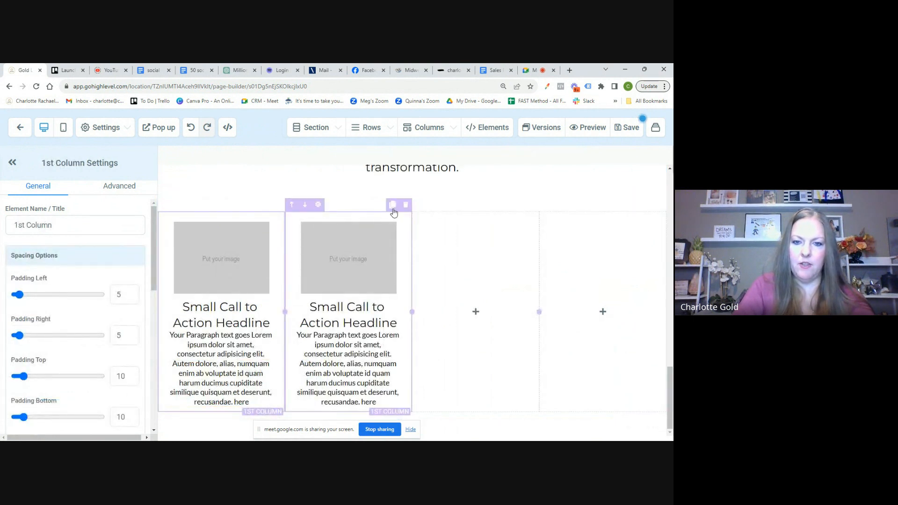
{"action": "left_click", "coordinate": [393, 206]}
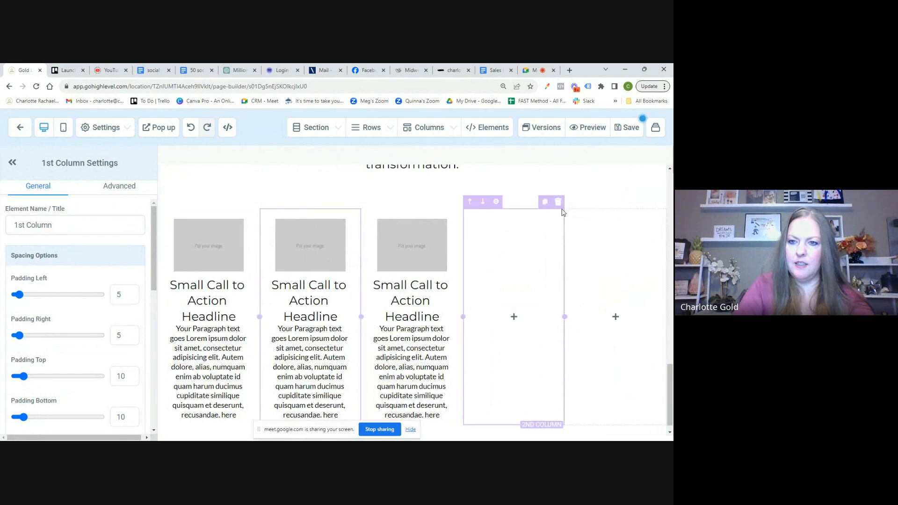
{"action": "left_click", "coordinate": [558, 202]}
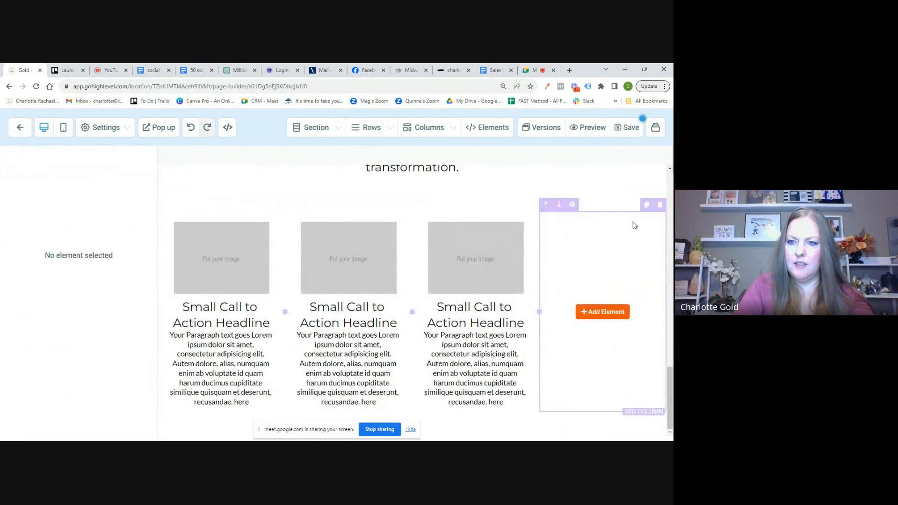
{"action": "left_click", "coordinate": [660, 206]}
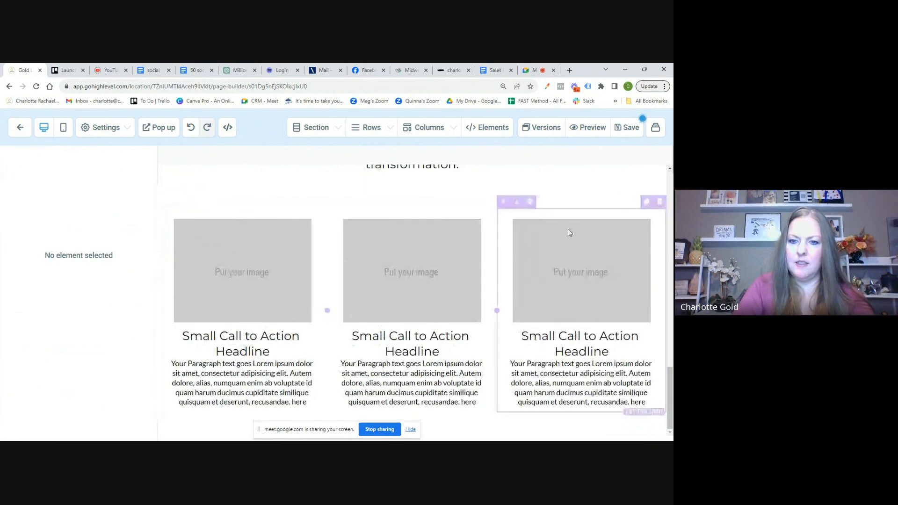
Copy the three lines under Offer Details in the Sales Page Blueprint document.
{"action": "left_click", "coordinate": [492, 70]}
{"action": "scroll", "coordinate": [348, 269], "scroll_direction": "down", "scroll_amount": 3}
{"action": "scroll", "coordinate": [348, 268], "scroll_direction": "up", "scroll_amount": 2}
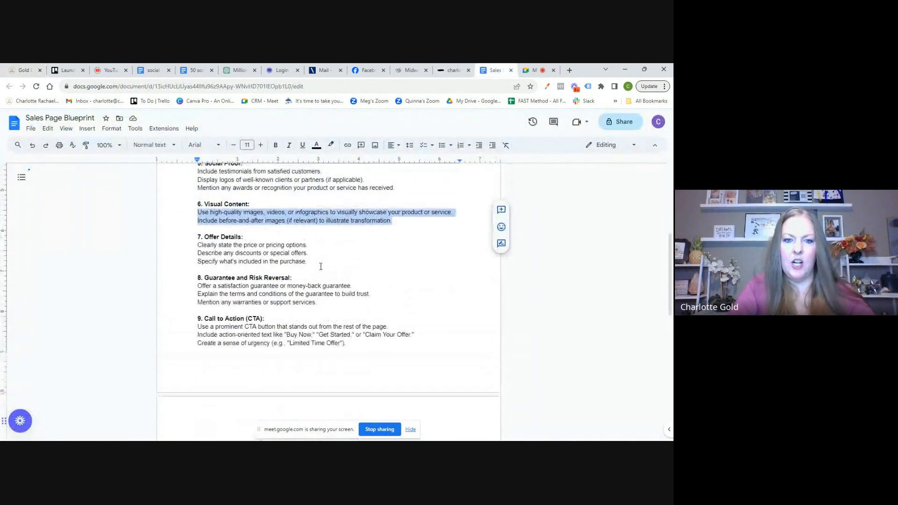
{"action": "left_click_drag", "start_coordinate": [311, 263], "coordinate": [203, 246]}
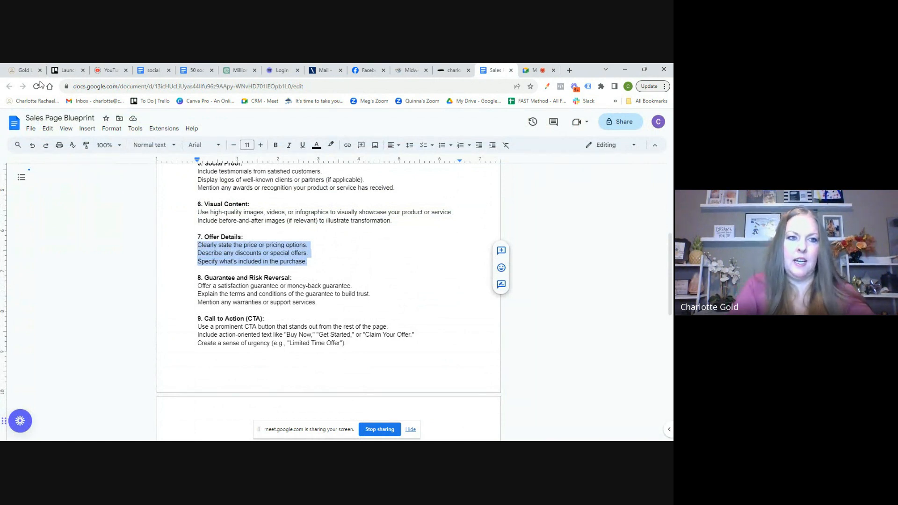
Switch back to the page builder and add a one-column row containing a headline below the three image columns.
{"action": "left_click", "coordinate": [24, 70]}
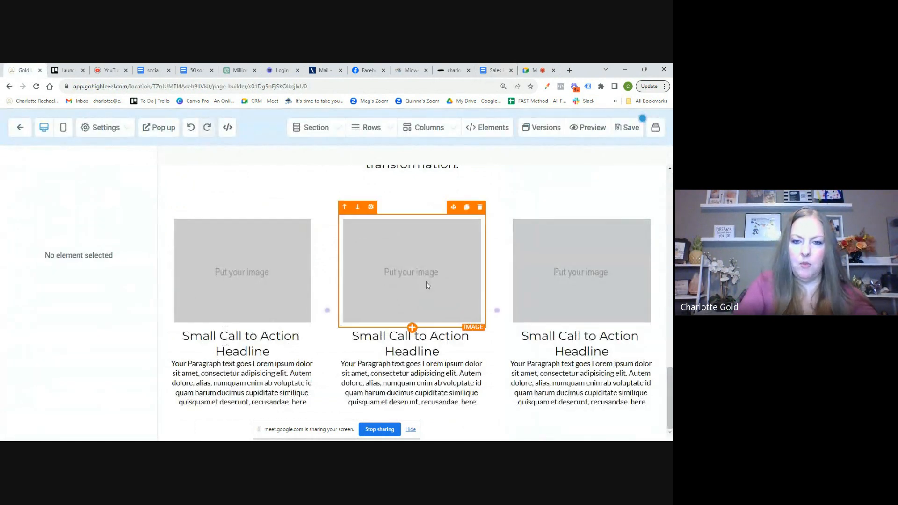
{"action": "left_click", "coordinate": [412, 420]}
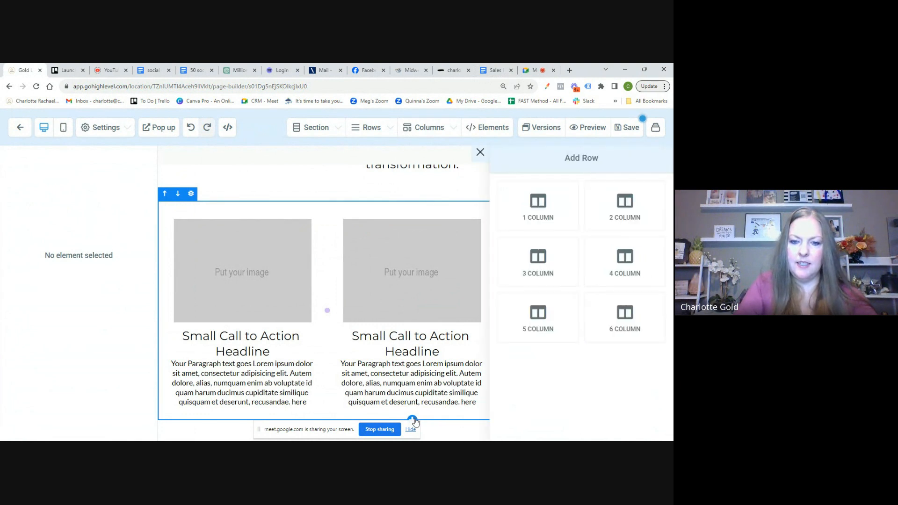
{"action": "left_click", "coordinate": [545, 202]}
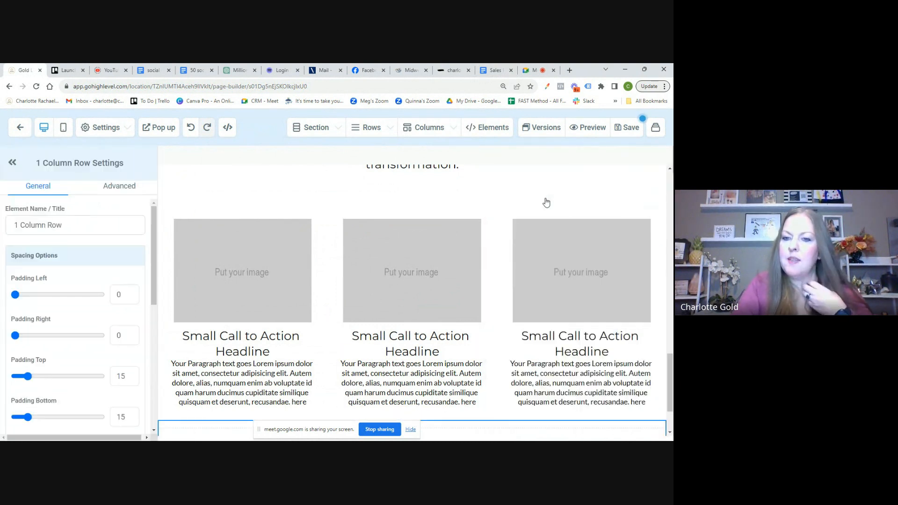
{"action": "left_click", "coordinate": [430, 389]}
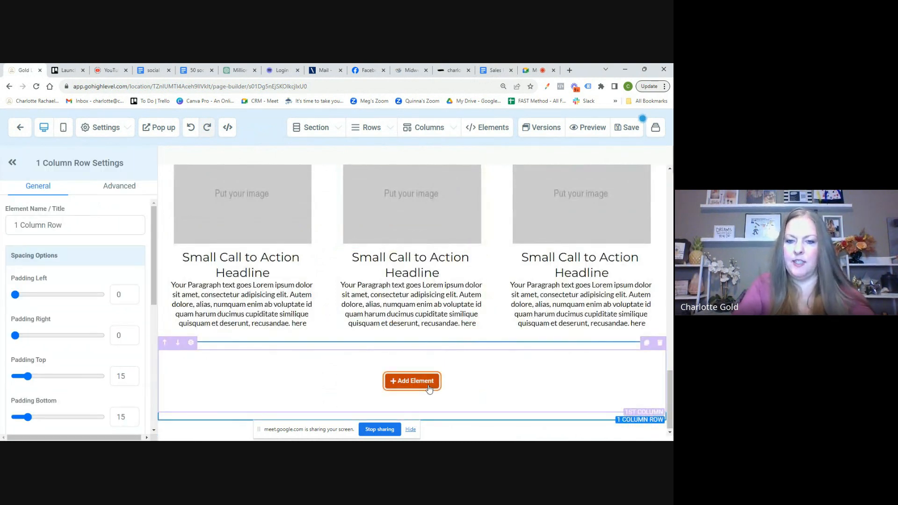
{"action": "right_click", "coordinate": [513, 238]}
{"action": "left_click", "coordinate": [487, 229]}
{"action": "left_click", "coordinate": [486, 229]}
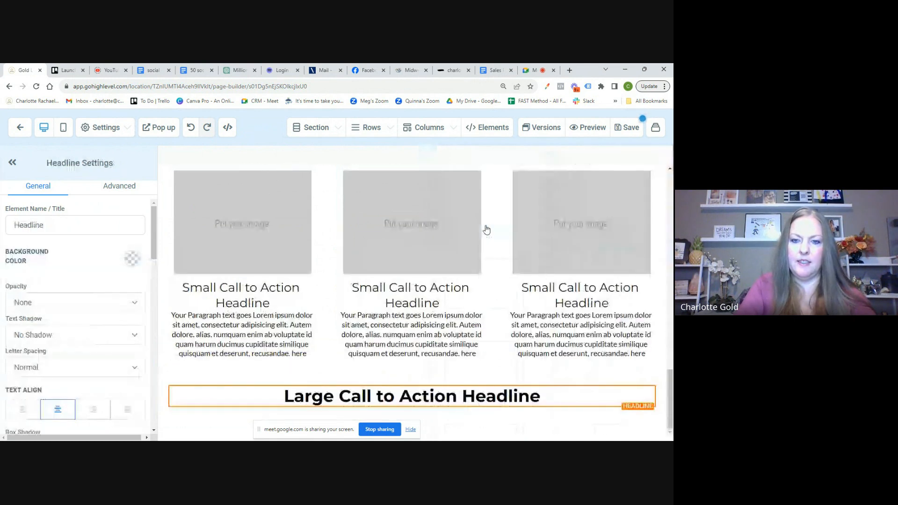
Replace the new headline's text with "Offer Details:" and paste the copied blueprint lines about pricing, discounts and inclusions below it.
{"action": "left_click", "coordinate": [562, 399]}
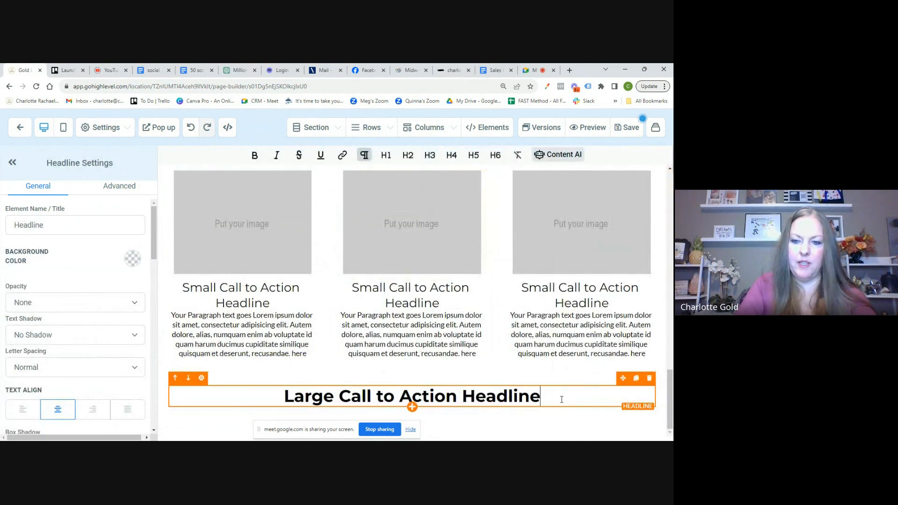
{"action": "triple_click", "coordinate": [562, 401]}
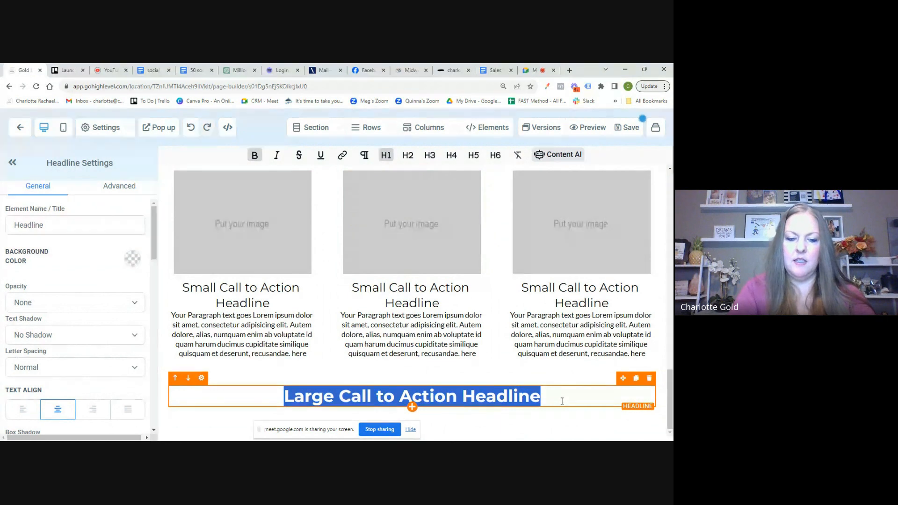
{"action": "type", "text": "Offer Deta"}
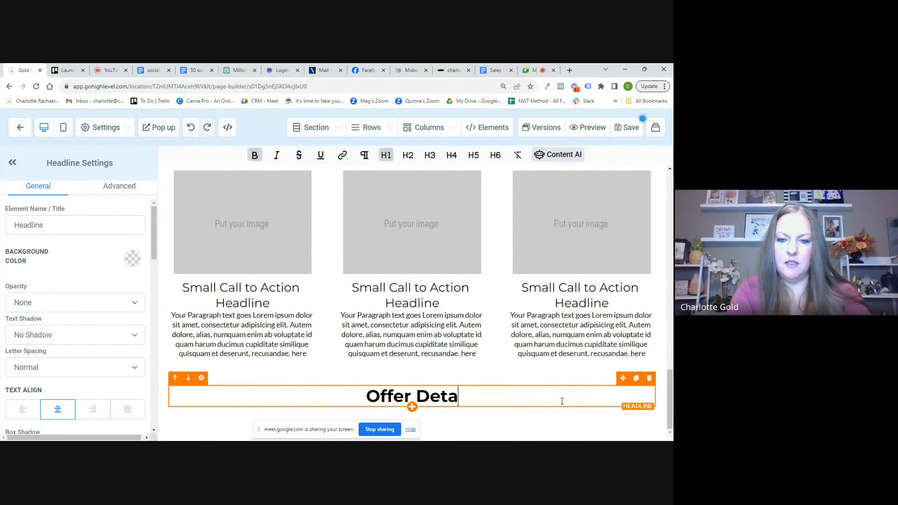
{"action": "type", "text": "ils:"}
{"action": "type", "text": "Clearly state the price or pricing options.Describe any discounts or special offers.Specify what's included in the purchase."}
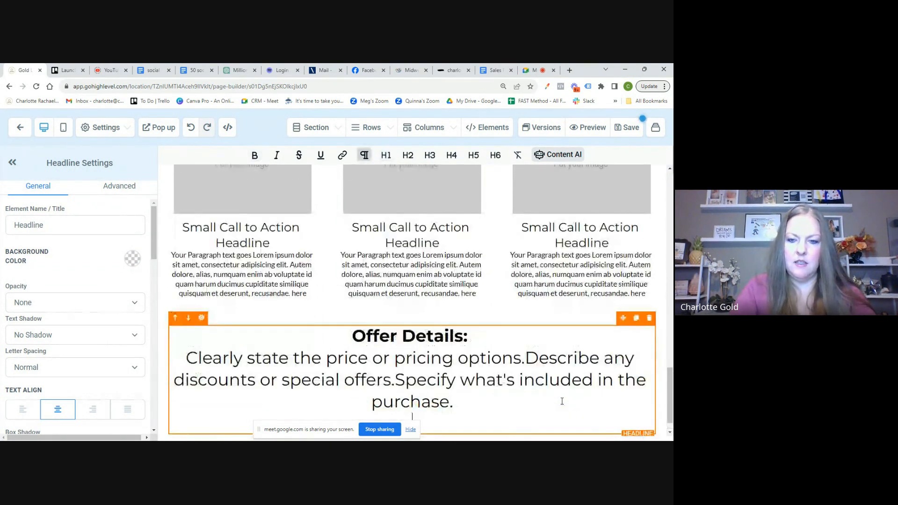
{"action": "scroll", "coordinate": [562, 401], "scroll_direction": "down", "scroll_amount": 2}
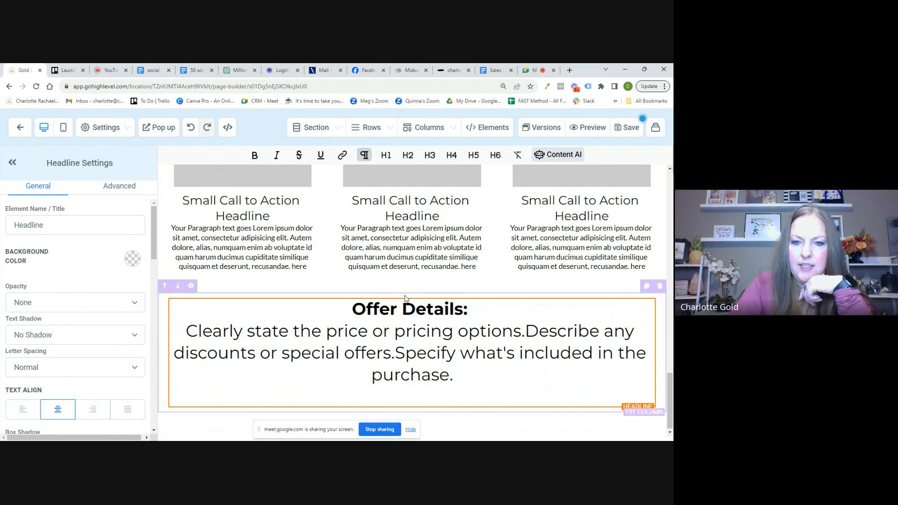
Add a two-column row below the Offer Details headline and place an image element in its first column.
{"action": "left_click", "coordinate": [412, 407]}
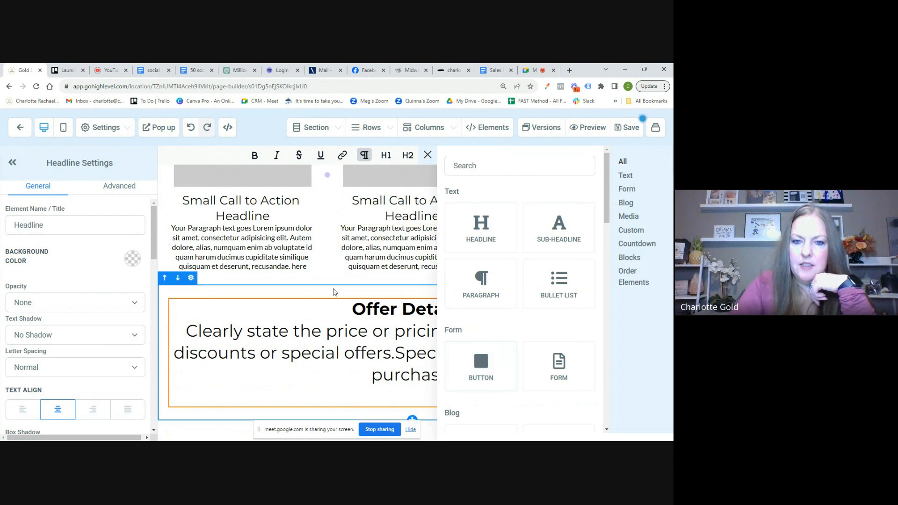
{"action": "left_click", "coordinate": [332, 289]}
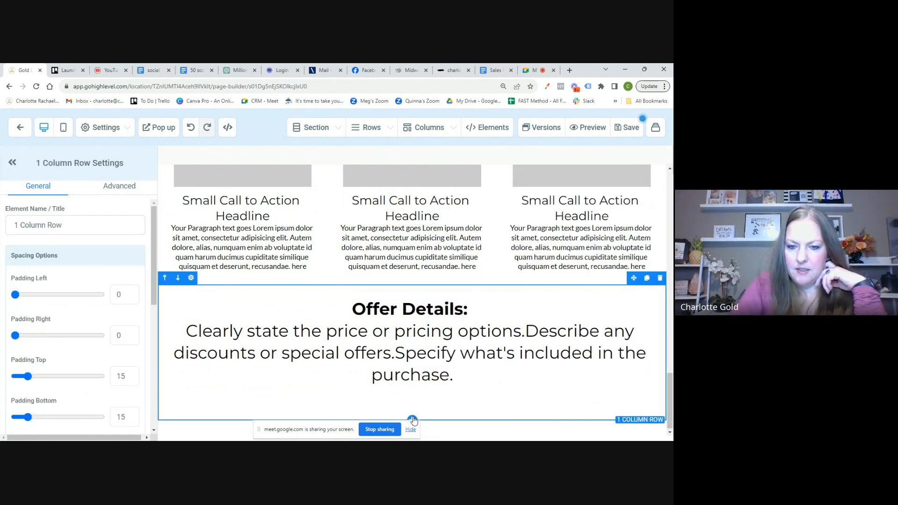
{"action": "left_click", "coordinate": [412, 419]}
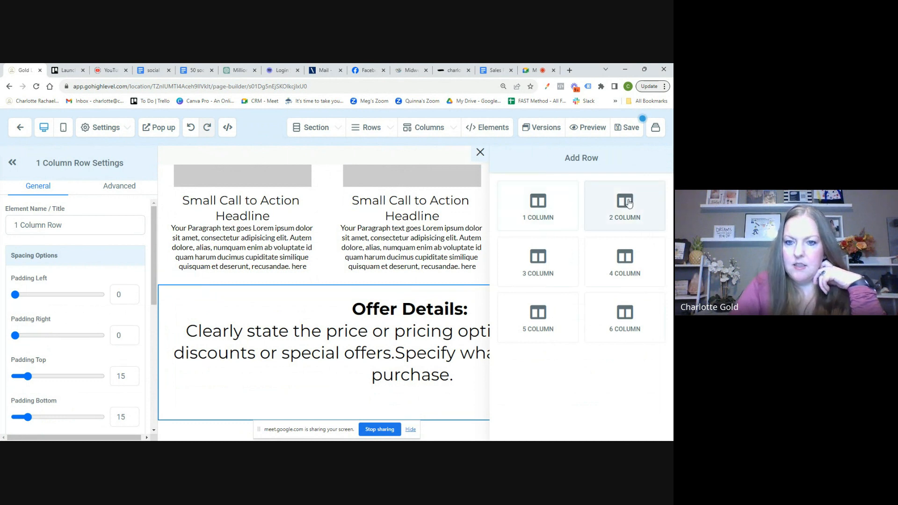
{"action": "left_click", "coordinate": [628, 202]}
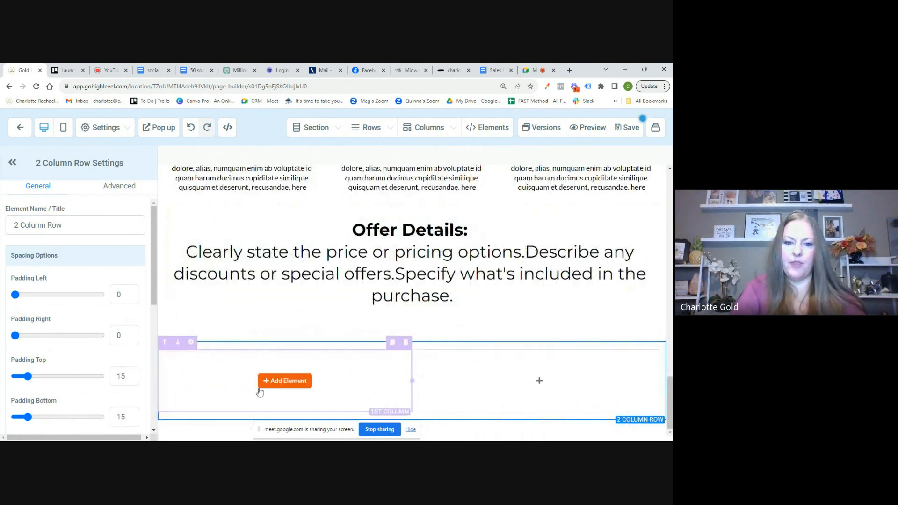
{"action": "left_click", "coordinate": [267, 381]}
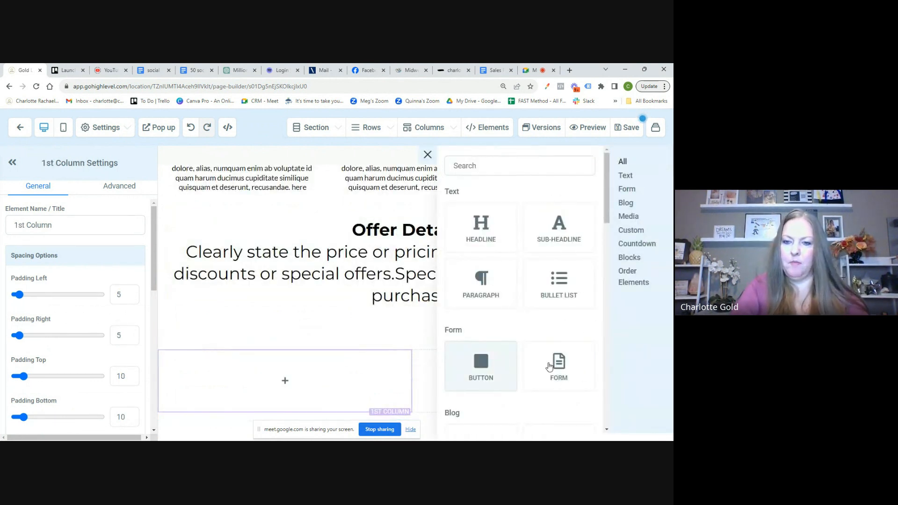
{"action": "scroll", "coordinate": [549, 366], "scroll_direction": "down", "scroll_amount": 5}
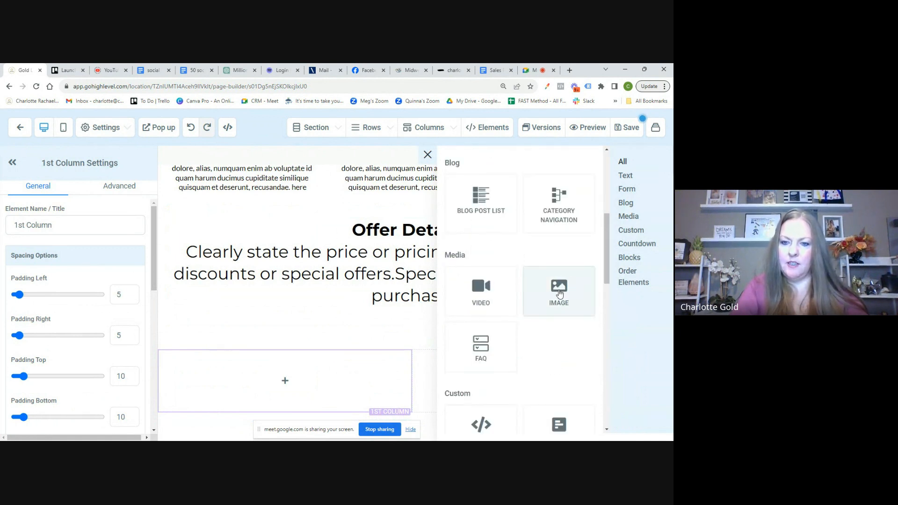
{"action": "left_click", "coordinate": [560, 294]}
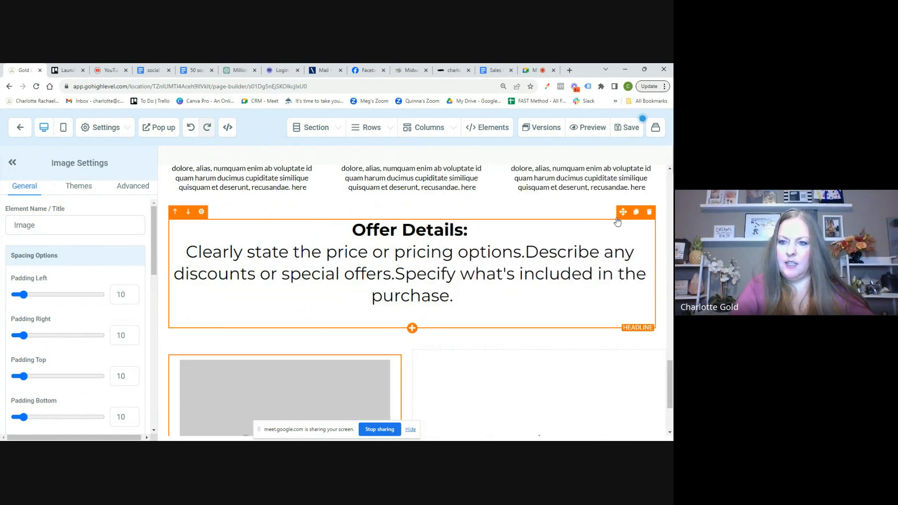
Move the Offer Details headline into the second column beside the image and delete the emptied one-column row.
{"action": "left_click_drag", "start_coordinate": [620, 220], "coordinate": [629, 322]}
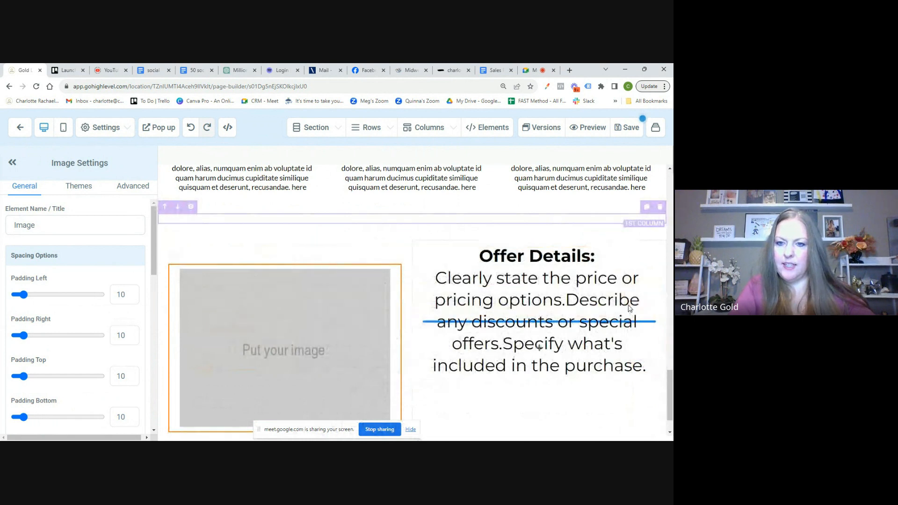
{"action": "left_click", "coordinate": [661, 201]}
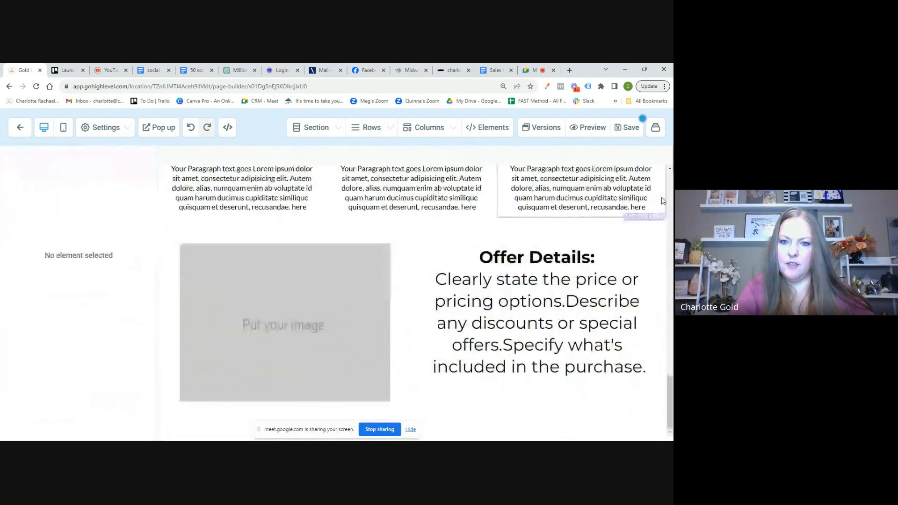
Copy the three lines under Guarantee and Risk Reversal in the Sales Page Blueprint document.
{"action": "left_click", "coordinate": [491, 70]}
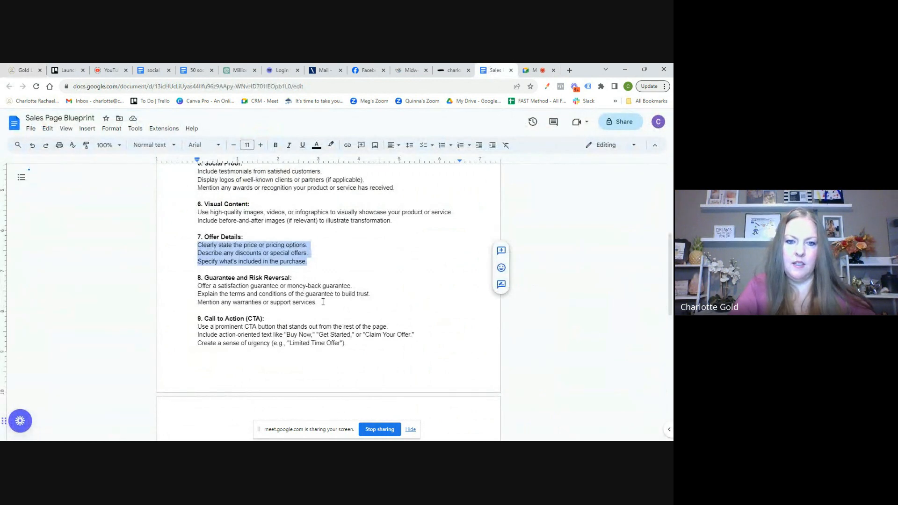
{"action": "left_click_drag", "start_coordinate": [322, 302], "coordinate": [200, 287]}
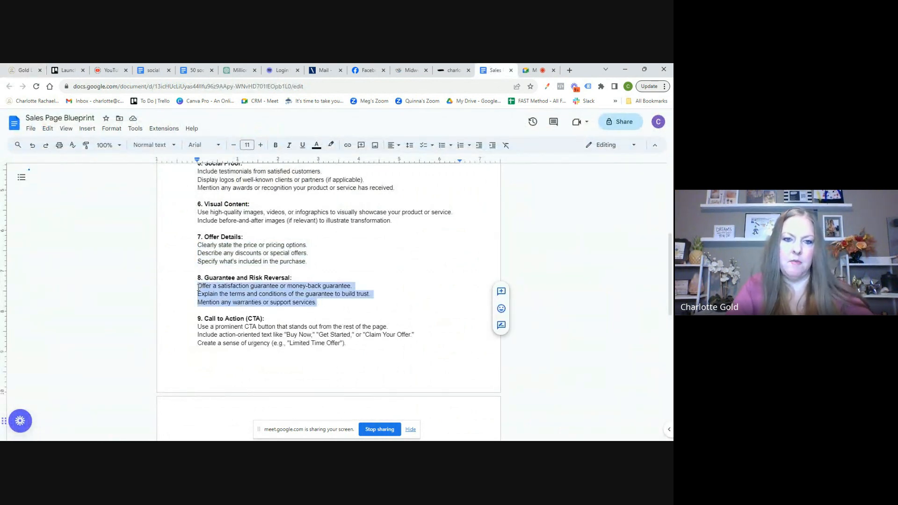
Back in the page builder, add a one-column row below the Offer Details row and place a sub-headline in it.
{"action": "left_click", "coordinate": [22, 70]}
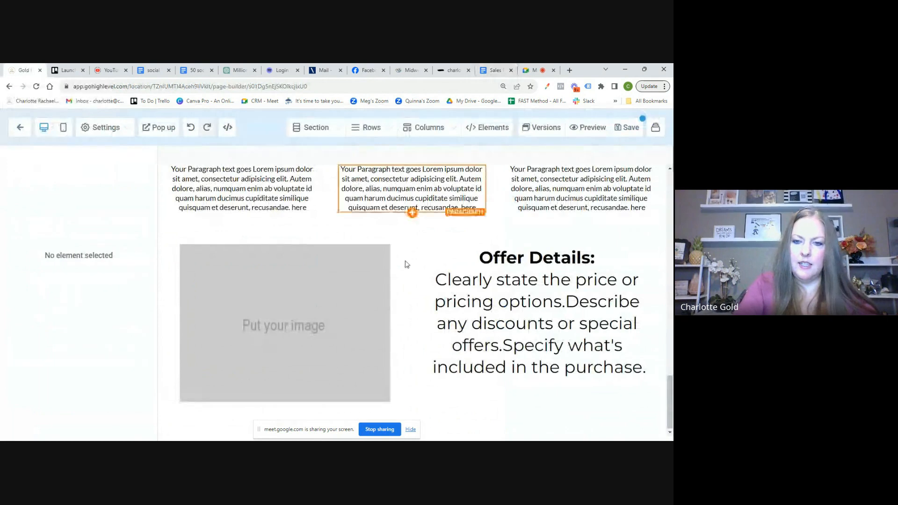
{"action": "left_click", "coordinate": [412, 419]}
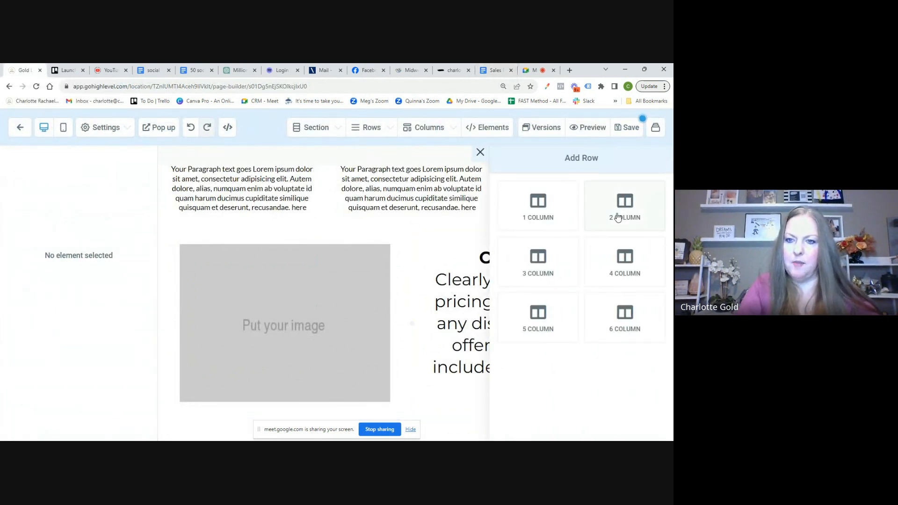
{"action": "left_click", "coordinate": [537, 212]}
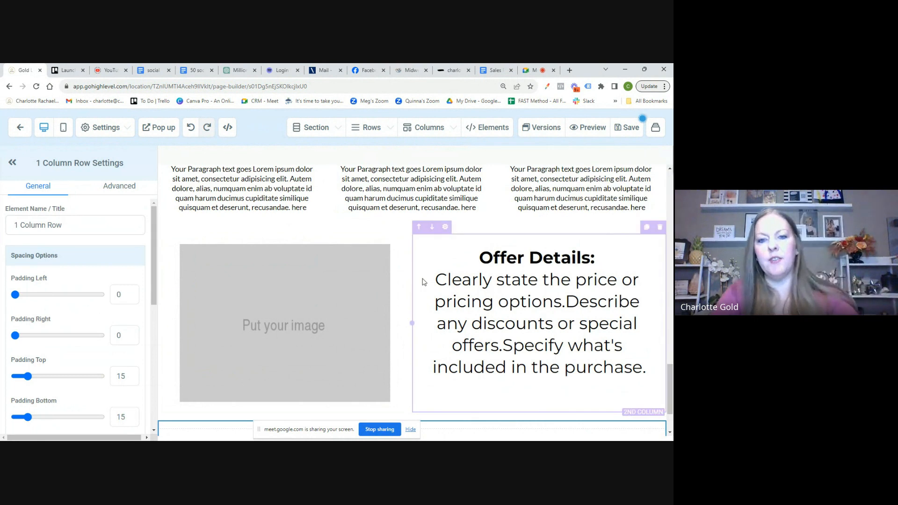
{"action": "left_click", "coordinate": [411, 381]}
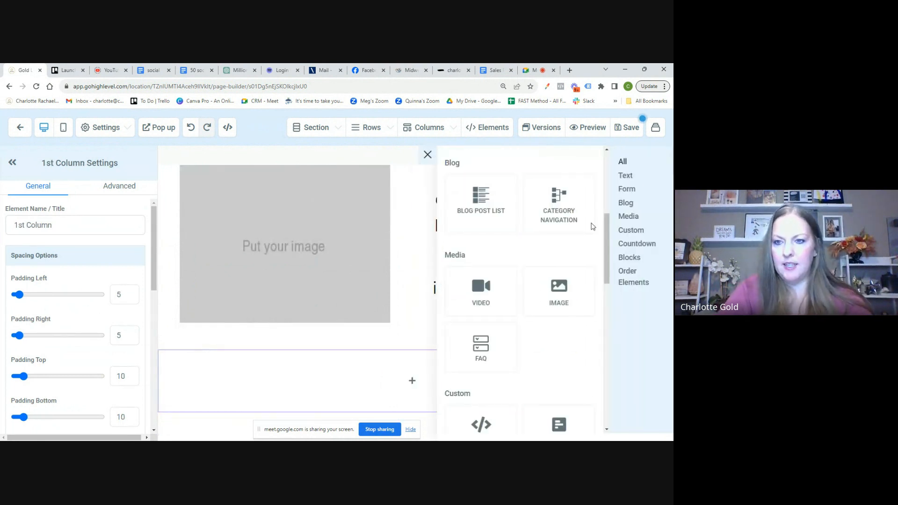
{"action": "scroll", "coordinate": [552, 234], "scroll_direction": "up", "scroll_amount": 5}
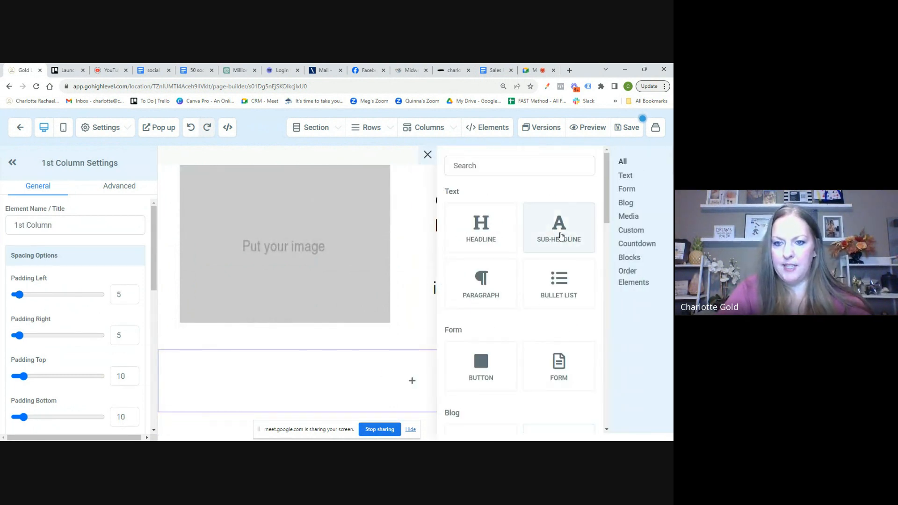
{"action": "left_click", "coordinate": [557, 234]}
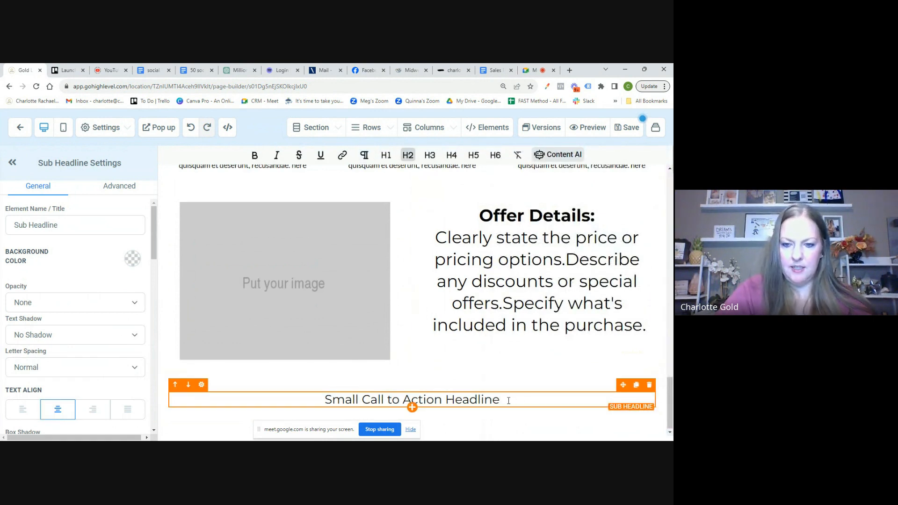
Replace the new sub-headline's text with "Guarantee:" and paste the copied guarantee lines below it.
{"action": "triple_click", "coordinate": [509, 401]}
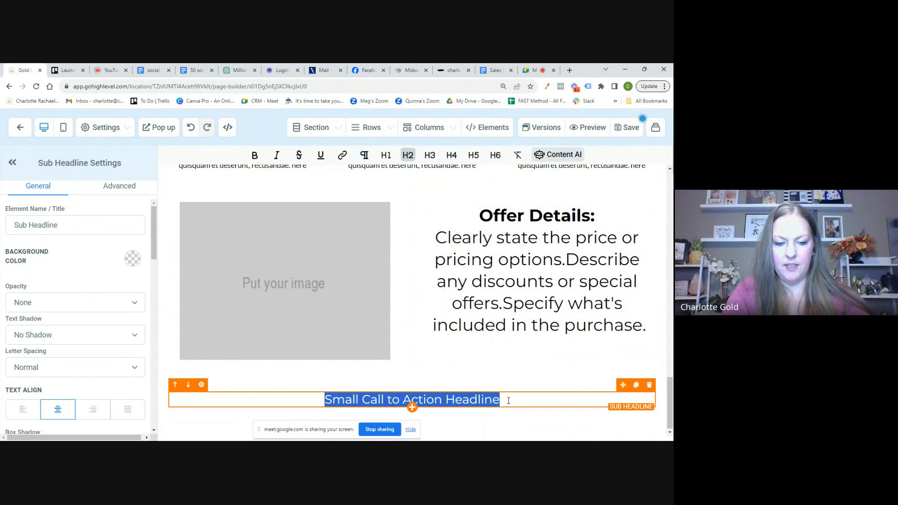
{"action": "key", "text": "BackSpace"}
{"action": "type", "text": "Guarant"}
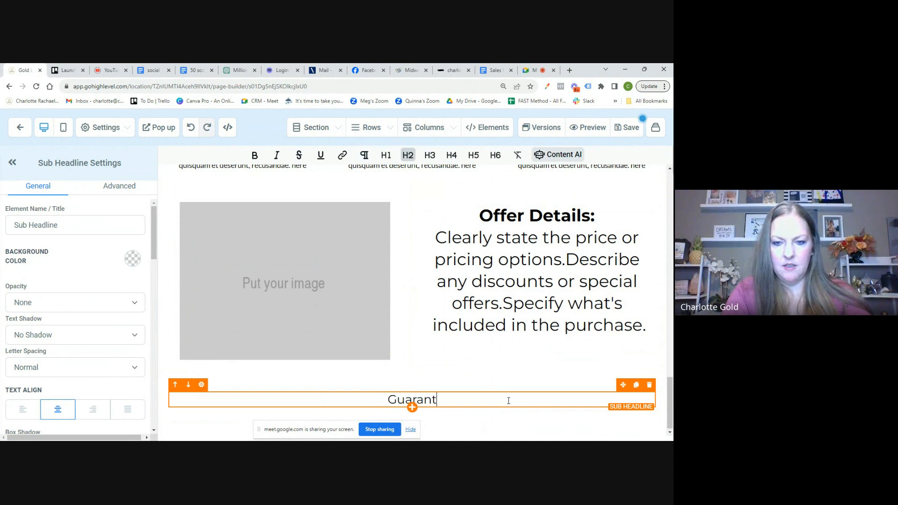
{"action": "type", "text": "ee:"}
{"action": "key", "text": "Return"}
{"action": "type", "text": "Offer a satisfaction guarantee or money-back guarantee.Explain the terms and conditions of the guarantee to build trust.Mention any warranties or support services."}
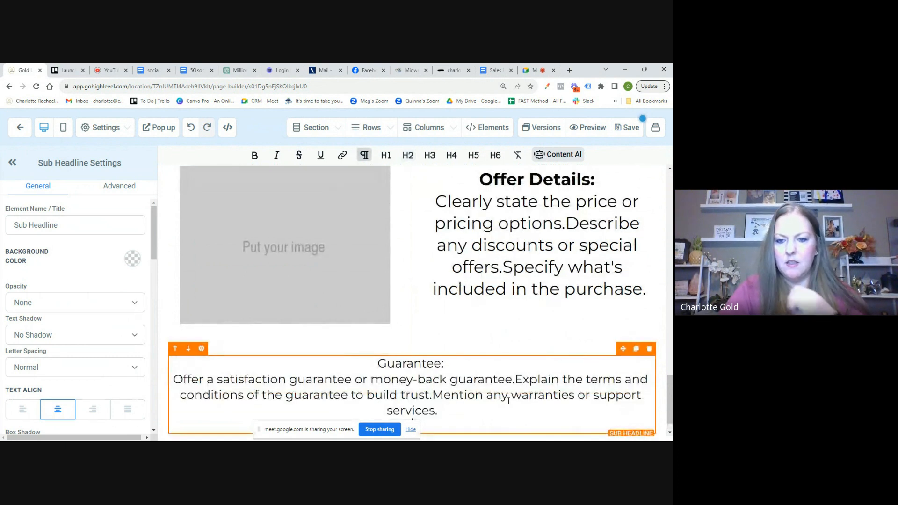
{"action": "scroll", "coordinate": [475, 382], "scroll_direction": "down", "scroll_amount": 1}
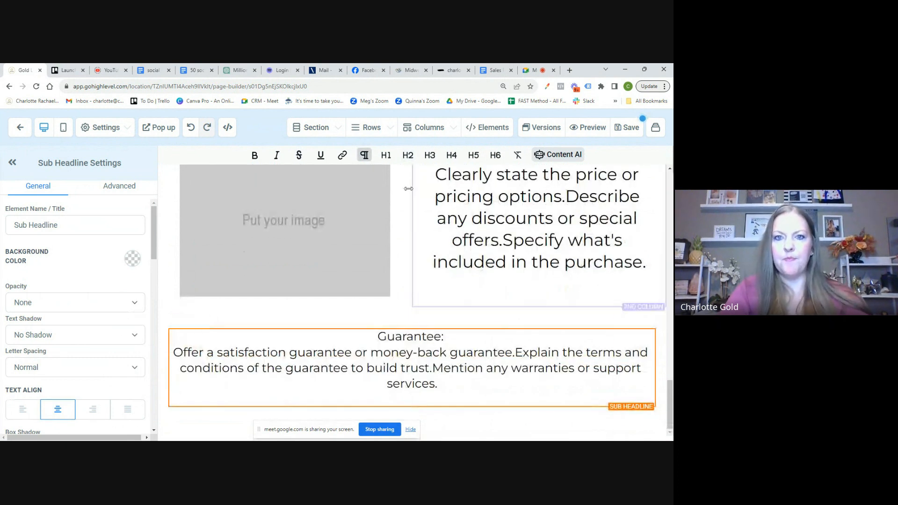
Copy the three lines under Call to Action (CTA) in the Sales Page Blueprint document.
{"action": "left_click", "coordinate": [494, 70]}
{"action": "scroll", "coordinate": [316, 277], "scroll_direction": "down", "scroll_amount": 2}
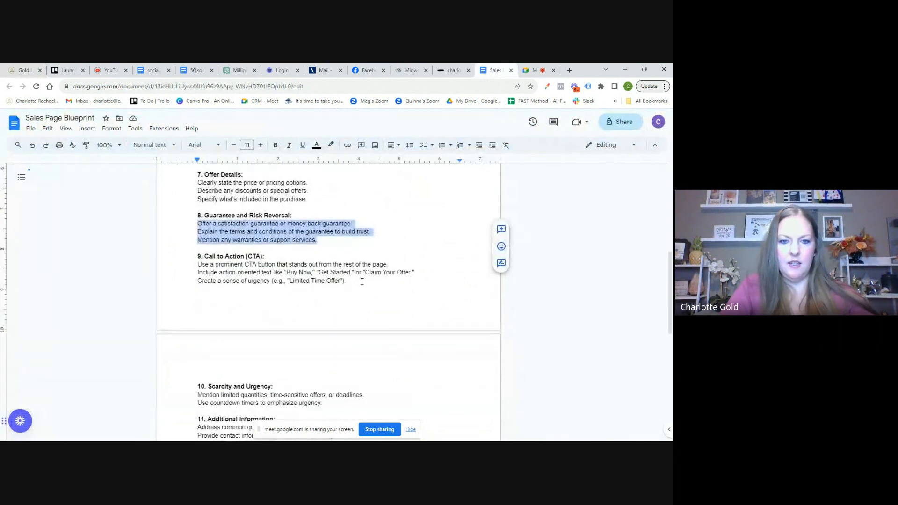
{"action": "left_click_drag", "start_coordinate": [346, 280], "coordinate": [198, 266]}
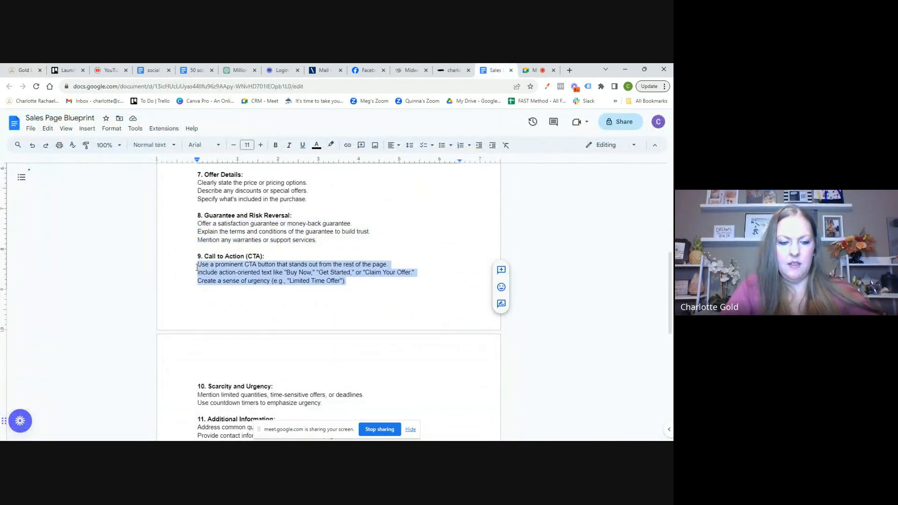
Switch back to the page builder and add a button element below the Guarantee text.
{"action": "left_click", "coordinate": [27, 69]}
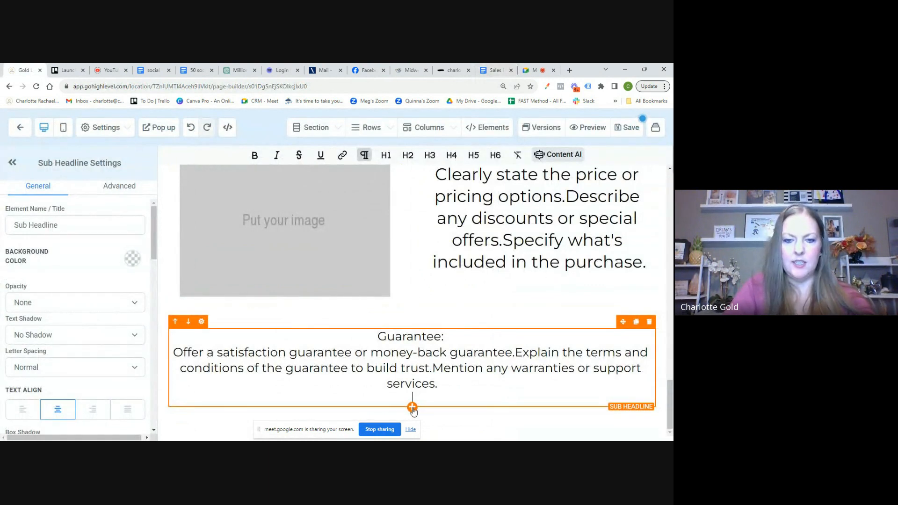
{"action": "left_click", "coordinate": [412, 408]}
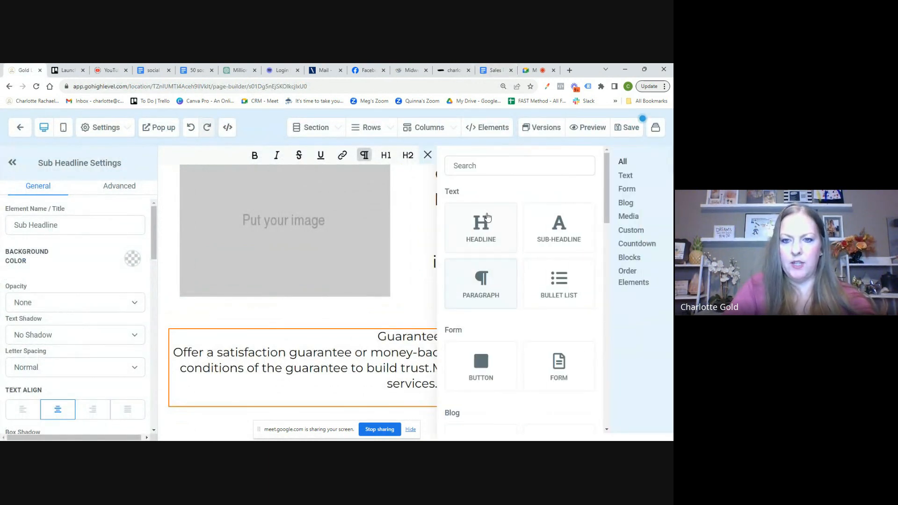
{"action": "scroll", "coordinate": [488, 237], "scroll_direction": "down", "scroll_amount": 3}
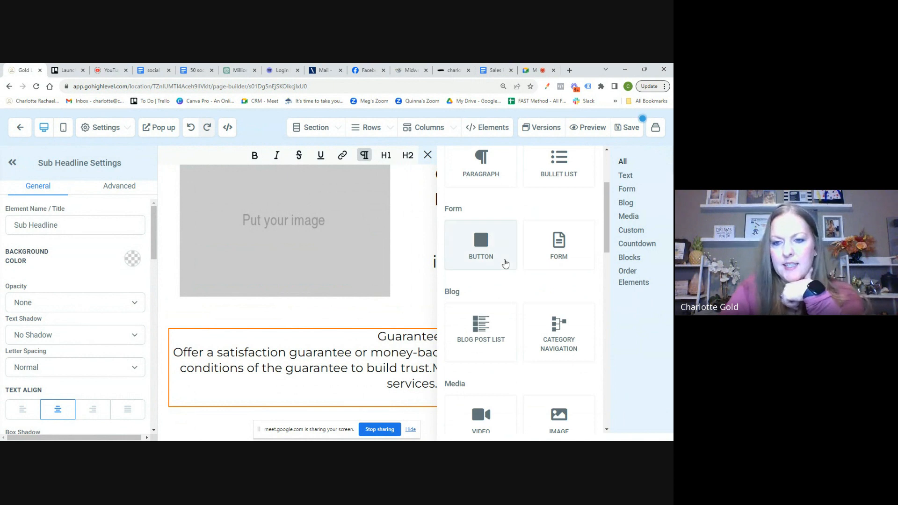
{"action": "scroll", "coordinate": [502, 259], "scroll_direction": "down", "scroll_amount": 1}
{"action": "left_click", "coordinate": [477, 192]}
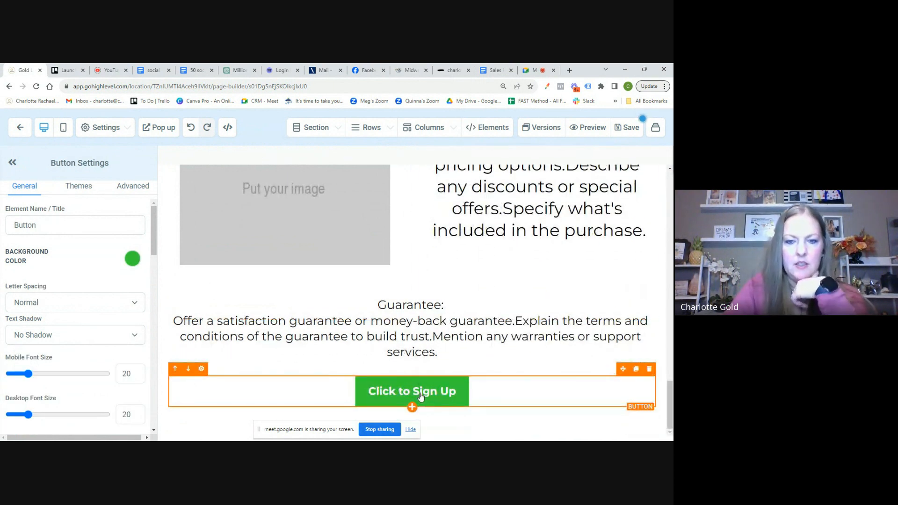
Change the new button's text to "Call To Action".
{"action": "scroll", "coordinate": [86, 377], "scroll_direction": "down", "scroll_amount": 10}
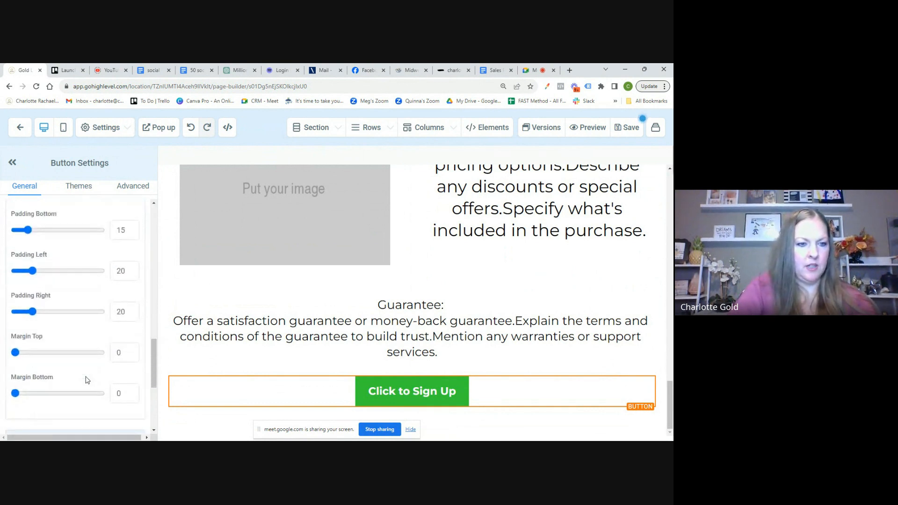
{"action": "scroll", "coordinate": [86, 377], "scroll_direction": "down", "scroll_amount": 4}
{"action": "left_click_drag", "start_coordinate": [87, 309], "coordinate": [28, 309]}
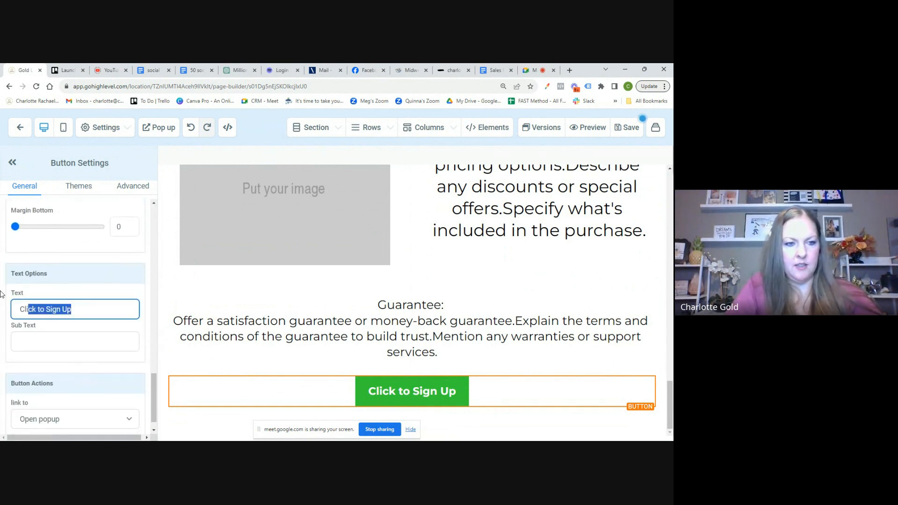
{"action": "key", "text": "ctrl+a"}
{"action": "type", "text": "Call "}
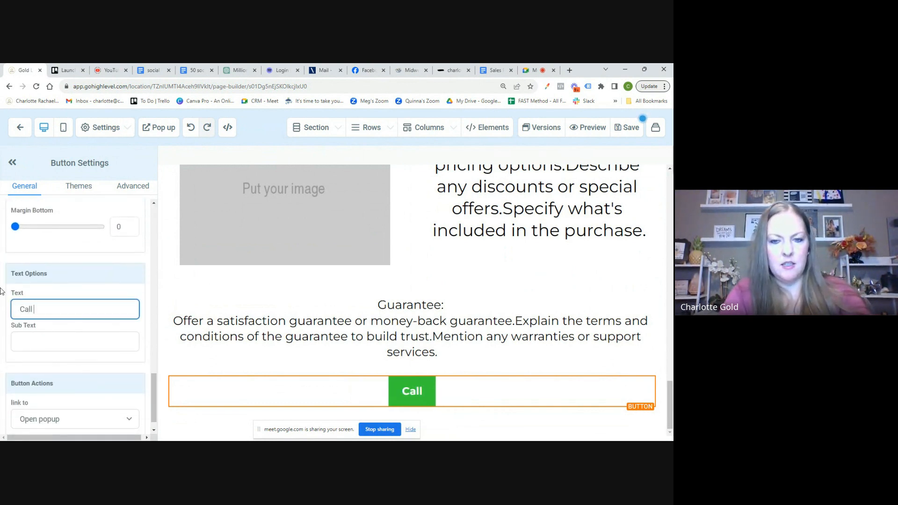
{"action": "type", "text": "To"}
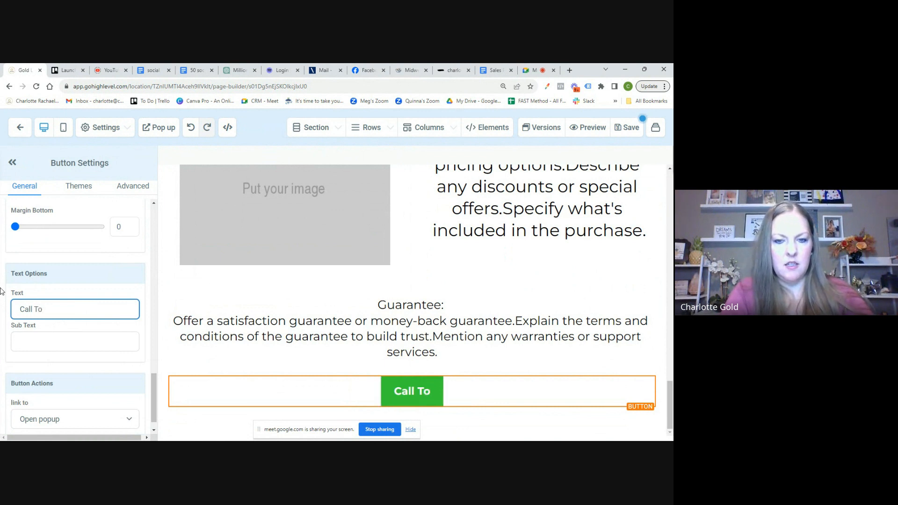
{"action": "type", "text": " Action"}
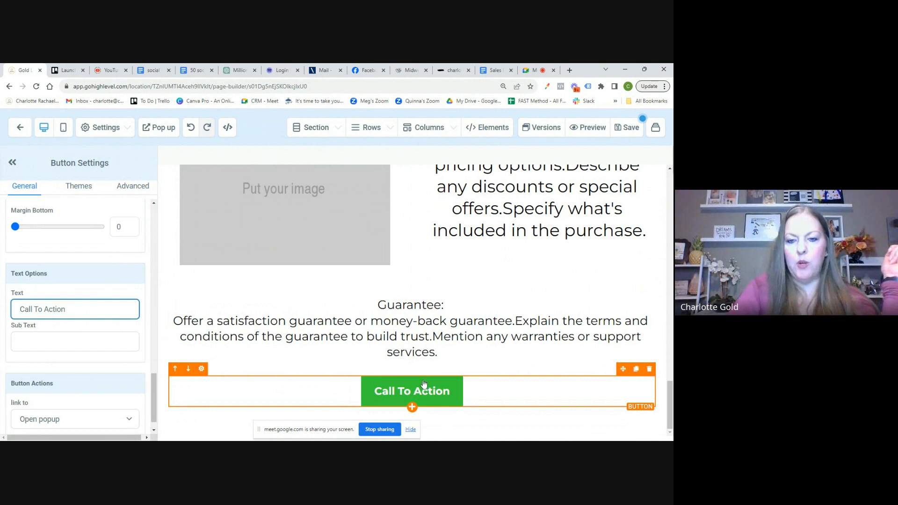
Add a sub-headline below the Call To Action button, replace its text with the copied CTA lines, and remove the blank line above them.
{"action": "left_click", "coordinate": [412, 407]}
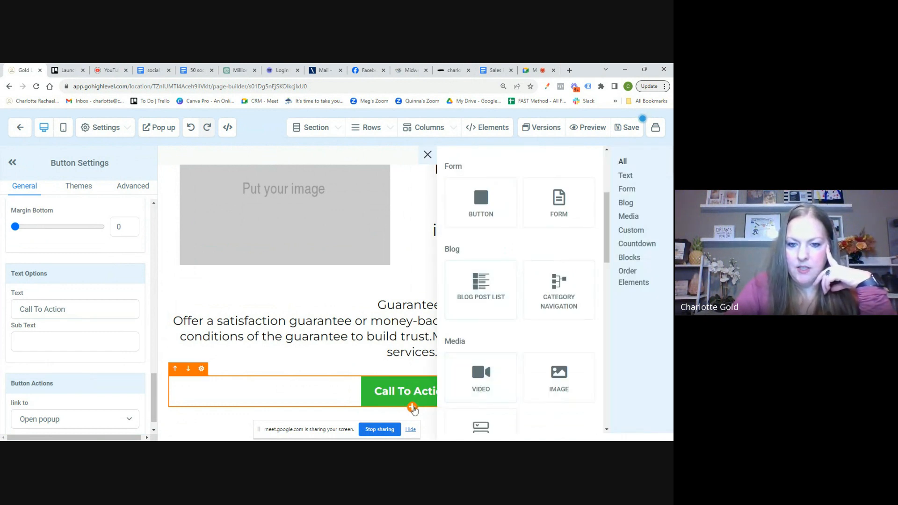
{"action": "scroll", "coordinate": [525, 260], "scroll_direction": "up", "scroll_amount": 3}
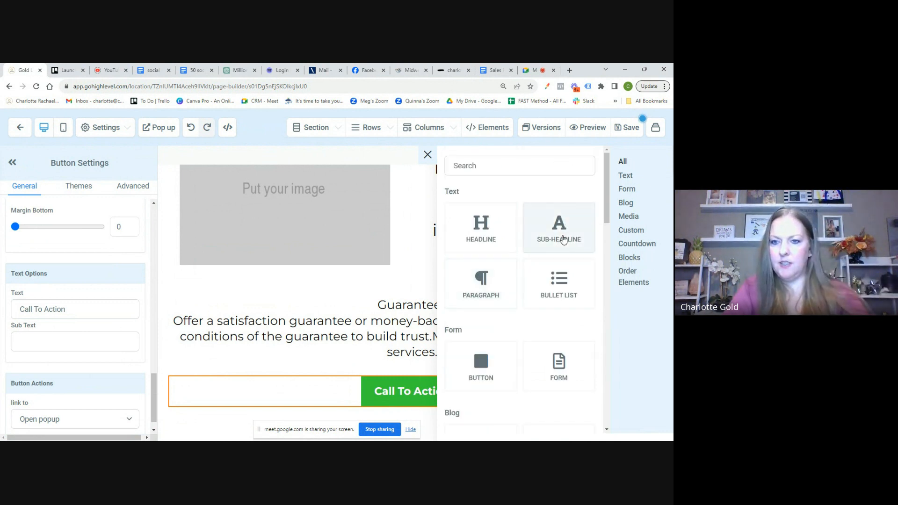
{"action": "left_click", "coordinate": [561, 240]}
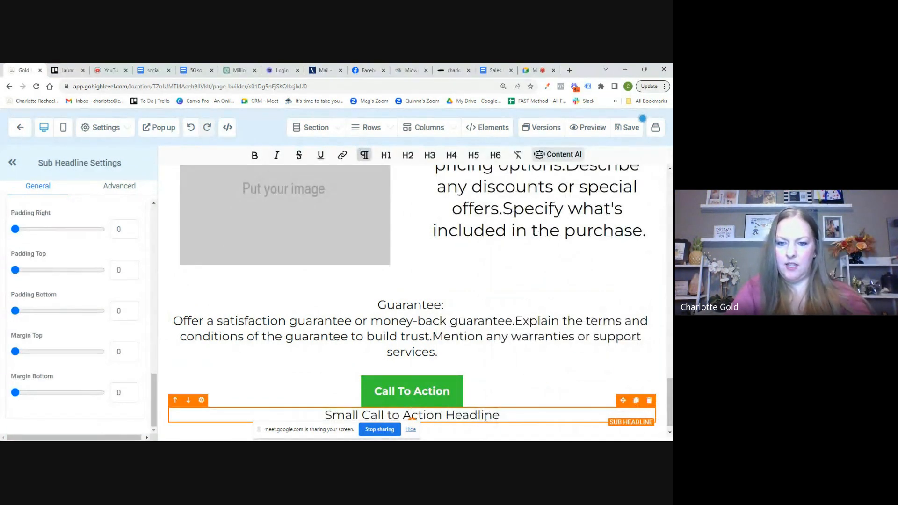
{"action": "key", "text": "ctrl+a"}
{"action": "type", "text": "Use a prominent CTA button that stands out from the rest of the page.Include action-oriented text like \"Buy Now,\" \"Get Started,\" or \"Claim Your Offer.\"Create a sense of urgency (e.g., \"Limited Time Offer\")."}
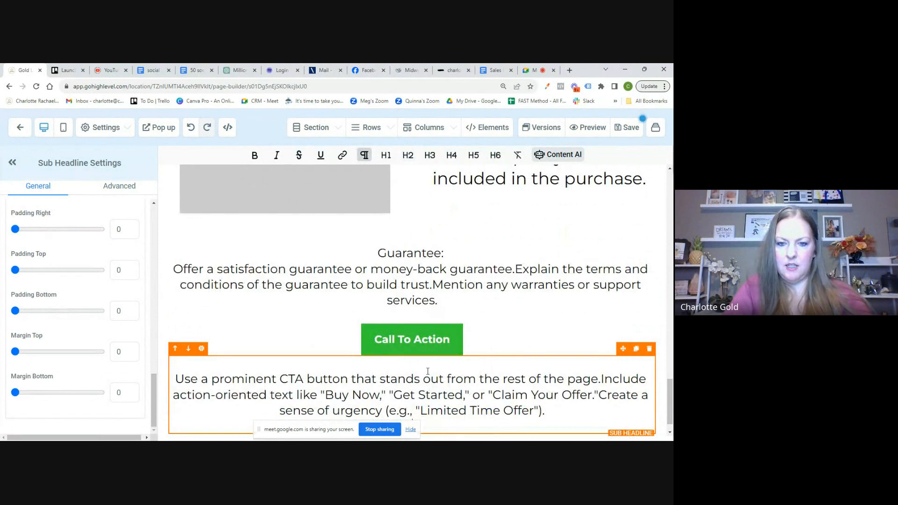
{"action": "left_click", "coordinate": [426, 368]}
{"action": "key", "text": "Delete"}
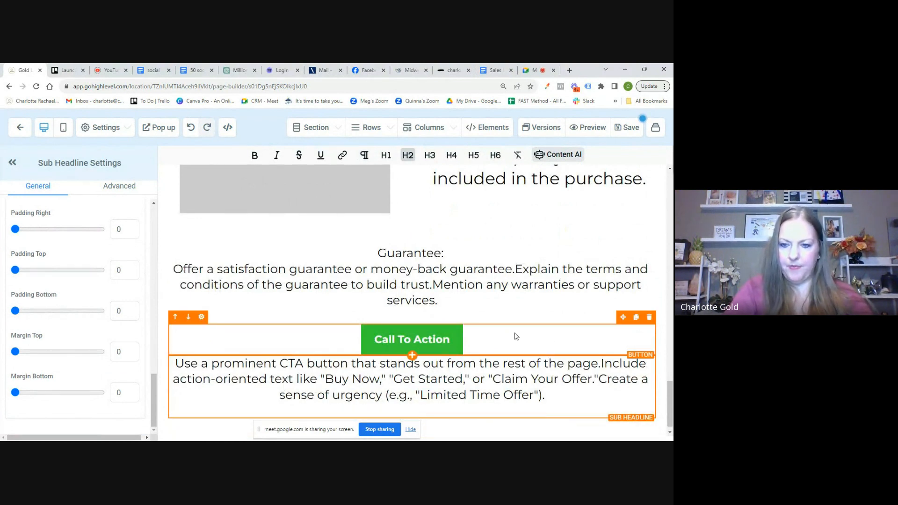
Add a button with the text "CTA" below the image at the start of the page and save the page.
{"action": "scroll", "coordinate": [516, 336], "scroll_direction": "up", "scroll_amount": 20}
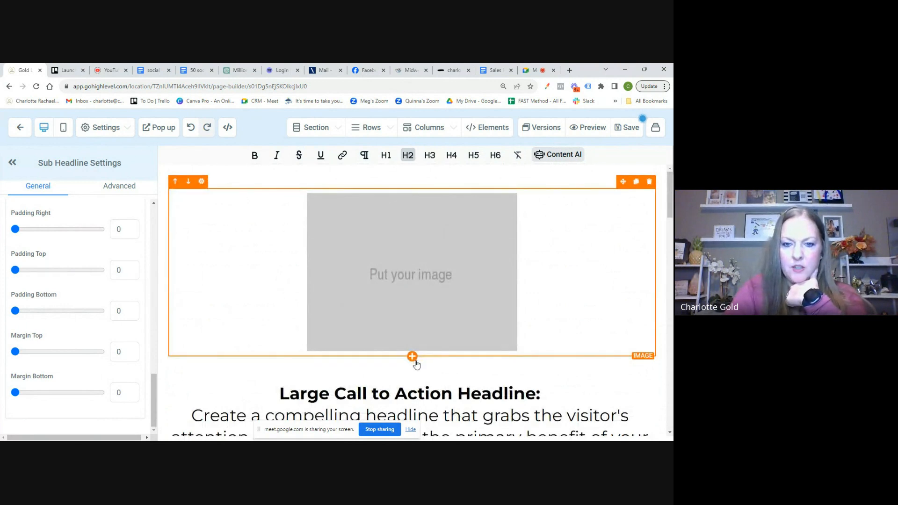
{"action": "left_click", "coordinate": [413, 356]}
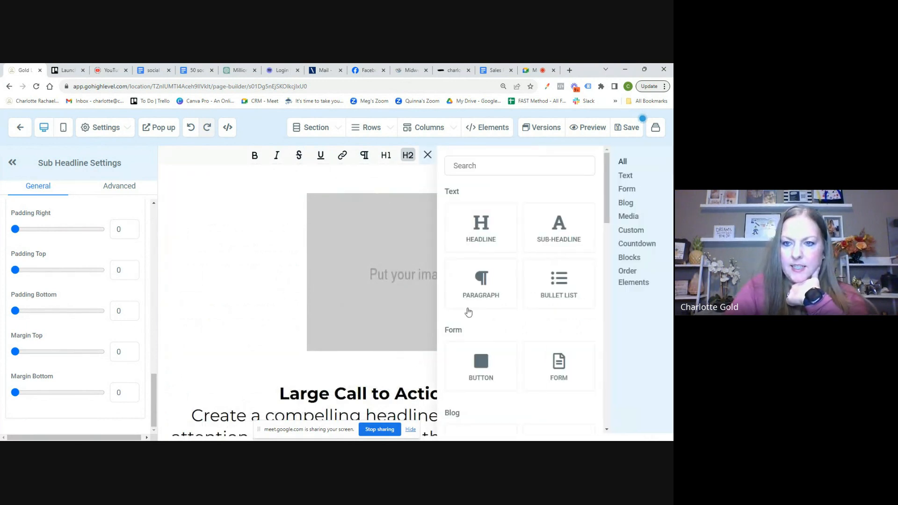
{"action": "left_click", "coordinate": [486, 370]}
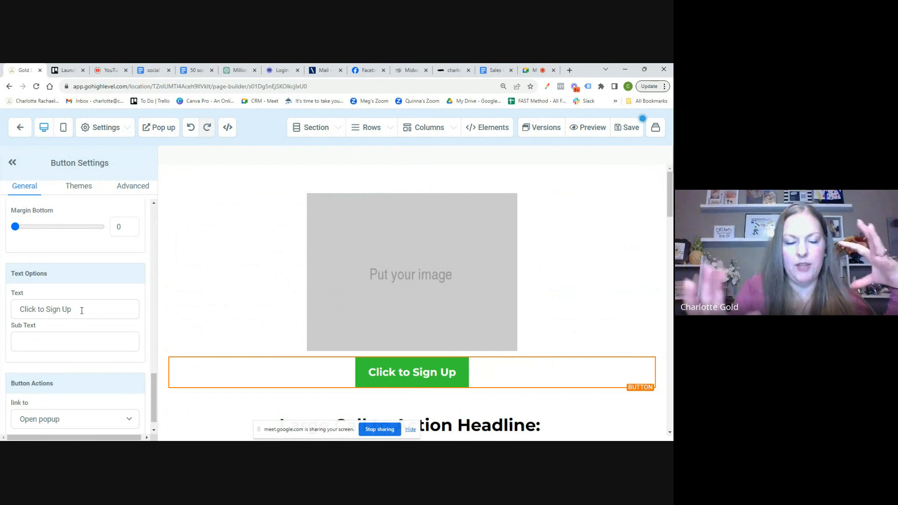
{"action": "left_click_drag", "start_coordinate": [81, 310], "coordinate": [2, 305]}
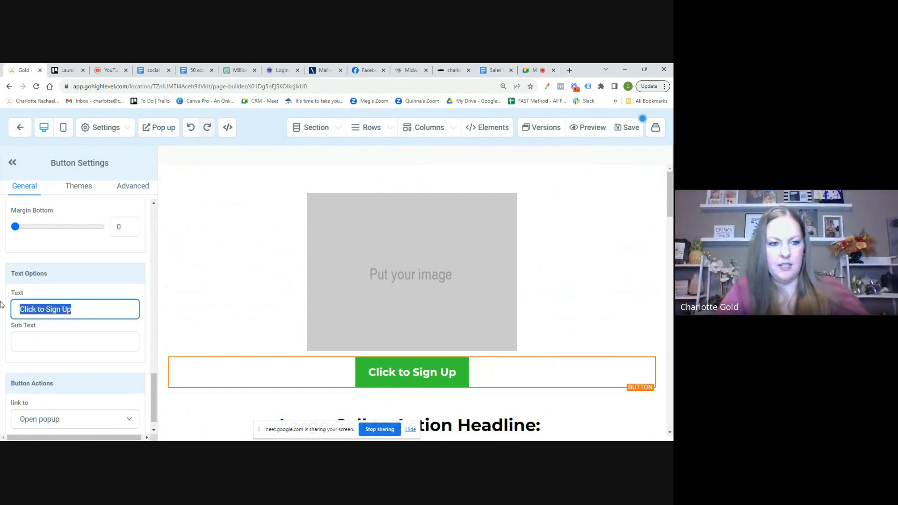
{"action": "type", "text": "CTA"}
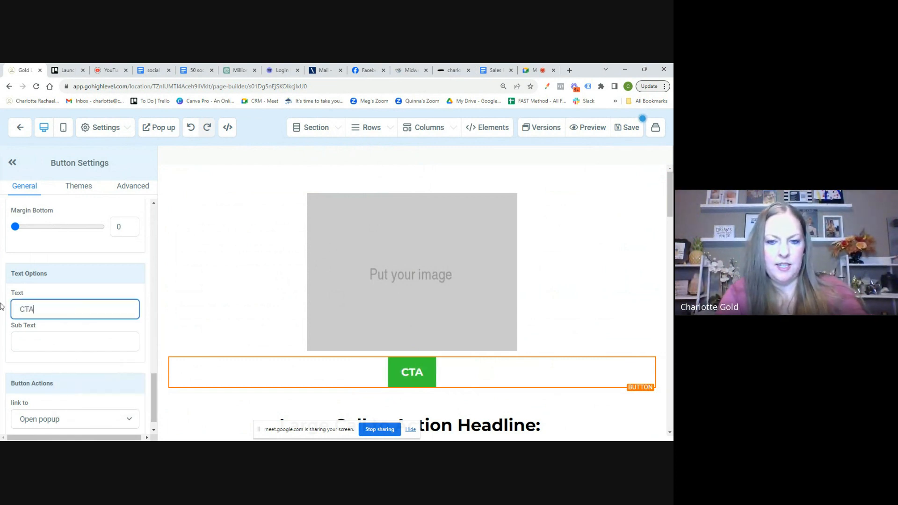
{"action": "scroll", "coordinate": [289, 307], "scroll_direction": "down", "scroll_amount": 15}
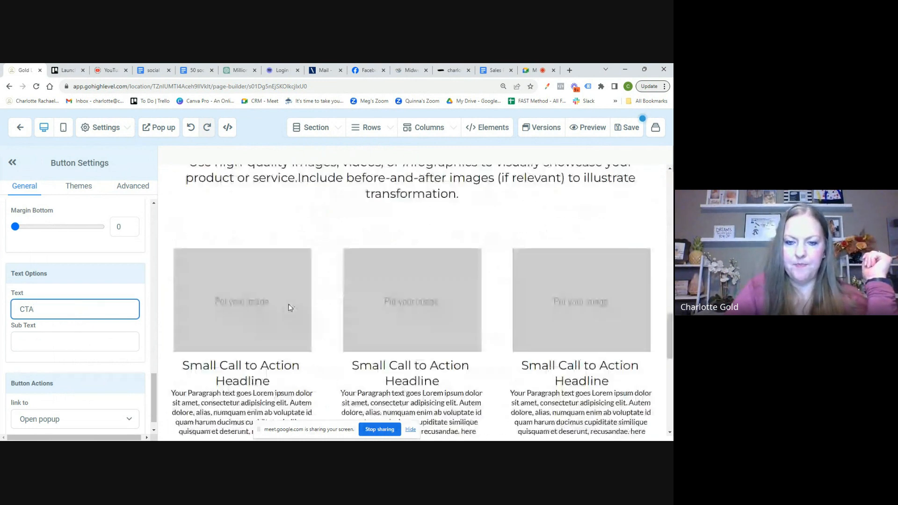
{"action": "left_click", "coordinate": [621, 135]}
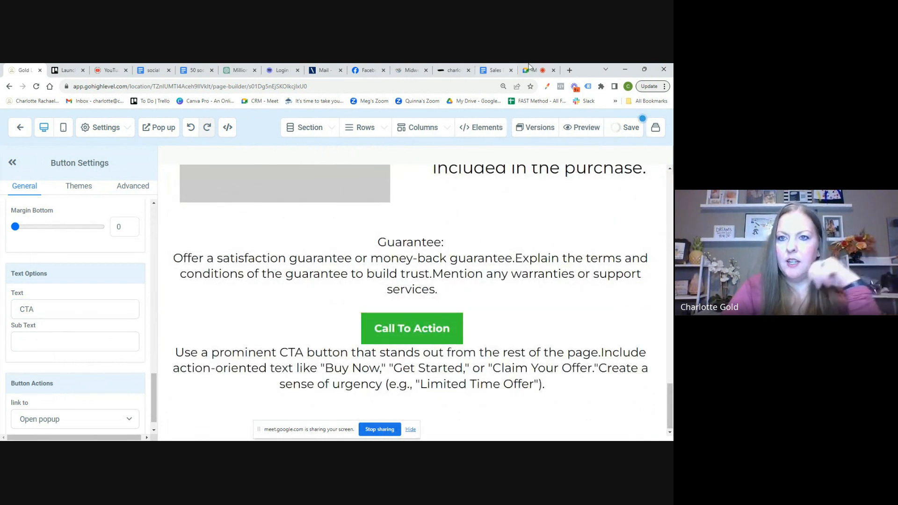
Copy the two lines under Scarcity and Urgency in the Sales Page Blueprint document.
{"action": "left_click", "coordinate": [488, 70]}
{"action": "scroll", "coordinate": [360, 334], "scroll_direction": "down", "scroll_amount": 3}
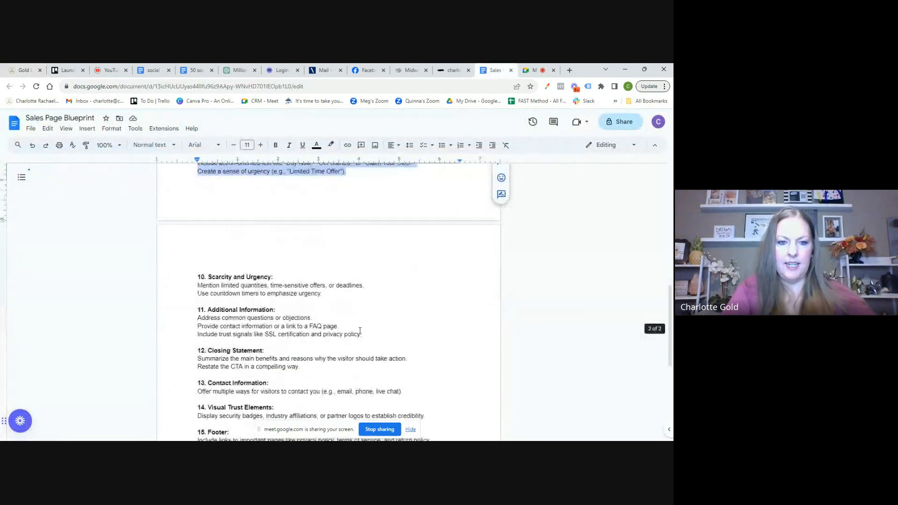
{"action": "left_click_drag", "start_coordinate": [323, 261], "coordinate": [197, 255]}
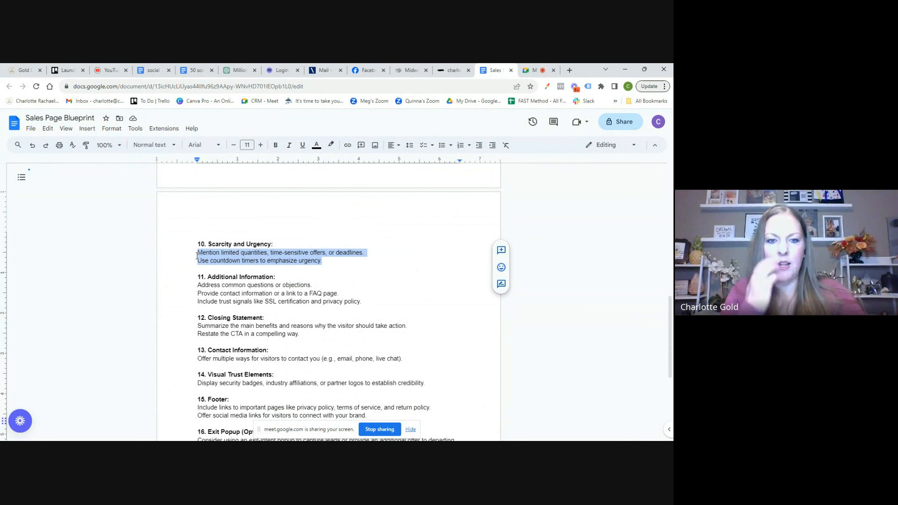
Back in the page builder, add a sub-headline below the call-to-action guidance text.
{"action": "left_click", "coordinate": [23, 70]}
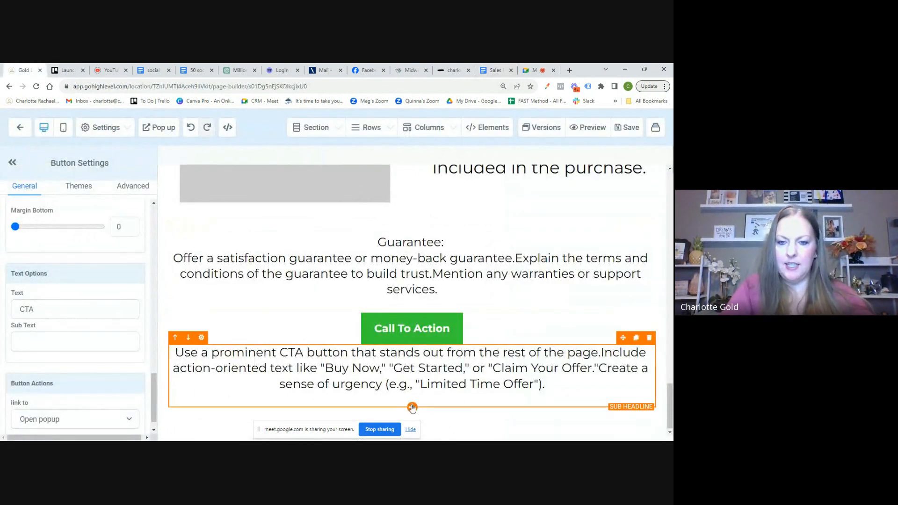
{"action": "left_click", "coordinate": [412, 408]}
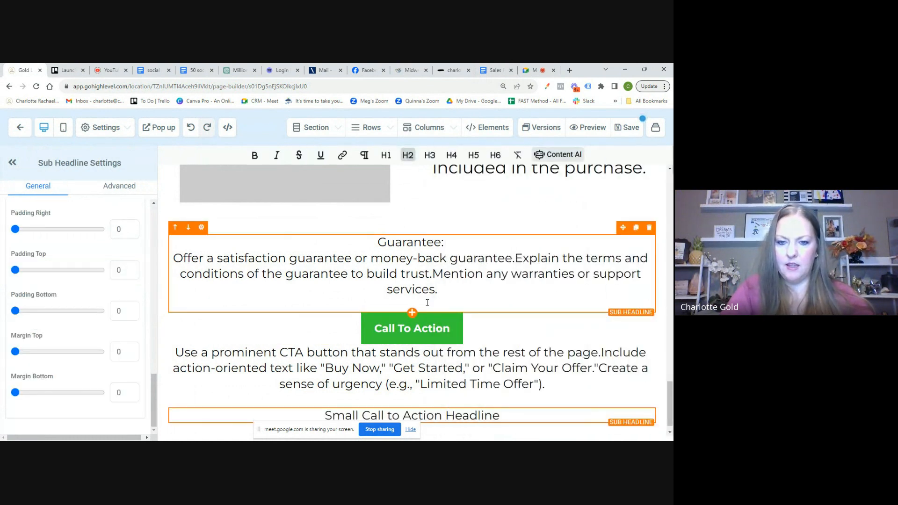
{"action": "scroll", "coordinate": [427, 303], "scroll_direction": "down", "scroll_amount": 1}
Replace the new sub-headline's text with "Urgency:" and paste the copied scarcity and urgency lines below it.
{"action": "triple_click", "coordinate": [532, 398]}
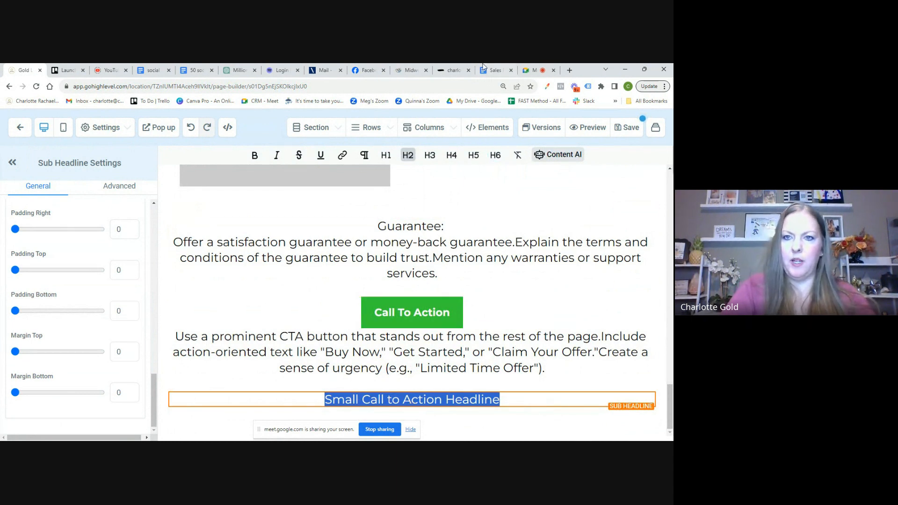
{"action": "left_click", "coordinate": [495, 71]}
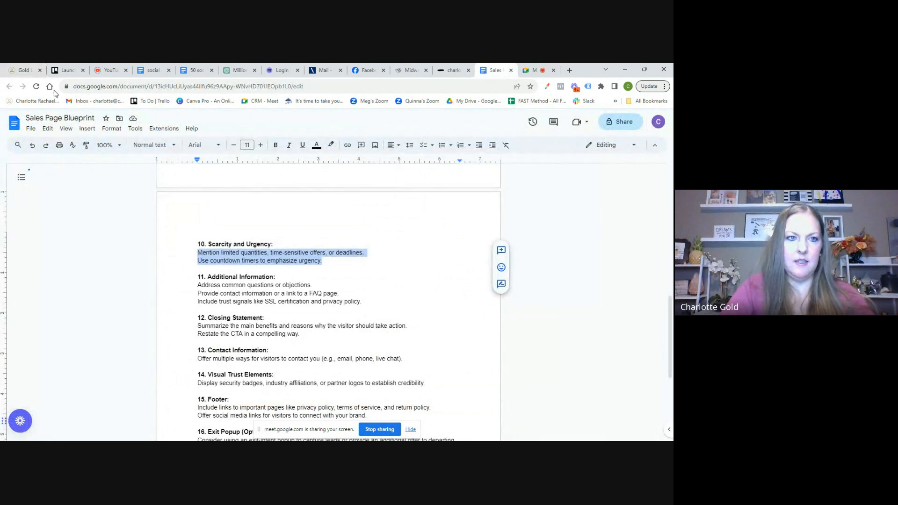
{"action": "left_click", "coordinate": [22, 71]}
{"action": "type", "text": "Urg"}
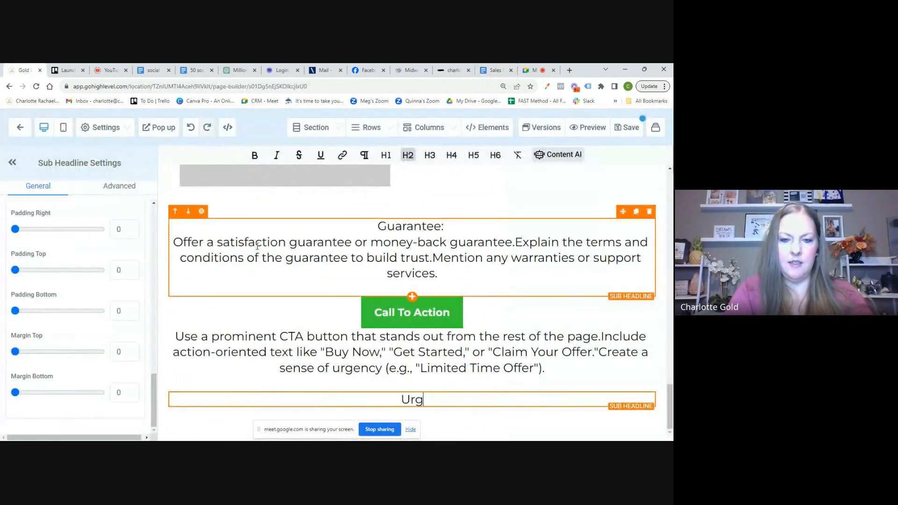
{"action": "type", "text": "ency:"}
{"action": "key", "text": "Return"}
{"action": "type", "text": "Mention limited quantities, time-sensitive offers, or deadlines.Use countdown timers to emphasize urgency."}
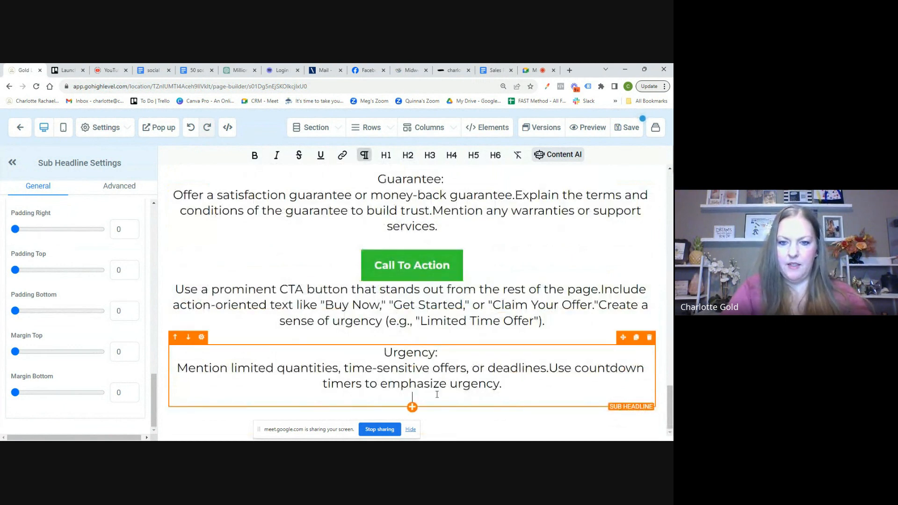
Copy the three lines under Additional Information in the Sales Page Blueprint document.
{"action": "left_click", "coordinate": [412, 407]}
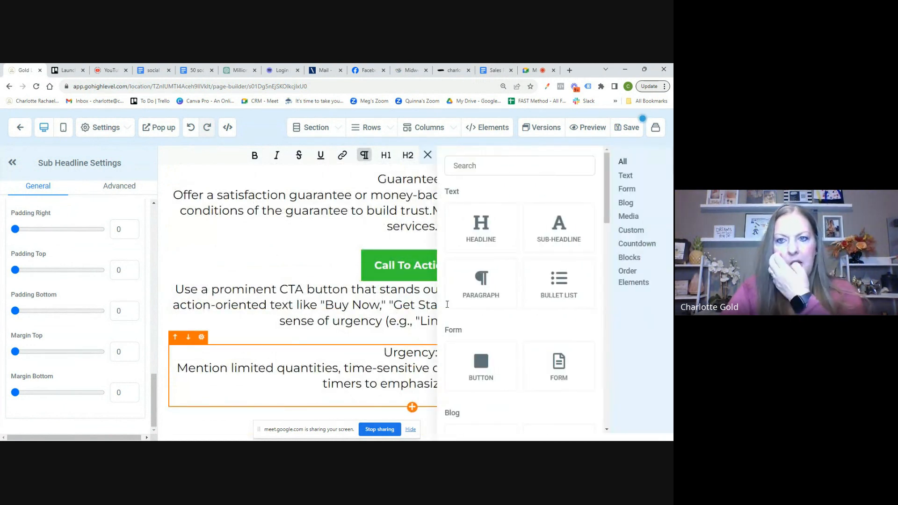
{"action": "left_click", "coordinate": [499, 72]}
{"action": "scroll", "coordinate": [397, 253], "scroll_direction": "down", "scroll_amount": 1}
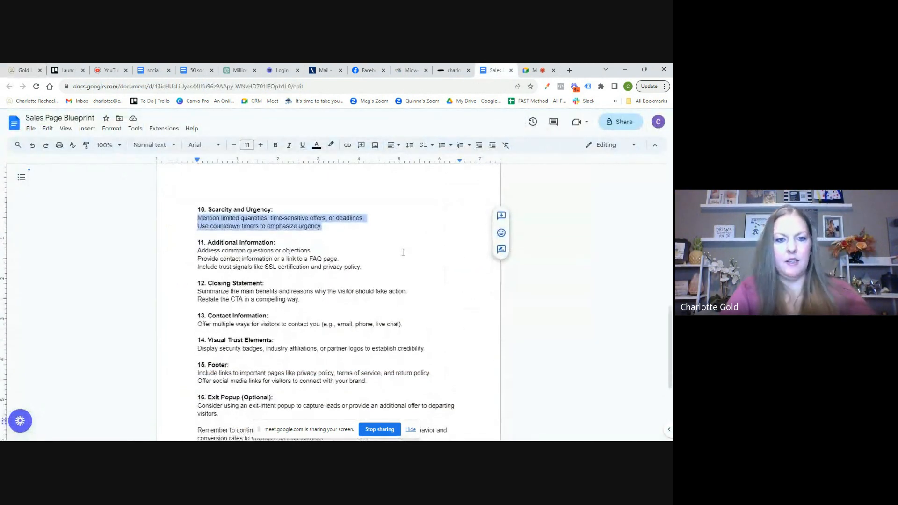
{"action": "left_click_drag", "start_coordinate": [372, 255], "coordinate": [199, 243]}
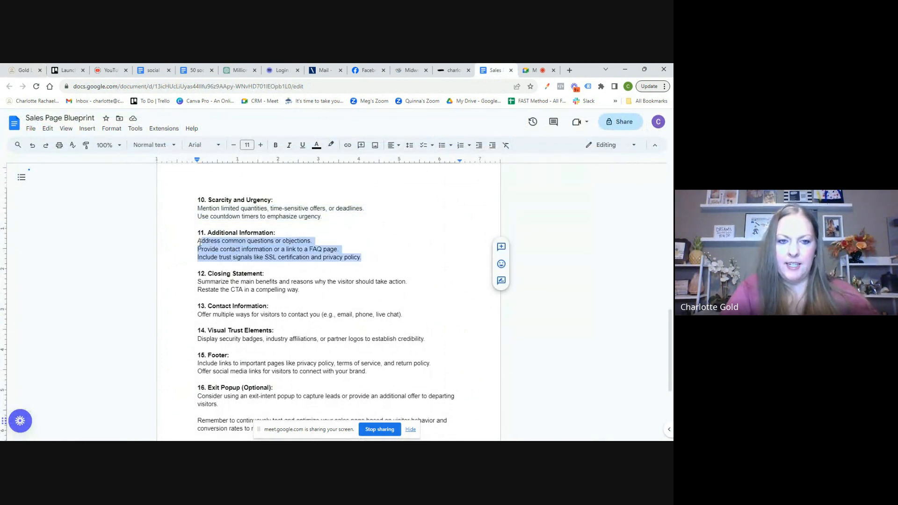
Return to the page builder and add a one-column row below the row containing the Urgency text.
{"action": "left_click", "coordinate": [8, 73]}
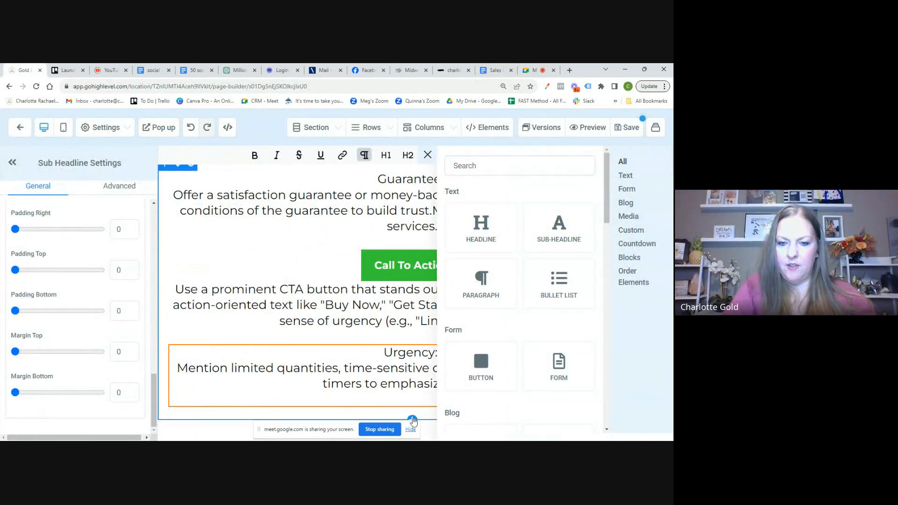
{"action": "left_click", "coordinate": [412, 420]}
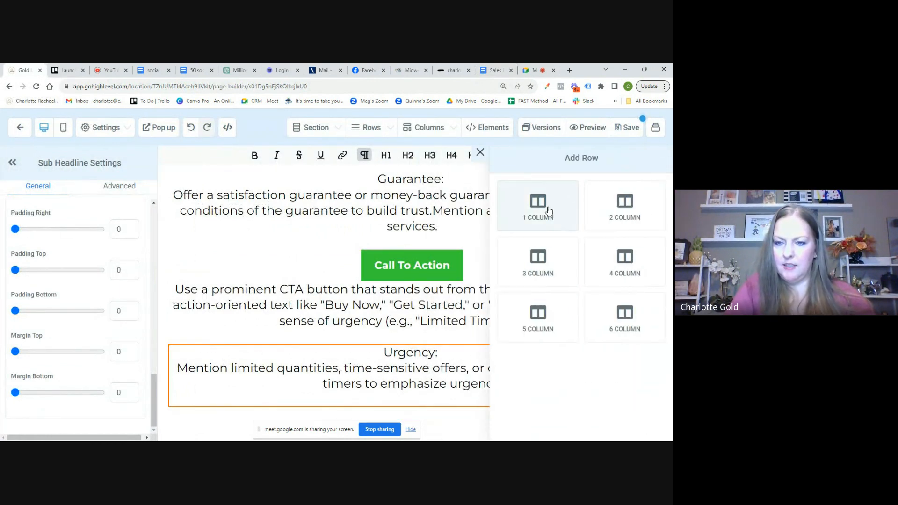
{"action": "left_click", "coordinate": [548, 211]}
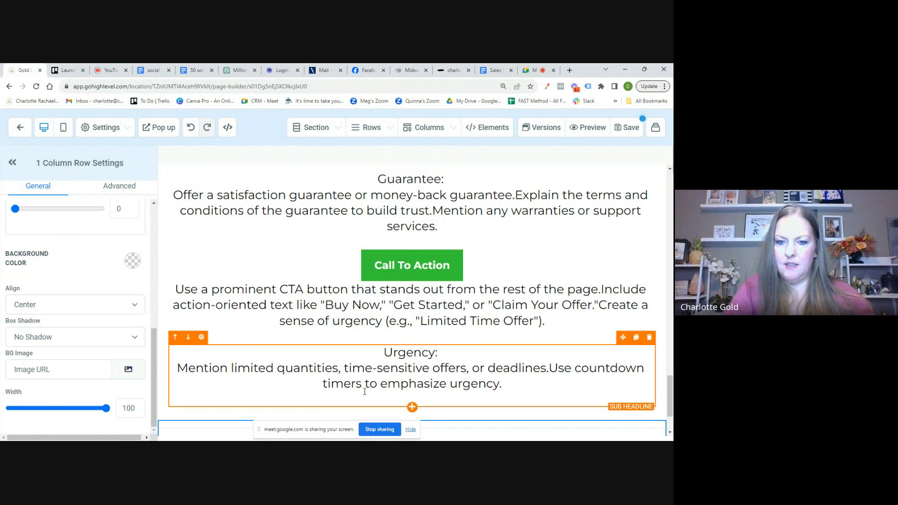
Add an FAQ element to the empty one-column row below the Urgency text and review its type and list settings.
{"action": "scroll", "coordinate": [365, 389], "scroll_direction": "down", "scroll_amount": 2}
{"action": "left_click", "coordinate": [406, 386]}
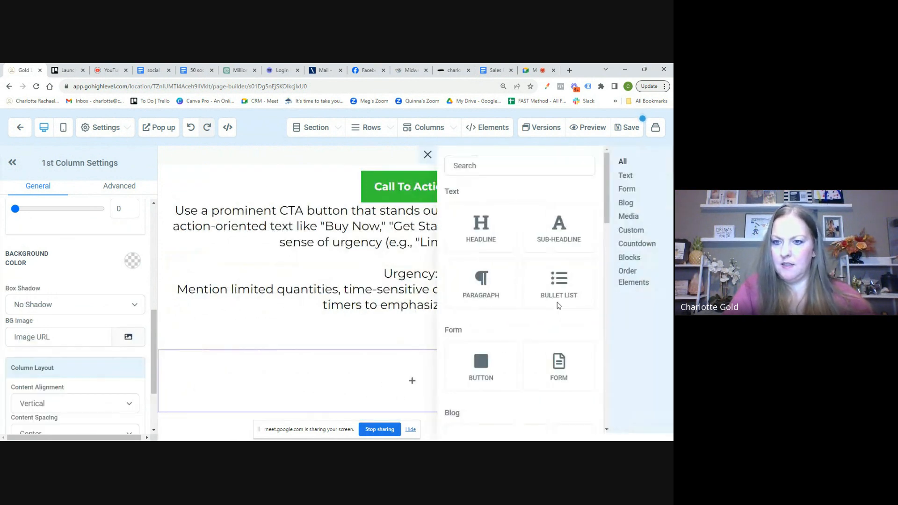
{"action": "scroll", "coordinate": [568, 327], "scroll_direction": "down", "scroll_amount": 2}
{"action": "scroll", "coordinate": [568, 331], "scroll_direction": "down", "scroll_amount": 3}
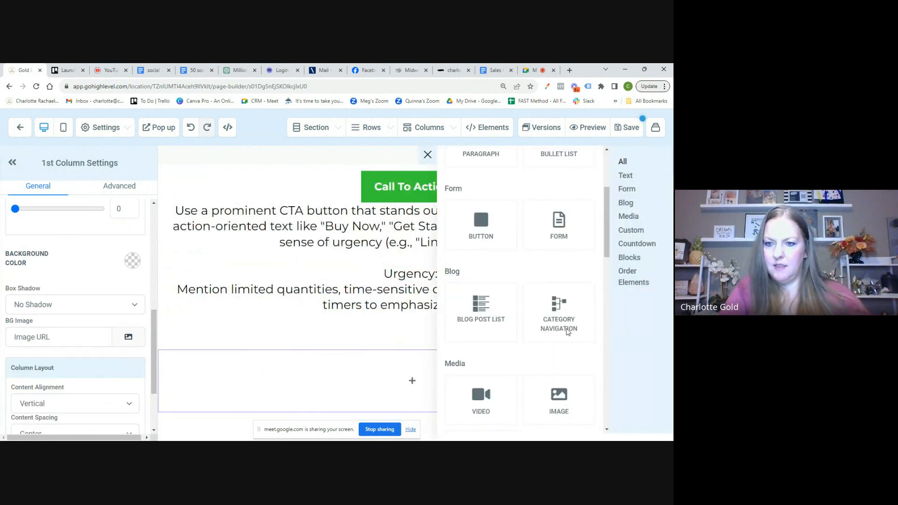
{"action": "scroll", "coordinate": [567, 331], "scroll_direction": "down", "scroll_amount": 3}
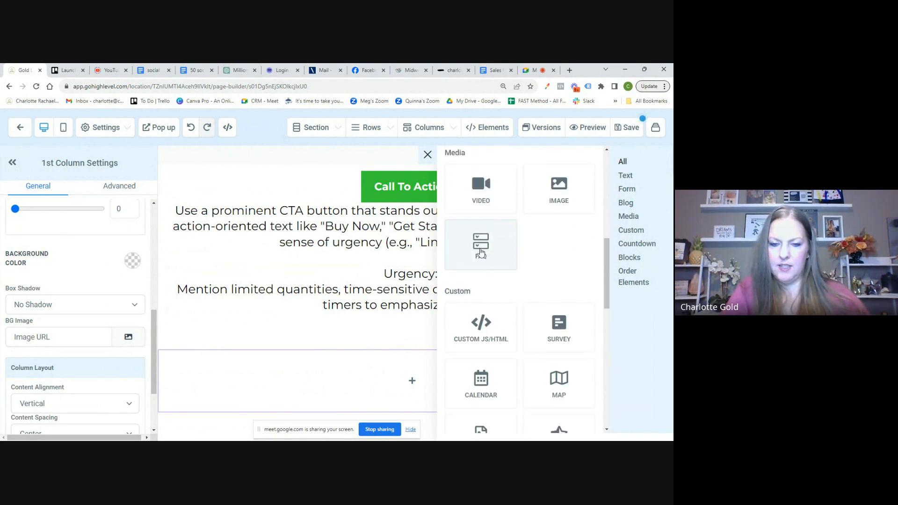
{"action": "left_click", "coordinate": [481, 253]}
{"action": "scroll", "coordinate": [349, 353], "scroll_direction": "down", "scroll_amount": 1}
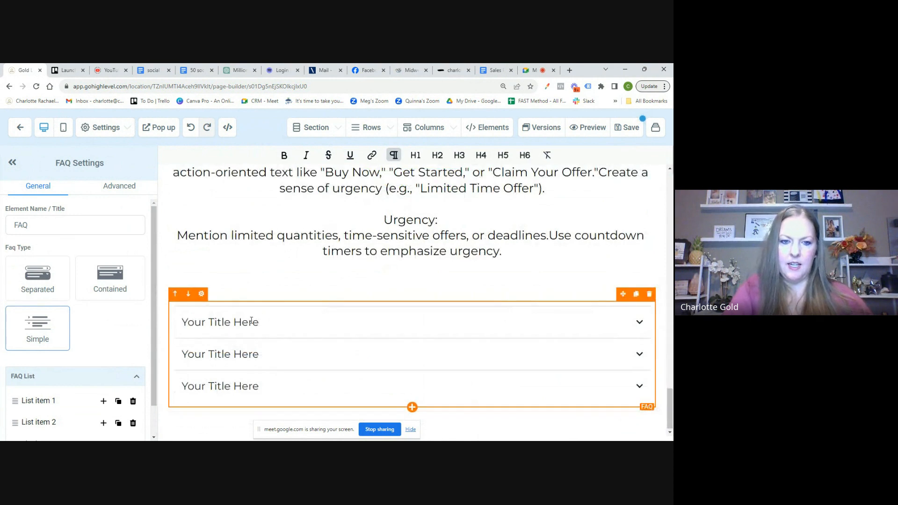
{"action": "left_click", "coordinate": [233, 322]}
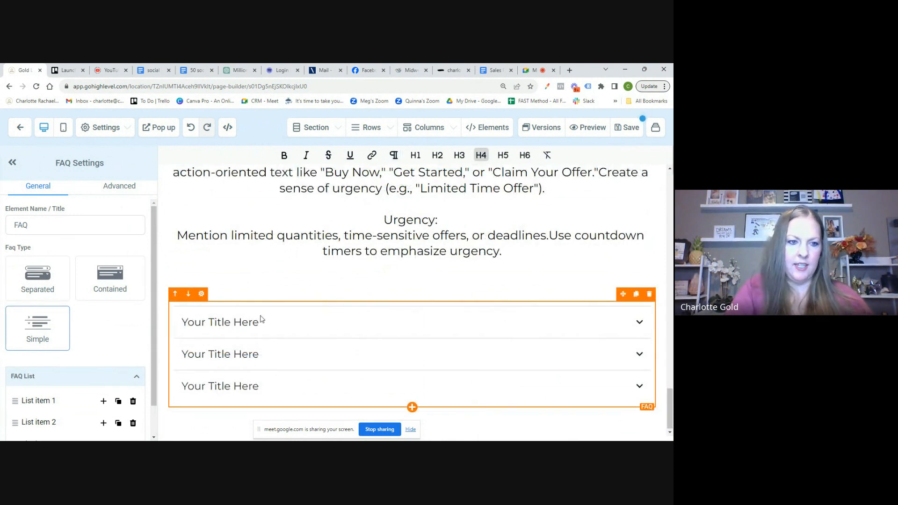
{"action": "scroll", "coordinate": [47, 317], "scroll_direction": "down", "scroll_amount": 1}
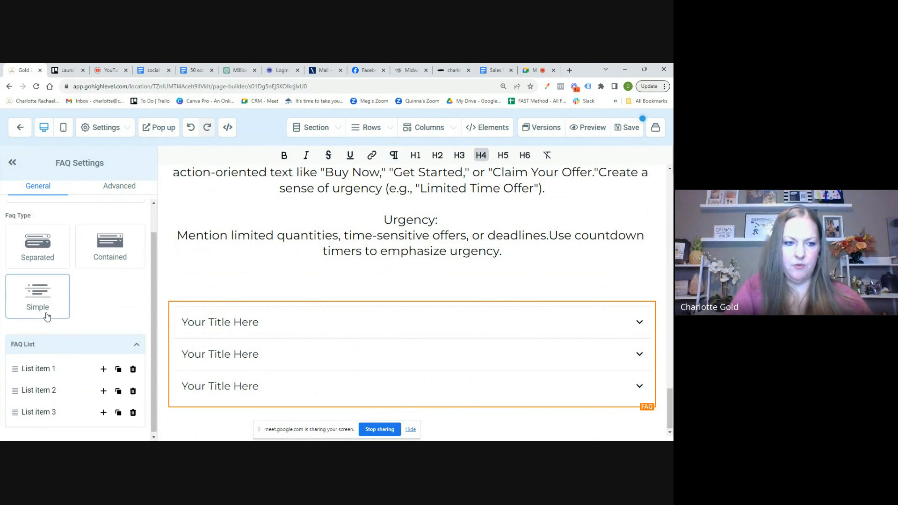
{"action": "scroll", "coordinate": [46, 317], "scroll_direction": "up", "scroll_amount": 1}
{"action": "scroll", "coordinate": [47, 317], "scroll_direction": "down", "scroll_amount": 1}
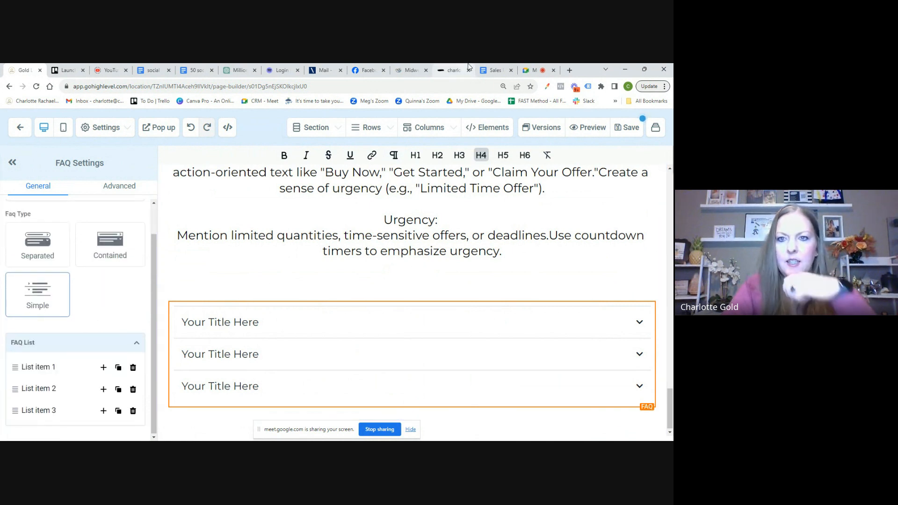
Copy the two lines under Closing Statement in the Sales Page Blueprint document and return to the page builder.
{"action": "left_click", "coordinate": [493, 71]}
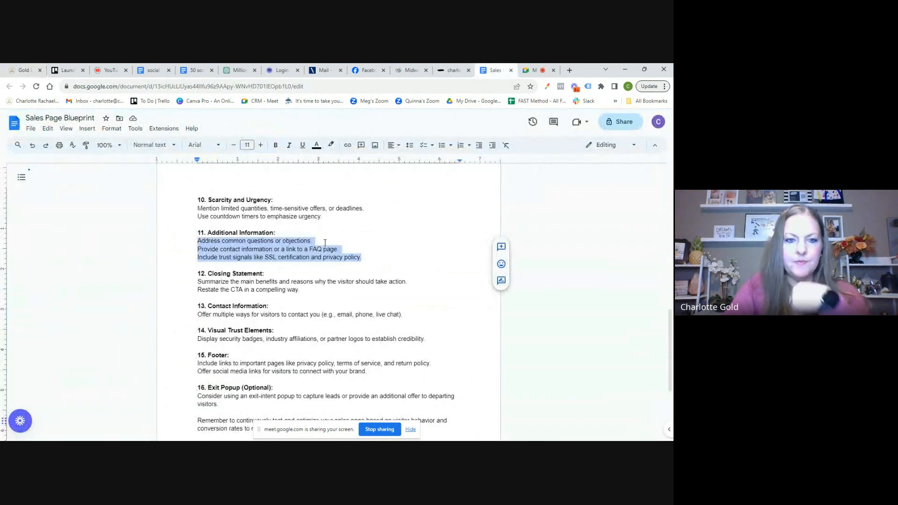
{"action": "left_click_drag", "start_coordinate": [305, 290], "coordinate": [194, 284]}
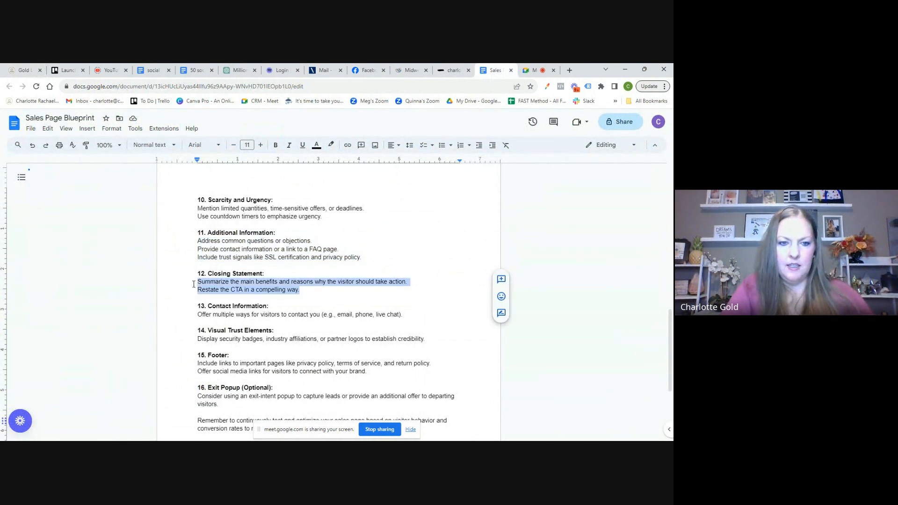
{"action": "left_click", "coordinate": [19, 70]}
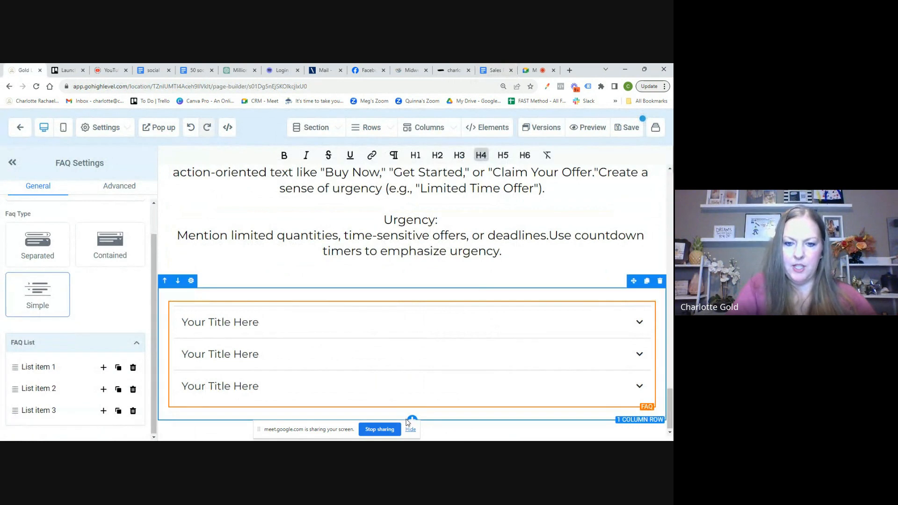
Add a one-column row below the FAQ row and place a headline element in it.
{"action": "left_click", "coordinate": [412, 418]}
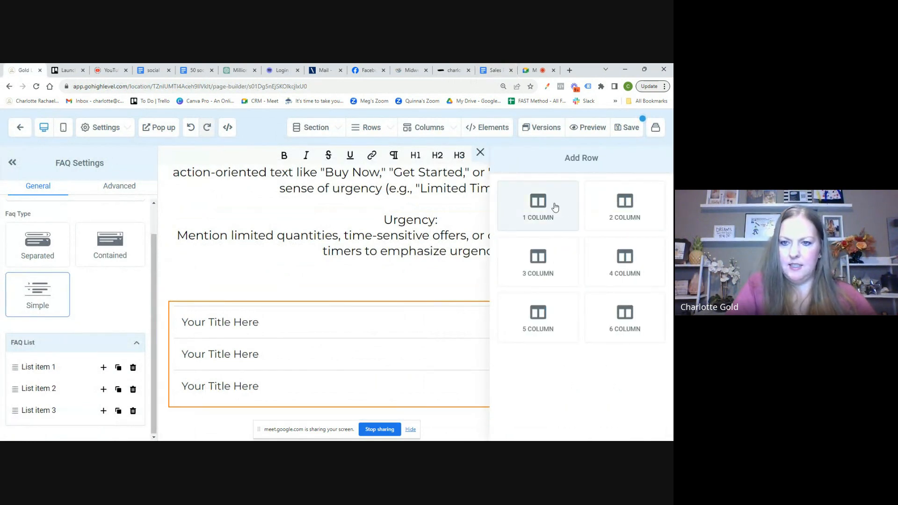
{"action": "left_click", "coordinate": [540, 209]}
{"action": "scroll", "coordinate": [443, 316], "scroll_direction": "down", "scroll_amount": 2}
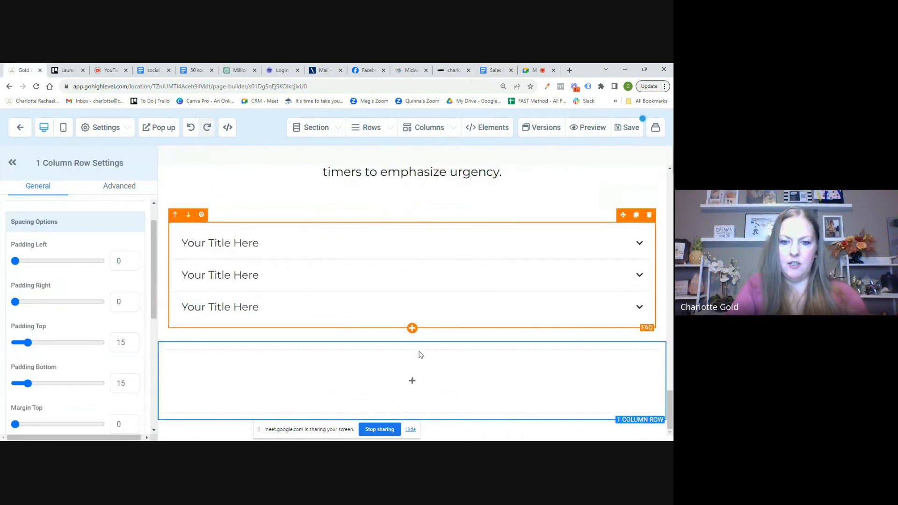
{"action": "left_click", "coordinate": [411, 380]}
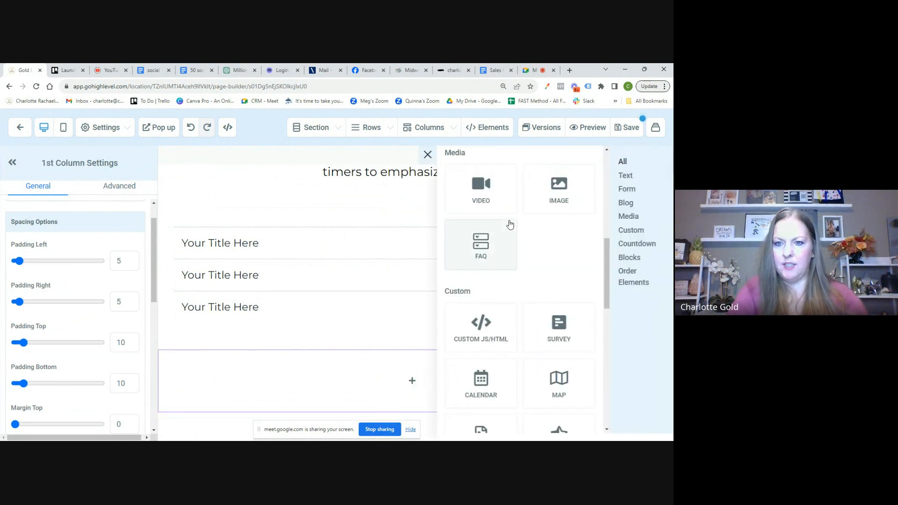
{"action": "scroll", "coordinate": [520, 234], "scroll_direction": "up", "scroll_amount": 10}
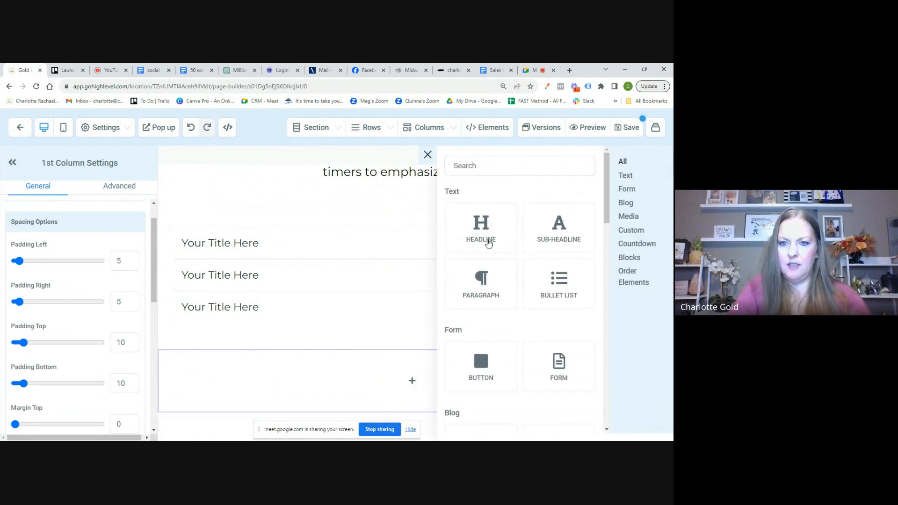
{"action": "left_click", "coordinate": [478, 244]}
Replace the new headline's placeholder text with the copied closing lines and put "Closing Statement:" above them.
{"action": "left_click", "coordinate": [411, 400]}
{"action": "triple_click", "coordinate": [437, 392]}
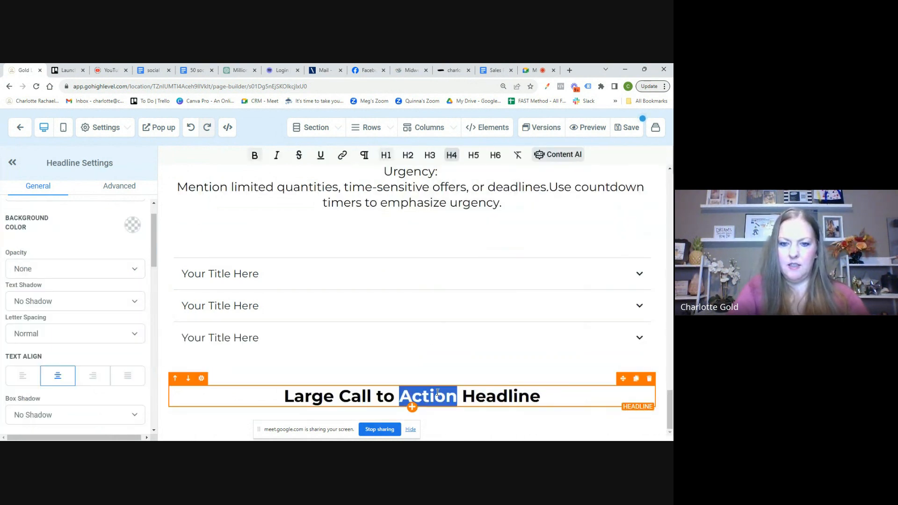
{"action": "type", "text": "Summarize the main benefits and reasons why the visitor should take action.Restate the CTA in a compelling way."}
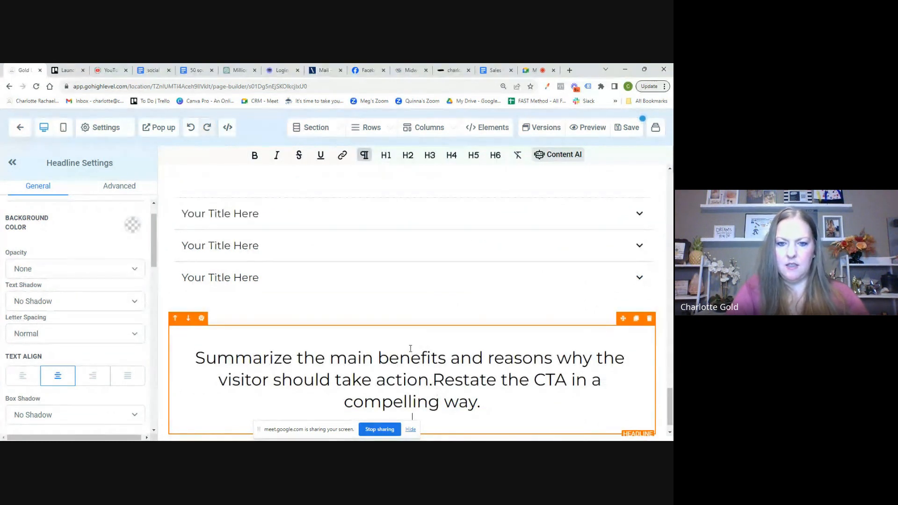
{"action": "type", "text": "Closing "}
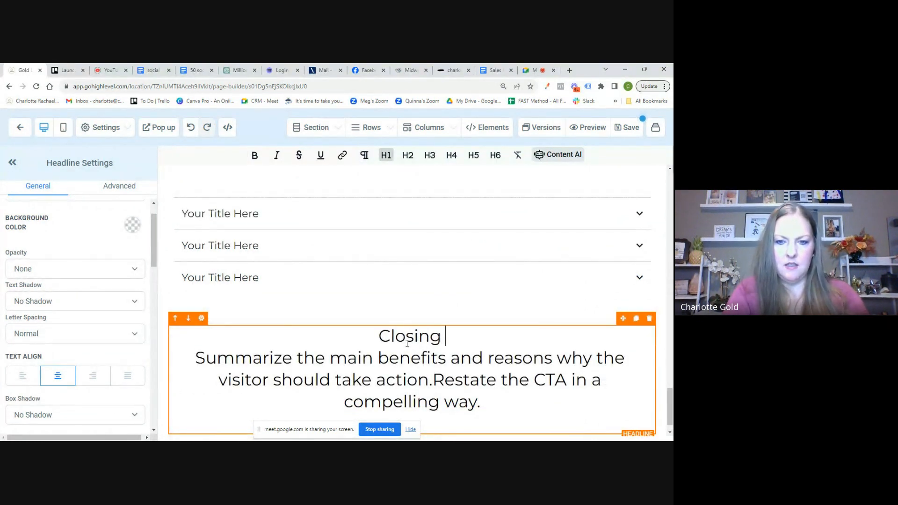
{"action": "type", "text": "Statement:"}
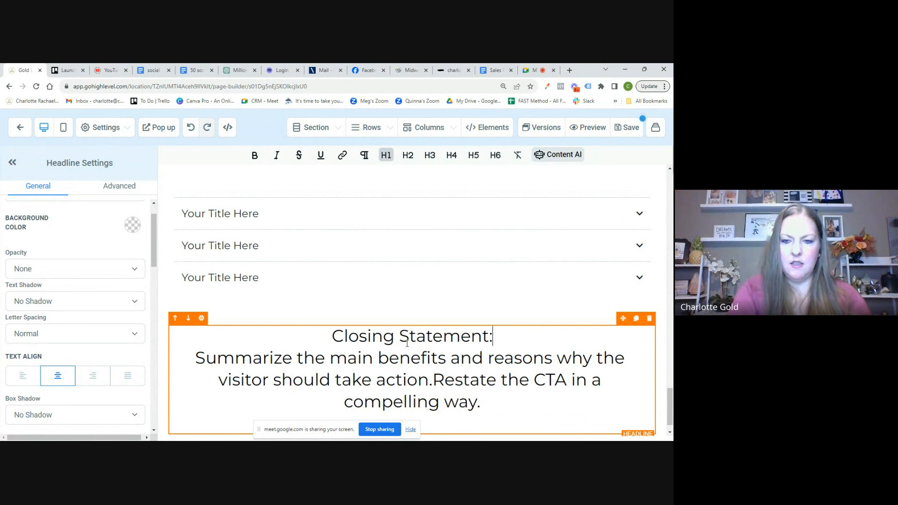
Check the sections after Closing Statement in the Sales Page Blueprint document, from Contact Information to Exit Popup, and return to the page builder.
{"action": "left_click", "coordinate": [494, 70]}
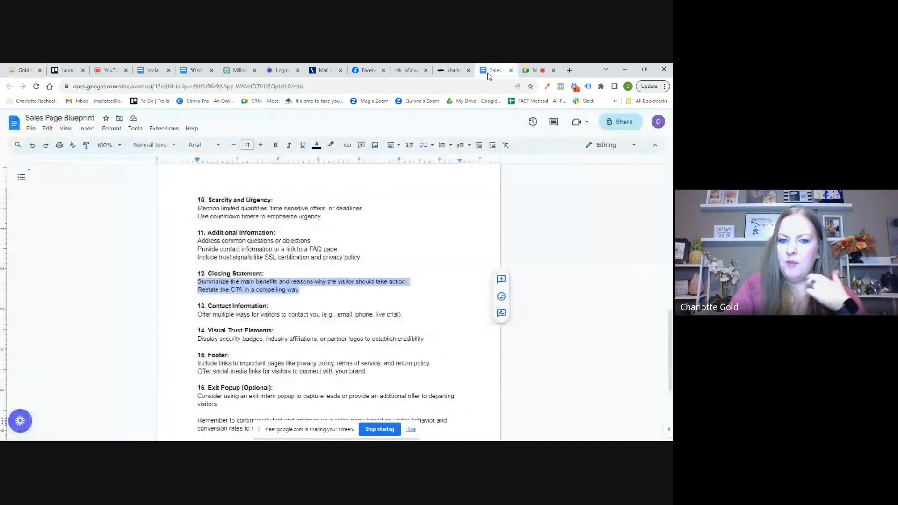
{"action": "scroll", "coordinate": [419, 284], "scroll_direction": "down", "scroll_amount": 3}
{"action": "scroll", "coordinate": [374, 252], "scroll_direction": "up", "scroll_amount": 1}
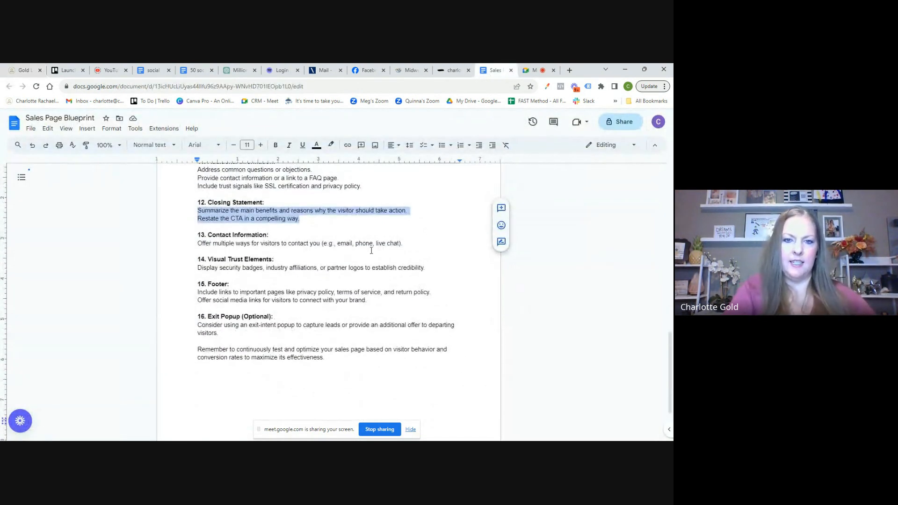
{"action": "left_click", "coordinate": [25, 71]}
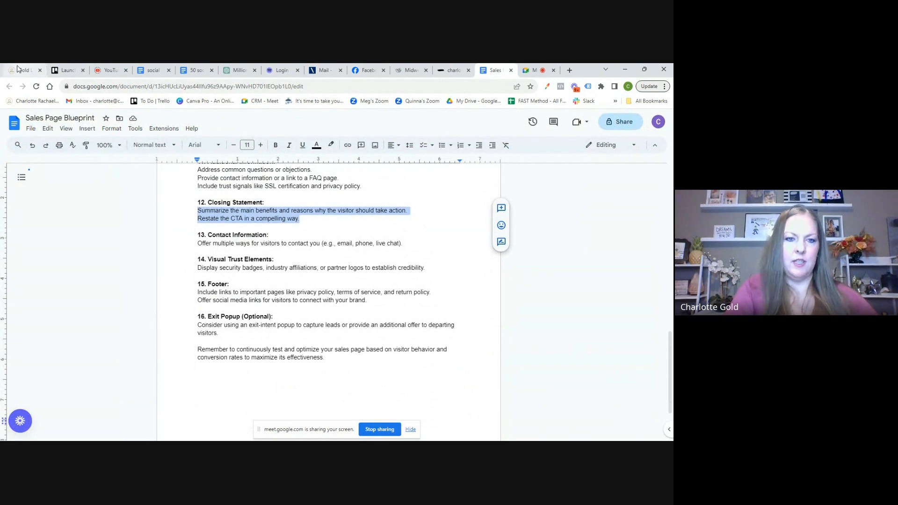
Add a three-column row below the Closing Statement row.
{"action": "scroll", "coordinate": [420, 339], "scroll_direction": "down", "scroll_amount": 1}
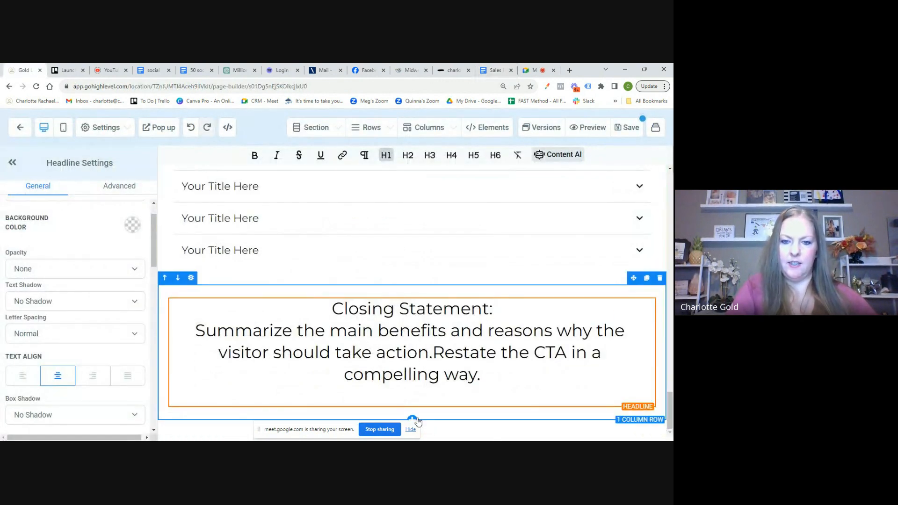
{"action": "left_click", "coordinate": [412, 418]}
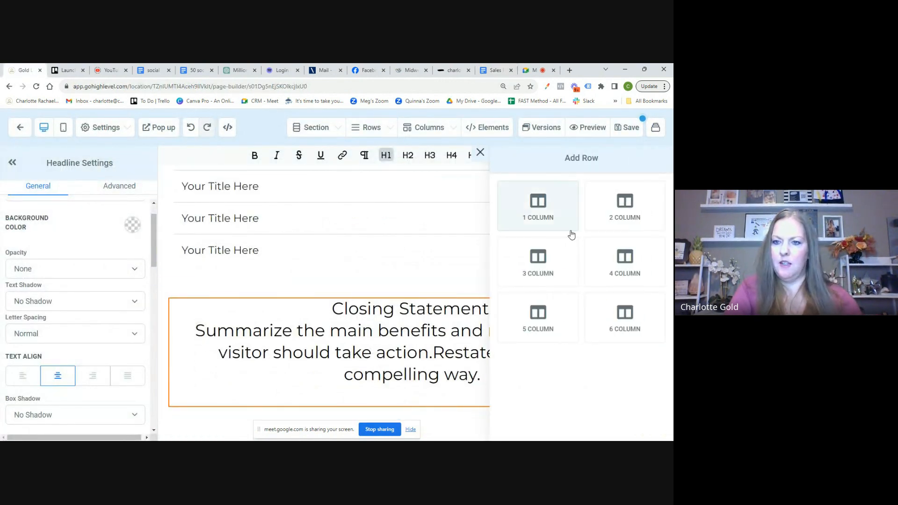
{"action": "left_click", "coordinate": [550, 264]}
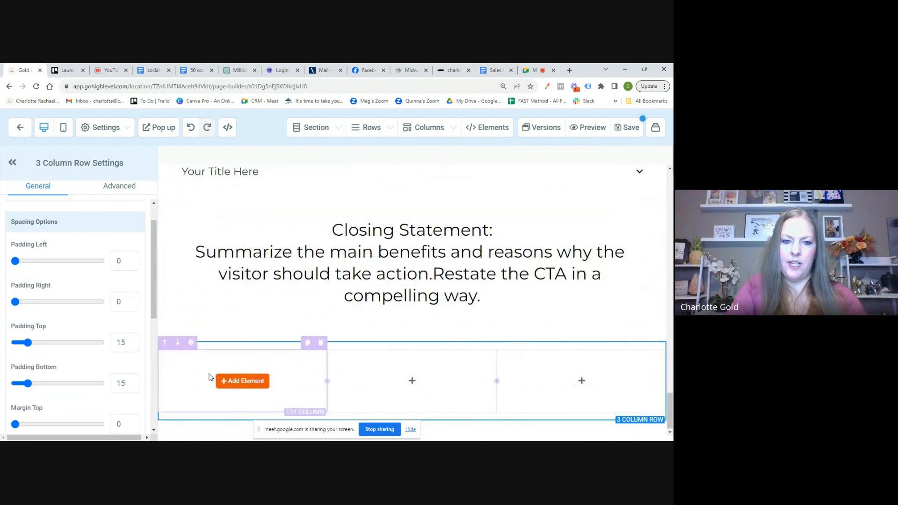
Add a paragraph to the first column of the three-column row and replace its placeholder text with "Website".
{"action": "left_click", "coordinate": [241, 382]}
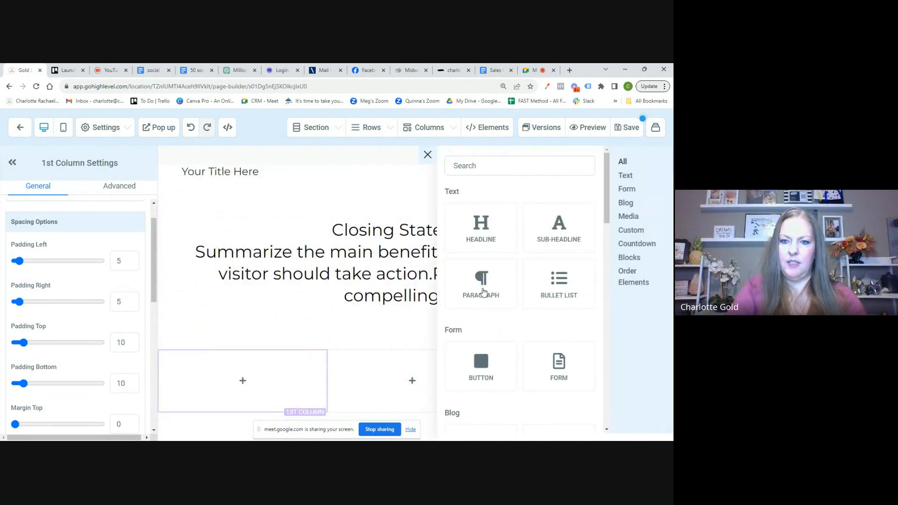
{"action": "left_click", "coordinate": [482, 283]}
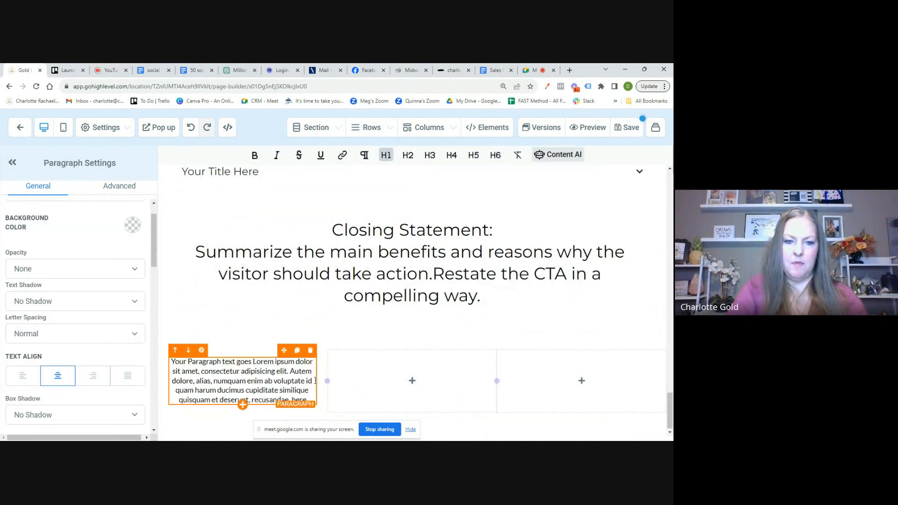
{"action": "triple_click", "coordinate": [310, 401]}
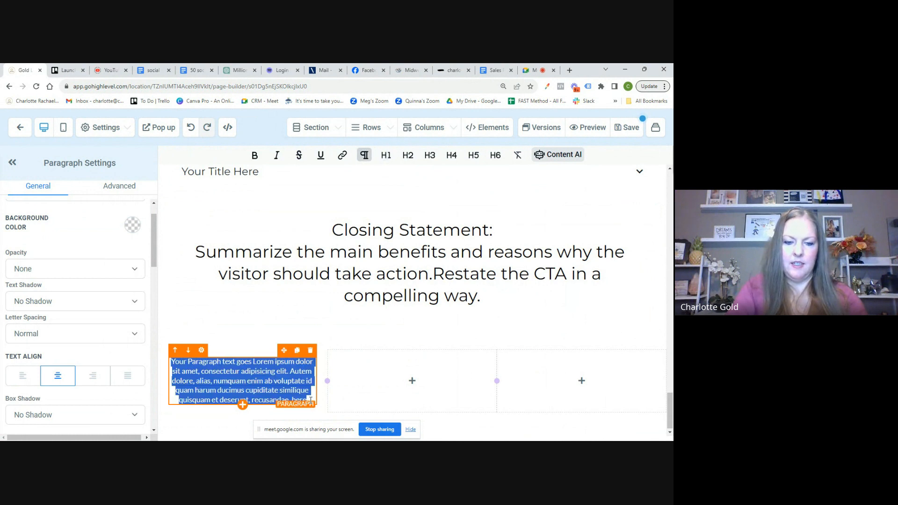
{"action": "type", "text": "Website"}
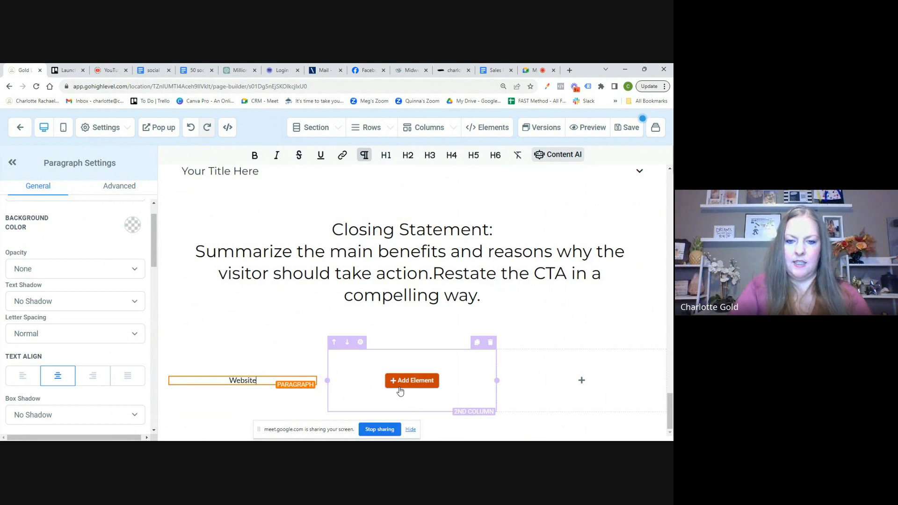
Add a paragraph to the second column and replace its placeholder text with "Email".
{"action": "left_click", "coordinate": [399, 387]}
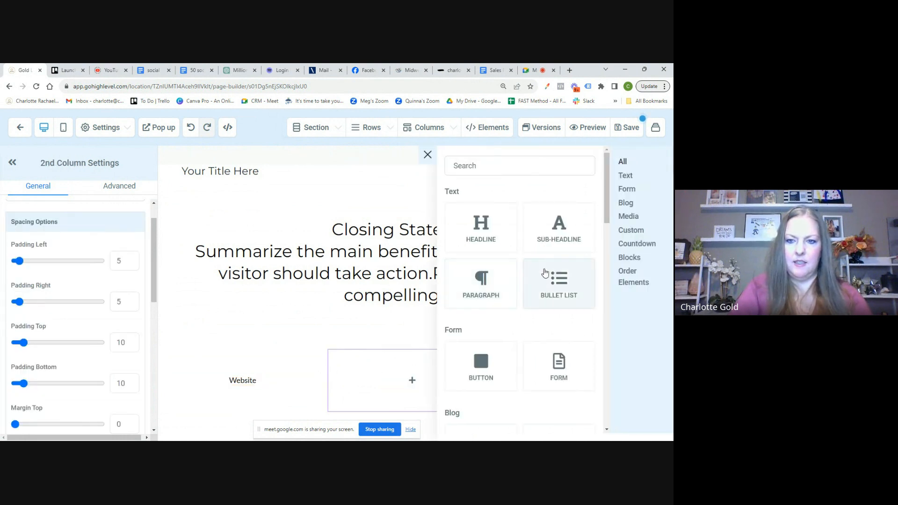
{"action": "left_click", "coordinate": [486, 286]}
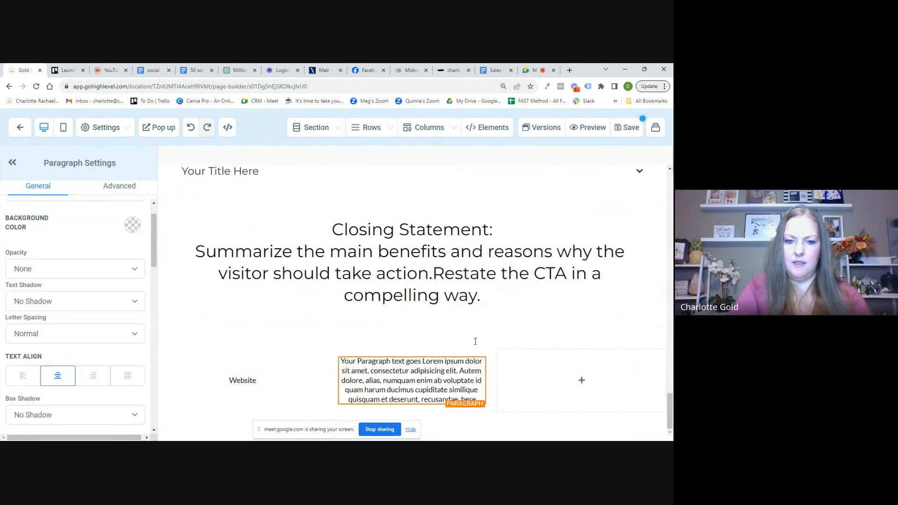
{"action": "triple_click", "coordinate": [480, 399]}
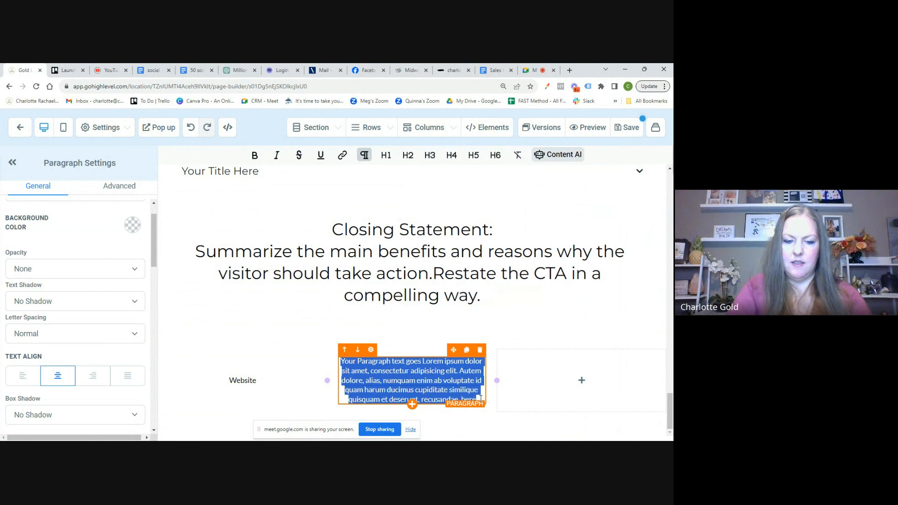
{"action": "type", "text": "Email"}
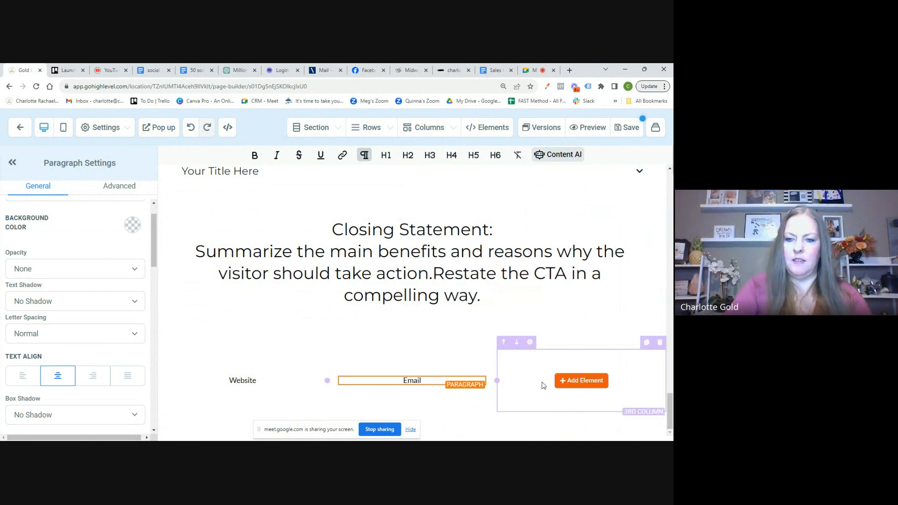
Start adding an element to the empty third column of the contact row.
{"action": "left_click", "coordinate": [575, 379]}
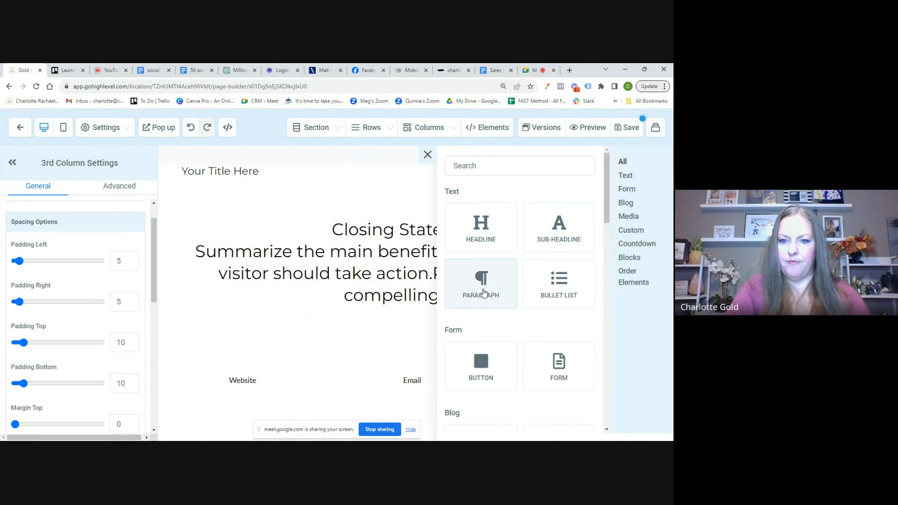
Add a paragraph to the third column of the contact row and replace its placeholder text with "Phone".
{"action": "left_click", "coordinate": [476, 287]}
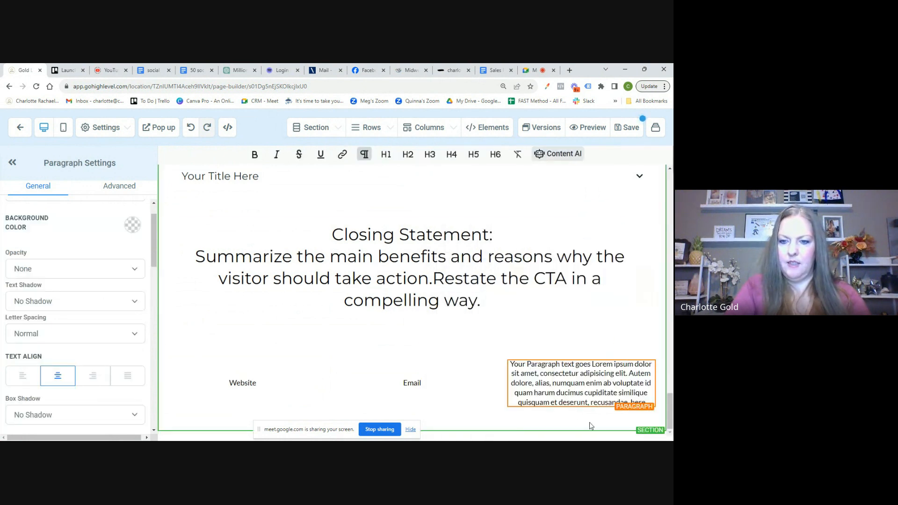
{"action": "triple_click", "coordinate": [649, 401]}
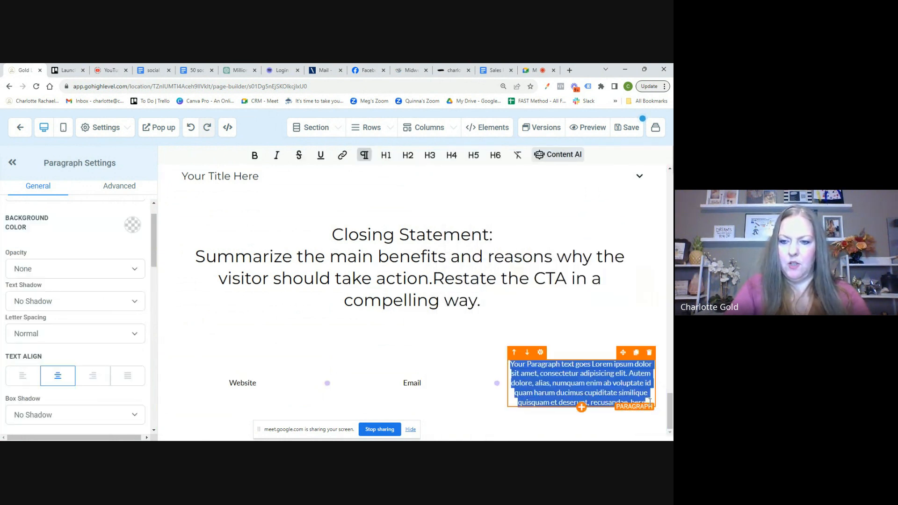
{"action": "type", "text": "Phone"}
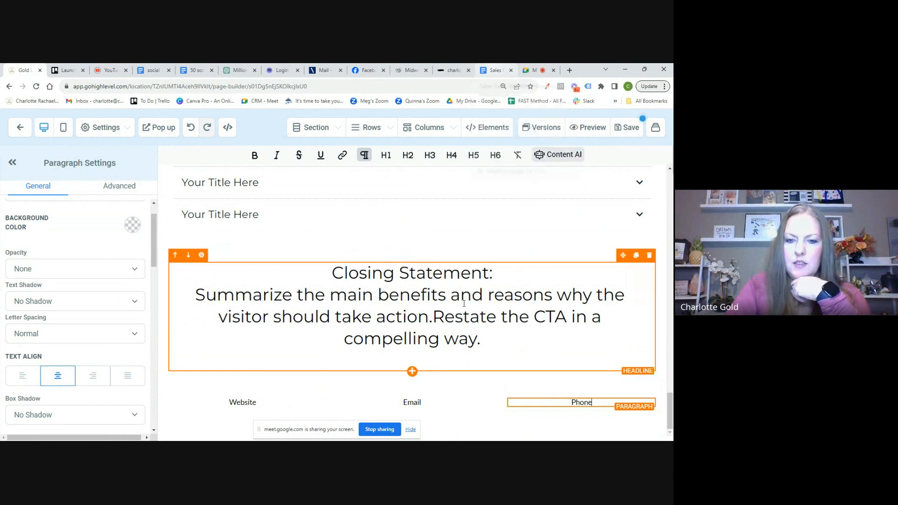
Insert a one-column row between the closing statement and the contact row, holding a sub-headline that reads "Contact Info".
{"action": "left_click", "coordinate": [412, 384]}
{"action": "left_click", "coordinate": [538, 208]}
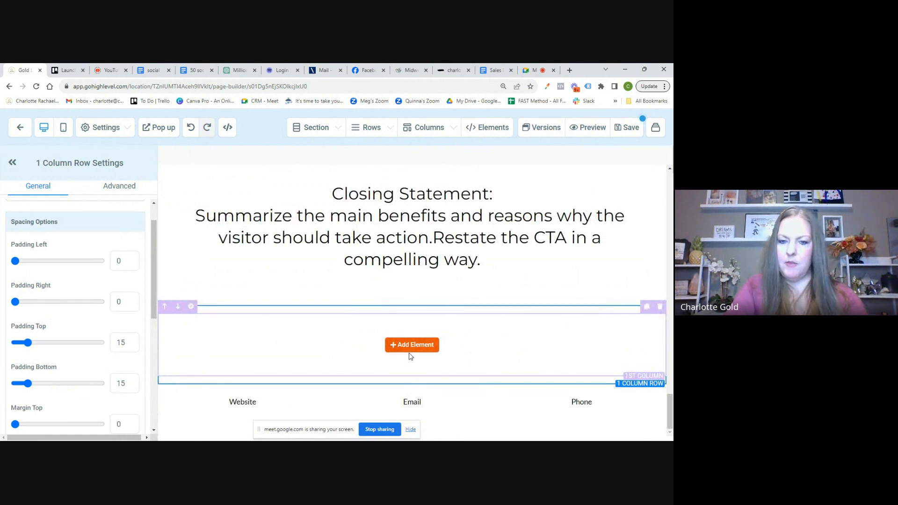
{"action": "left_click", "coordinate": [410, 353]}
{"action": "left_click", "coordinate": [407, 350]}
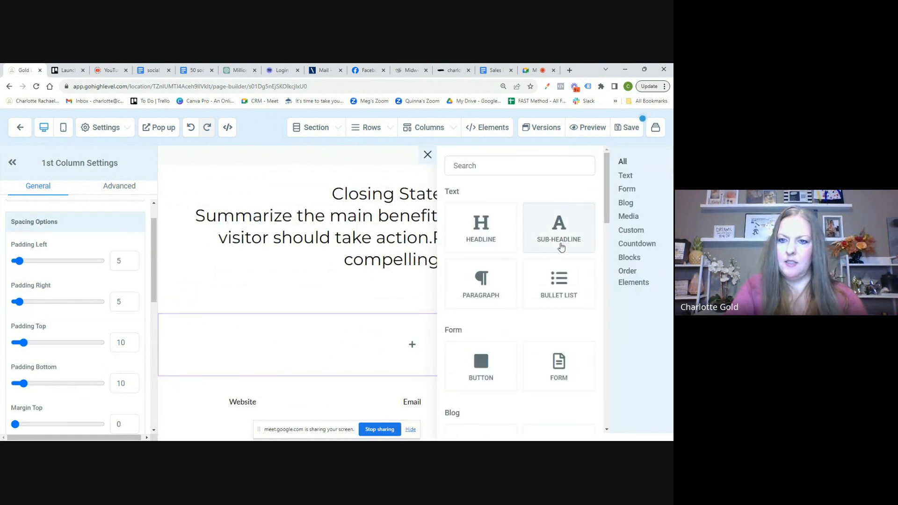
{"action": "left_click", "coordinate": [561, 244]}
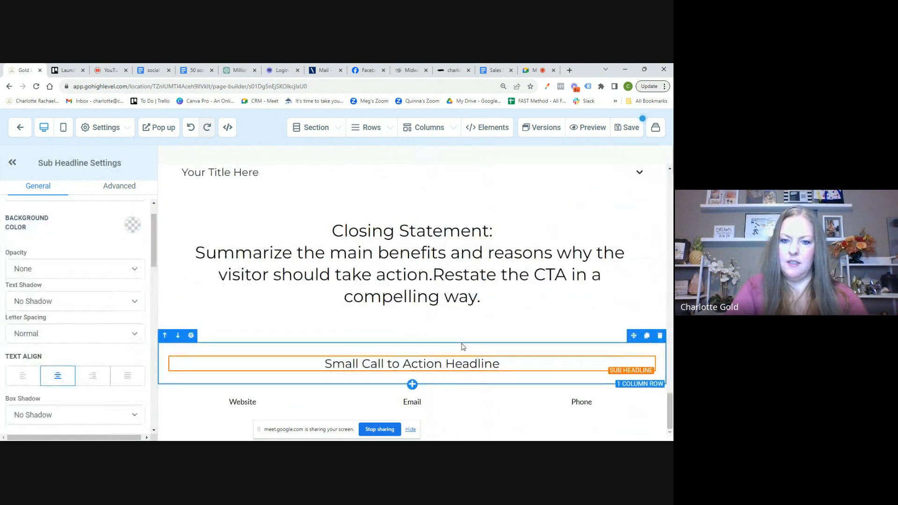
{"action": "triple_click", "coordinate": [504, 358]}
{"action": "type", "text": "Contact Info"}
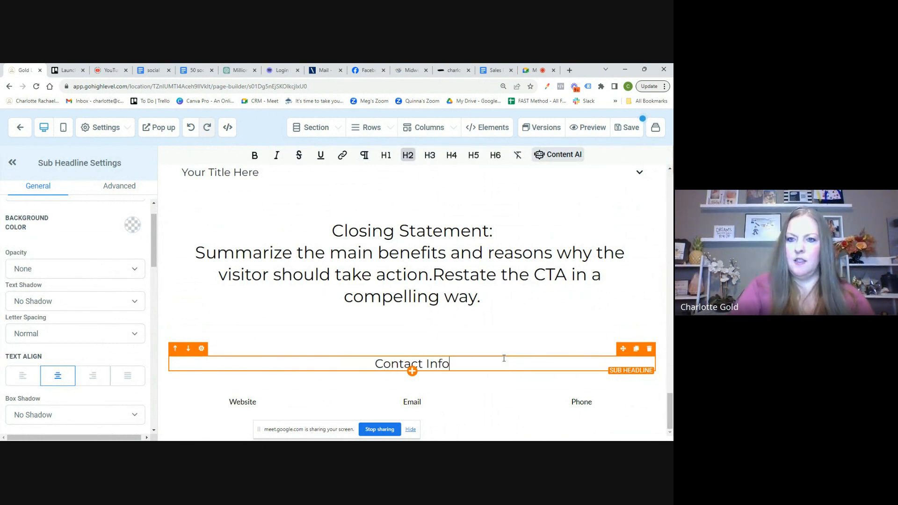
Consult the Visual Trust Elements item in the Sales Page Blueprint document and add a three-column row below the contact row.
{"action": "left_click", "coordinate": [494, 70]}
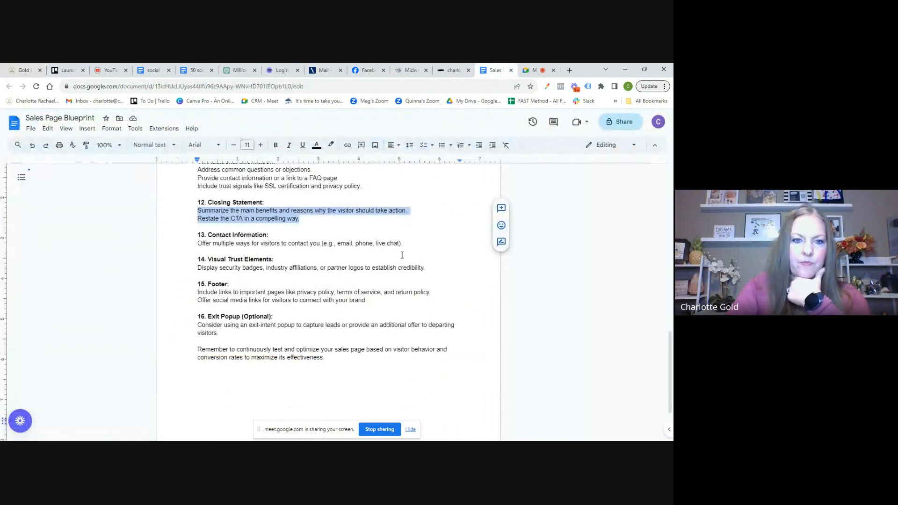
{"action": "scroll", "coordinate": [402, 255], "scroll_direction": "down", "scroll_amount": 2}
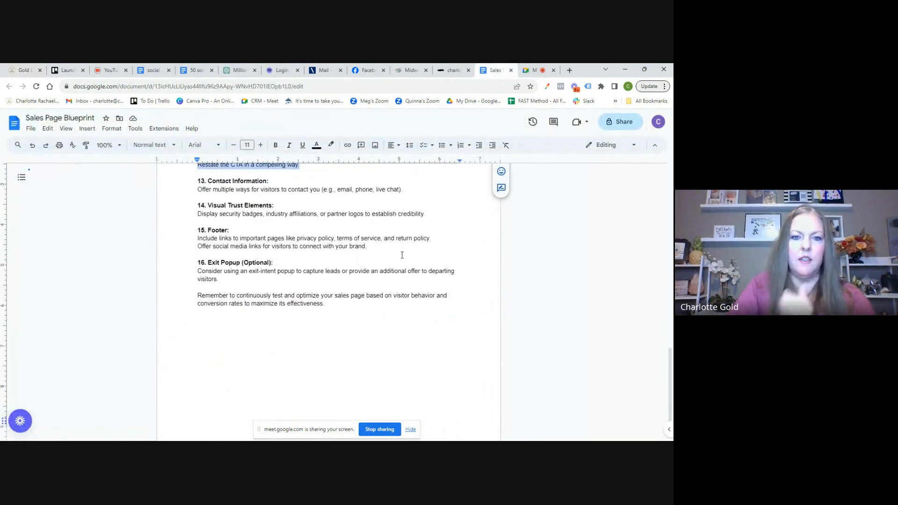
{"action": "left_click_drag", "start_coordinate": [427, 214], "coordinate": [209, 207]}
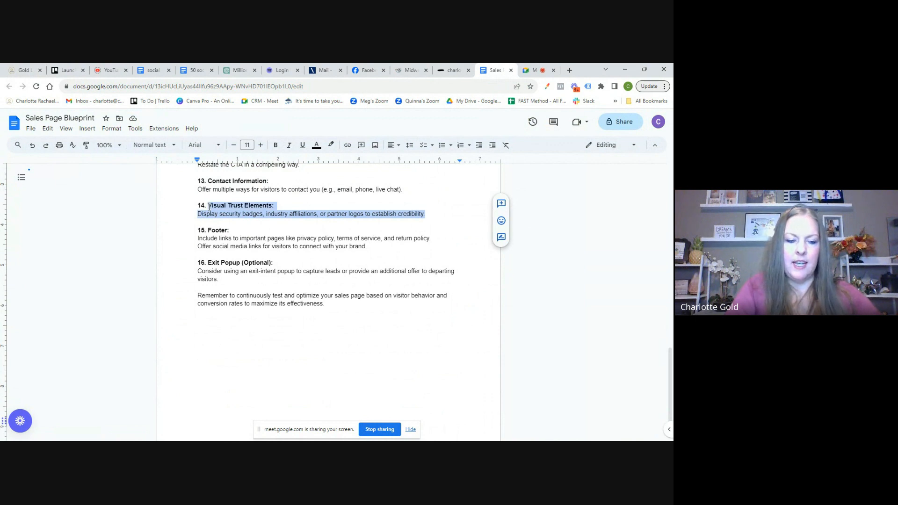
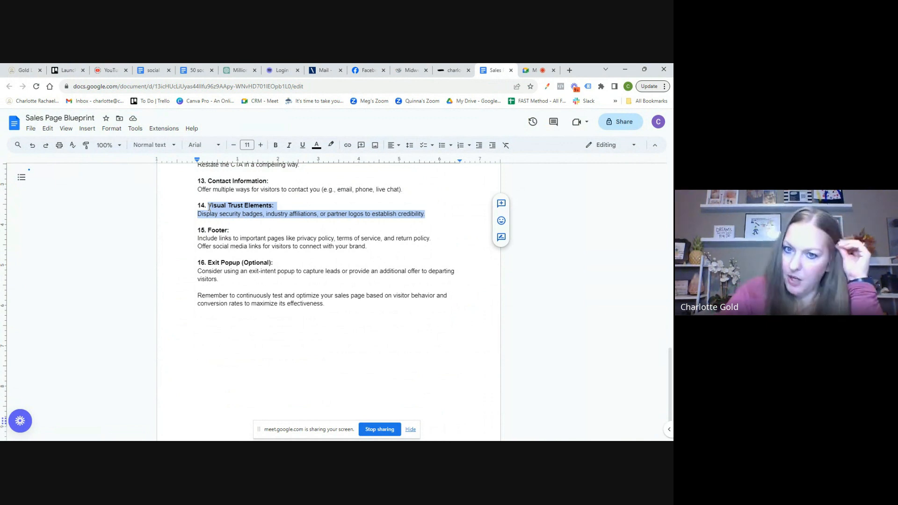
{"action": "left_click", "coordinate": [28, 71]}
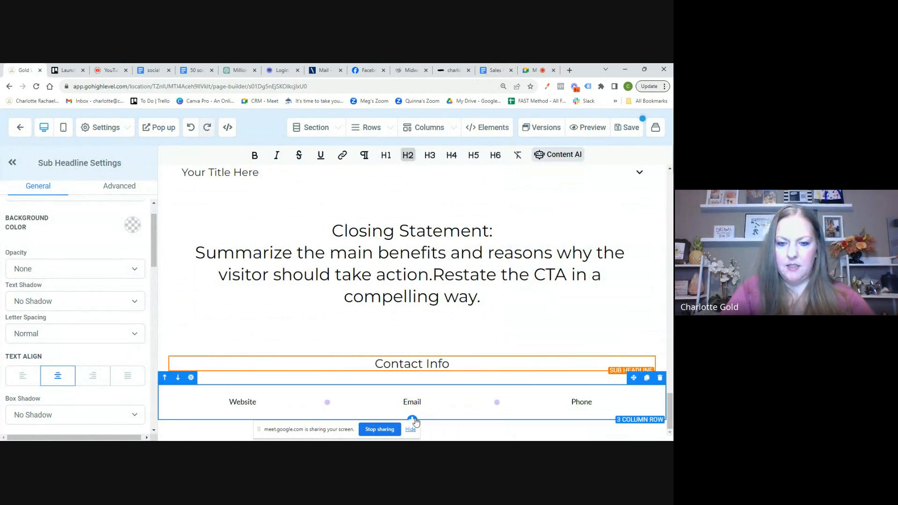
{"action": "left_click", "coordinate": [412, 419]}
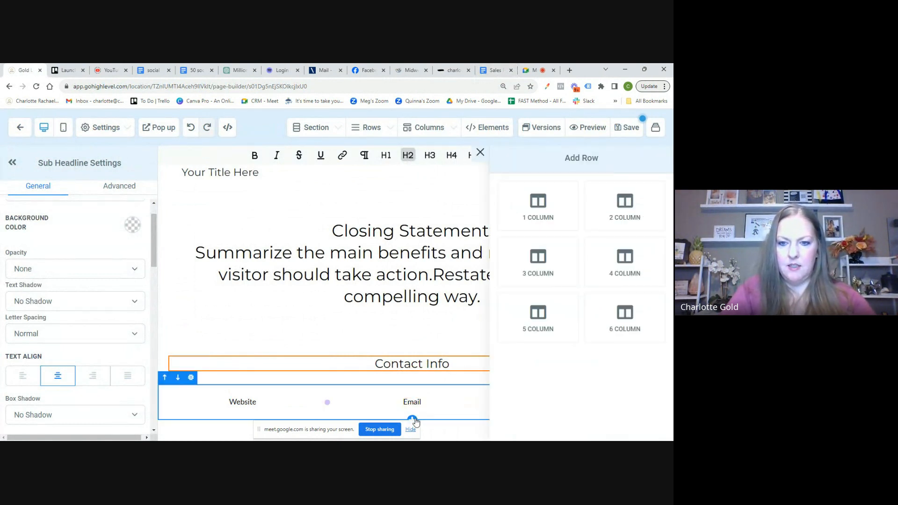
{"action": "left_click", "coordinate": [546, 255]}
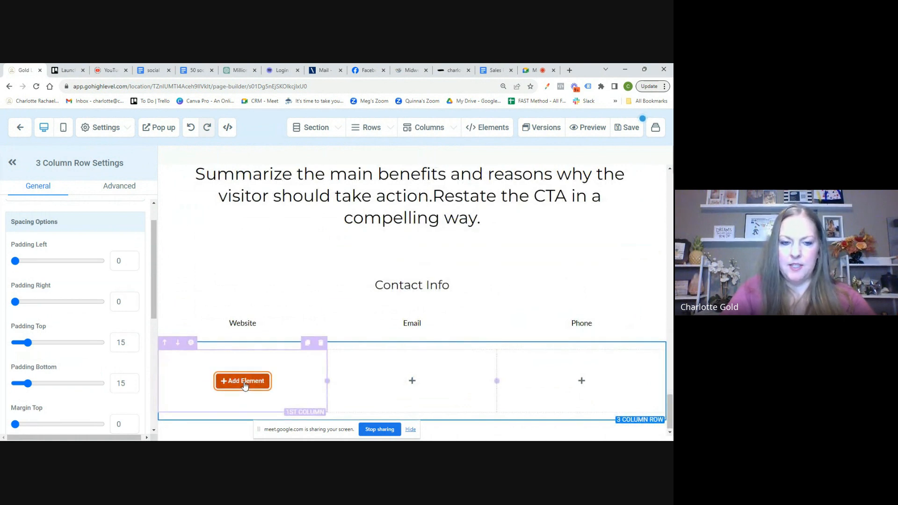
Add an image element to the first column of the new row and duplicate it to make three placeholders.
{"action": "left_click", "coordinate": [243, 380]}
{"action": "scroll", "coordinate": [541, 317], "scroll_direction": "down", "scroll_amount": 4}
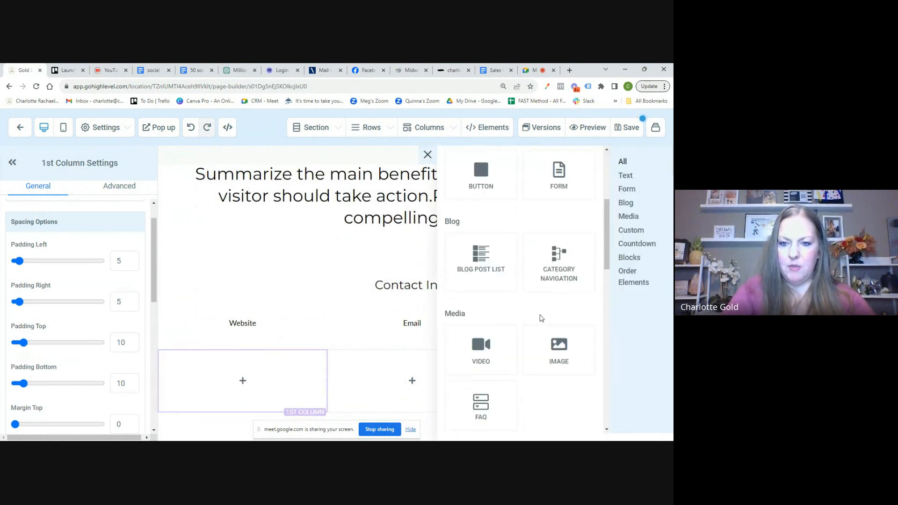
{"action": "scroll", "coordinate": [541, 318], "scroll_direction": "down", "scroll_amount": 1}
{"action": "left_click", "coordinate": [559, 303]}
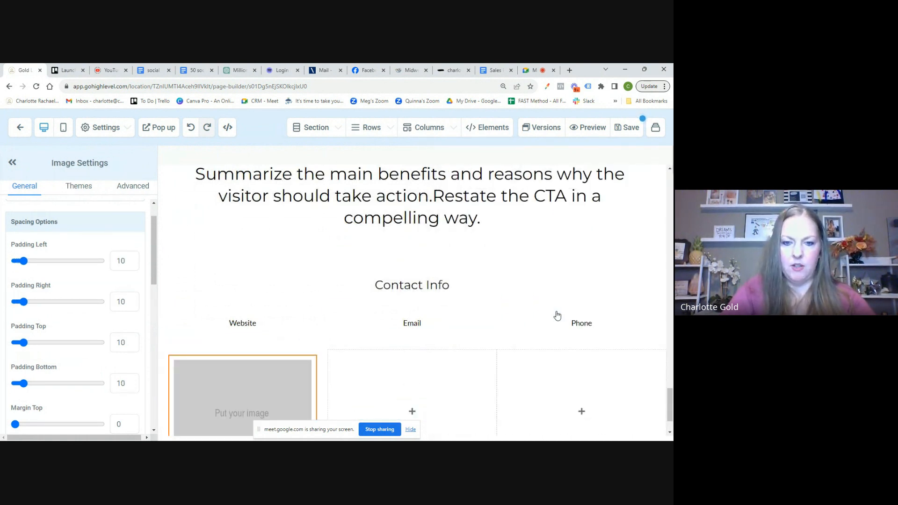
{"action": "scroll", "coordinate": [372, 412], "scroll_direction": "down", "scroll_amount": 2}
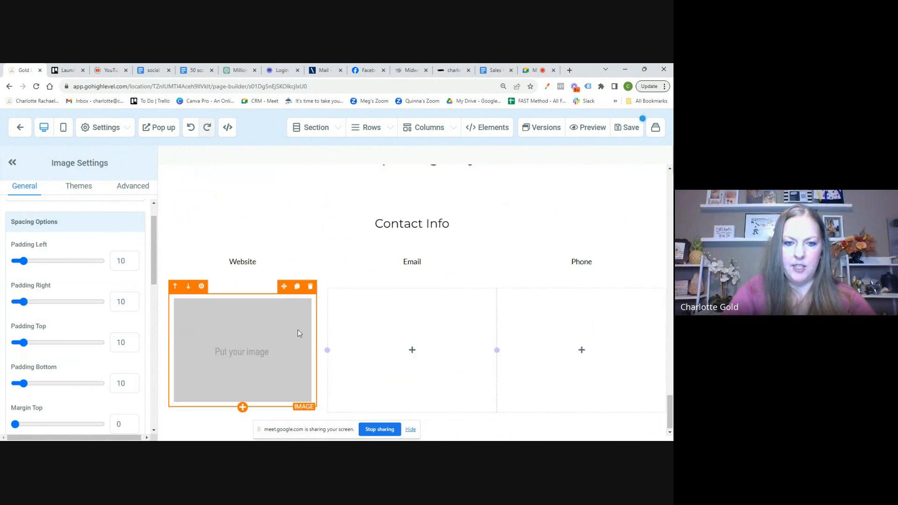
{"action": "left_click", "coordinate": [297, 289]}
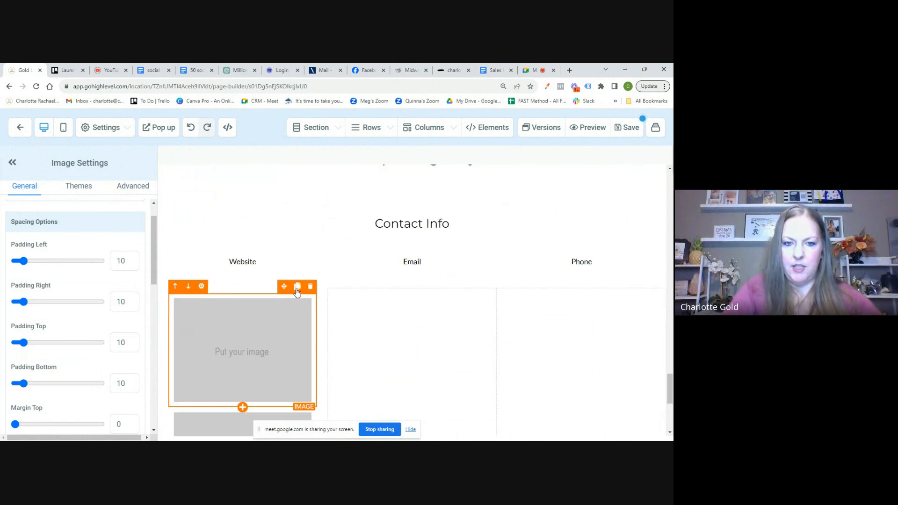
Move the two duplicated image placeholders into the second and third columns so that each column holds one.
{"action": "left_click_drag", "start_coordinate": [284, 288], "coordinate": [388, 299]}
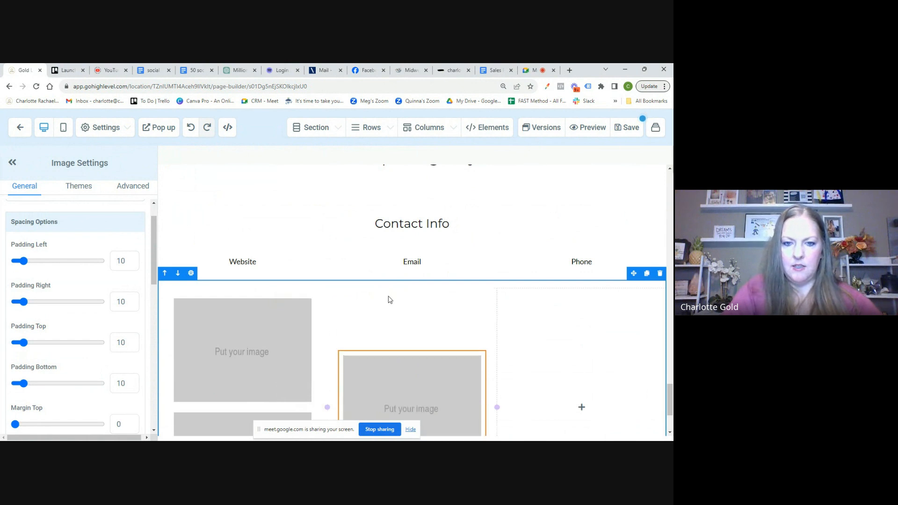
{"action": "scroll", "coordinate": [322, 342], "scroll_direction": "down", "scroll_amount": 2}
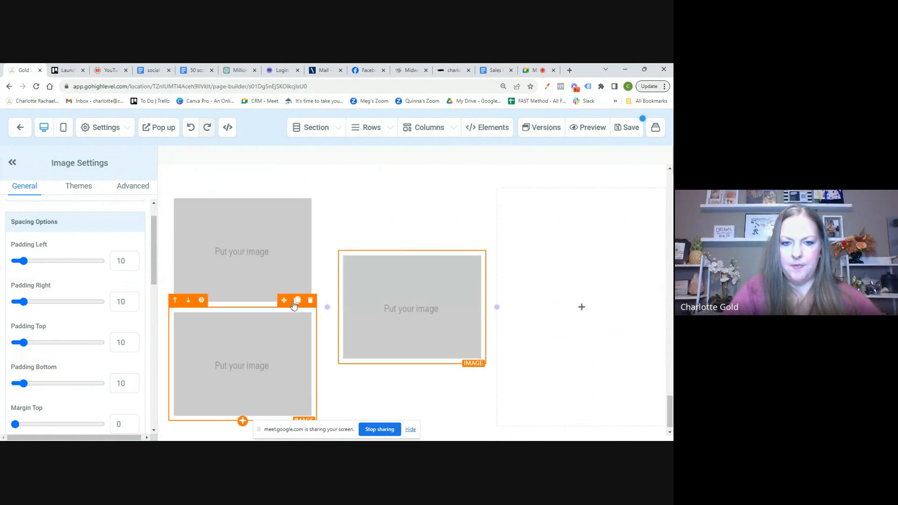
{"action": "left_click", "coordinate": [507, 240]}
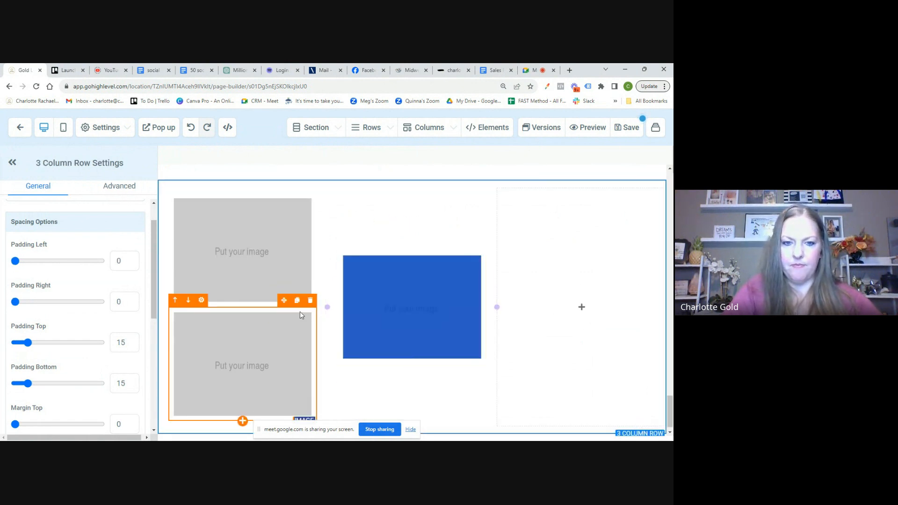
{"action": "left_click_drag", "start_coordinate": [536, 230], "coordinate": [284, 316]}
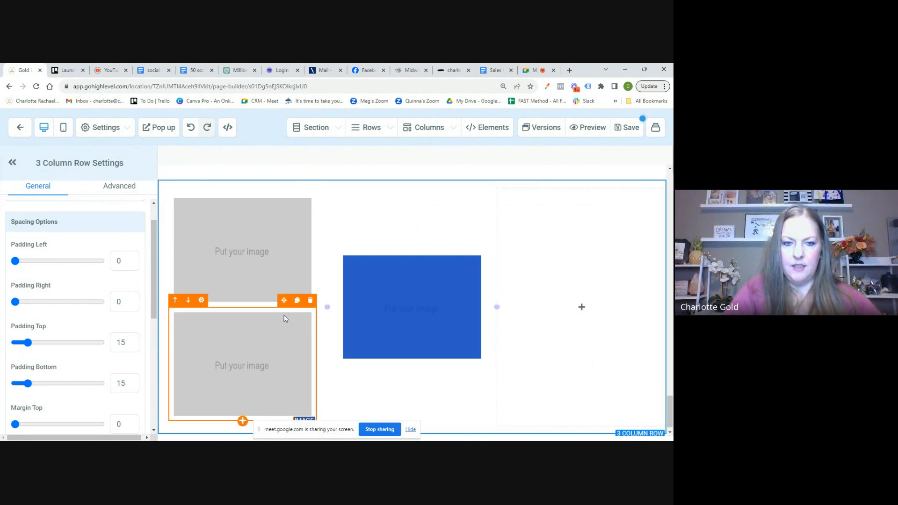
{"action": "left_click", "coordinate": [297, 303]}
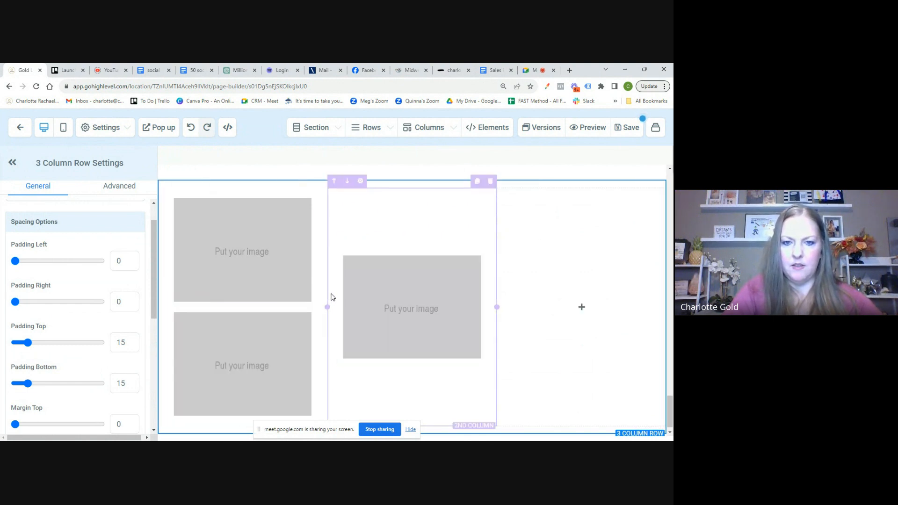
{"action": "left_click_drag", "start_coordinate": [453, 244], "coordinate": [585, 224]}
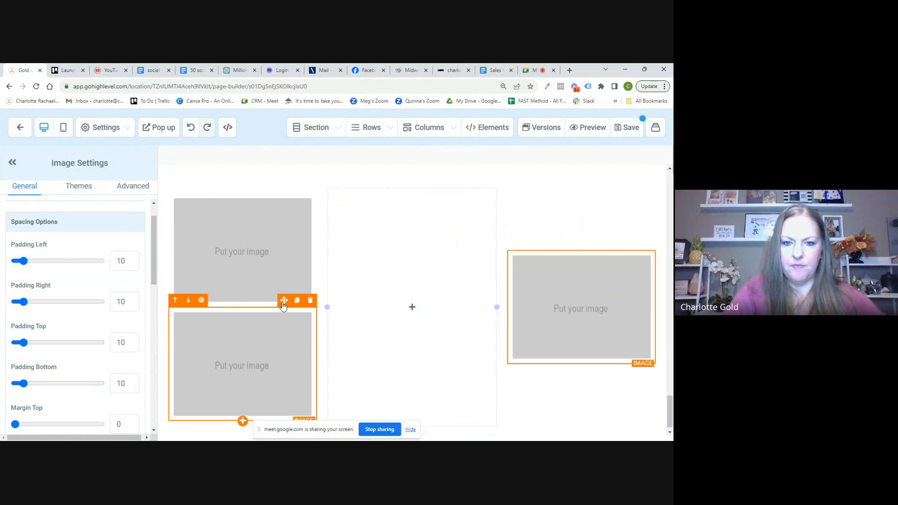
{"action": "left_click_drag", "start_coordinate": [283, 300], "coordinate": [409, 271]}
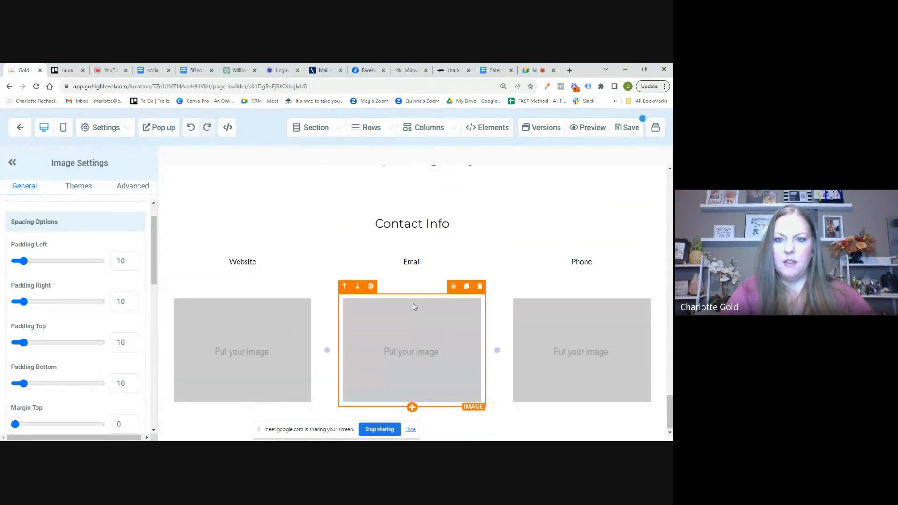
Check the Footer item in the Sales Page Blueprint document and add a three-column row below the image row.
{"action": "left_click", "coordinate": [494, 71]}
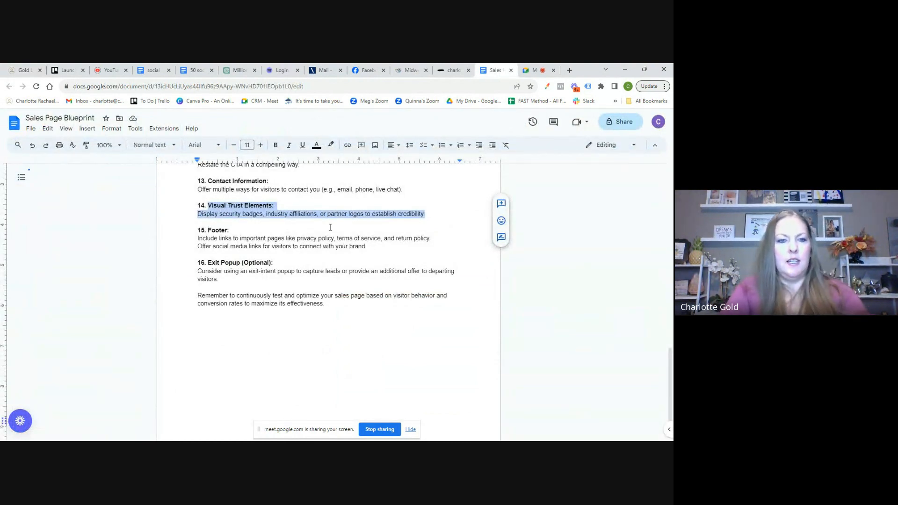
{"action": "left_click", "coordinate": [21, 71]}
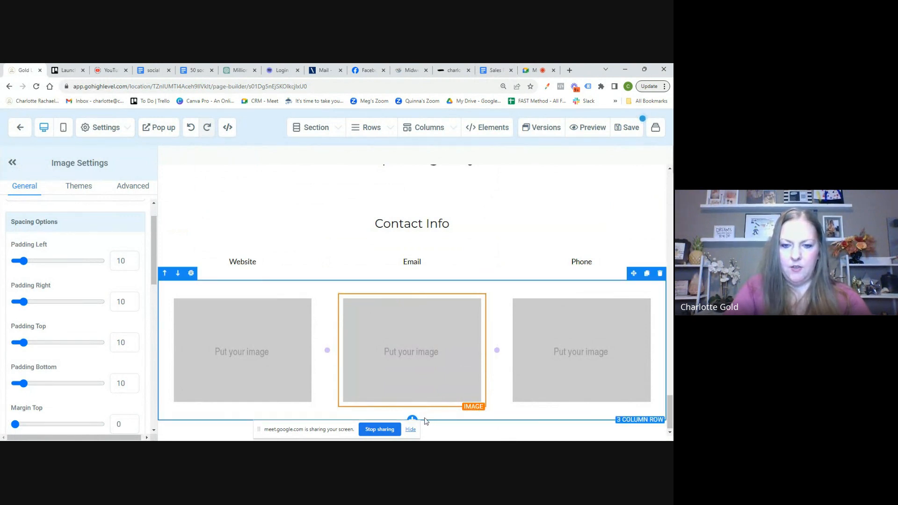
{"action": "left_click", "coordinate": [413, 420]}
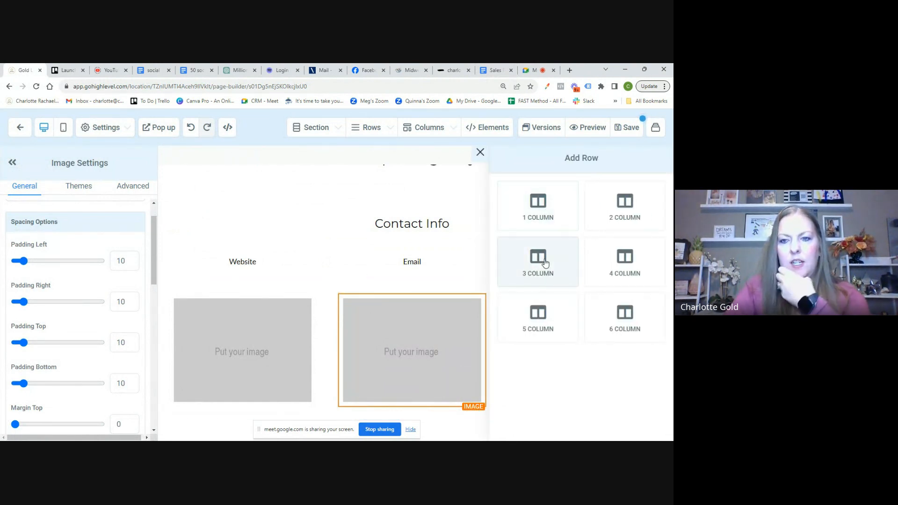
{"action": "left_click", "coordinate": [538, 257]}
Add a paragraph to the footer row's first column and replace its placeholder text with "Privacy Policy".
{"action": "mouse_move", "coordinate": [274, 378]}
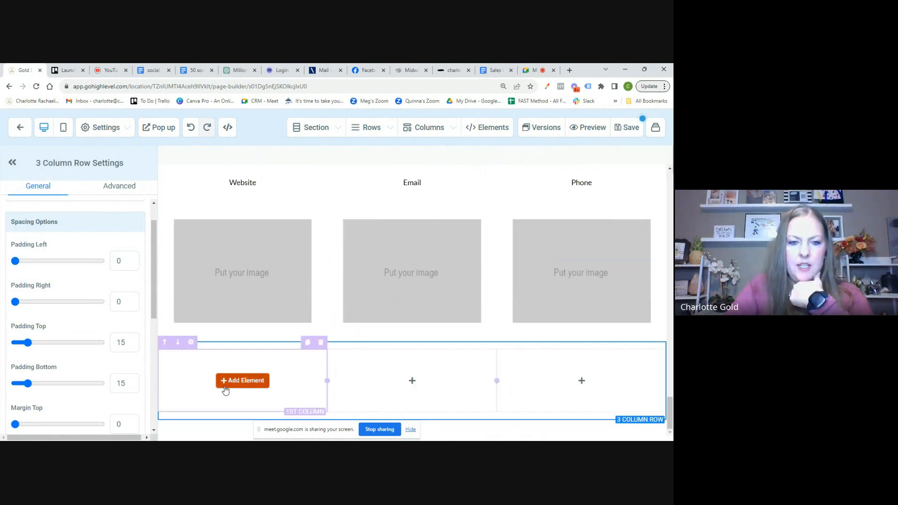
{"action": "left_click", "coordinate": [242, 380]}
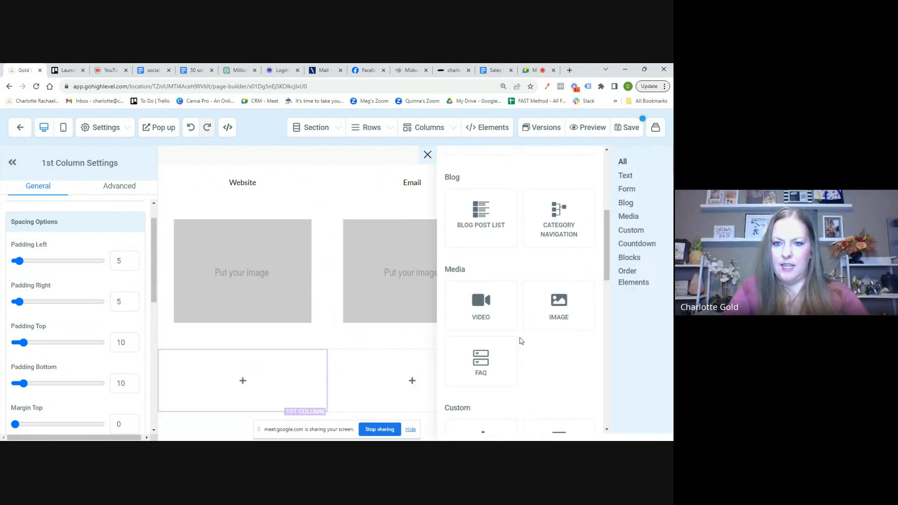
{"action": "scroll", "coordinate": [521, 341], "scroll_direction": "up", "scroll_amount": 3}
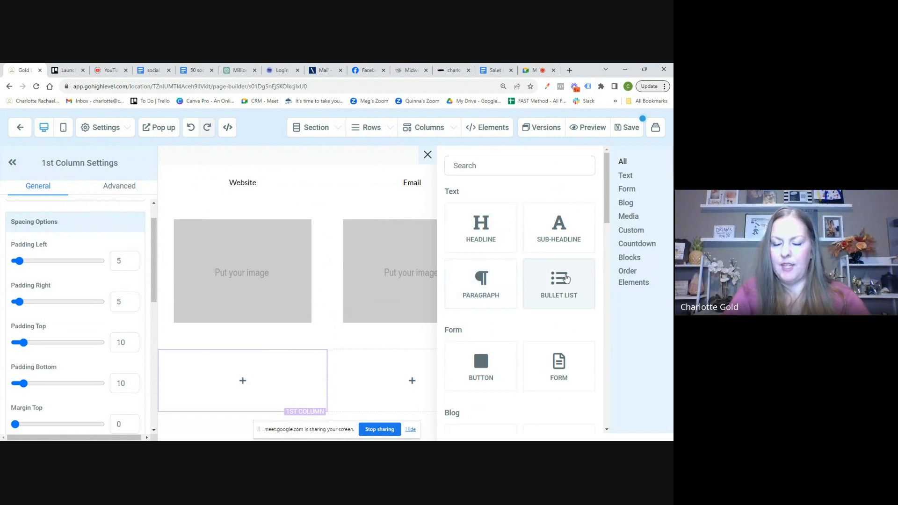
{"action": "left_click", "coordinate": [492, 288]}
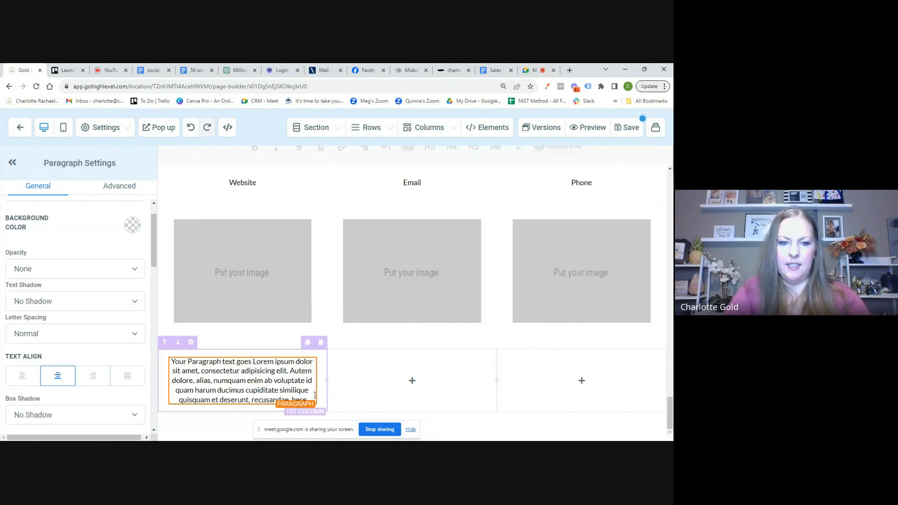
{"action": "triple_click", "coordinate": [311, 398]}
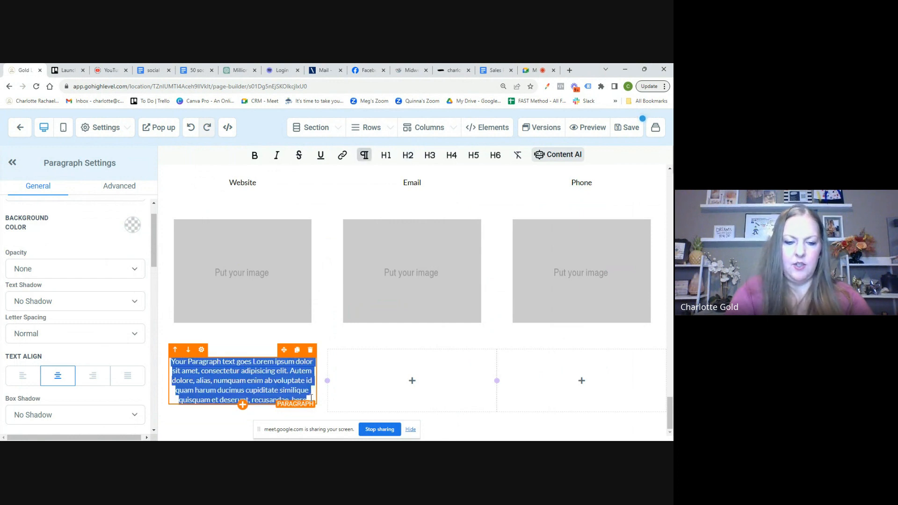
{"action": "type", "text": "Privac"}
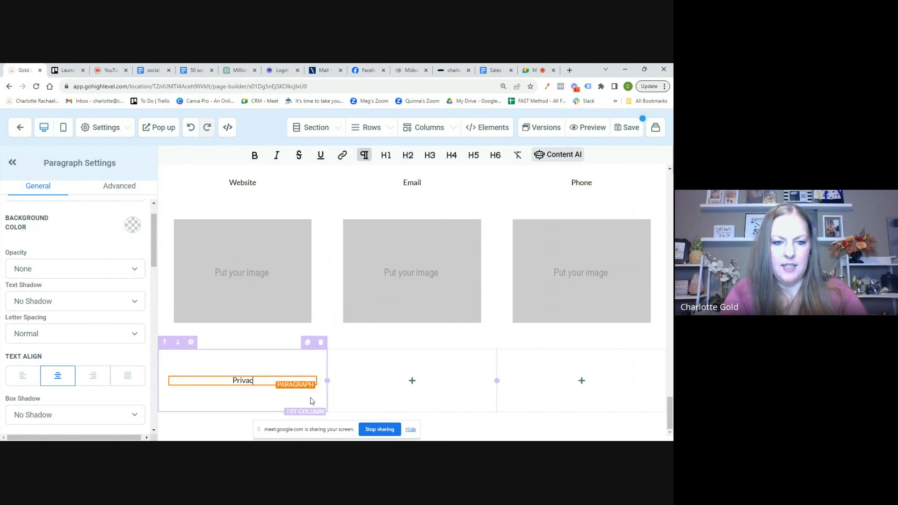
{"action": "type", "text": "y Policy"}
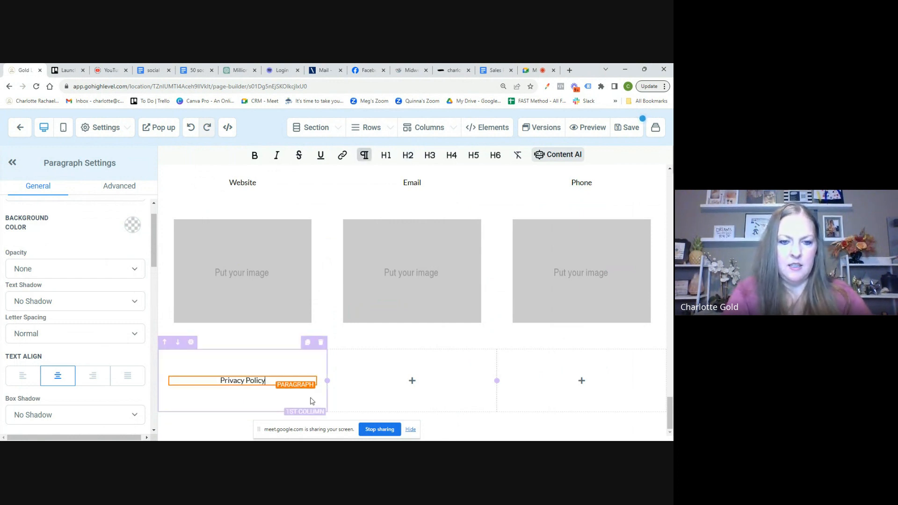
Add a paragraph to the footer row's second column and replace its placeholder text with "Terms & Conditions".
{"action": "left_click", "coordinate": [397, 387]}
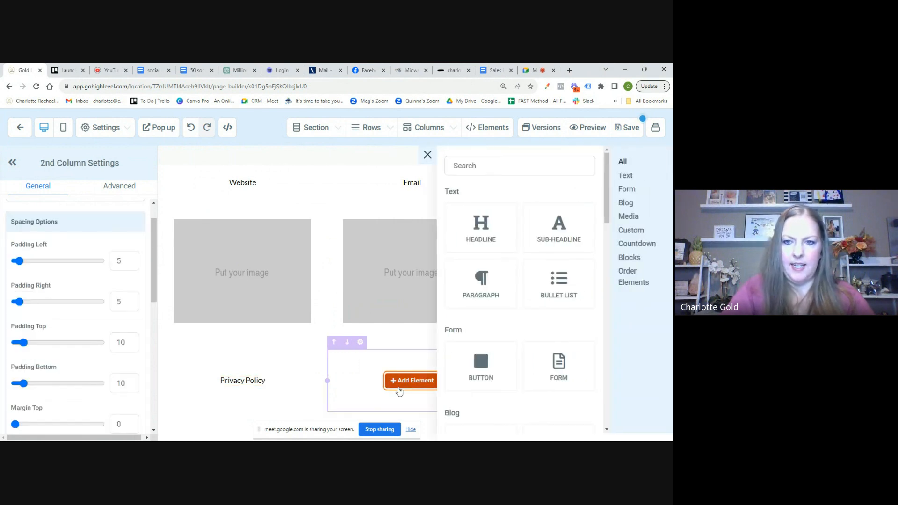
{"action": "left_click", "coordinate": [493, 288]}
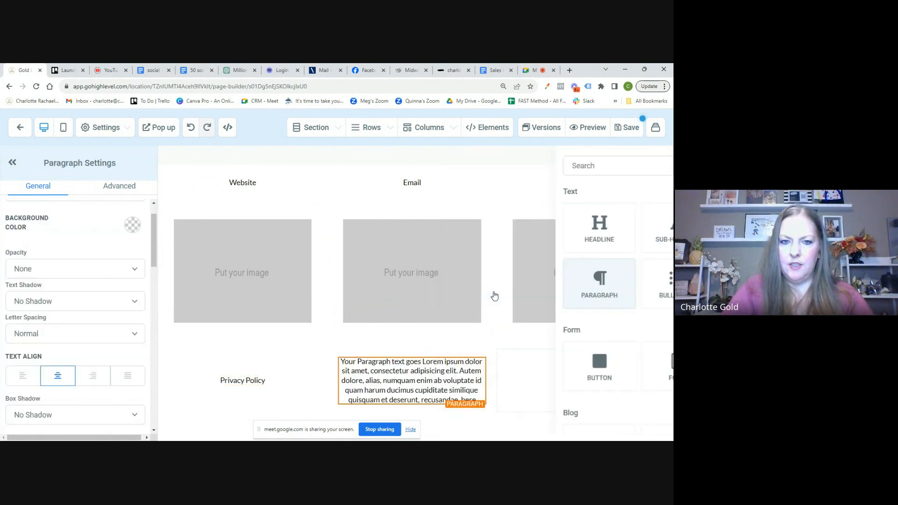
{"action": "triple_click", "coordinate": [478, 396]}
{"action": "type", "text": "Ter"}
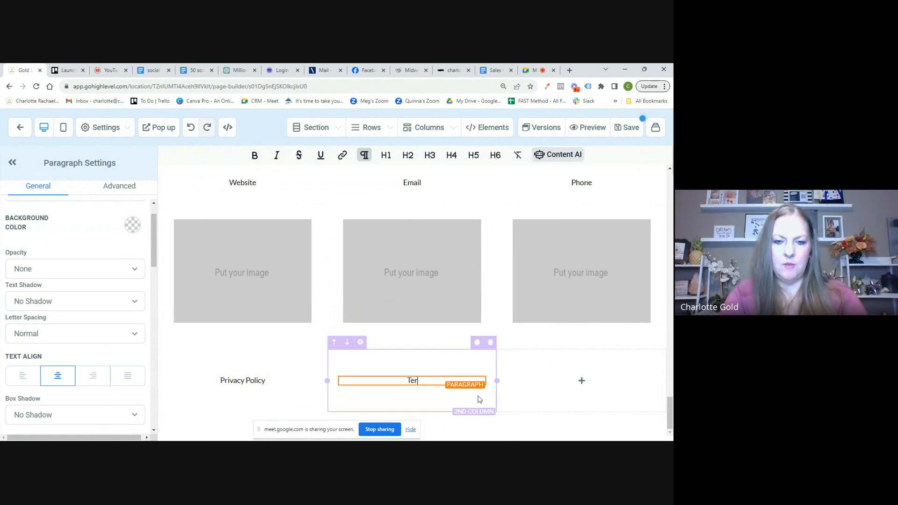
{"action": "type", "text": "ms & Conditions"}
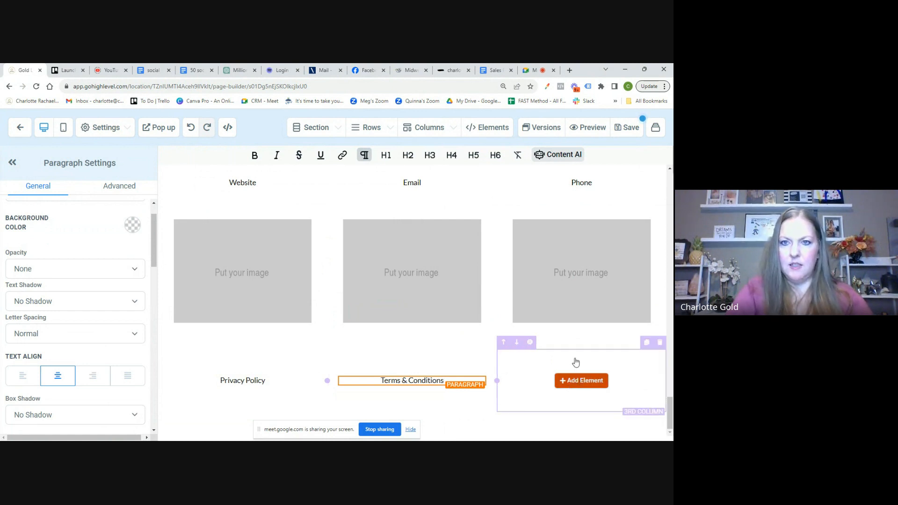
Recheck the Footer item in the Sales Page Blueprint document and add a paragraph to the footer row's third column.
{"action": "left_click", "coordinate": [495, 70]}
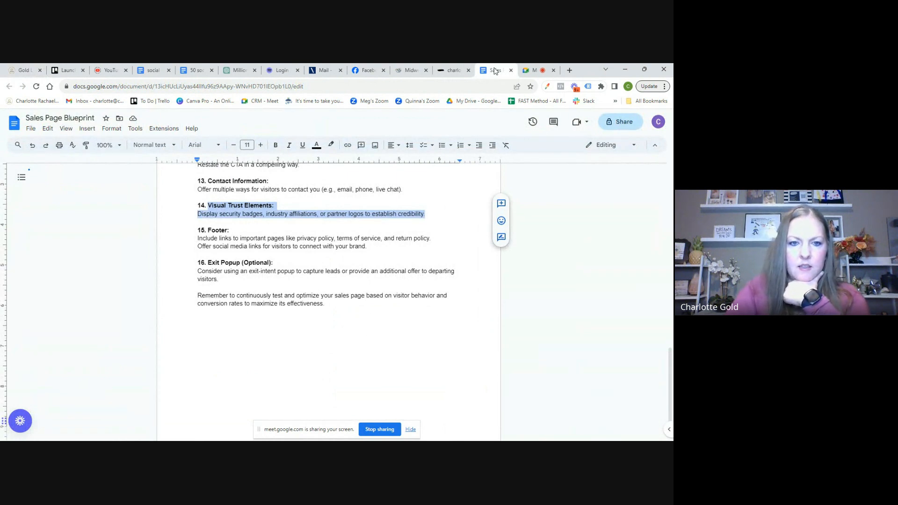
{"action": "left_click", "coordinate": [21, 71]}
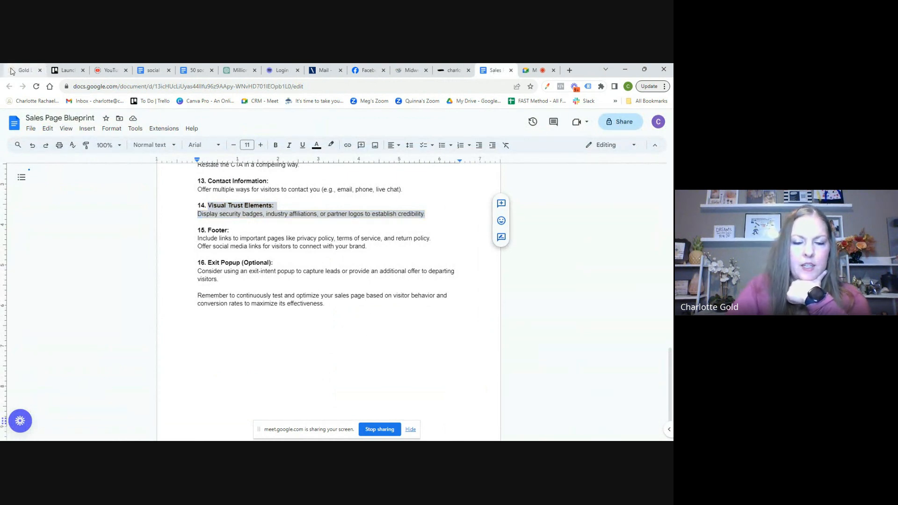
{"action": "left_click", "coordinate": [592, 387]}
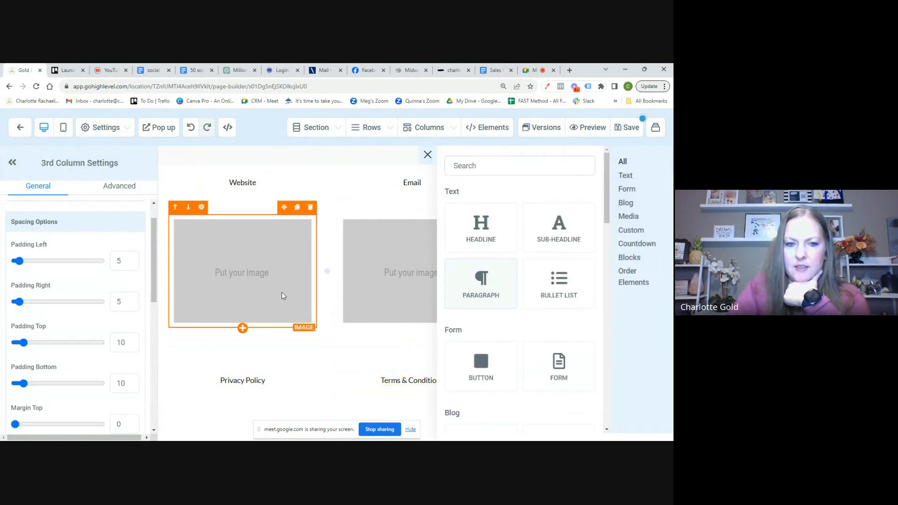
{"action": "scroll", "coordinate": [527, 336], "scroll_direction": "down", "scroll_amount": 4}
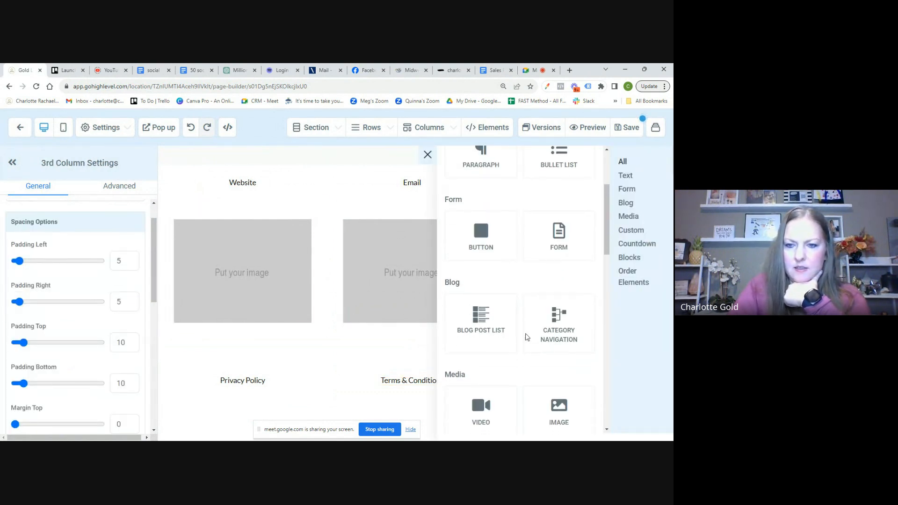
{"action": "scroll", "coordinate": [527, 335], "scroll_direction": "down", "scroll_amount": 8}
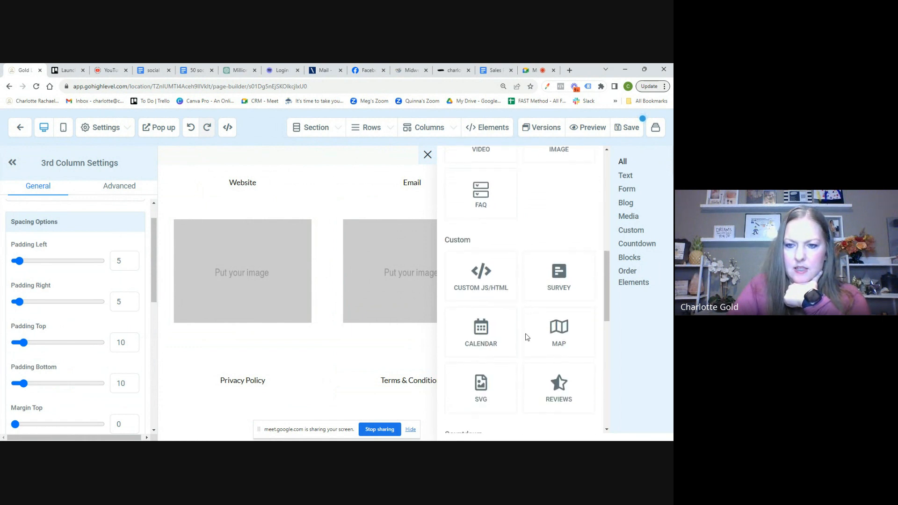
{"action": "scroll", "coordinate": [527, 336], "scroll_direction": "up", "scroll_amount": 1}
{"action": "scroll", "coordinate": [527, 336], "scroll_direction": "down", "scroll_amount": 3}
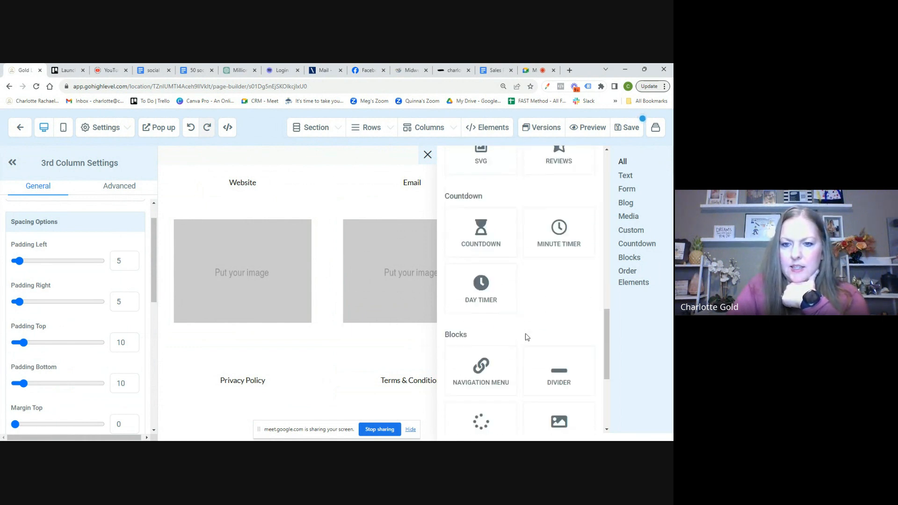
{"action": "scroll", "coordinate": [527, 337], "scroll_direction": "down", "scroll_amount": 2}
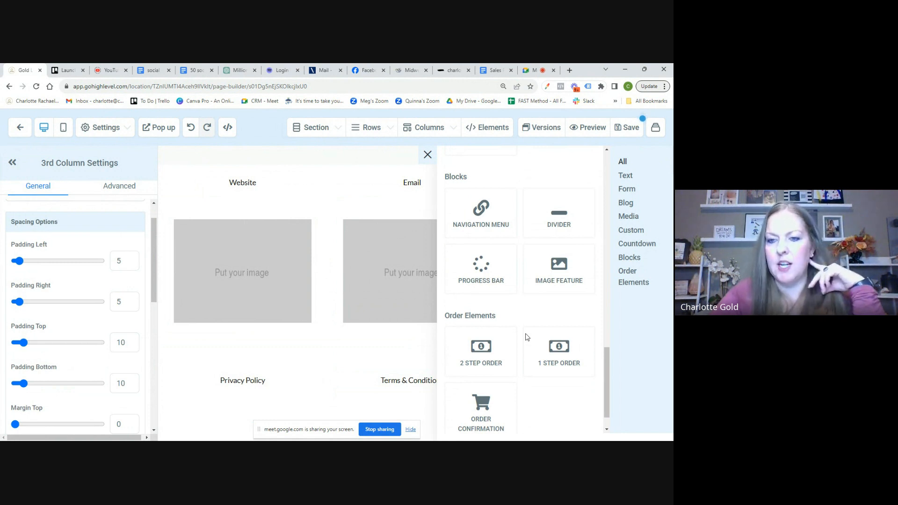
{"action": "scroll", "coordinate": [527, 336], "scroll_direction": "up", "scroll_amount": 2}
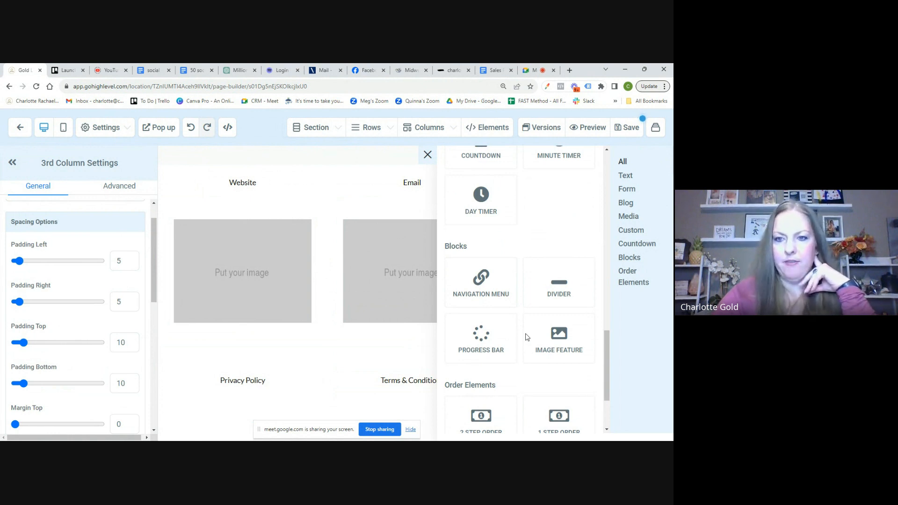
{"action": "scroll", "coordinate": [527, 337], "scroll_direction": "up", "scroll_amount": 8}
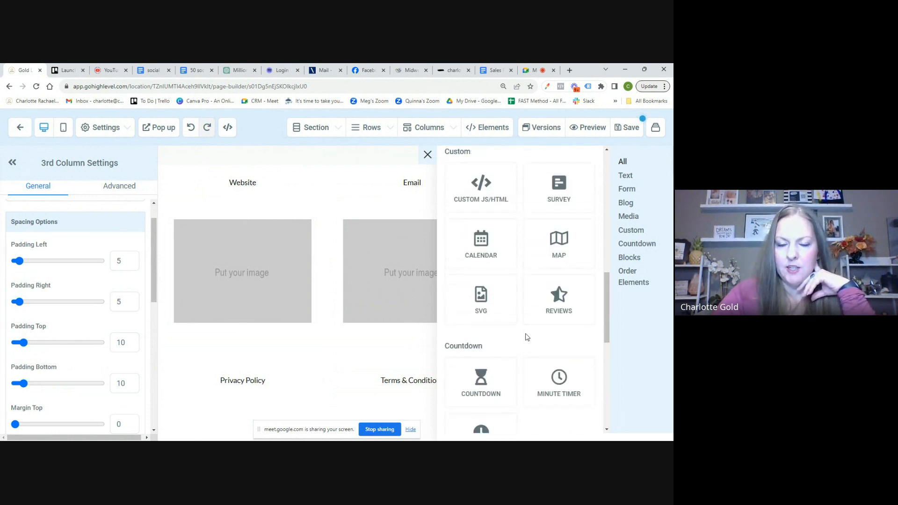
{"action": "scroll", "coordinate": [527, 336], "scroll_direction": "up", "scroll_amount": 6}
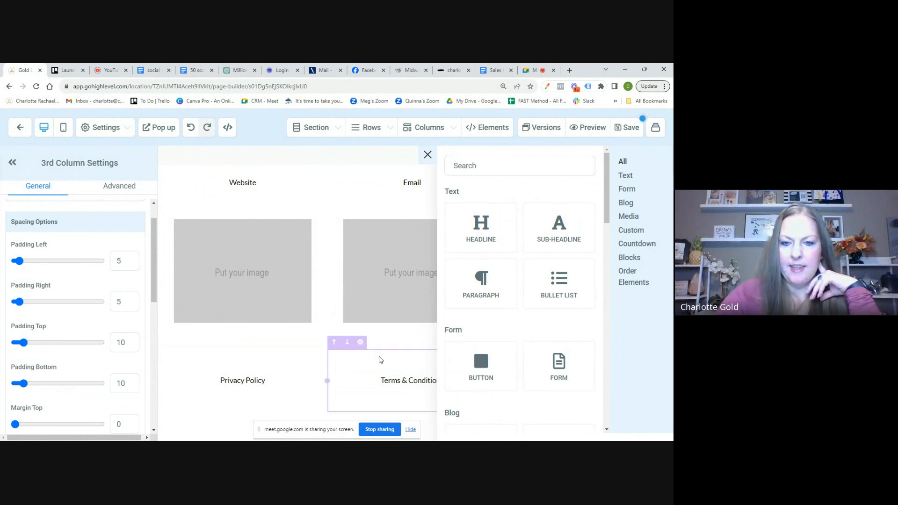
{"action": "left_click", "coordinate": [482, 280]}
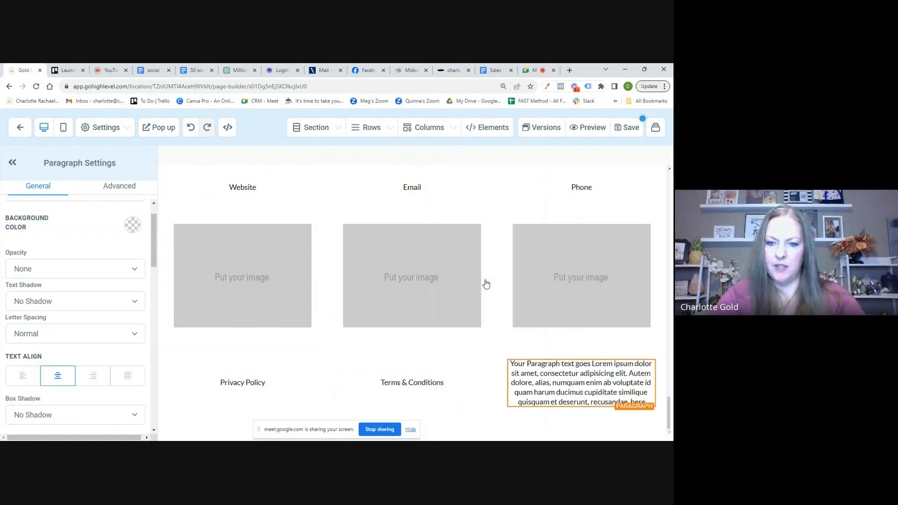
Search the icon picker for a social media icon and set the third-column paragraph's icon to facebook-square.
{"action": "scroll", "coordinate": [40, 309], "scroll_direction": "down", "scroll_amount": 4}
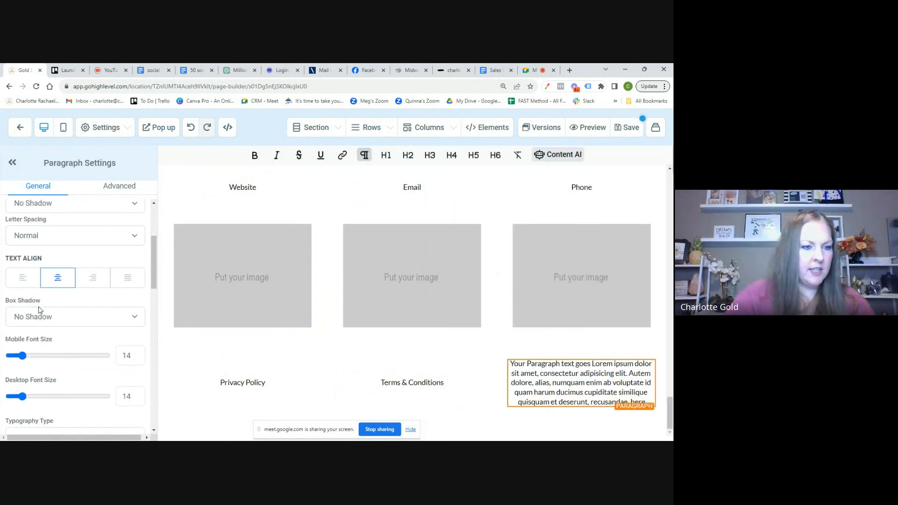
{"action": "scroll", "coordinate": [39, 310], "scroll_direction": "down", "scroll_amount": 2}
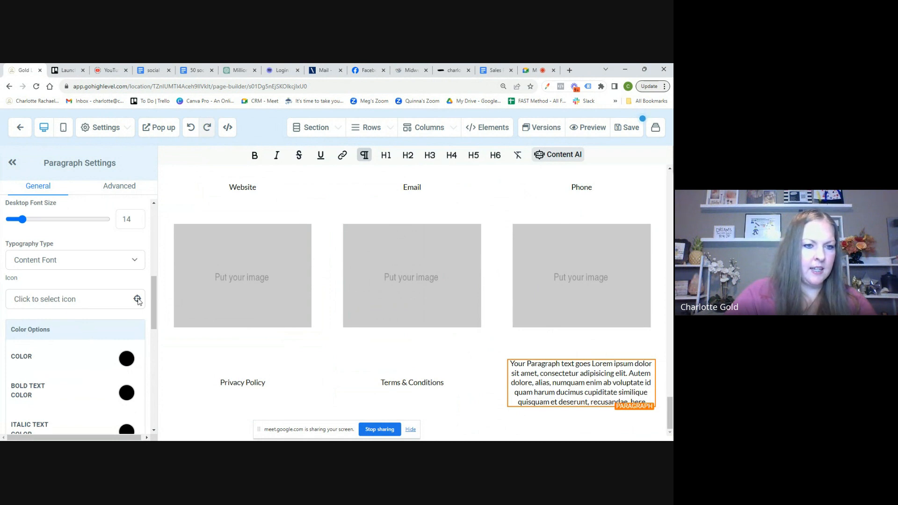
{"action": "left_click", "coordinate": [93, 297]}
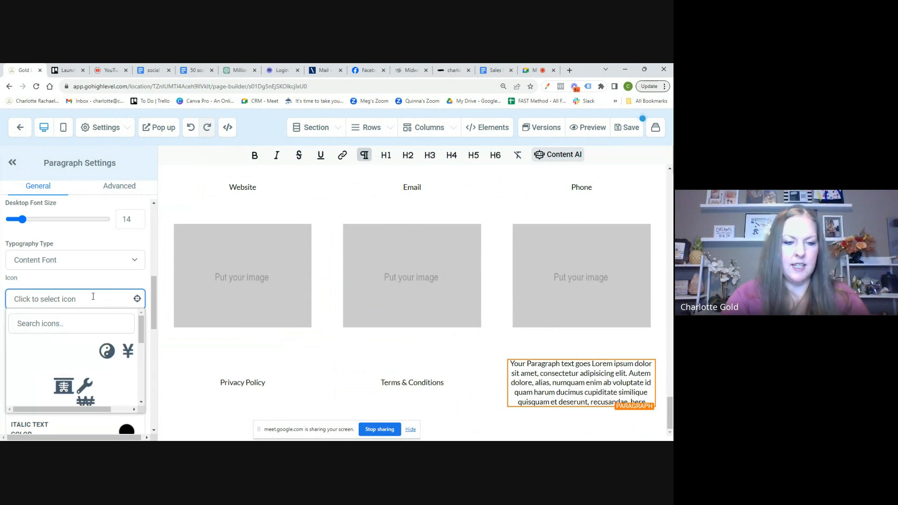
{"action": "left_click", "coordinate": [65, 321]}
{"action": "type", "text": "ins"}
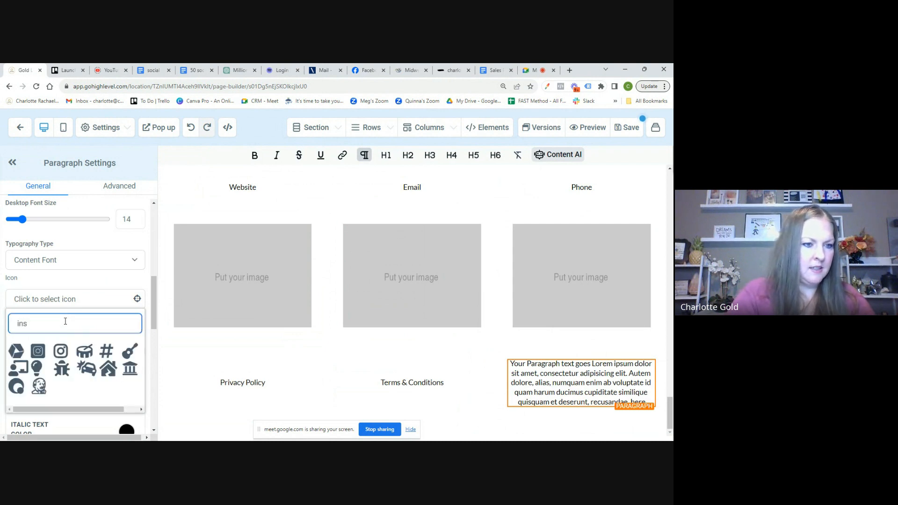
{"action": "key", "text": "BackSpace"}
{"action": "key", "text": "BackSpace"}
{"action": "key", "text": "BackSpace"}
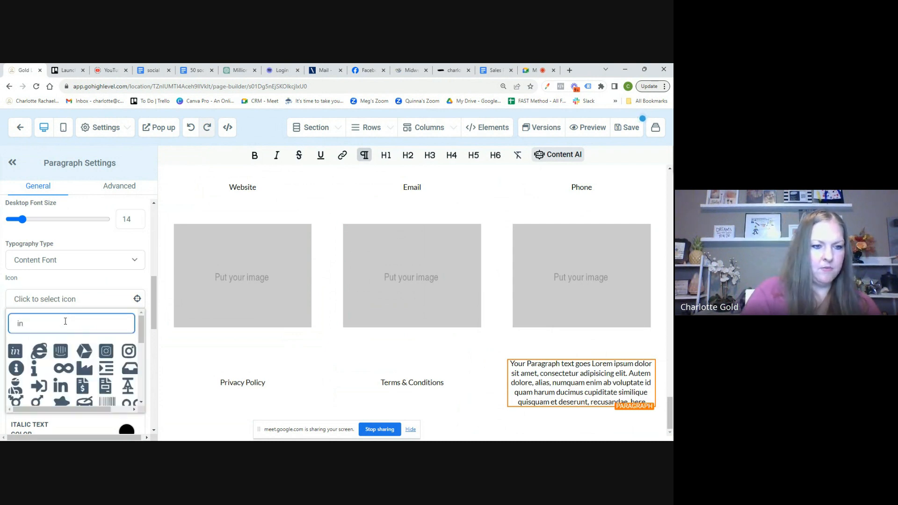
{"action": "type", "text": "face"}
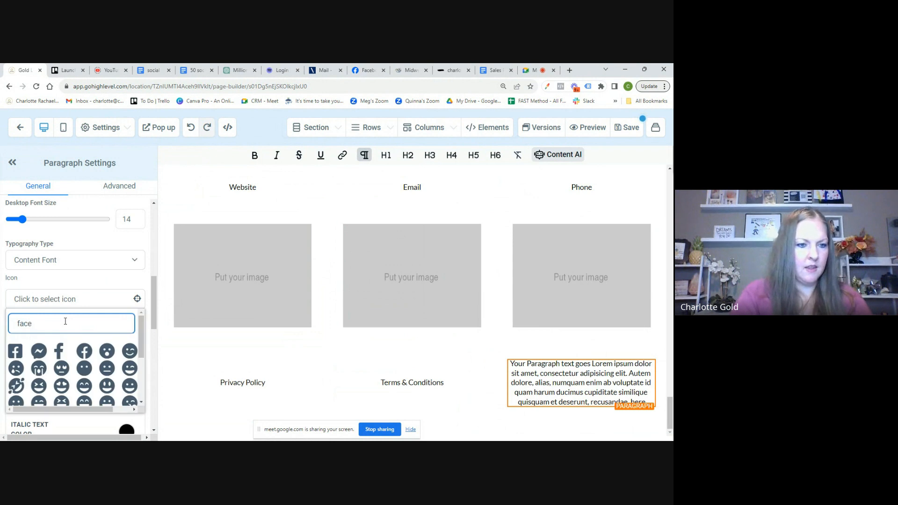
{"action": "left_click", "coordinate": [15, 351]}
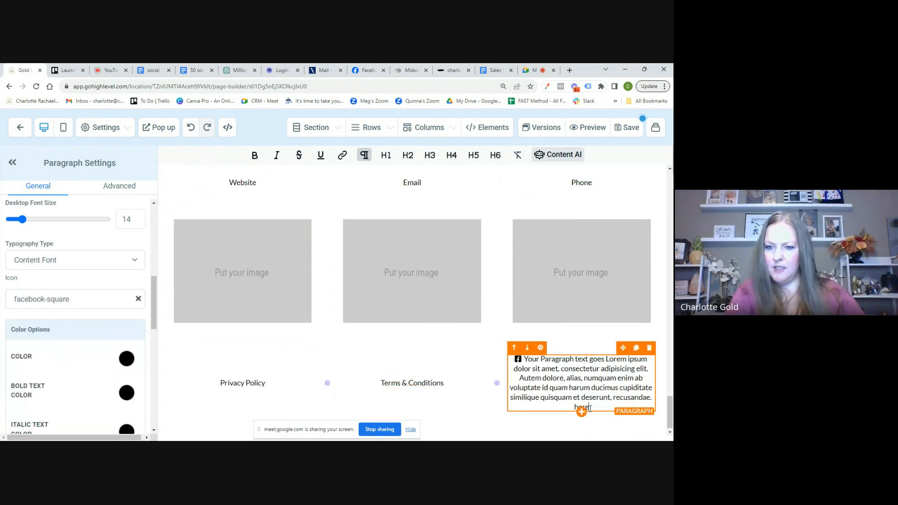
Delete the placeholder text of the footer's third-column paragraph and change its icon to instagram-square.
{"action": "left_click_drag", "start_coordinate": [590, 409], "coordinate": [527, 364]}
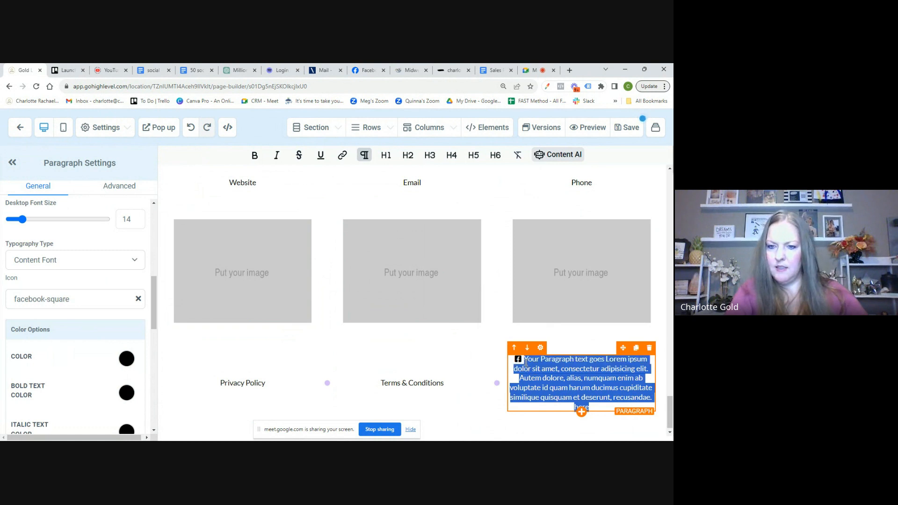
{"action": "key", "text": "BackSpace"}
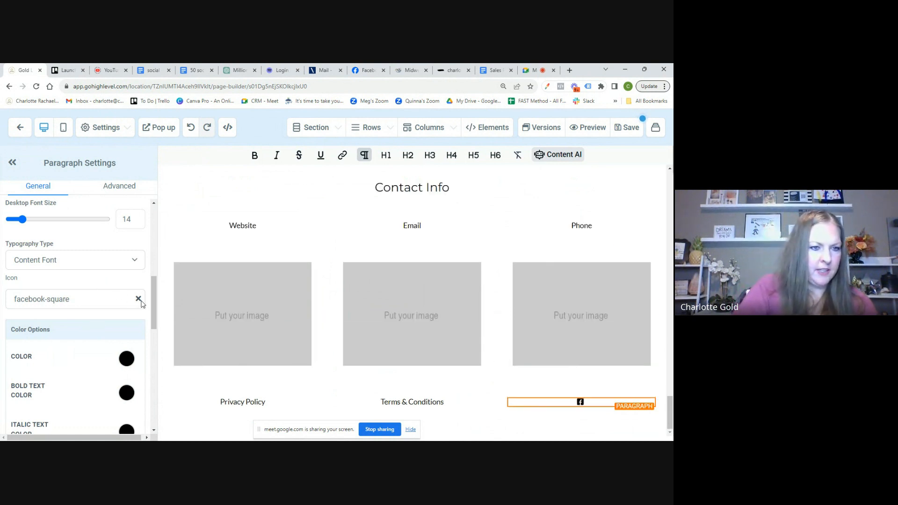
{"action": "left_click", "coordinate": [83, 305]}
{"action": "left_click", "coordinate": [61, 326]}
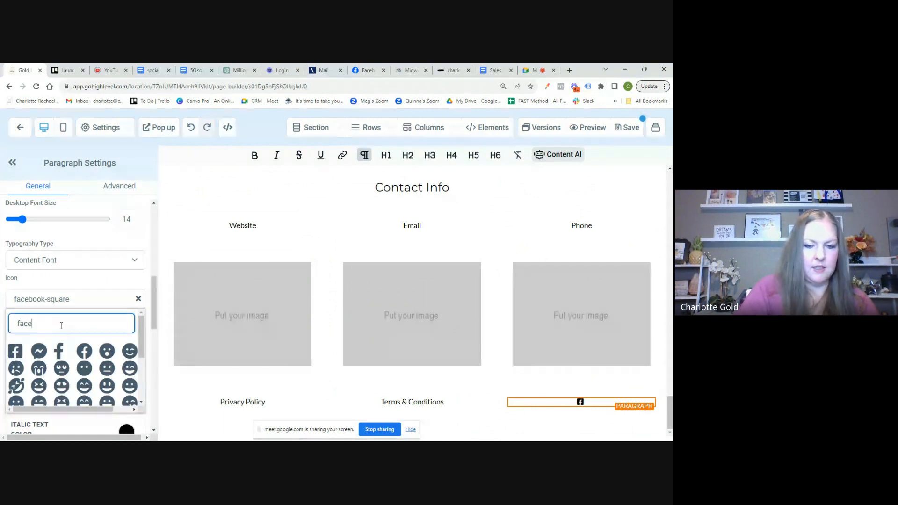
{"action": "type", "text": "fa"}
{"action": "key", "text": "BackSpace"}
{"action": "key", "text": "BackSpace"}
{"action": "type", "text": "ins"}
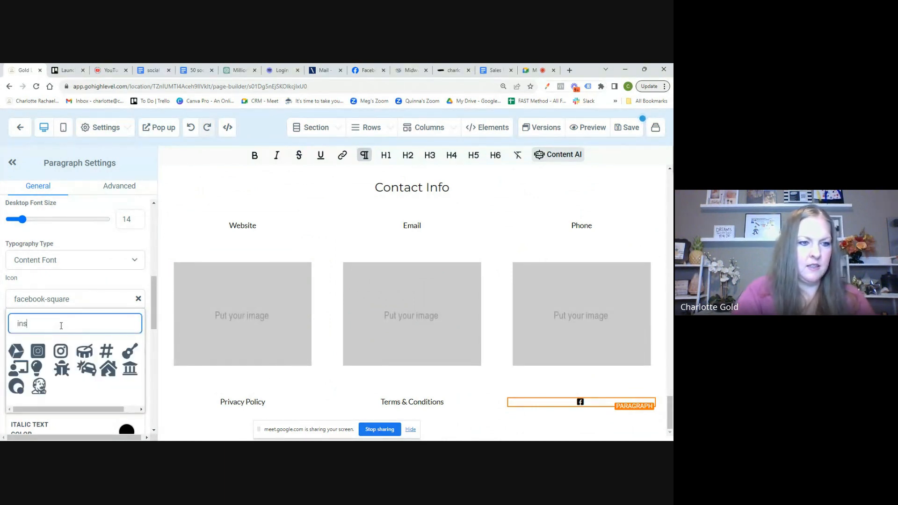
{"action": "left_click", "coordinate": [38, 351]}
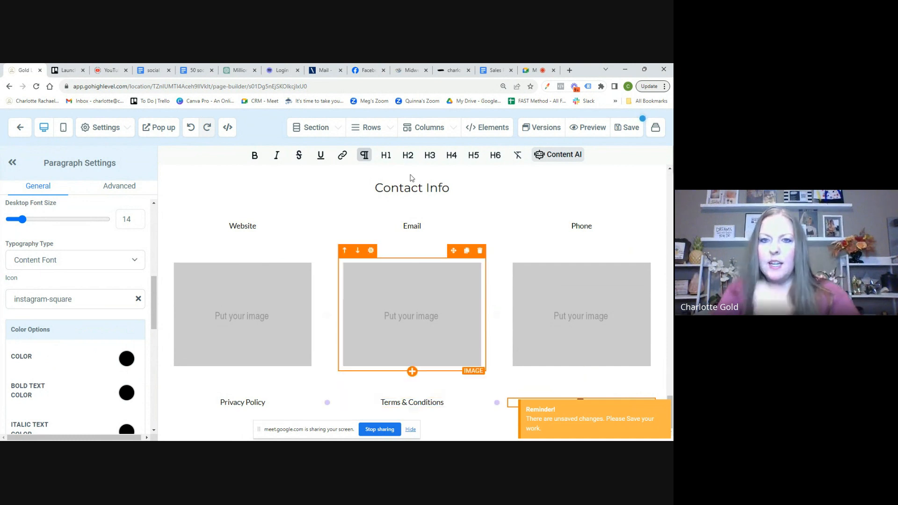
Check the Exit Popup item in the Sales Page Blueprint document and save the sales page.
{"action": "left_click", "coordinate": [492, 71]}
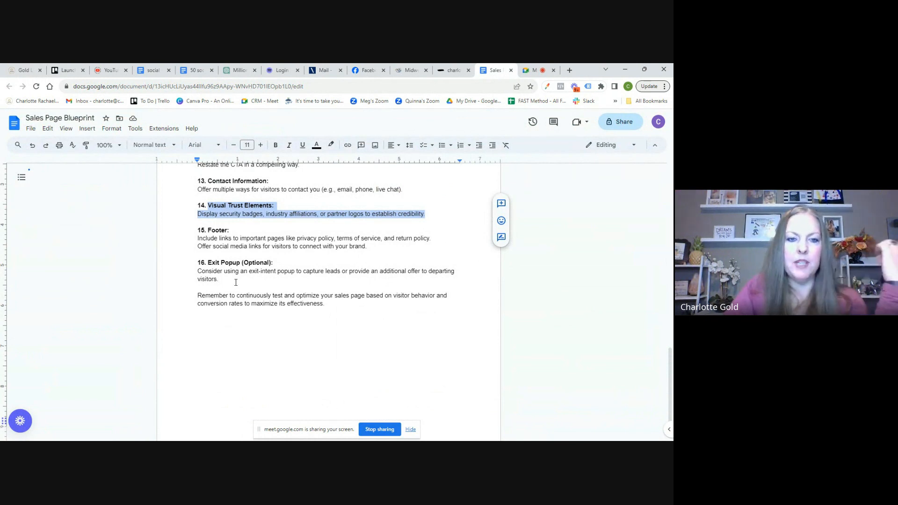
{"action": "left_click", "coordinate": [21, 70]}
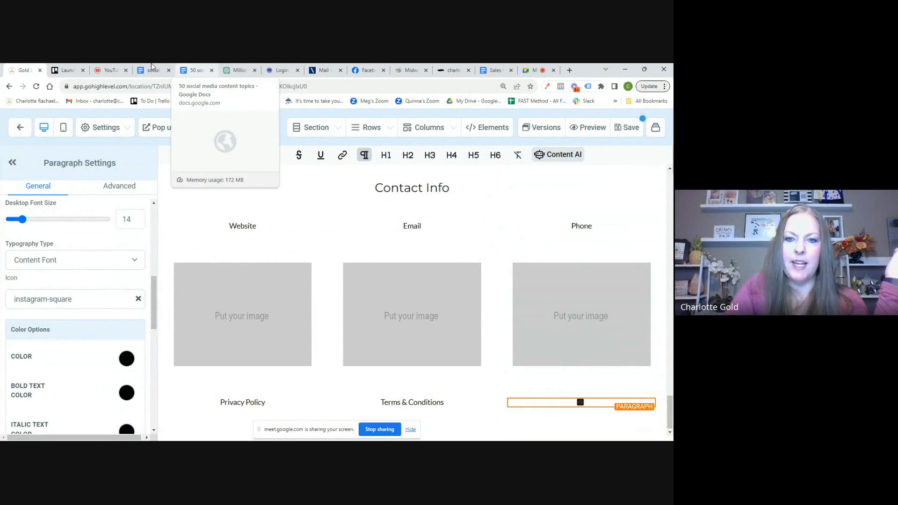
{"action": "scroll", "coordinate": [492, 253], "scroll_direction": "up", "scroll_amount": 20}
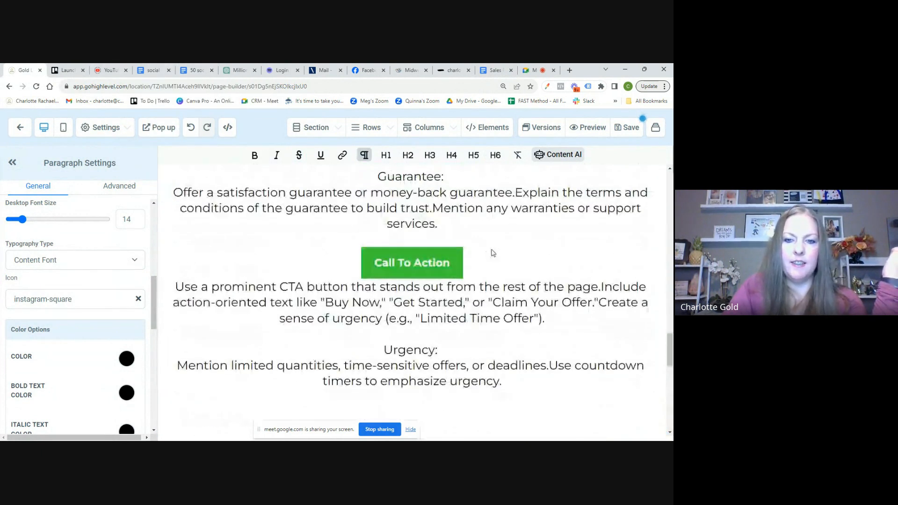
{"action": "scroll", "coordinate": [491, 253], "scroll_direction": "up", "scroll_amount": 10}
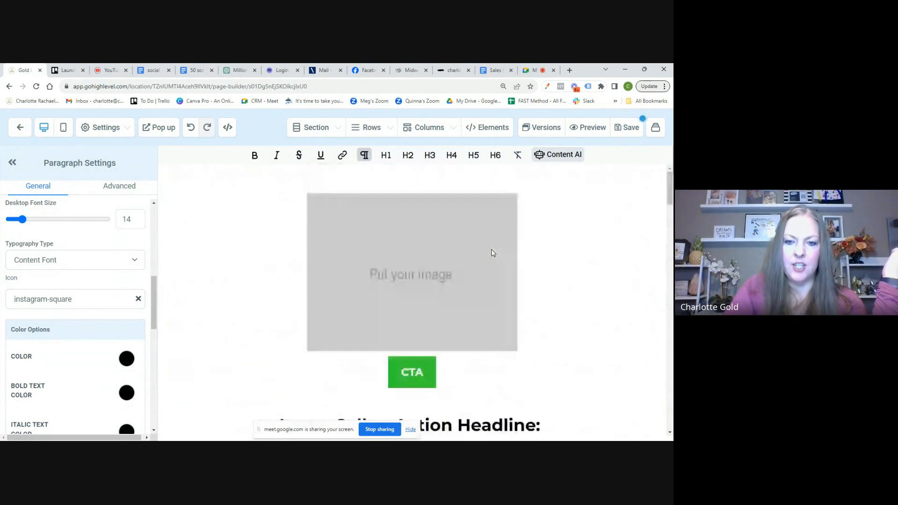
{"action": "scroll", "coordinate": [554, 299], "scroll_direction": "down", "scroll_amount": 1}
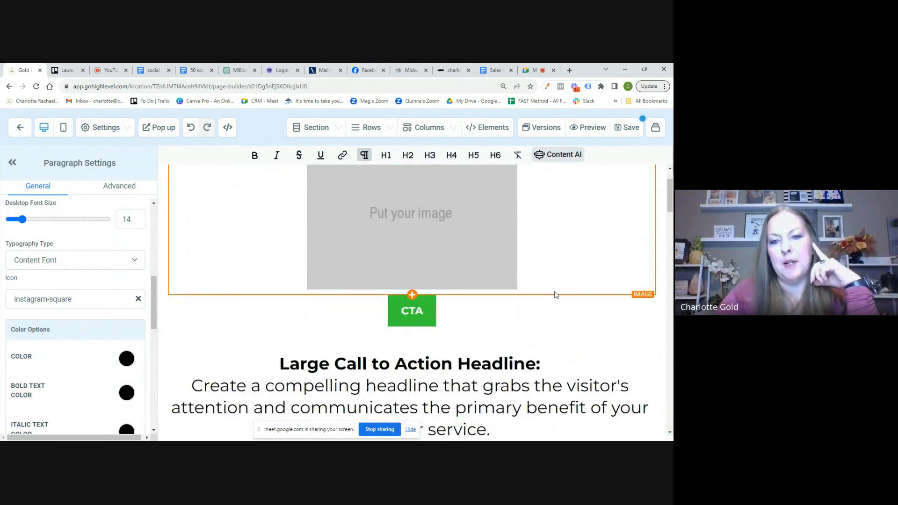
{"action": "scroll", "coordinate": [556, 294], "scroll_direction": "up", "scroll_amount": 1}
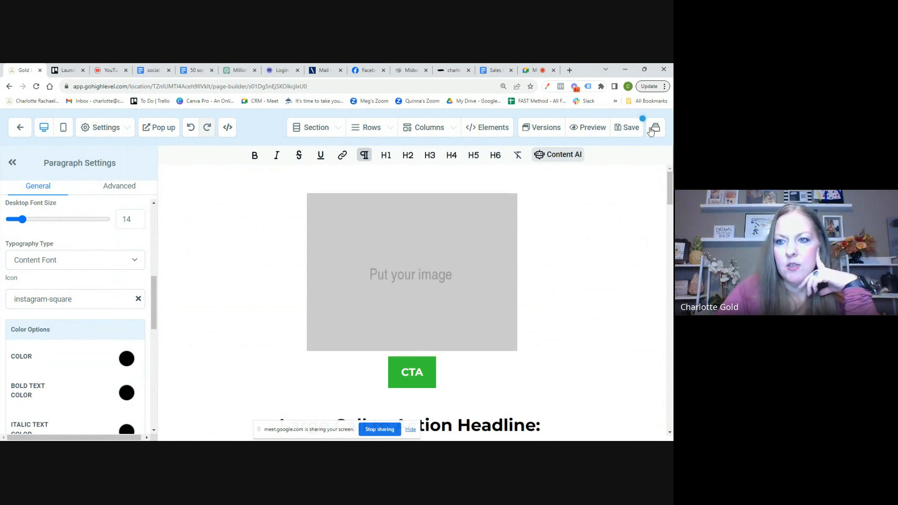
{"action": "left_click", "coordinate": [627, 130]}
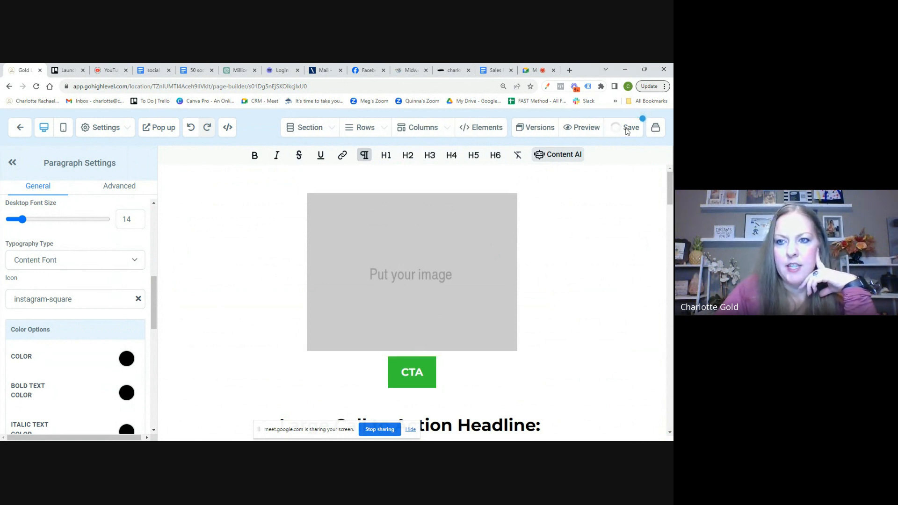
Add a one-column row with an image element to the exit popup and save the page.
{"action": "left_click", "coordinate": [160, 135]}
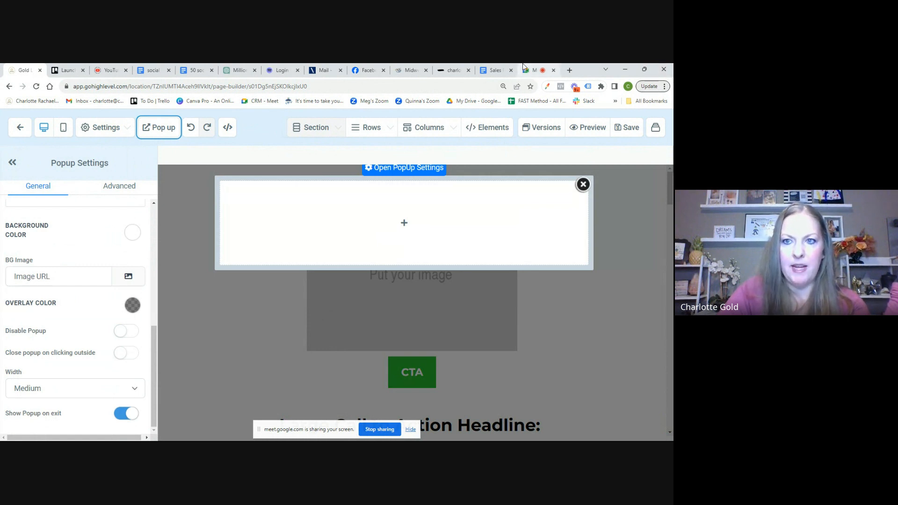
{"action": "left_click", "coordinate": [412, 223]}
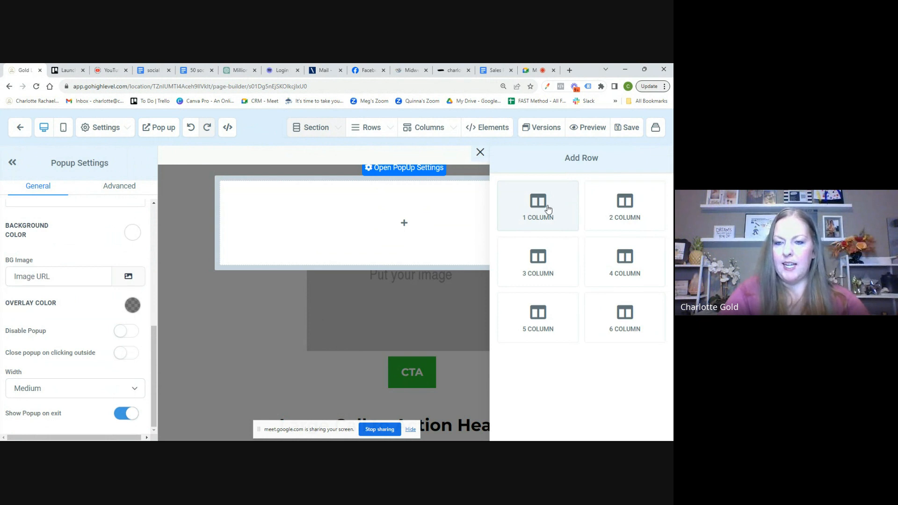
{"action": "left_click", "coordinate": [549, 209]}
{"action": "left_click", "coordinate": [414, 242]}
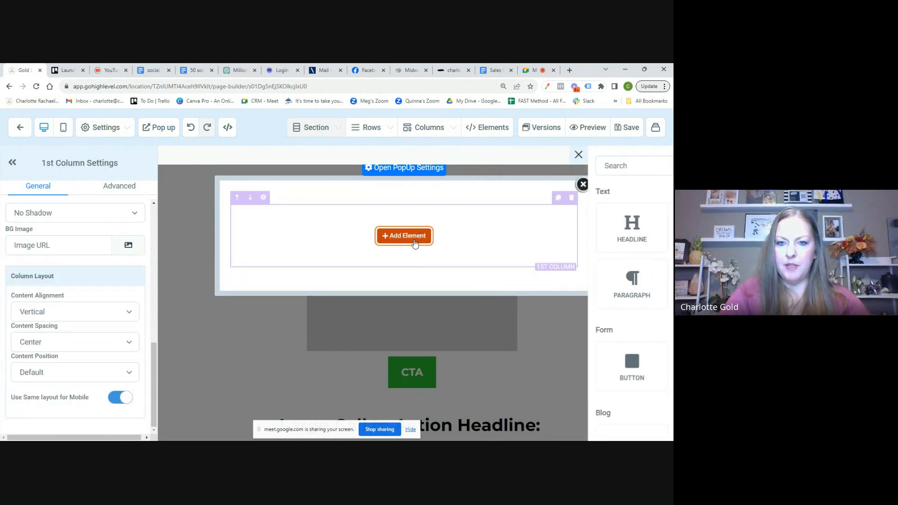
{"action": "scroll", "coordinate": [526, 364], "scroll_direction": "down", "scroll_amount": 5}
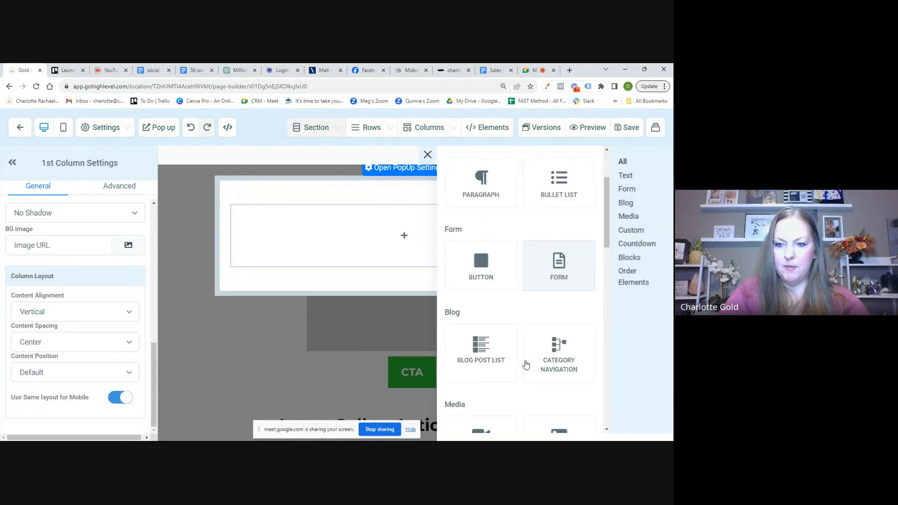
{"action": "left_click", "coordinate": [561, 319]}
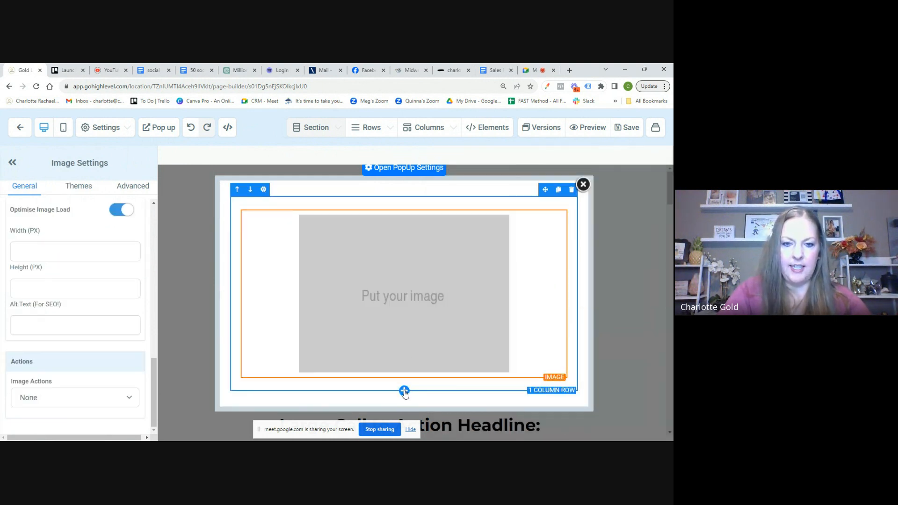
{"action": "scroll", "coordinate": [115, 288], "scroll_direction": "up", "scroll_amount": 10}
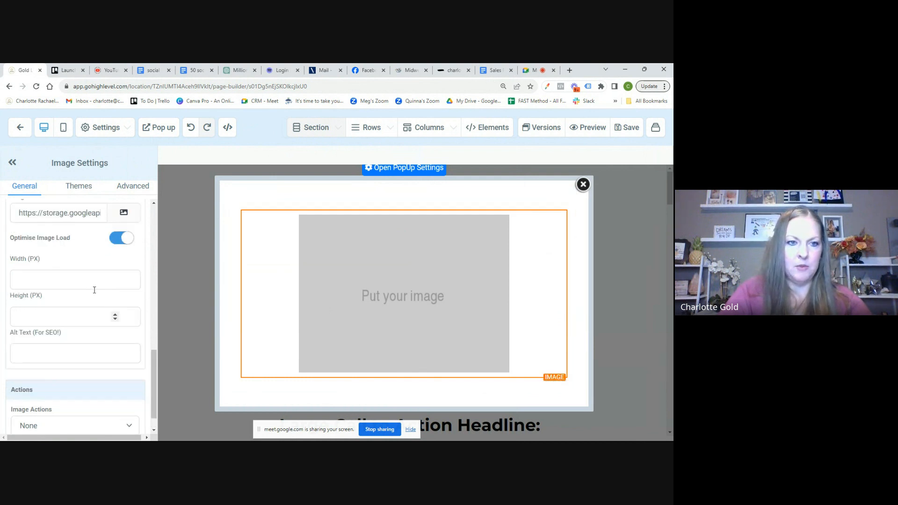
{"action": "left_click", "coordinate": [618, 127]}
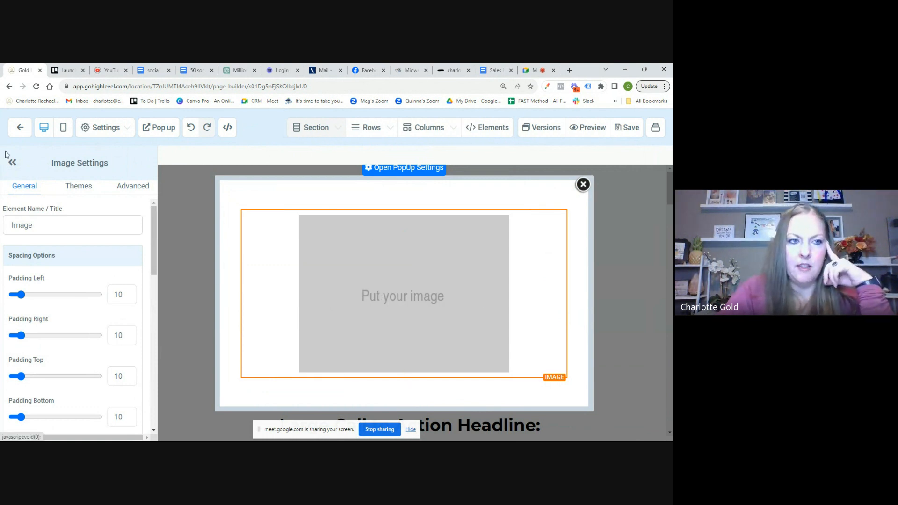
Leave the page builder, go to the form builder and start a new form from scratch.
{"action": "left_click", "coordinate": [20, 134]}
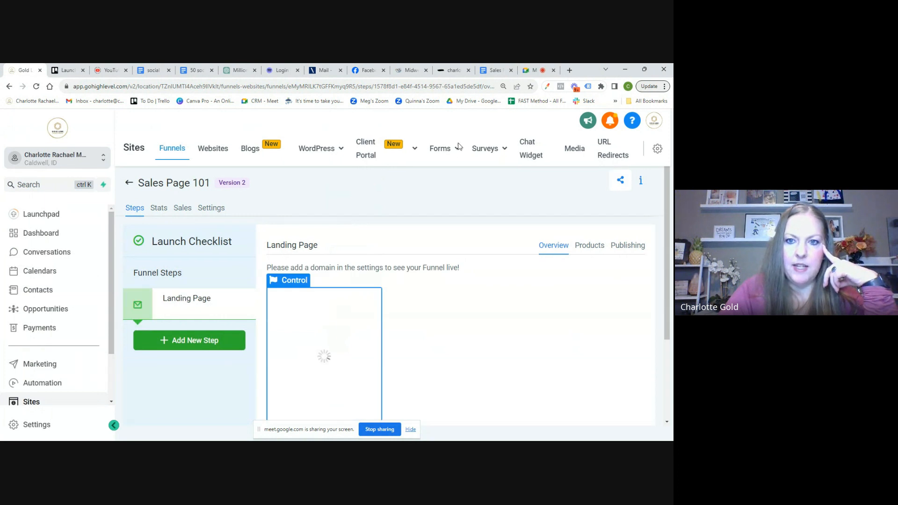
{"action": "mouse_move", "coordinate": [441, 148]}
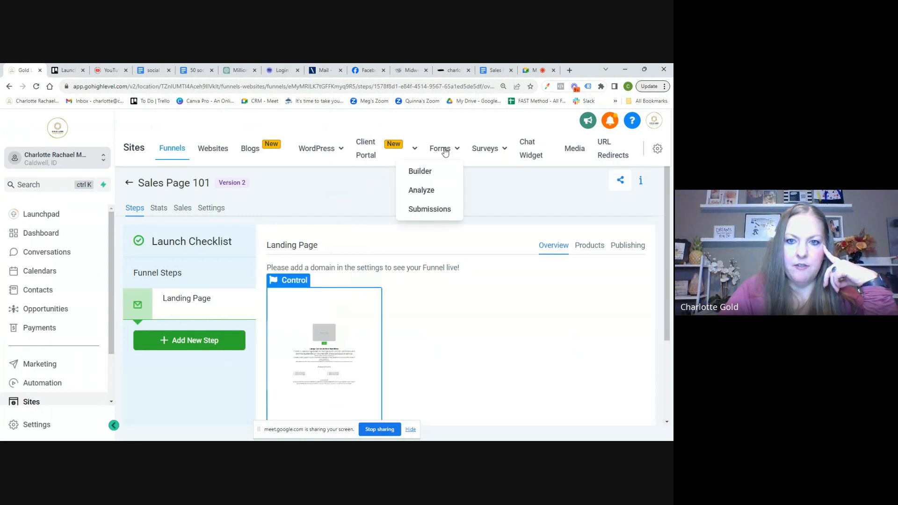
{"action": "left_click", "coordinate": [423, 173]}
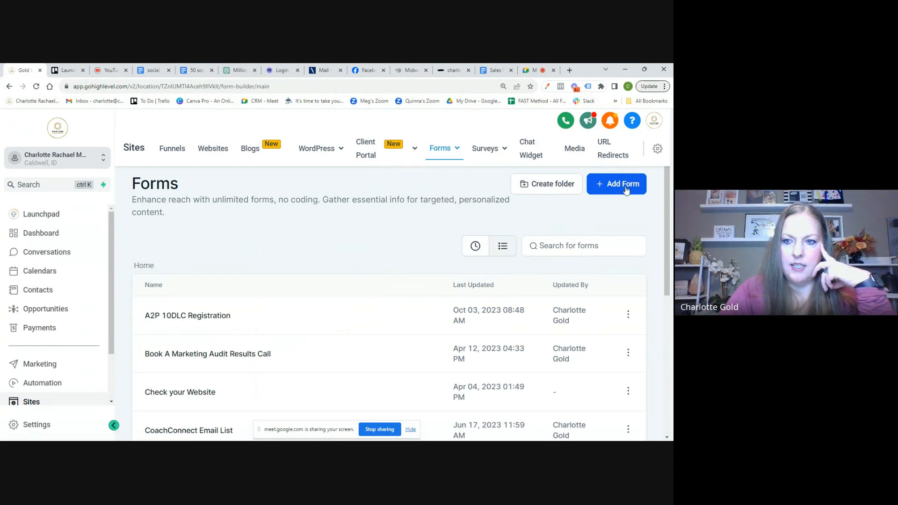
{"action": "left_click", "coordinate": [625, 188]}
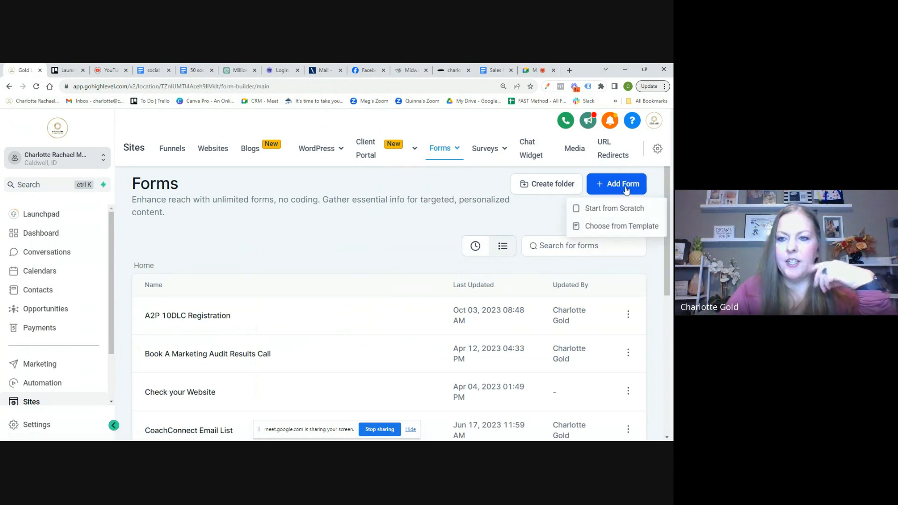
{"action": "left_click", "coordinate": [620, 214]}
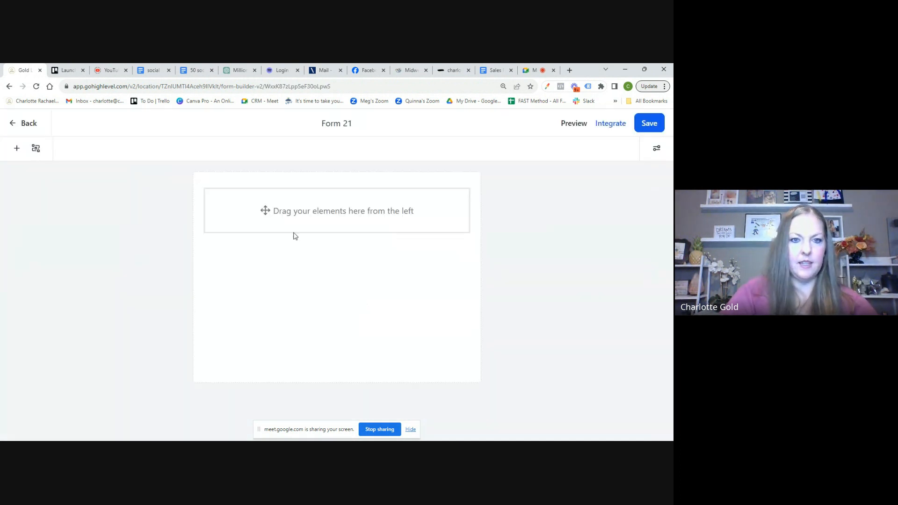
Add First Name, Last Name, Phone and Email fields to the form, arranged in that order.
{"action": "left_click", "coordinate": [18, 150]}
{"action": "left_click_drag", "start_coordinate": [90, 254], "coordinate": [308, 206]}
{"action": "left_click_drag", "start_coordinate": [156, 261], "coordinate": [227, 272]}
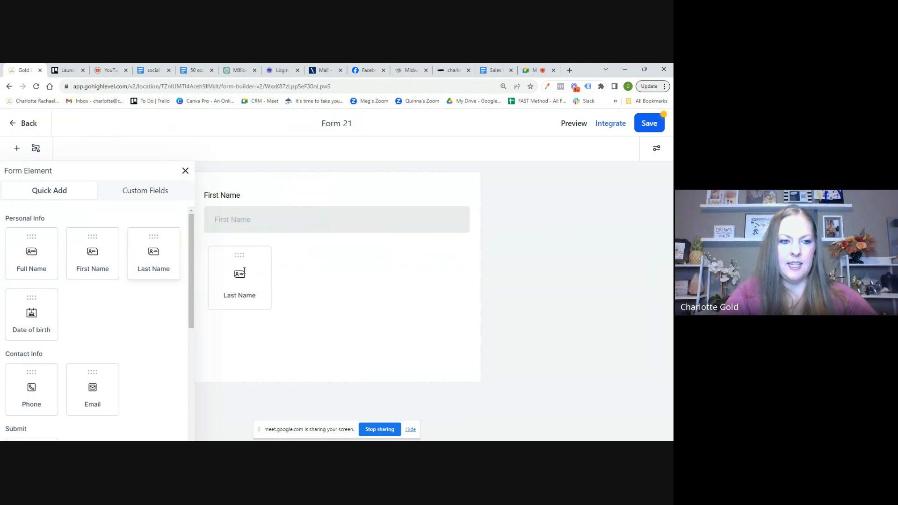
{"action": "scroll", "coordinate": [131, 328], "scroll_direction": "down", "scroll_amount": 2}
{"action": "left_click_drag", "start_coordinate": [100, 293], "coordinate": [272, 312]}
{"action": "left_click_drag", "start_coordinate": [18, 281], "coordinate": [269, 371]}
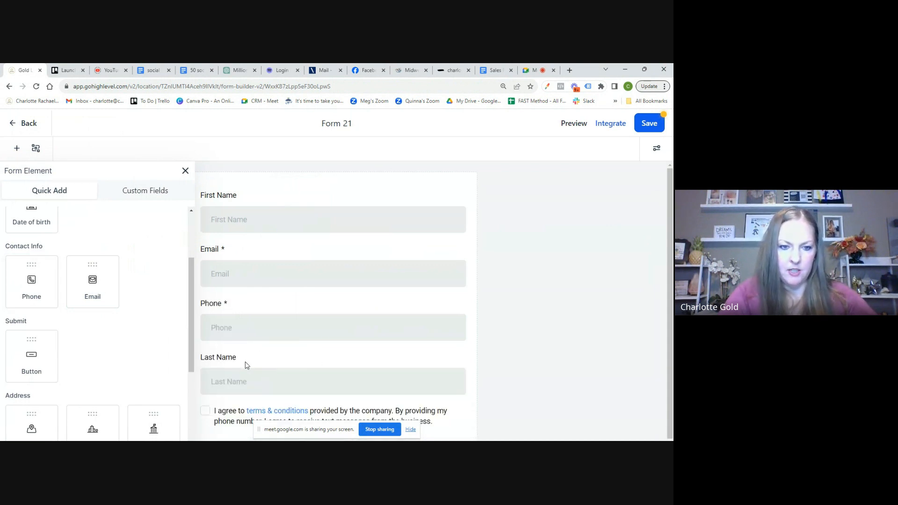
{"action": "left_click_drag", "start_coordinate": [247, 365], "coordinate": [238, 253]}
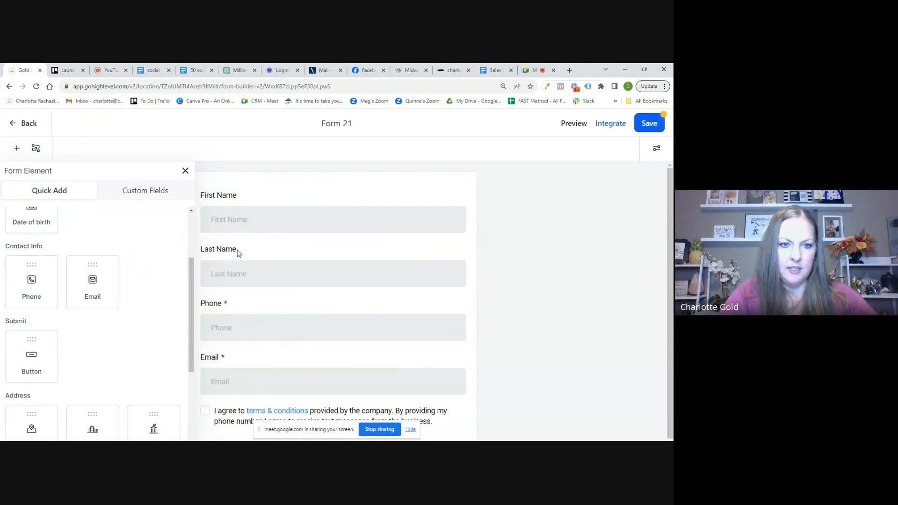
Make the form's First Name and Last Name fields required.
{"action": "left_click", "coordinate": [257, 222]}
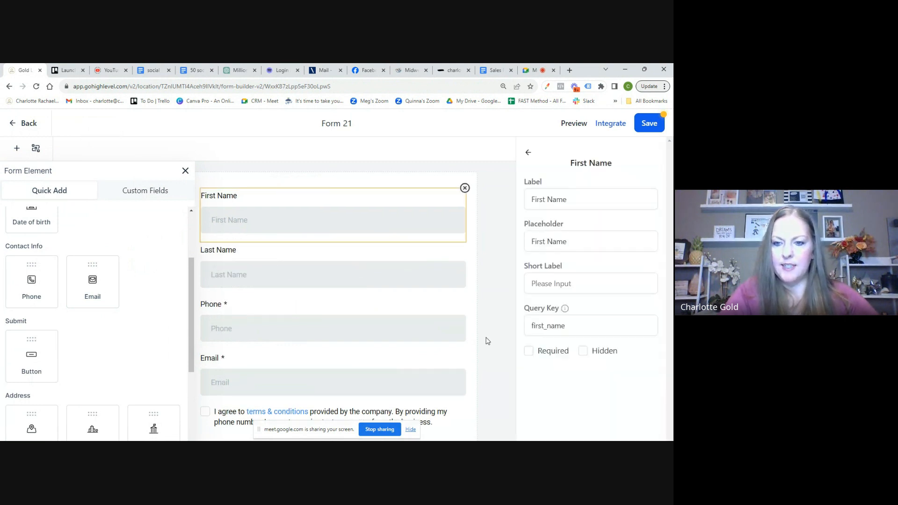
{"action": "left_click", "coordinate": [528, 351]}
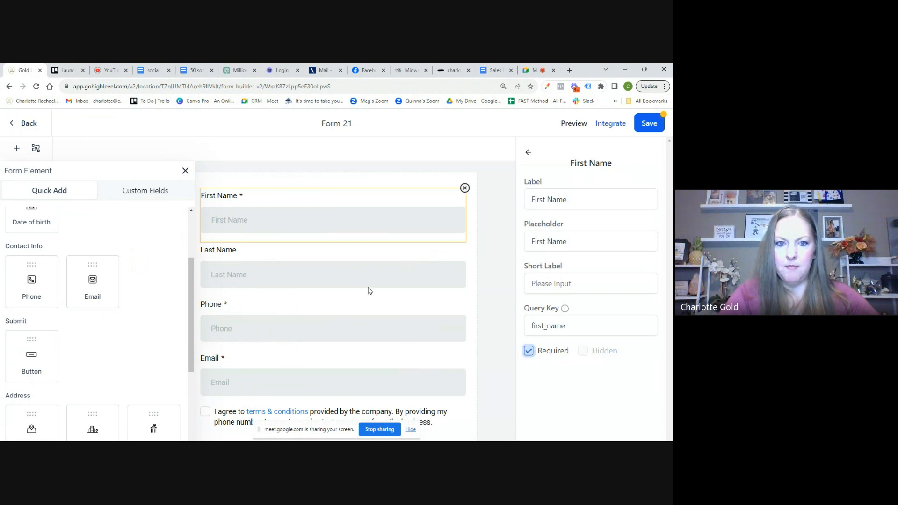
{"action": "left_click", "coordinate": [258, 267]}
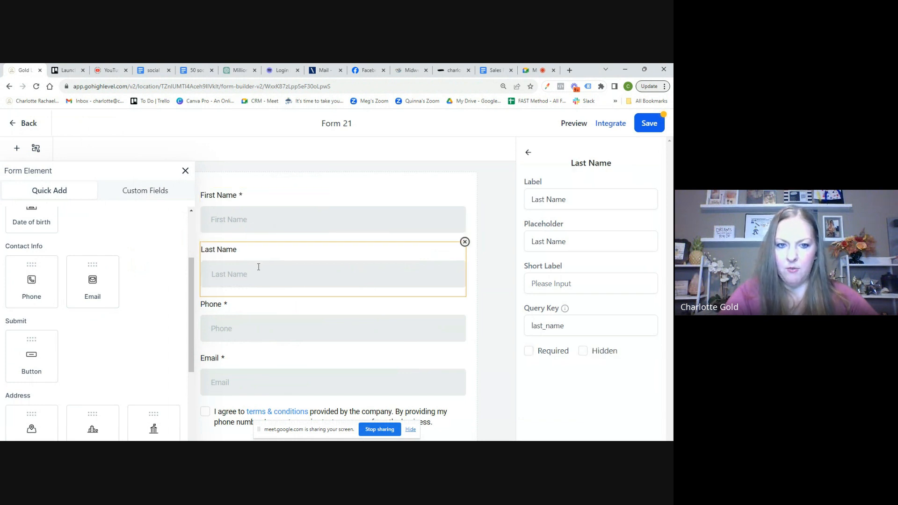
{"action": "left_click", "coordinate": [528, 350]}
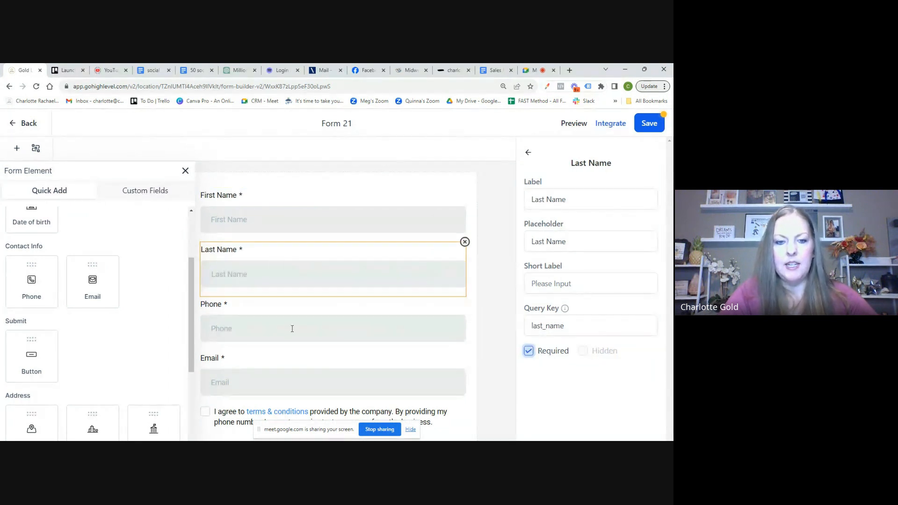
{"action": "scroll", "coordinate": [392, 330], "scroll_direction": "down", "scroll_amount": 1}
{"action": "scroll", "coordinate": [392, 330], "scroll_direction": "up", "scroll_amount": 1}
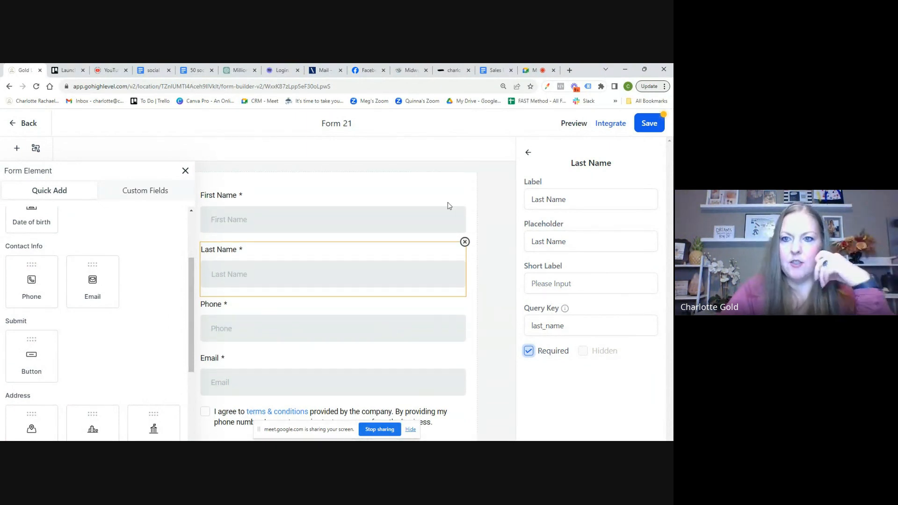
{"action": "left_click", "coordinate": [529, 155]}
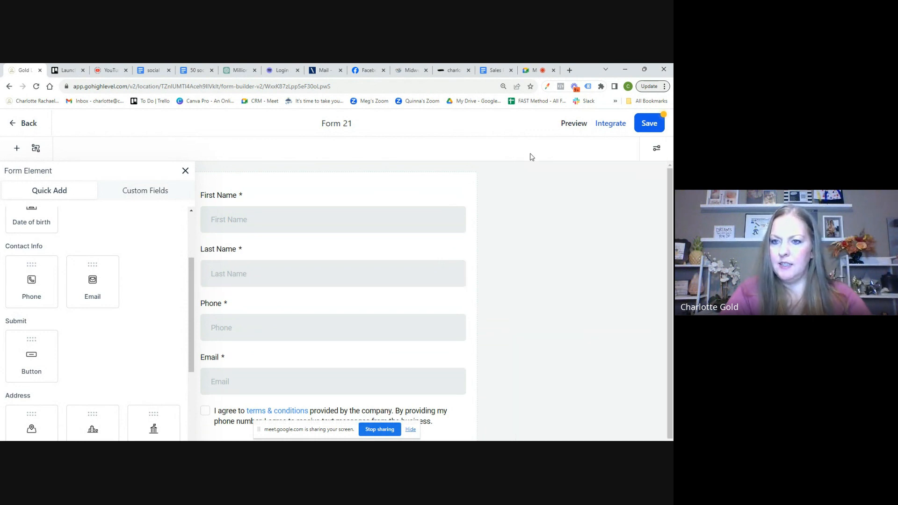
Rename the form as Email Collect 101 and save it.
{"action": "left_click", "coordinate": [656, 149]}
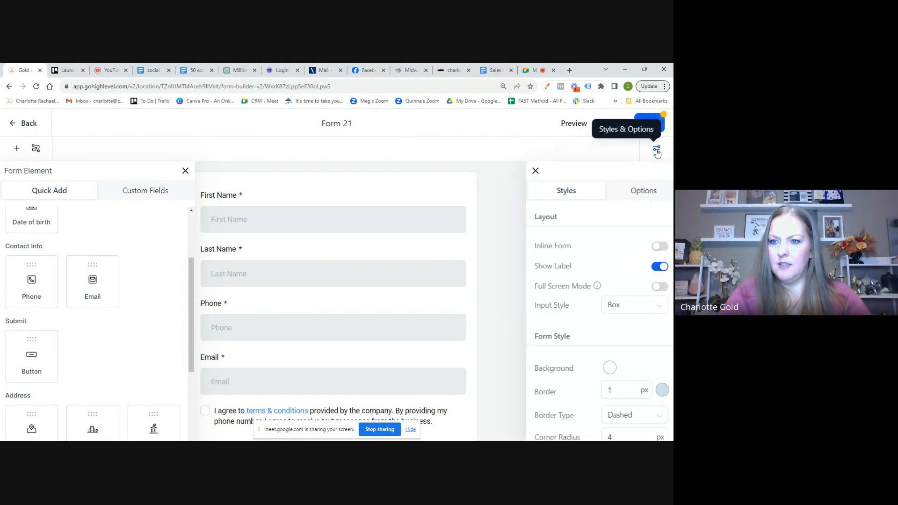
{"action": "left_click", "coordinate": [623, 196]}
{"action": "left_click", "coordinate": [584, 241]}
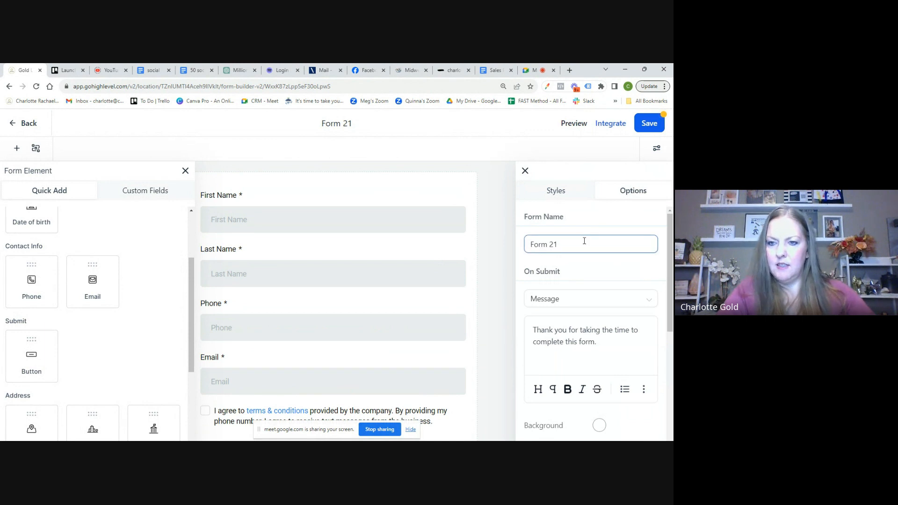
{"action": "triple_click", "coordinate": [535, 249]}
{"action": "type", "text": "Sales"}
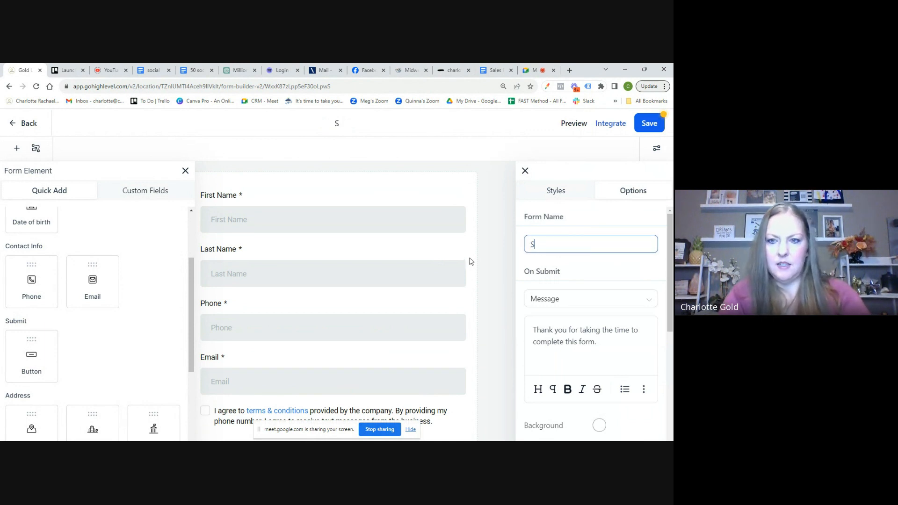
{"action": "key", "text": "BackSpace"}
{"action": "key", "text": "BackSpace"}
{"action": "key", "text": "BackSpace"}
{"action": "key", "text": "BackSpace"}
{"action": "key", "text": "BackSpace"}
{"action": "type", "text": "Em"}
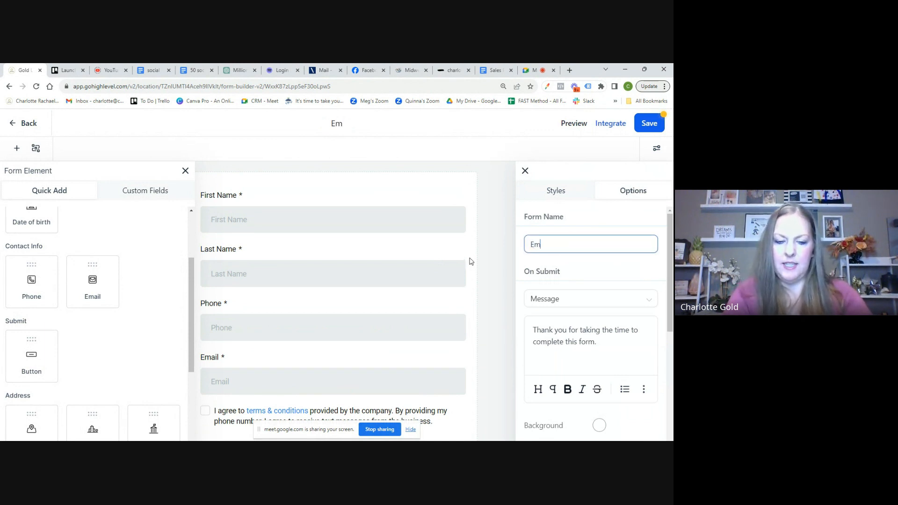
{"action": "type", "text": "ail Collect"}
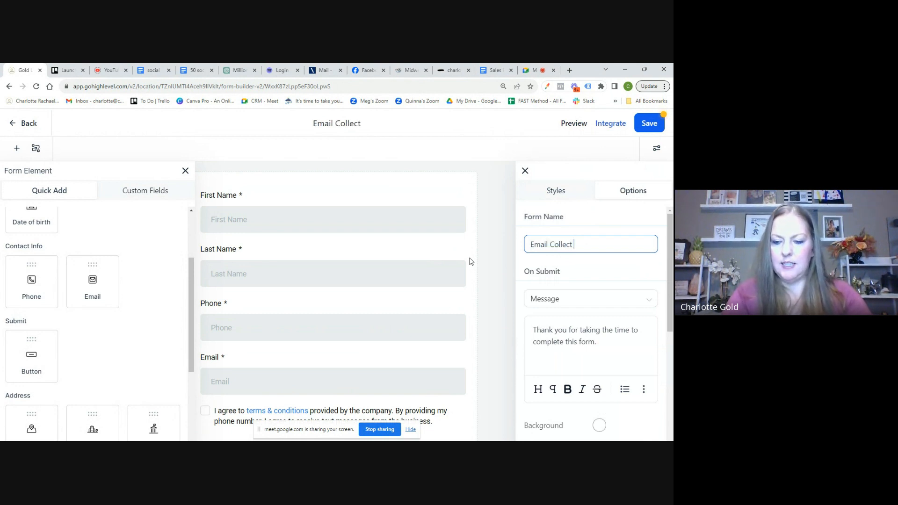
{"action": "type", "text": " 101"}
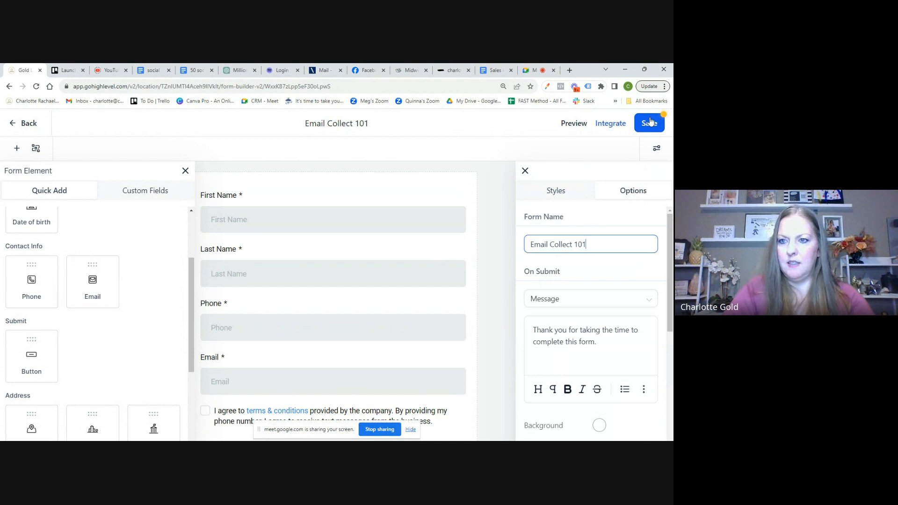
{"action": "left_click", "coordinate": [651, 122]}
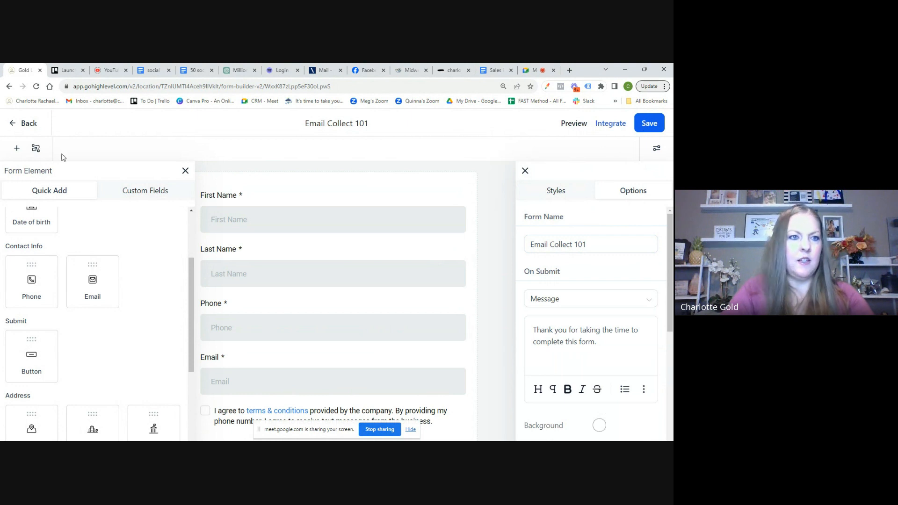
Return to the forms list, view the System 101 form from its second page, and go back to the list.
{"action": "left_click", "coordinate": [13, 126]}
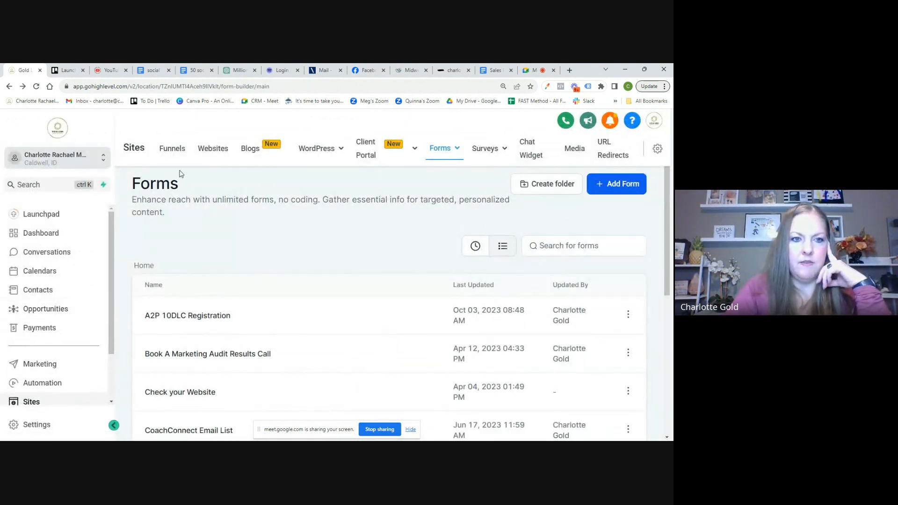
{"action": "scroll", "coordinate": [241, 324], "scroll_direction": "down", "scroll_amount": 10}
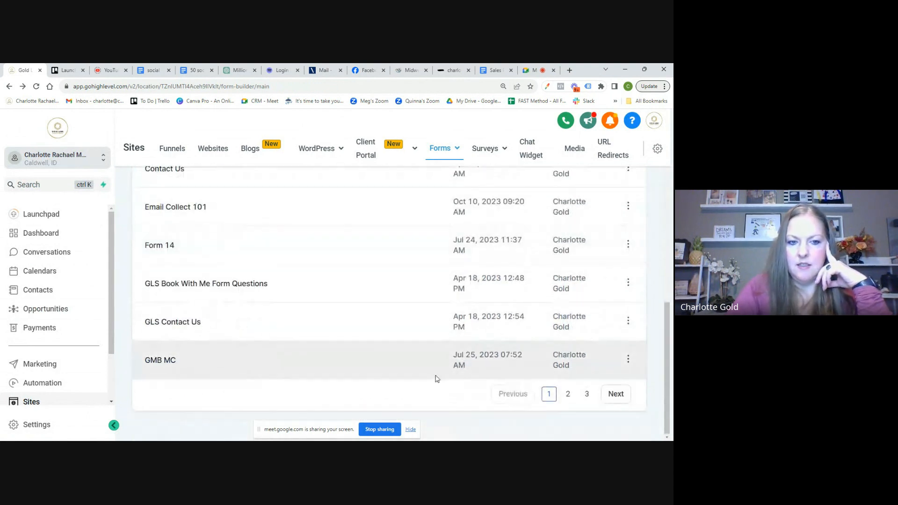
{"action": "left_click", "coordinate": [568, 394]}
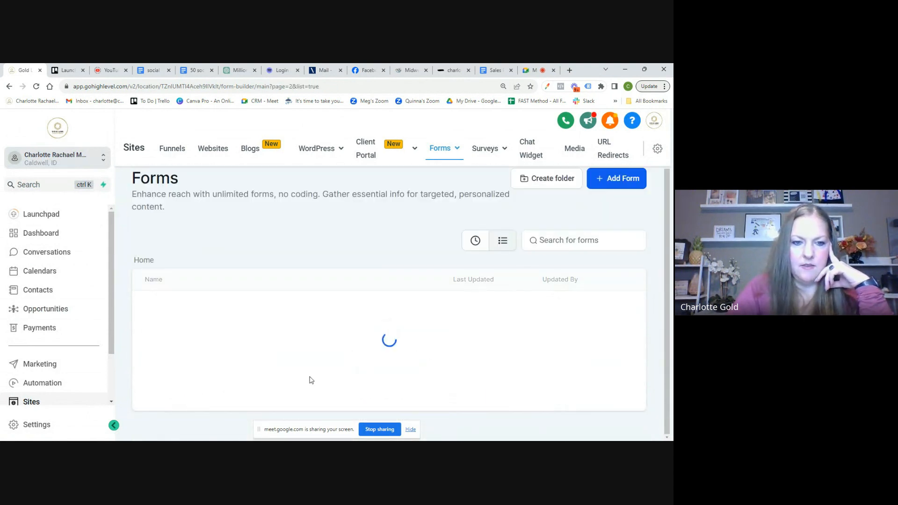
{"action": "left_click", "coordinate": [163, 321]}
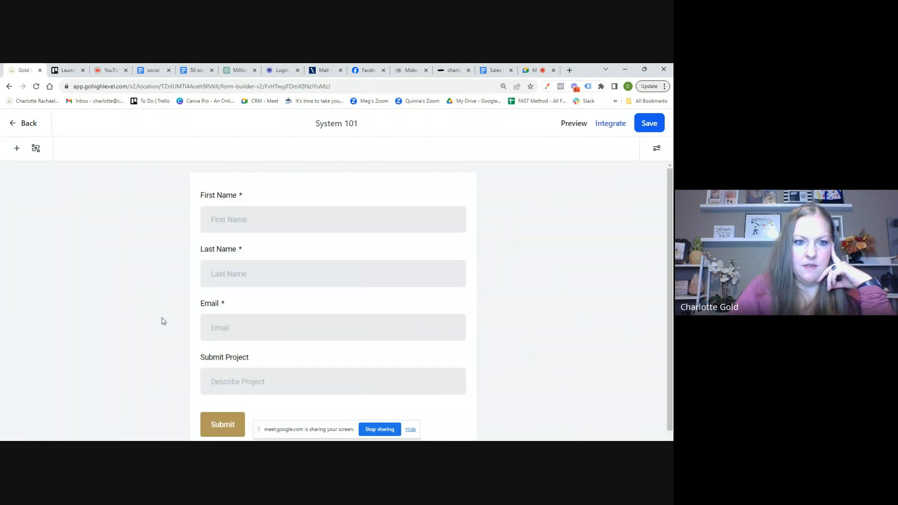
{"action": "left_click", "coordinate": [13, 124]}
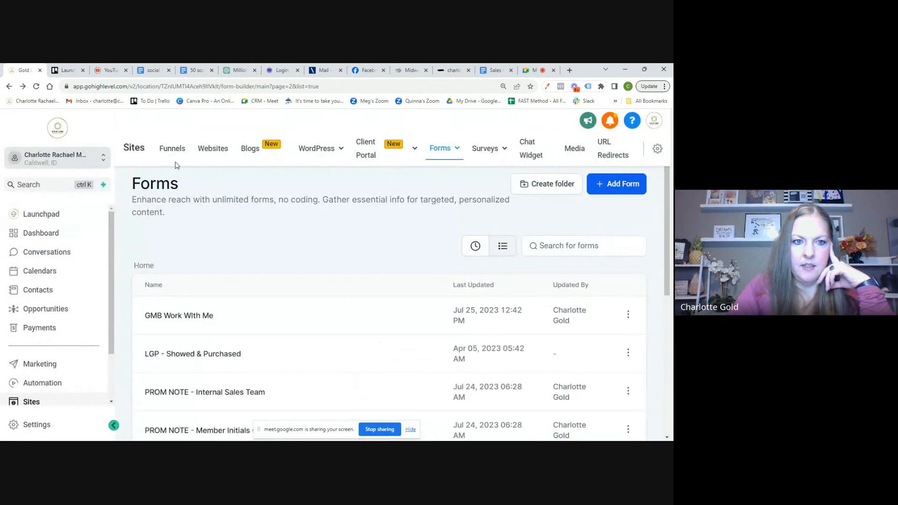
Open the Landing Page of the Sales Page 101 funnel, found on the second page of the funnels list, for editing.
{"action": "left_click", "coordinate": [172, 151]}
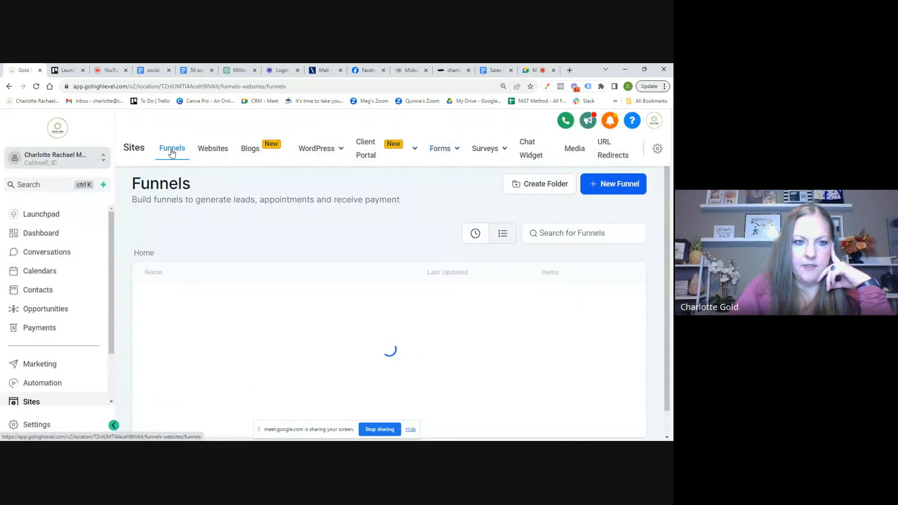
{"action": "scroll", "coordinate": [307, 325], "scroll_direction": "down", "scroll_amount": 4}
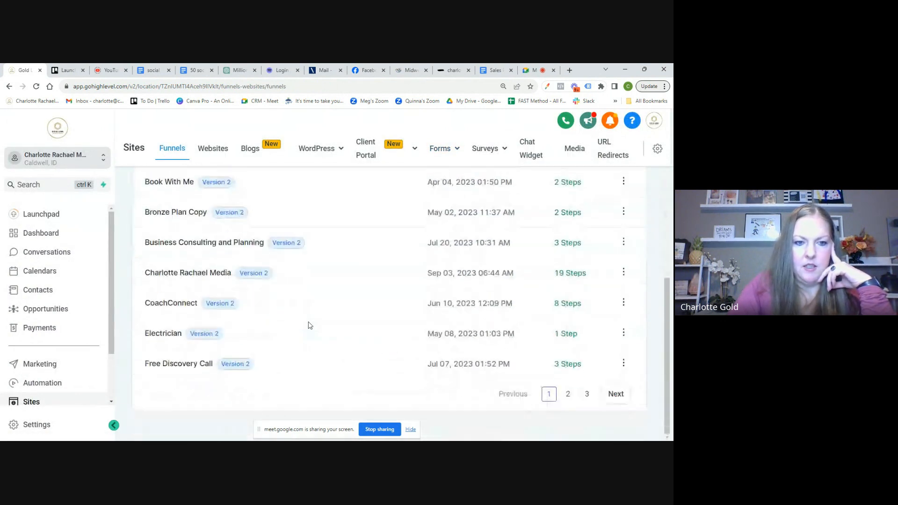
{"action": "left_click", "coordinate": [568, 395]}
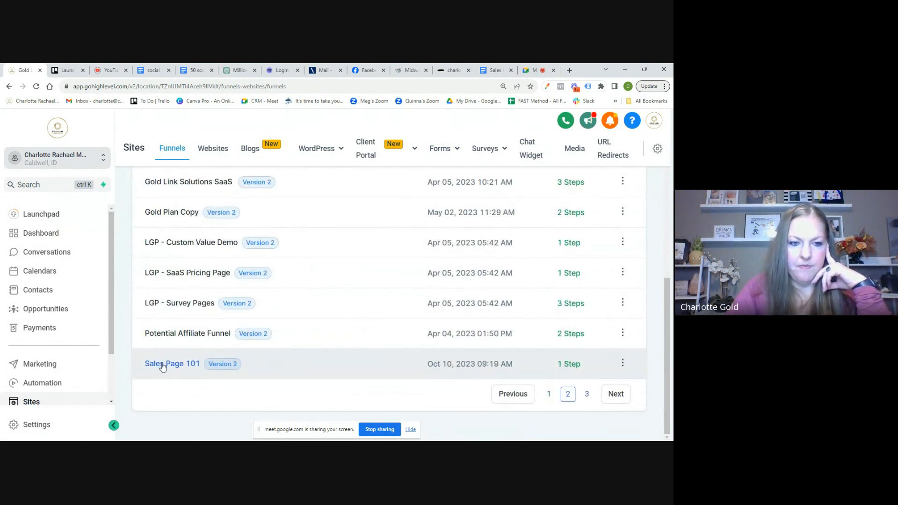
{"action": "left_click", "coordinate": [162, 364]}
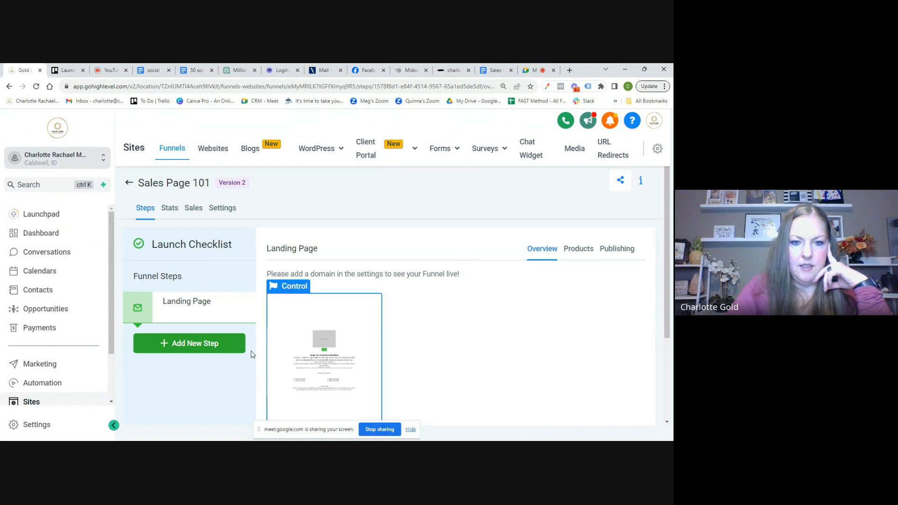
{"action": "left_click", "coordinate": [296, 365]}
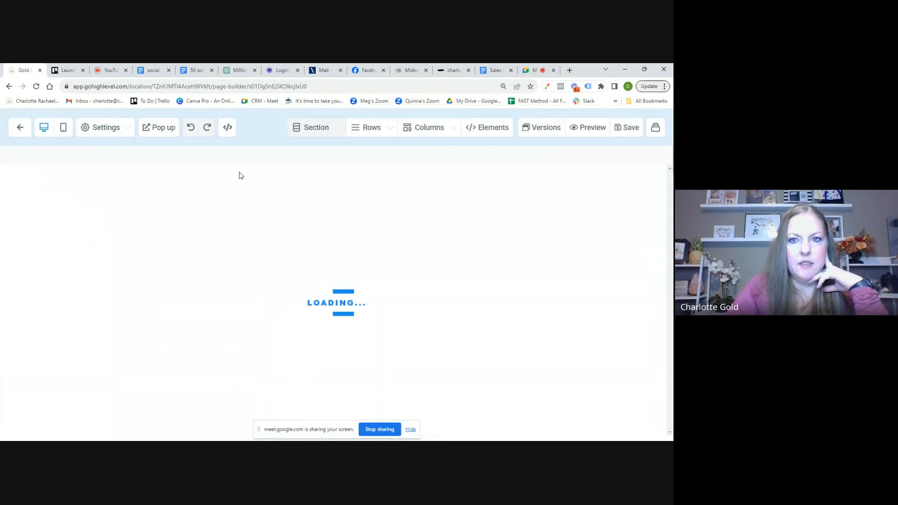
Add a form element below the image in the landing page's popup and assign the Email Collect 101 form to it.
{"action": "left_click", "coordinate": [162, 132]}
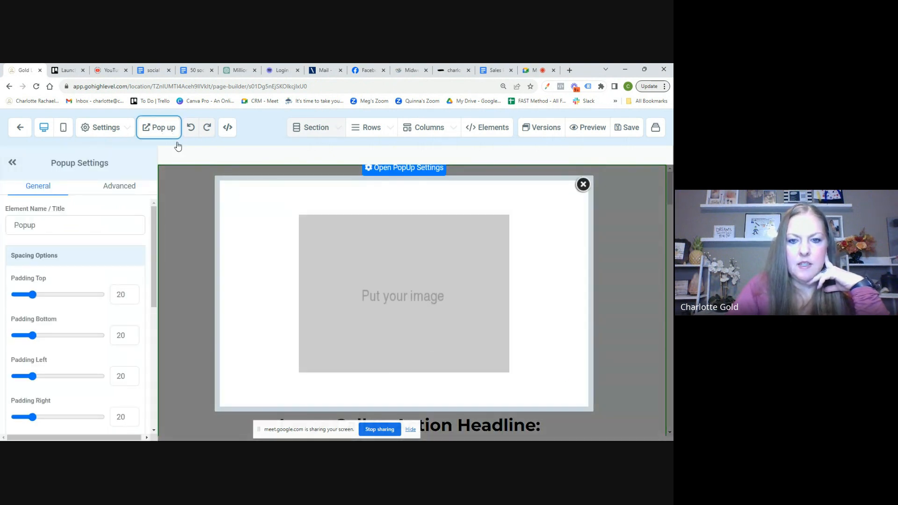
{"action": "left_click", "coordinate": [404, 377]}
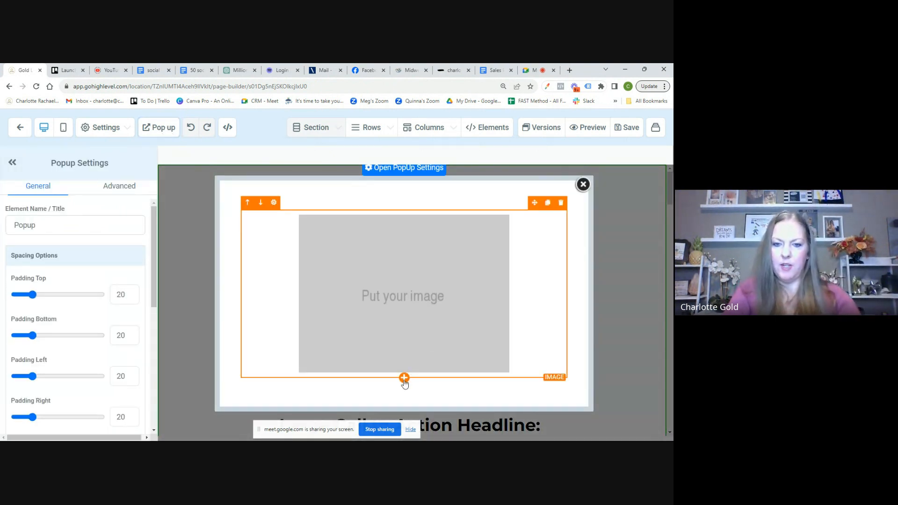
{"action": "scroll", "coordinate": [561, 341], "scroll_direction": "down", "scroll_amount": 3}
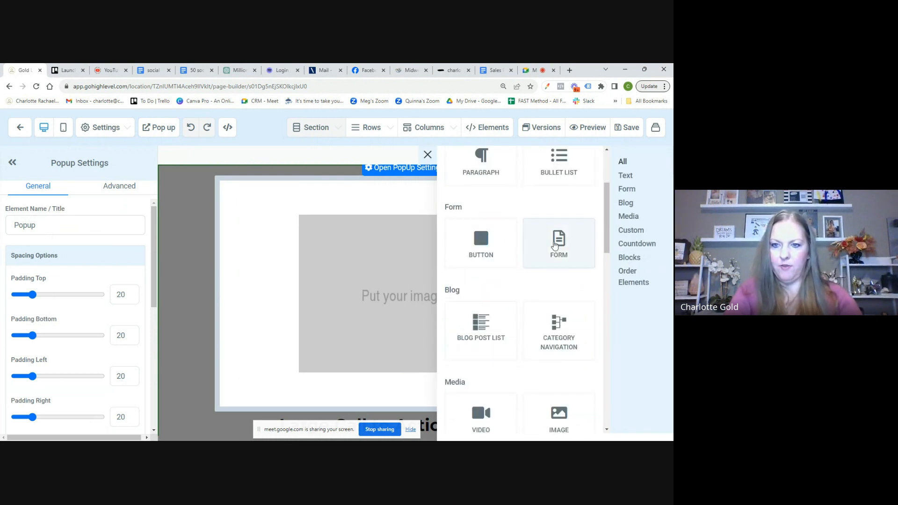
{"action": "left_click", "coordinate": [556, 244]}
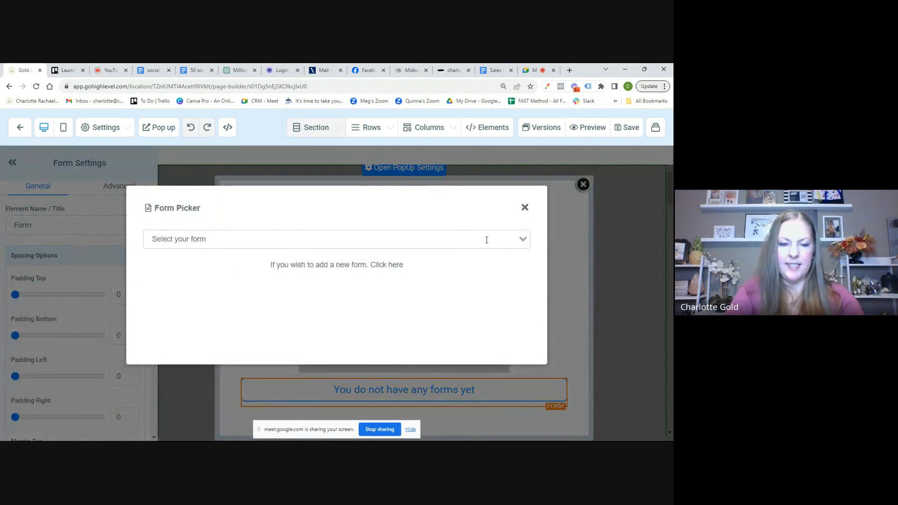
{"action": "left_click", "coordinate": [487, 240]}
{"action": "scroll", "coordinate": [295, 303], "scroll_direction": "down", "scroll_amount": 1}
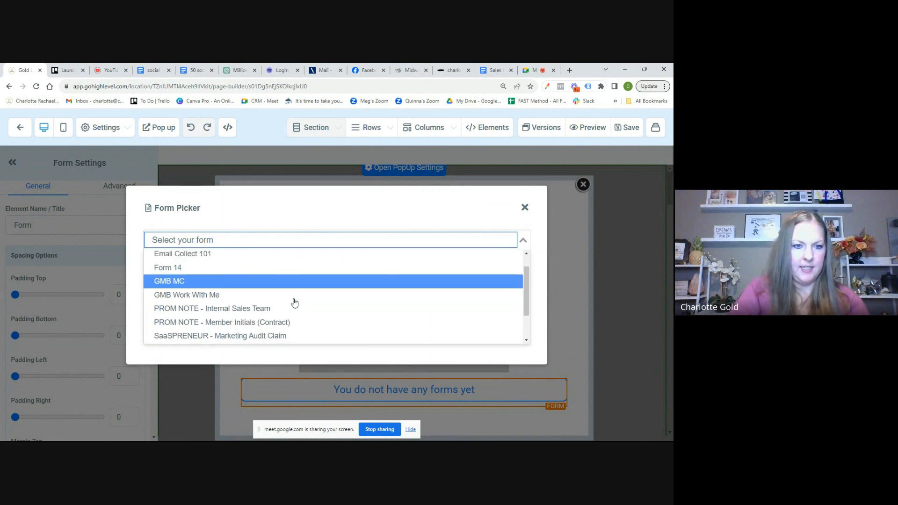
{"action": "scroll", "coordinate": [211, 274], "scroll_direction": "up", "scroll_amount": 1}
{"action": "left_click", "coordinate": [209, 273]}
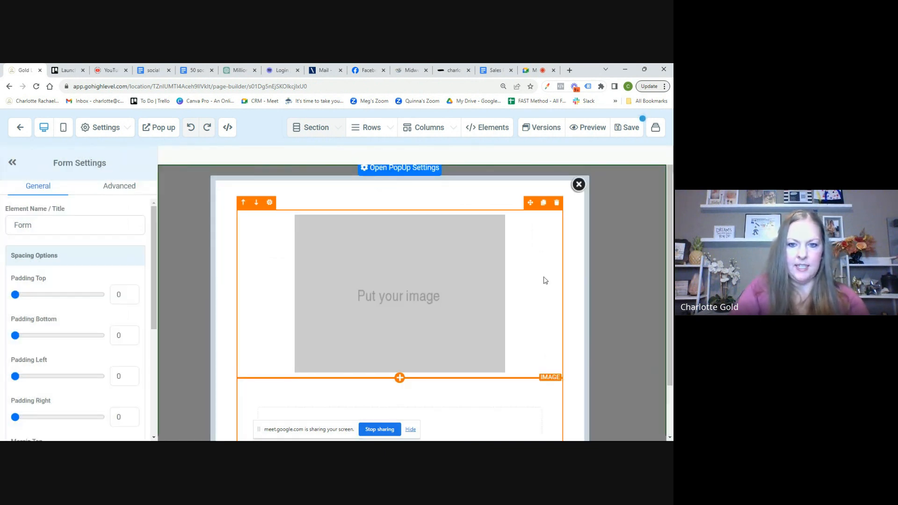
{"action": "scroll", "coordinate": [541, 310], "scroll_direction": "down", "scroll_amount": 2}
{"action": "scroll", "coordinate": [541, 310], "scroll_direction": "down", "scroll_amount": 7}
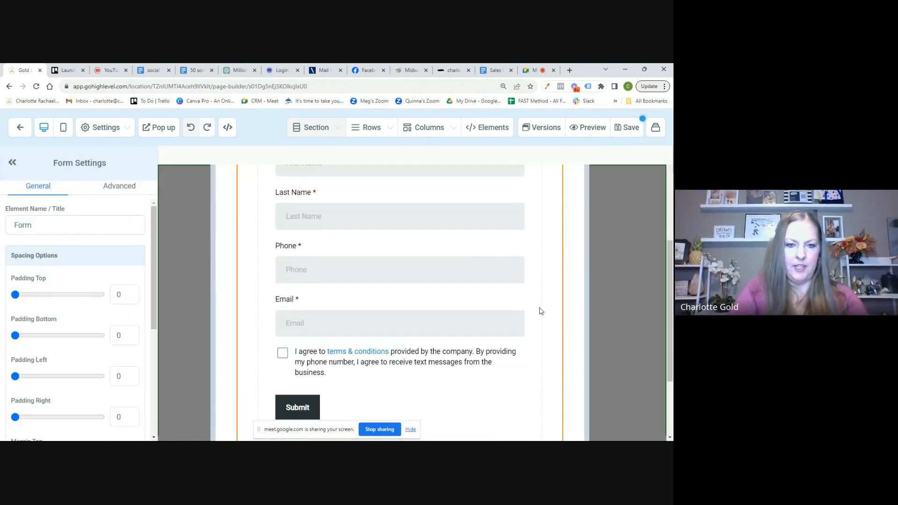
{"action": "scroll", "coordinate": [540, 310], "scroll_direction": "up", "scroll_amount": 7}
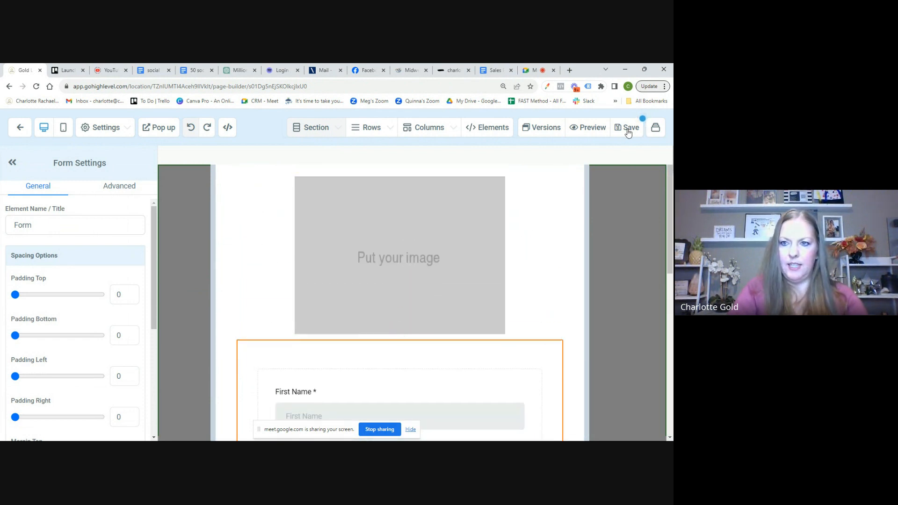
Save the landing page without filling in the SEO meta data, and close the popup editor.
{"action": "left_click", "coordinate": [629, 127]}
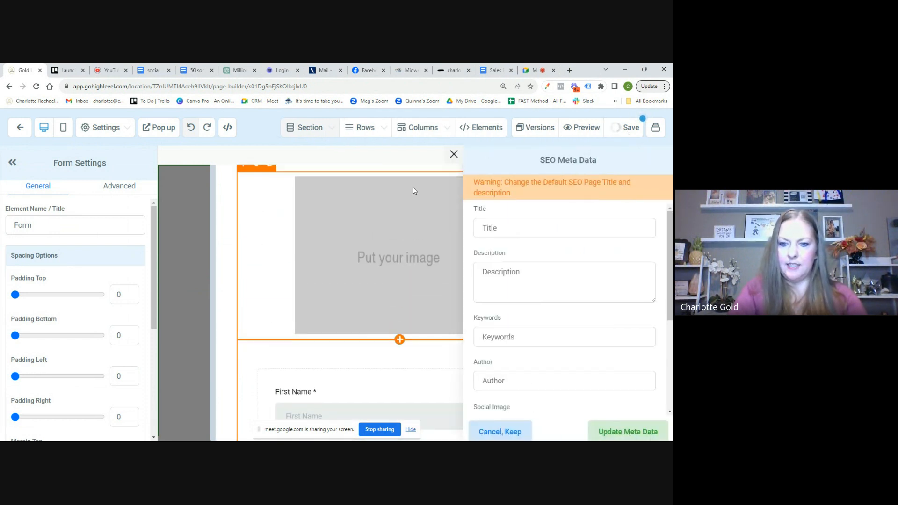
{"action": "left_click", "coordinate": [454, 154]}
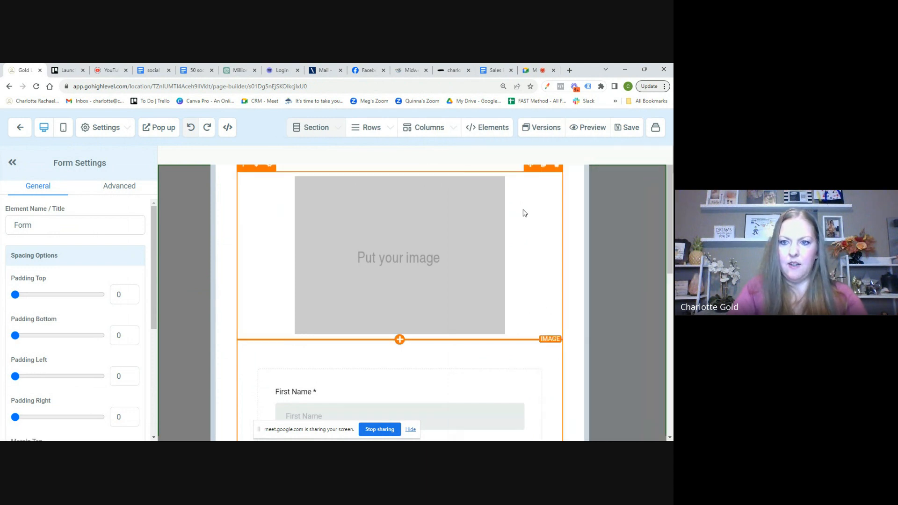
{"action": "left_click", "coordinate": [577, 185]}
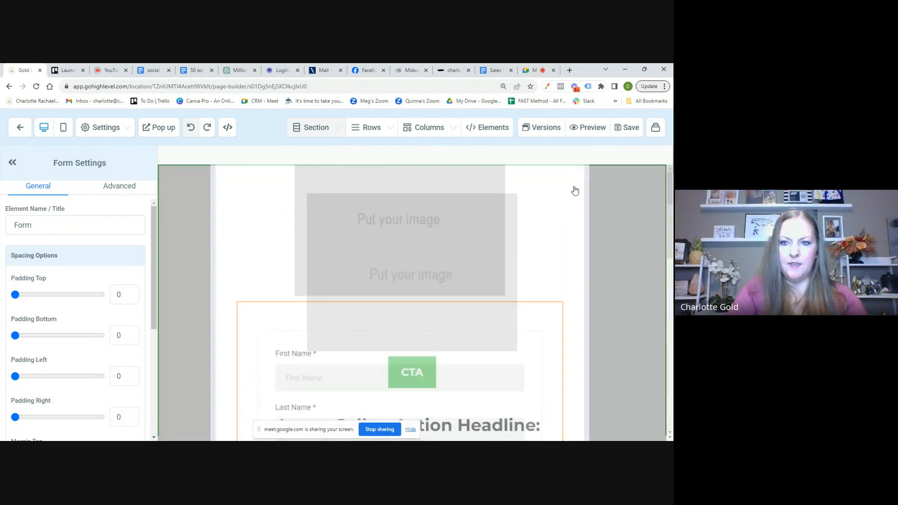
{"action": "scroll", "coordinate": [532, 281], "scroll_direction": "down", "scroll_amount": 2}
{"action": "scroll", "coordinate": [533, 286], "scroll_direction": "up", "scroll_amount": 2}
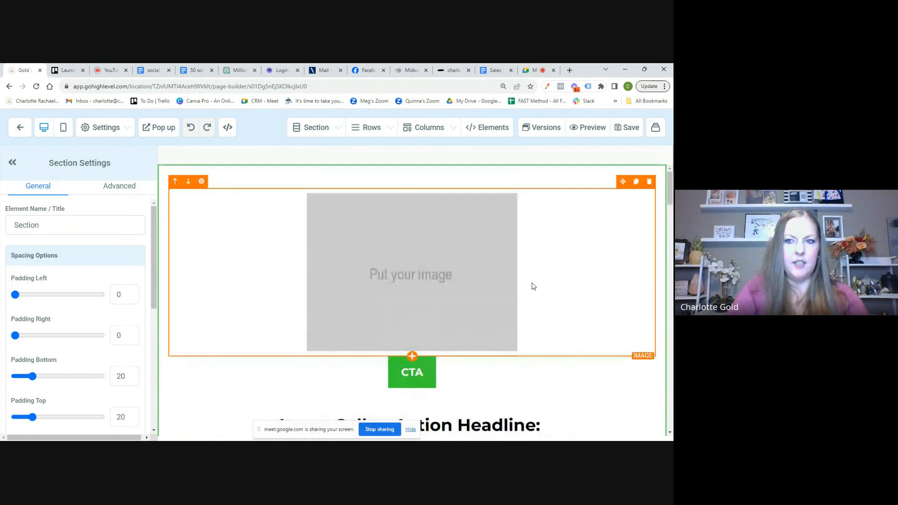
Return to the funnel steps and create a new step named Check out with the path checkout.
{"action": "left_click", "coordinate": [21, 130]}
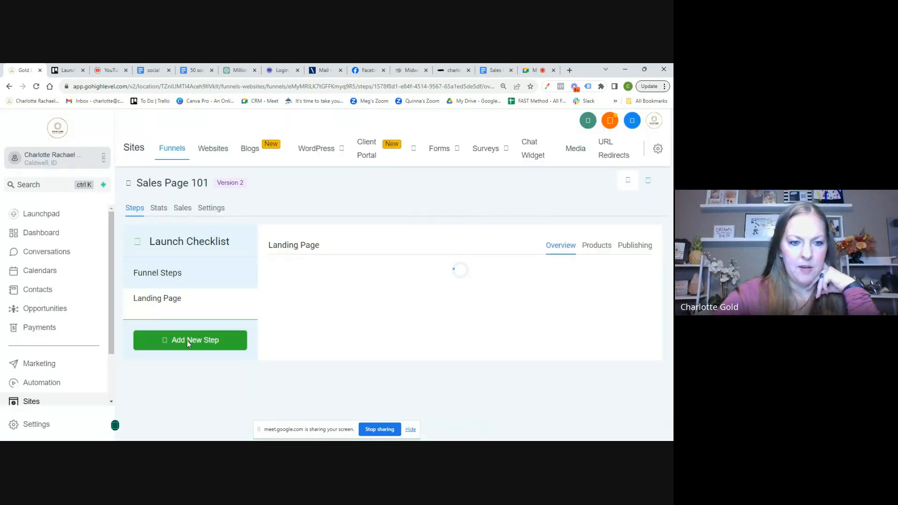
{"action": "left_click", "coordinate": [195, 343]}
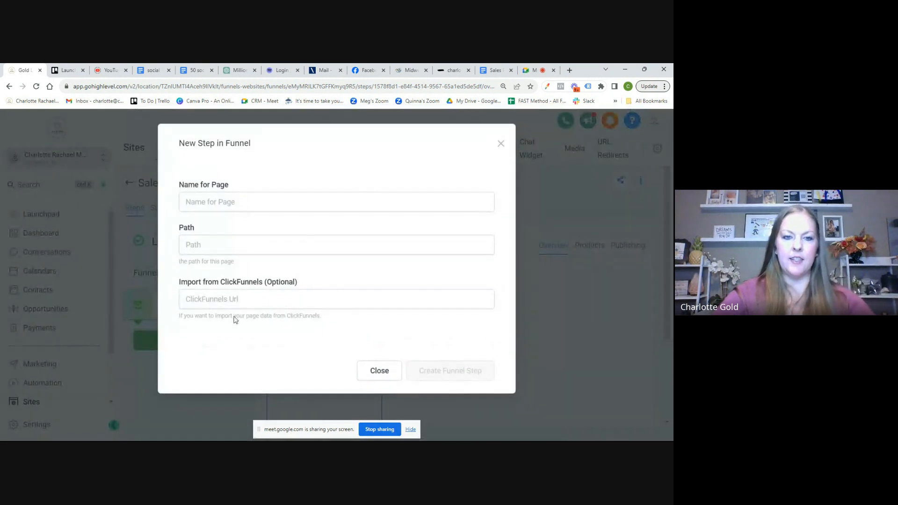
{"action": "left_click", "coordinate": [290, 196]}
{"action": "type", "text": "Check out"}
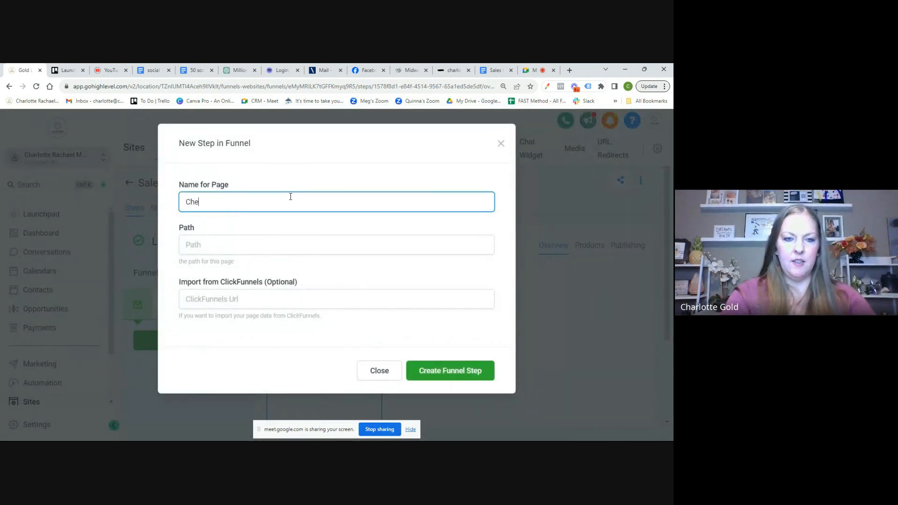
{"action": "key", "text": "Tab"}
{"action": "type", "text": "checkout"}
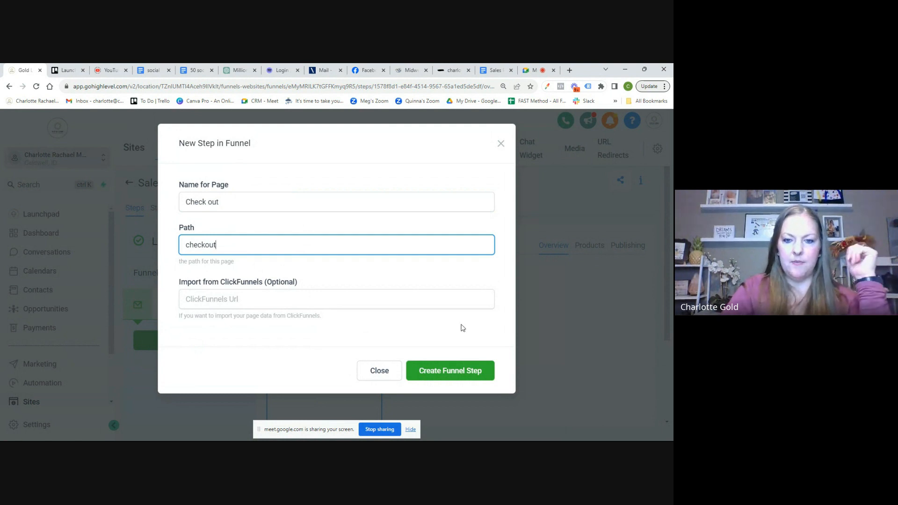
{"action": "left_click", "coordinate": [465, 372]}
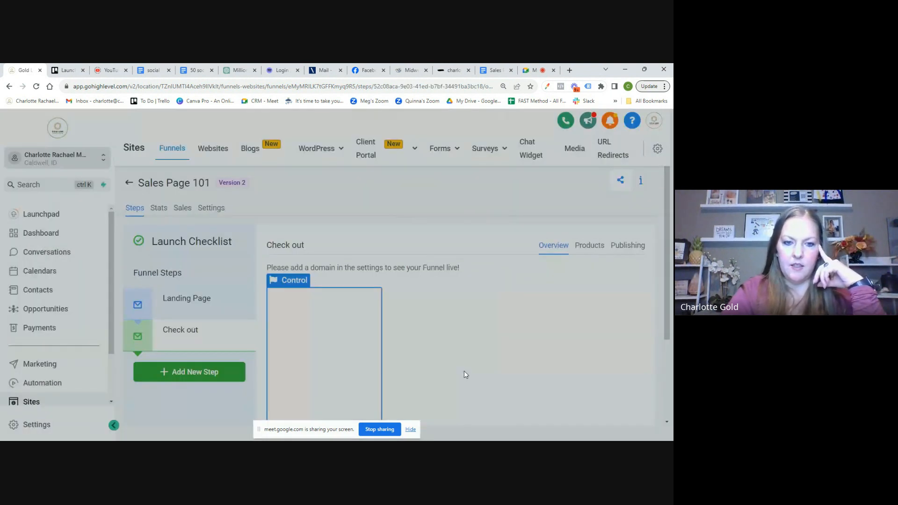
Open the Check out page for editing and add a full-width section containing a 1 column row.
{"action": "left_click", "coordinate": [325, 382]}
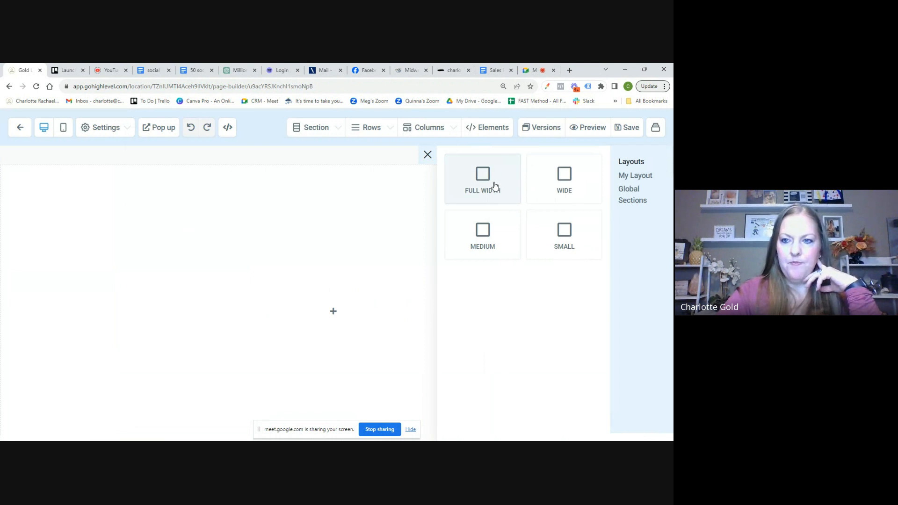
{"action": "left_click", "coordinate": [495, 187]}
{"action": "left_click", "coordinate": [411, 204]}
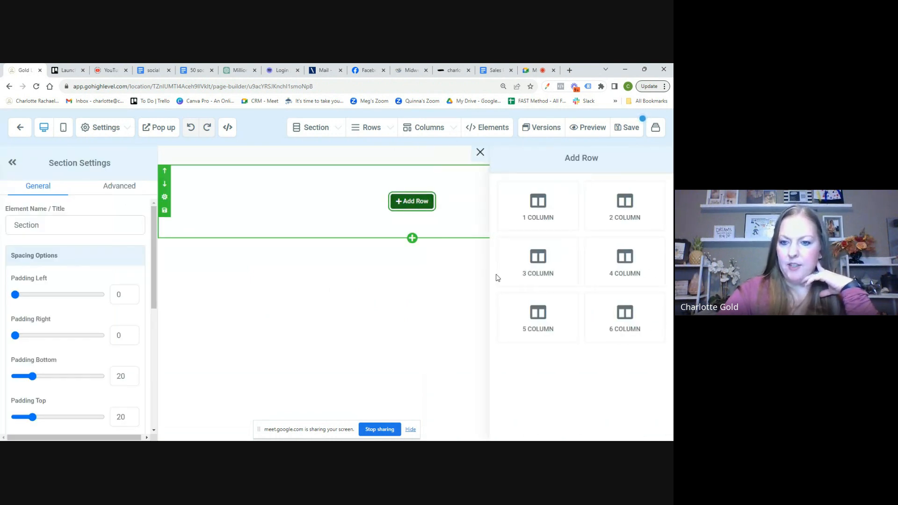
{"action": "left_click", "coordinate": [534, 209]}
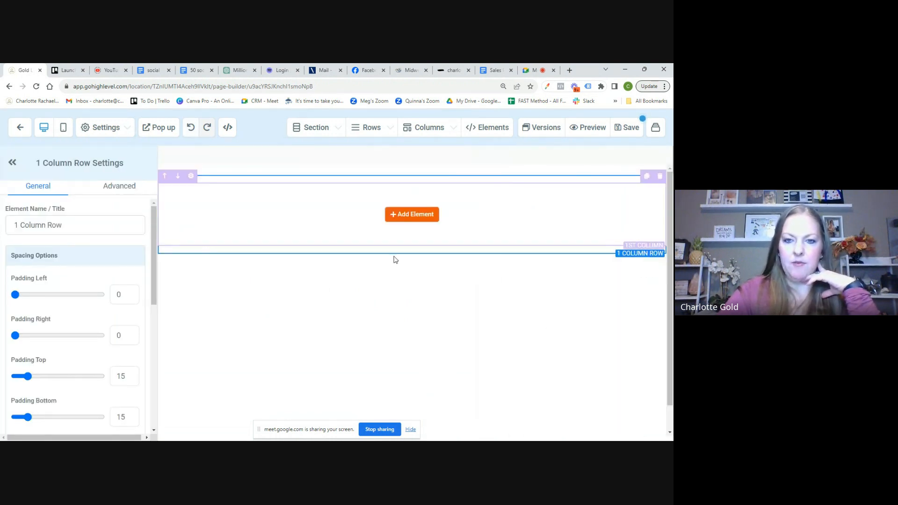
Add an image element to the row's empty column on the Check out page.
{"action": "left_click", "coordinate": [411, 218]}
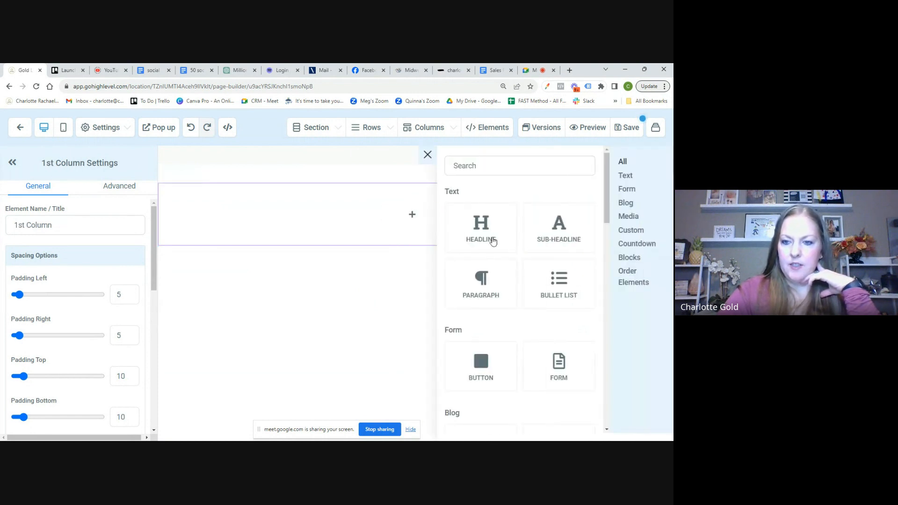
{"action": "scroll", "coordinate": [508, 280], "scroll_direction": "down", "scroll_amount": 3}
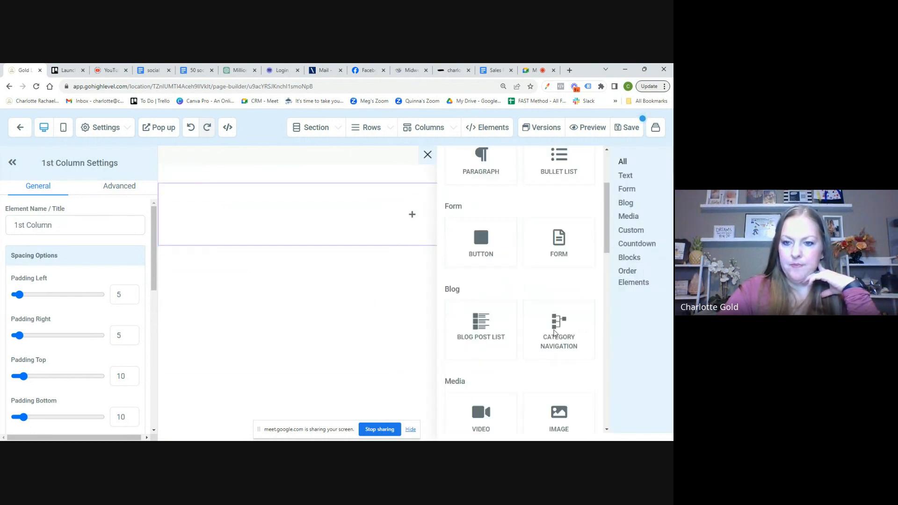
{"action": "scroll", "coordinate": [554, 332], "scroll_direction": "down", "scroll_amount": 3}
{"action": "left_click", "coordinate": [557, 296]}
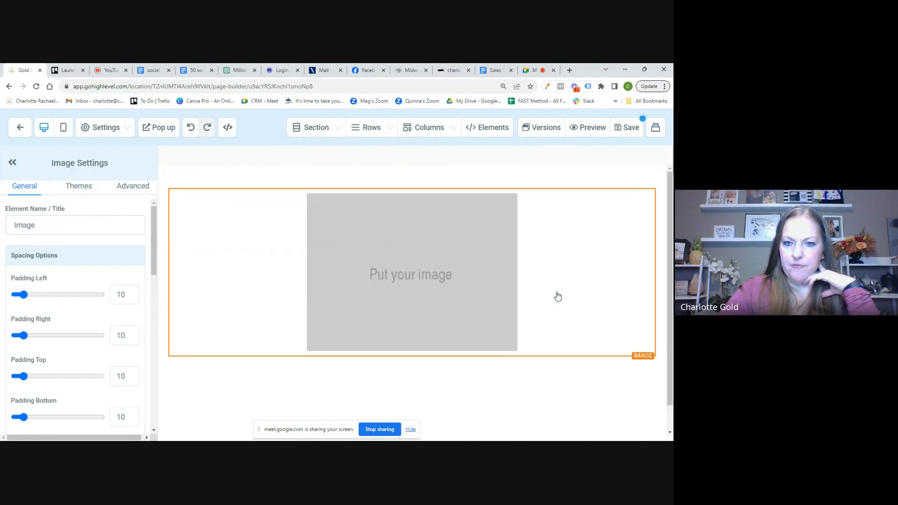
Add a 2 Step Order element below the image placeholder and look over its shipping and contact fields.
{"action": "left_click", "coordinate": [413, 358]}
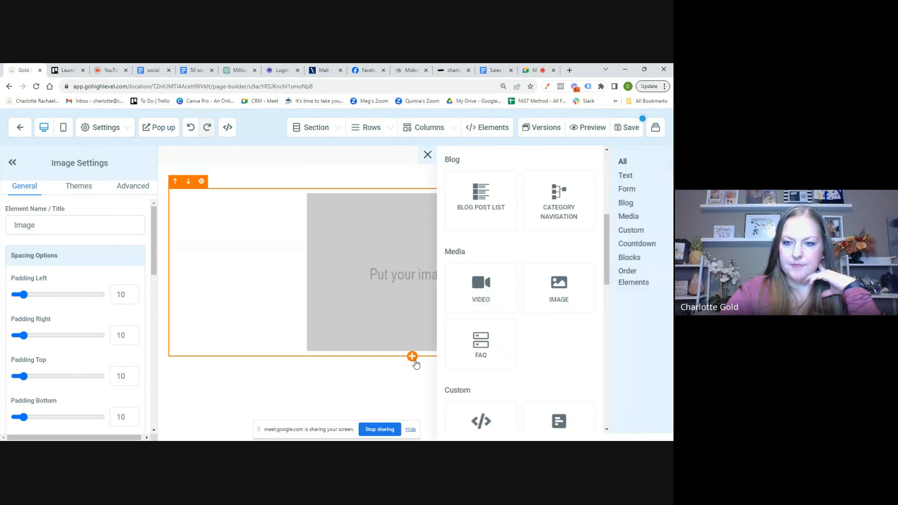
{"action": "scroll", "coordinate": [523, 356], "scroll_direction": "down", "scroll_amount": 10}
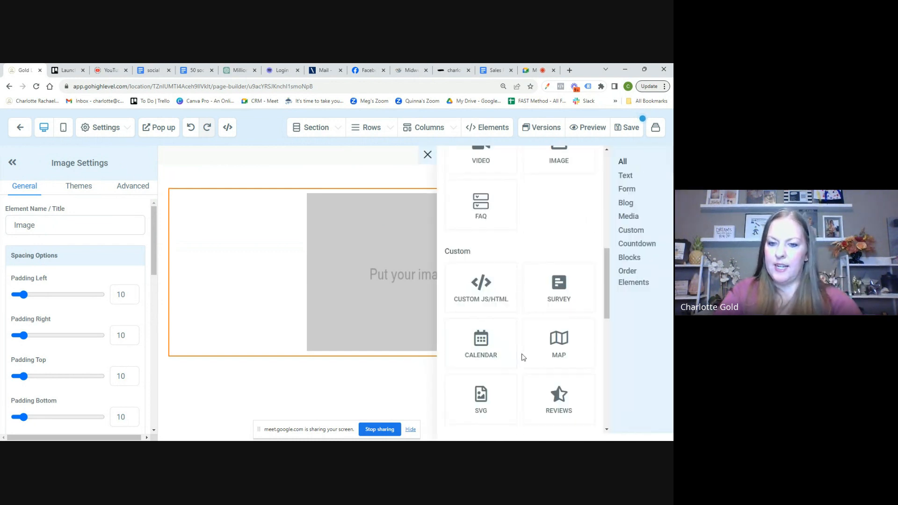
{"action": "scroll", "coordinate": [523, 356], "scroll_direction": "down", "scroll_amount": 2}
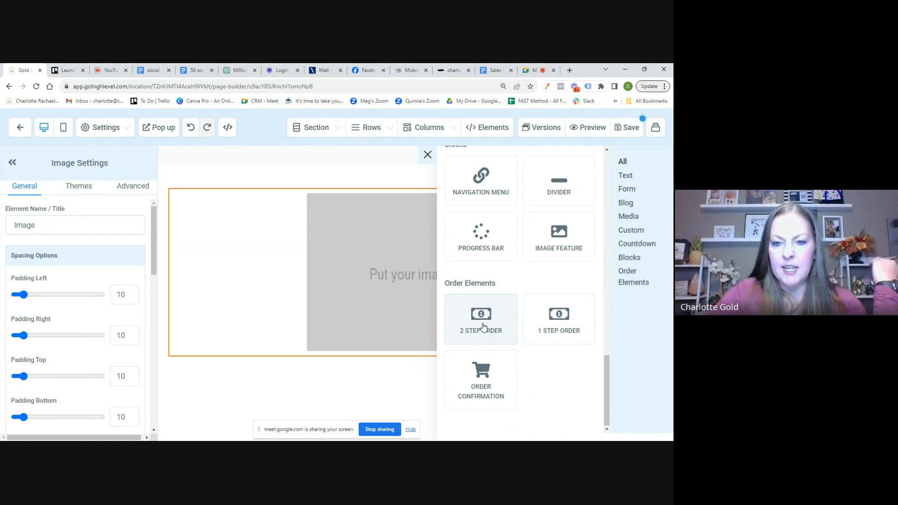
{"action": "left_click", "coordinate": [483, 326]}
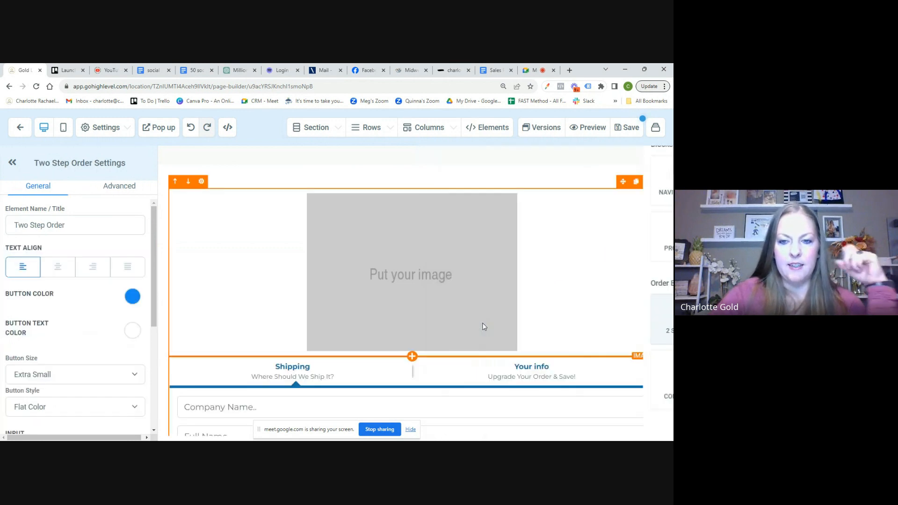
{"action": "scroll", "coordinate": [404, 336], "scroll_direction": "down", "scroll_amount": 2}
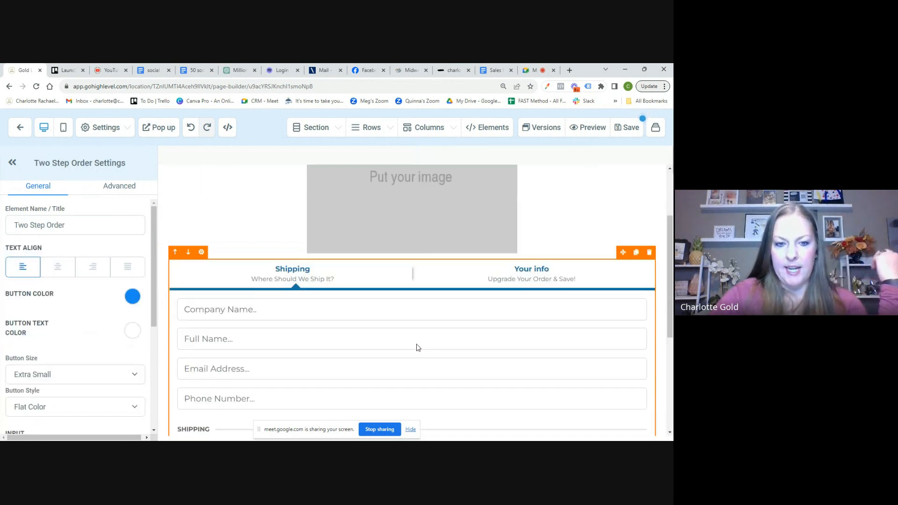
{"action": "scroll", "coordinate": [418, 347], "scroll_direction": "down", "scroll_amount": 1}
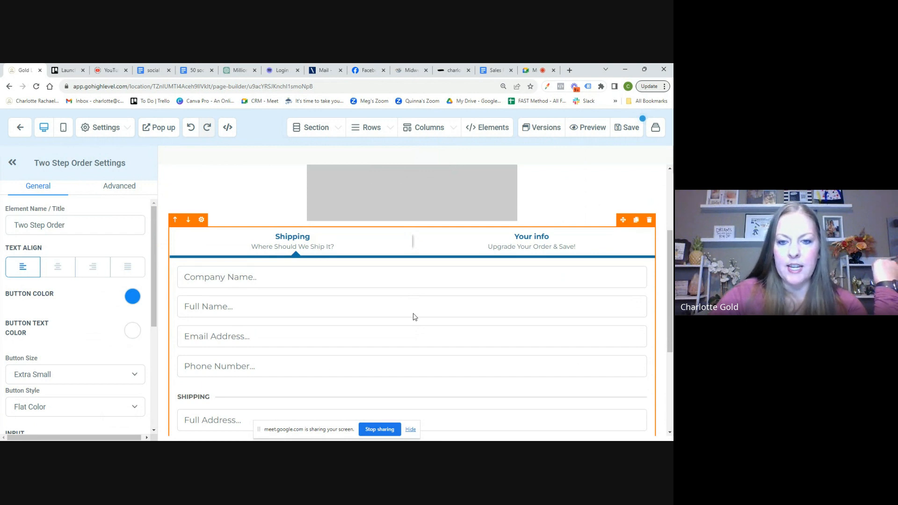
{"action": "scroll", "coordinate": [419, 322], "scroll_direction": "down", "scroll_amount": 1}
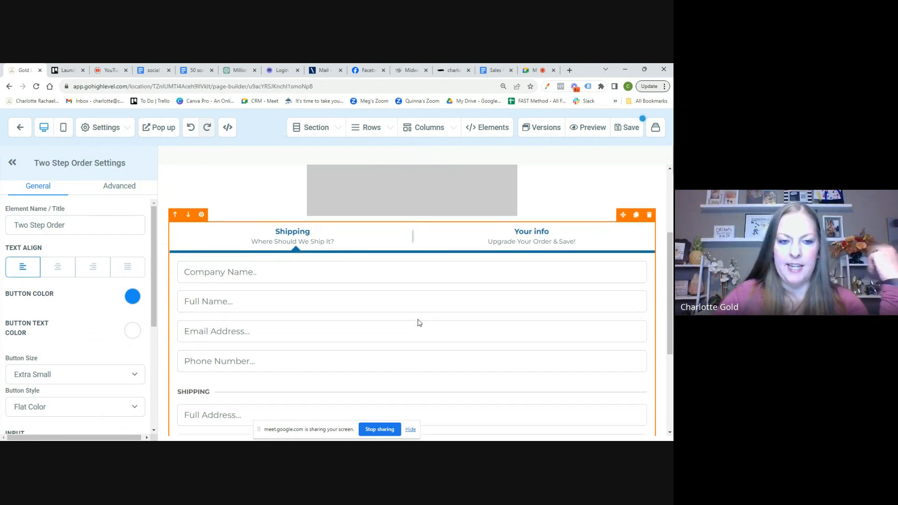
Set the two-step order form's Step 1 headline to "Your Info" and clear the Step 1 sub headline.
{"action": "scroll", "coordinate": [418, 322], "scroll_direction": "down", "scroll_amount": 3}
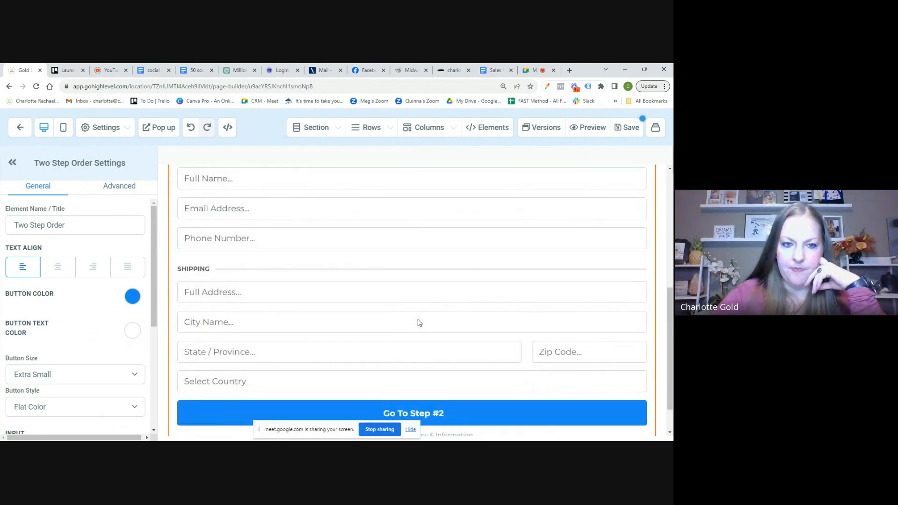
{"action": "scroll", "coordinate": [418, 323], "scroll_direction": "down", "scroll_amount": 1}
{"action": "scroll", "coordinate": [418, 323], "scroll_direction": "up", "scroll_amount": 3}
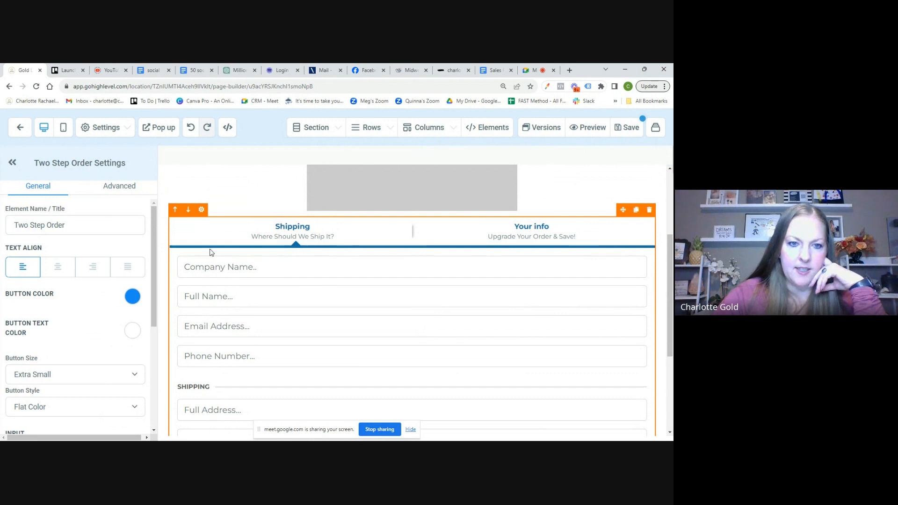
{"action": "scroll", "coordinate": [107, 336], "scroll_direction": "down", "scroll_amount": 1}
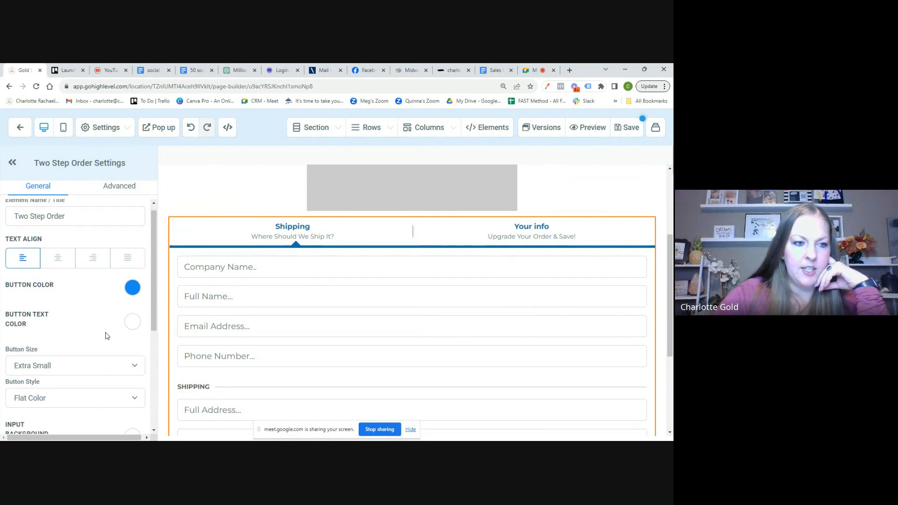
{"action": "scroll", "coordinate": [107, 336], "scroll_direction": "down", "scroll_amount": 3}
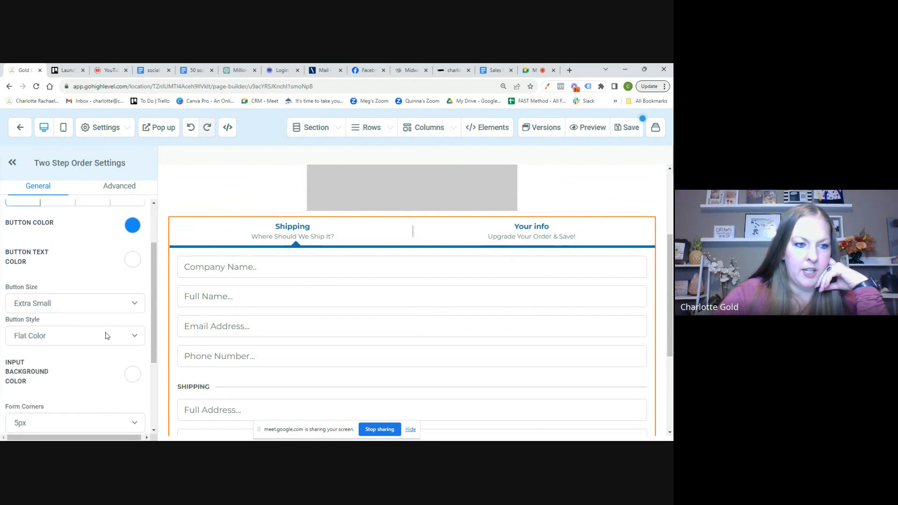
{"action": "left_click", "coordinate": [121, 192]}
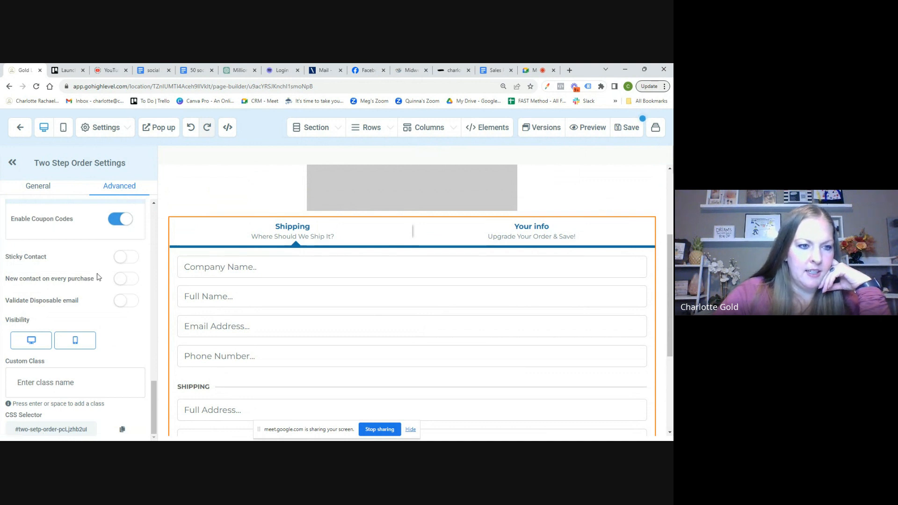
{"action": "scroll", "coordinate": [98, 276], "scroll_direction": "up", "scroll_amount": 10}
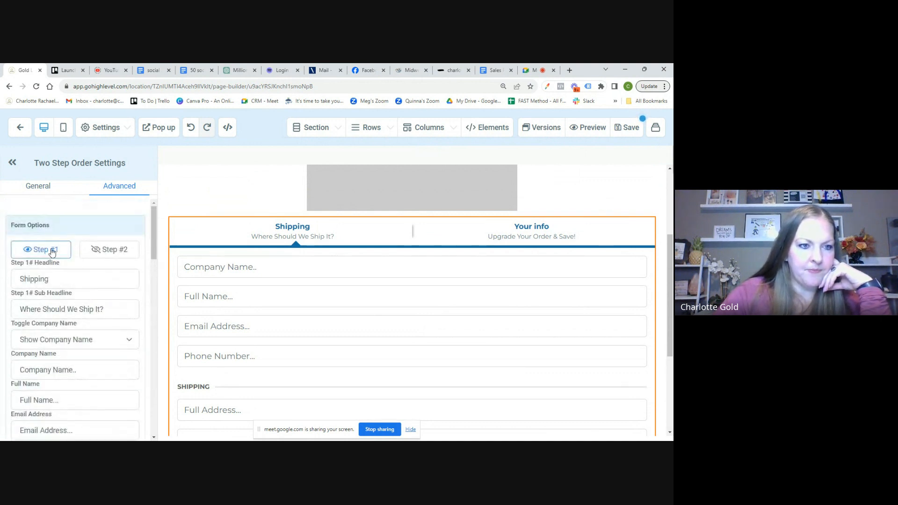
{"action": "left_click", "coordinate": [61, 278]}
{"action": "left_click_drag", "start_coordinate": [144, 279], "coordinate": [2, 284]}
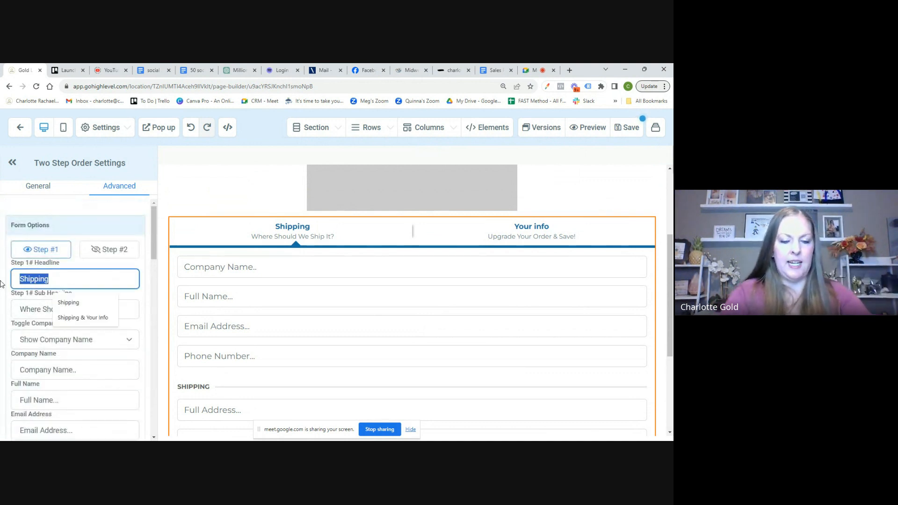
{"action": "type", "text": "Your Info"}
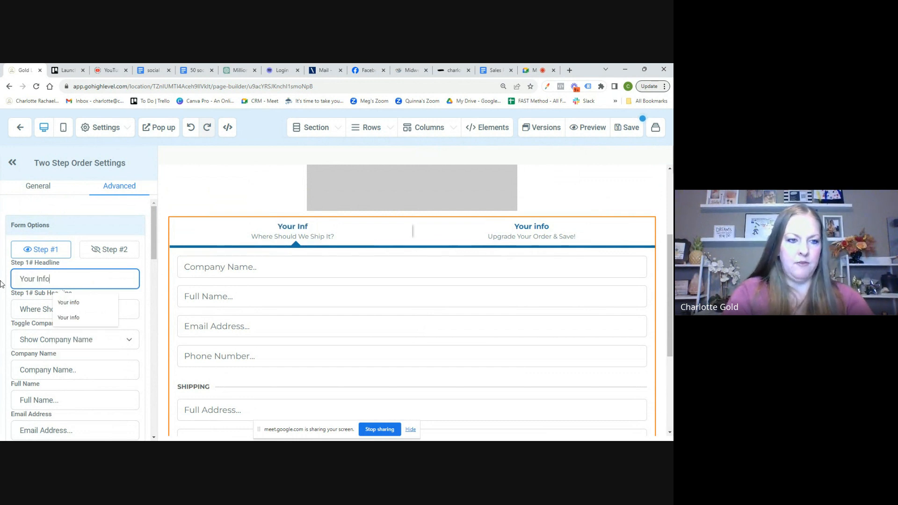
{"action": "left_click_drag", "start_coordinate": [131, 307], "coordinate": [1, 323]}
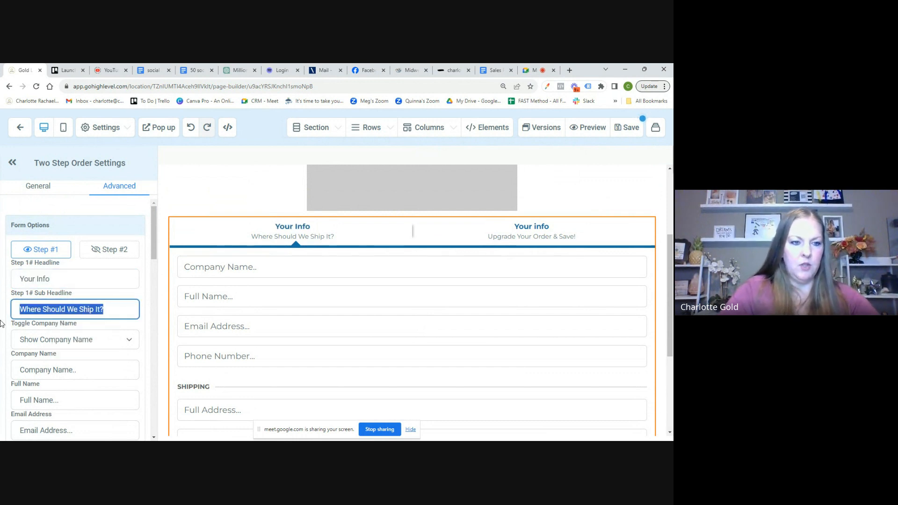
{"action": "key", "text": "BackSpace"}
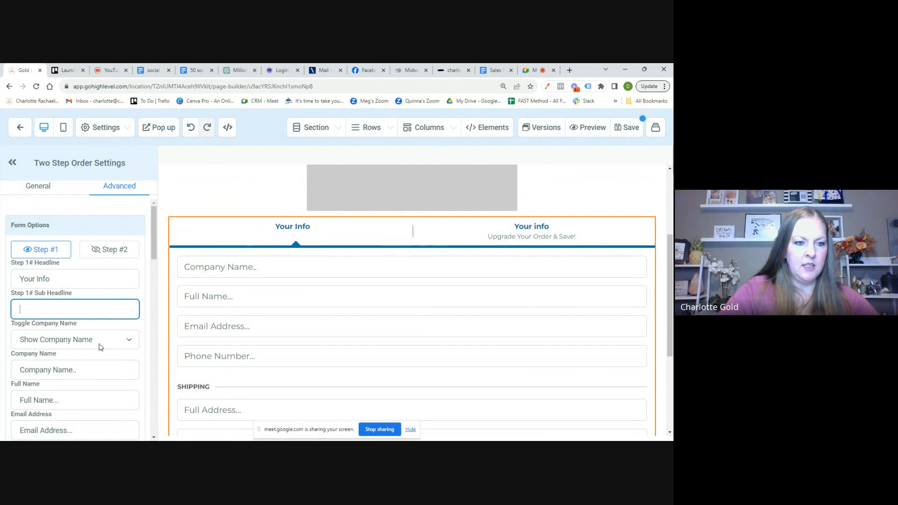
Hide the company name field in Step 1 of the order form.
{"action": "scroll", "coordinate": [103, 346], "scroll_direction": "down", "scroll_amount": 1}
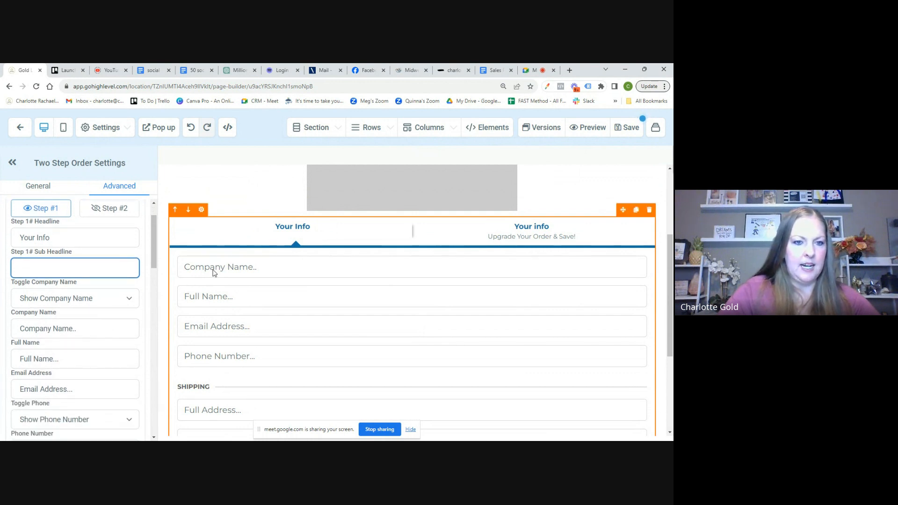
{"action": "left_click", "coordinate": [132, 300]}
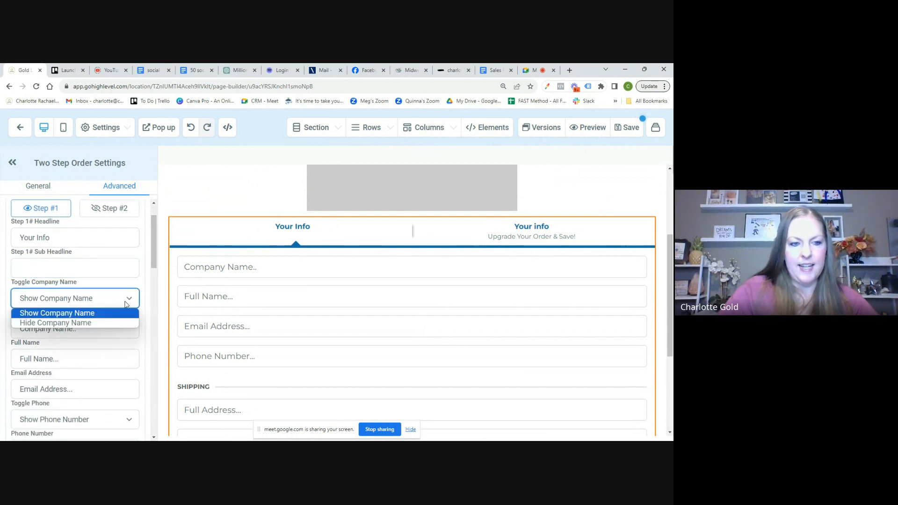
{"action": "left_click", "coordinate": [95, 323]}
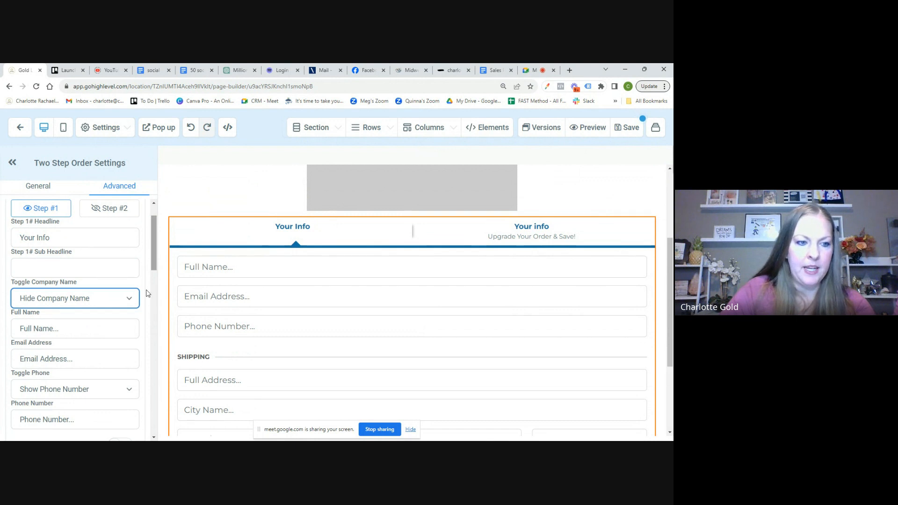
Hide the shipping fields in Step 1 of the order form.
{"action": "scroll", "coordinate": [146, 293], "scroll_direction": "down", "scroll_amount": 1}
{"action": "scroll", "coordinate": [146, 293], "scroll_direction": "down", "scroll_amount": 1}
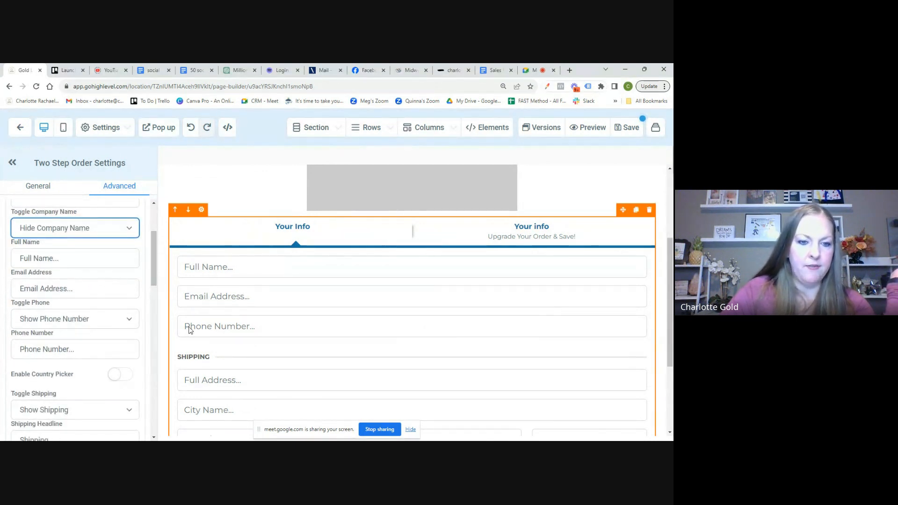
{"action": "scroll", "coordinate": [186, 325], "scroll_direction": "down", "scroll_amount": 1}
{"action": "scroll", "coordinate": [139, 315], "scroll_direction": "down", "scroll_amount": 1}
{"action": "scroll", "coordinate": [138, 315], "scroll_direction": "down", "scroll_amount": 2}
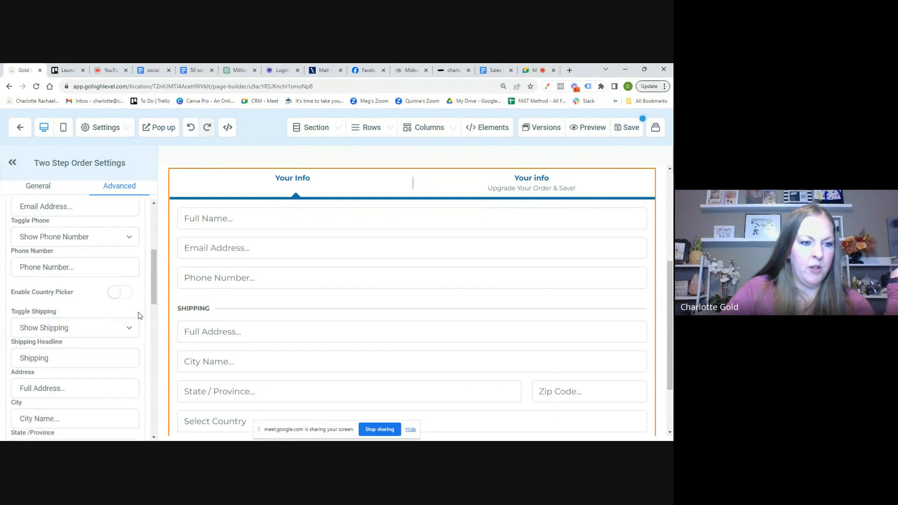
{"action": "left_click", "coordinate": [130, 327]}
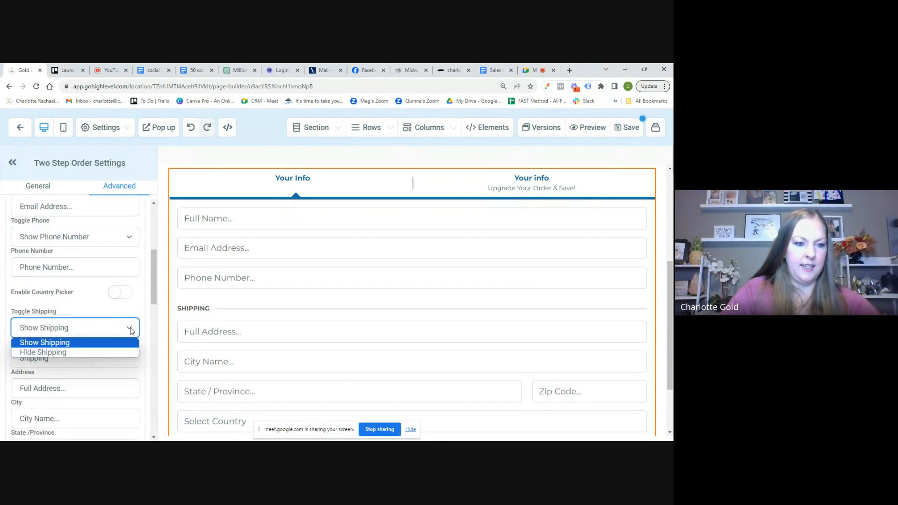
{"action": "left_click", "coordinate": [99, 352]}
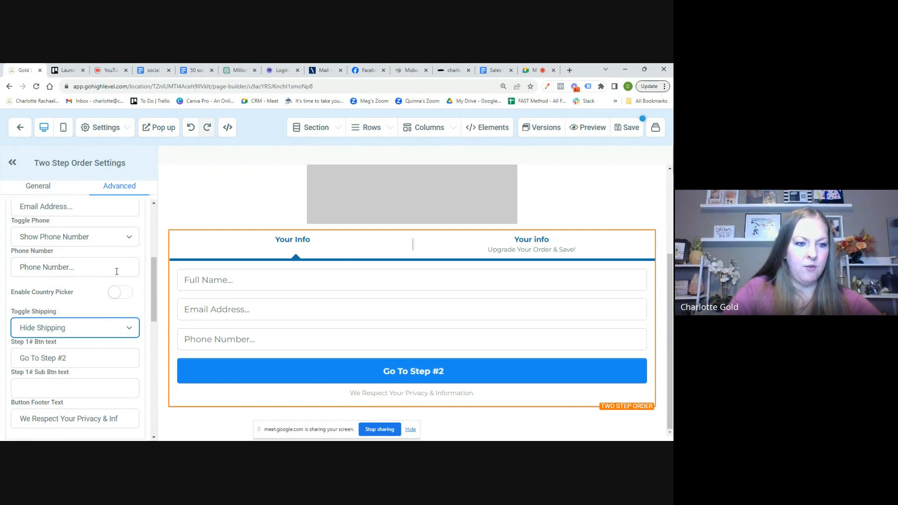
Set the order form's Step 2 headline to "Order Info" and clear the Step 2 sub headline.
{"action": "scroll", "coordinate": [117, 271], "scroll_direction": "up", "scroll_amount": 4}
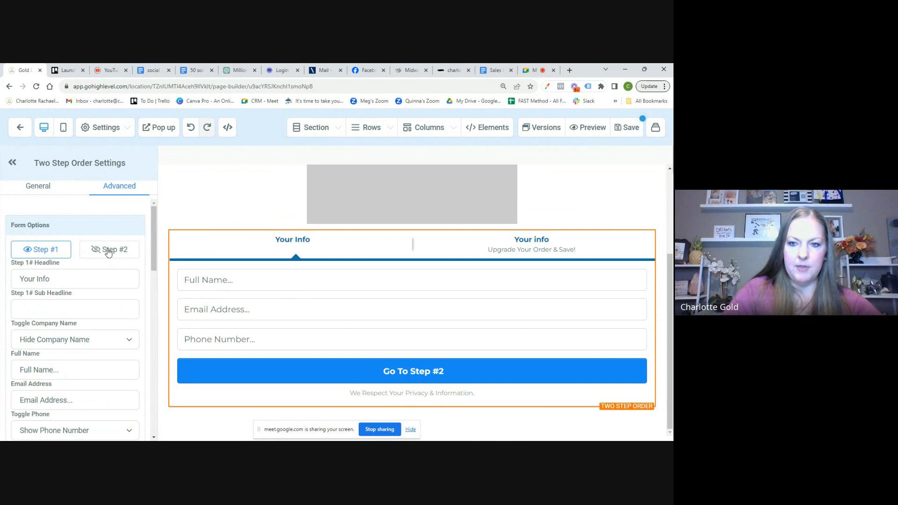
{"action": "left_click", "coordinate": [108, 252]}
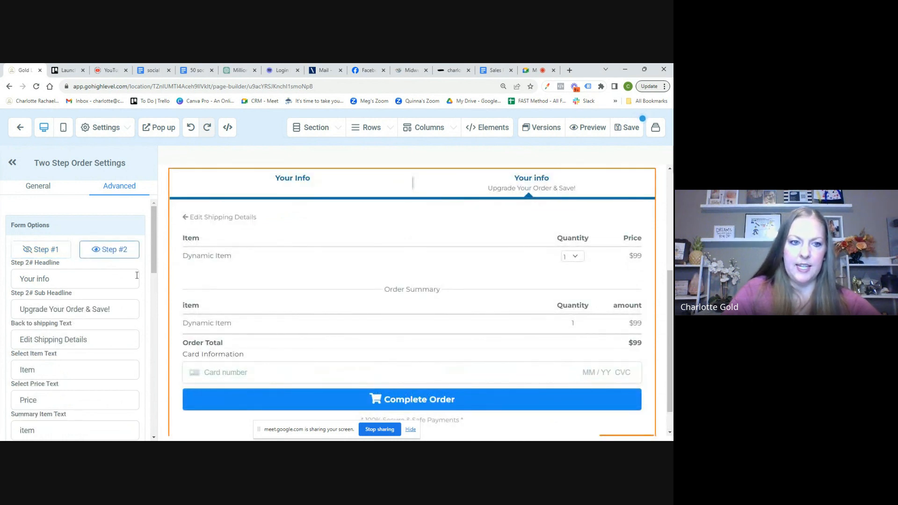
{"action": "triple_click", "coordinate": [62, 279]}
{"action": "type", "text": "O"}
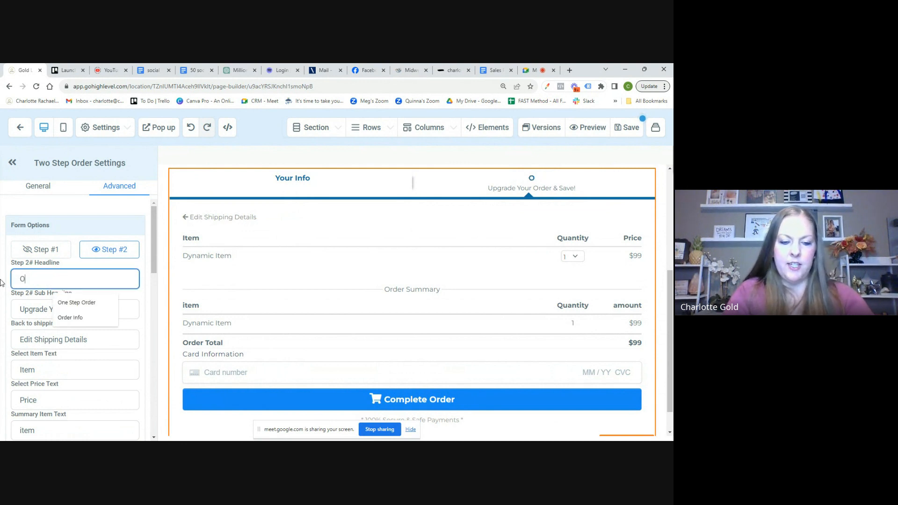
{"action": "type", "text": "rder info"}
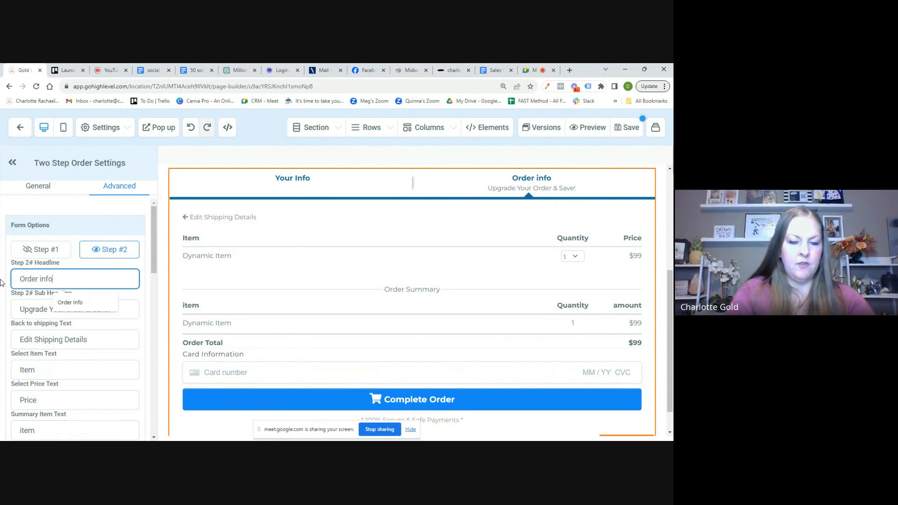
{"action": "key", "text": "BackSpace"}
{"action": "key", "text": "BackSpace"}
{"action": "key", "text": "BackSpace"}
{"action": "key", "text": "BackSpace"}
{"action": "type", "text": "Info"}
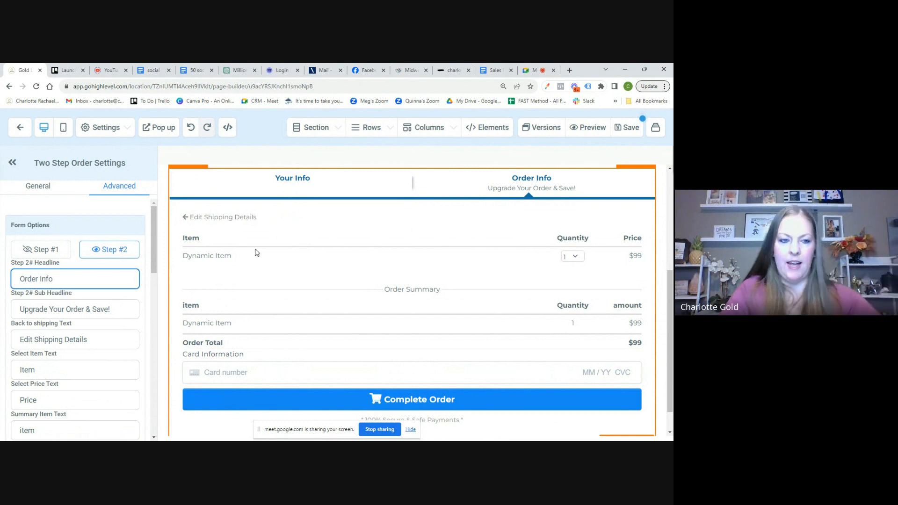
{"action": "key", "text": "Tab"}
{"action": "key", "text": "BackSpace"}
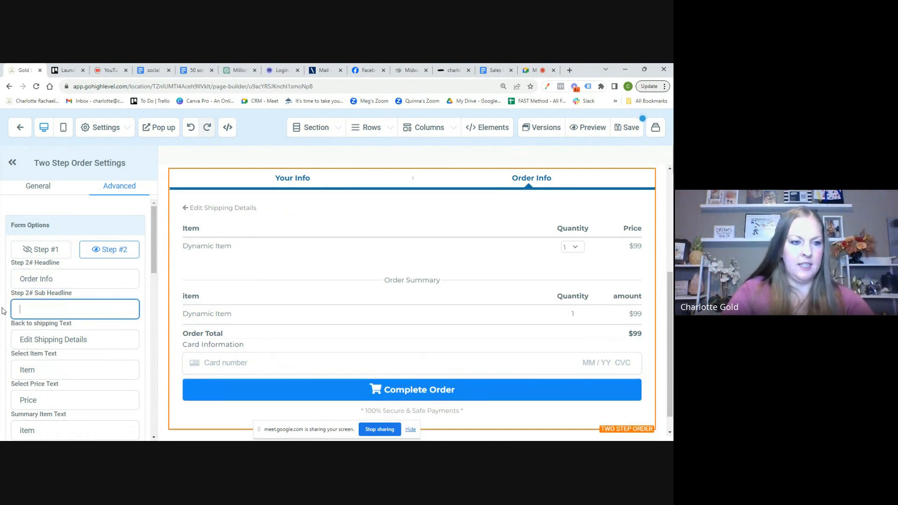
Change the order form's back-to-shipping text to "Edit Your Details".
{"action": "scroll", "coordinate": [95, 337], "scroll_direction": "down", "scroll_amount": 1}
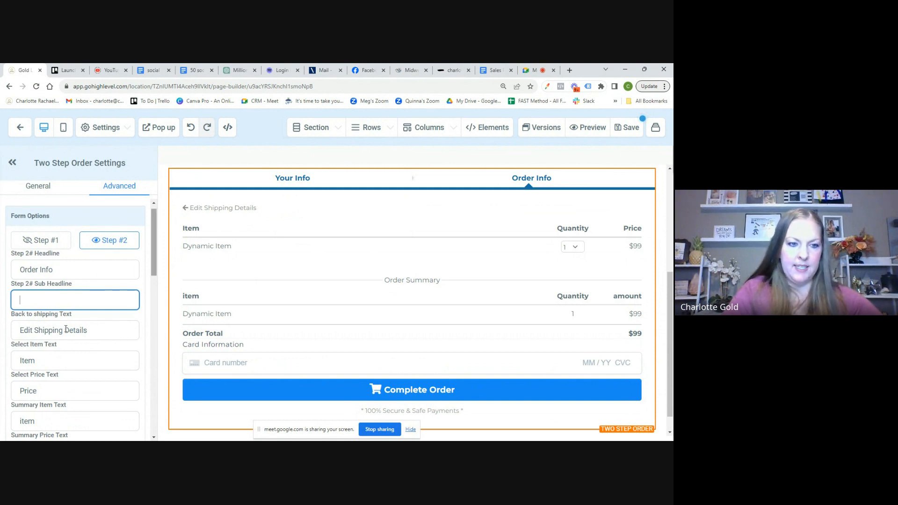
{"action": "left_click_drag", "start_coordinate": [64, 332], "coordinate": [34, 332]}
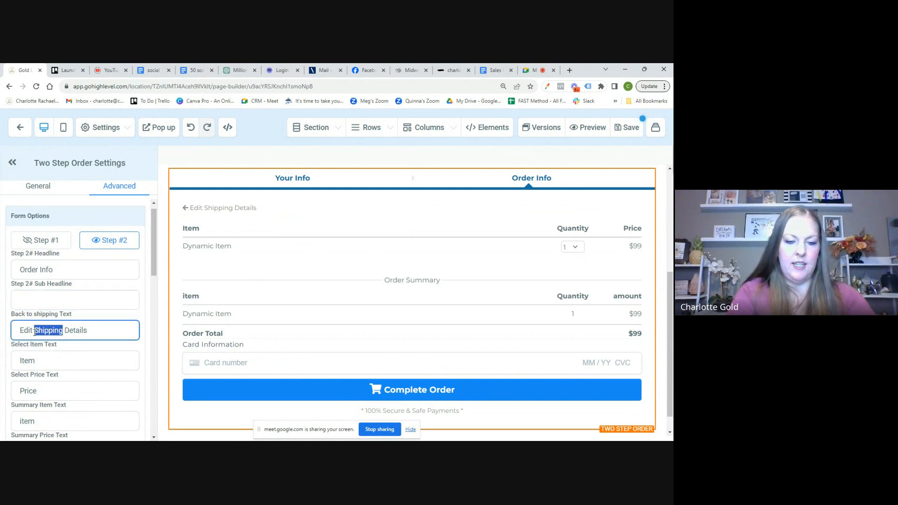
{"action": "type", "text": "Your"}
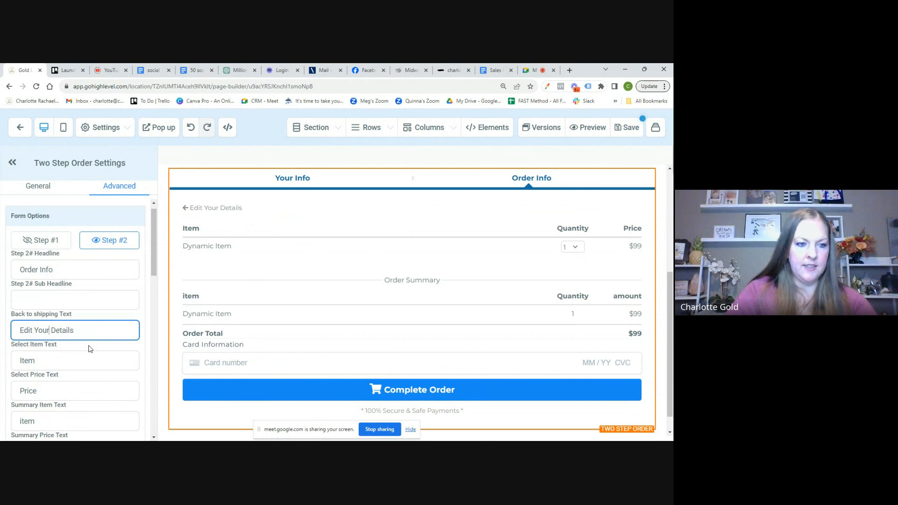
Review the order form's remaining product, order bump and coupon options and enable Sticky Contact.
{"action": "scroll", "coordinate": [90, 348], "scroll_direction": "down", "scroll_amount": 3}
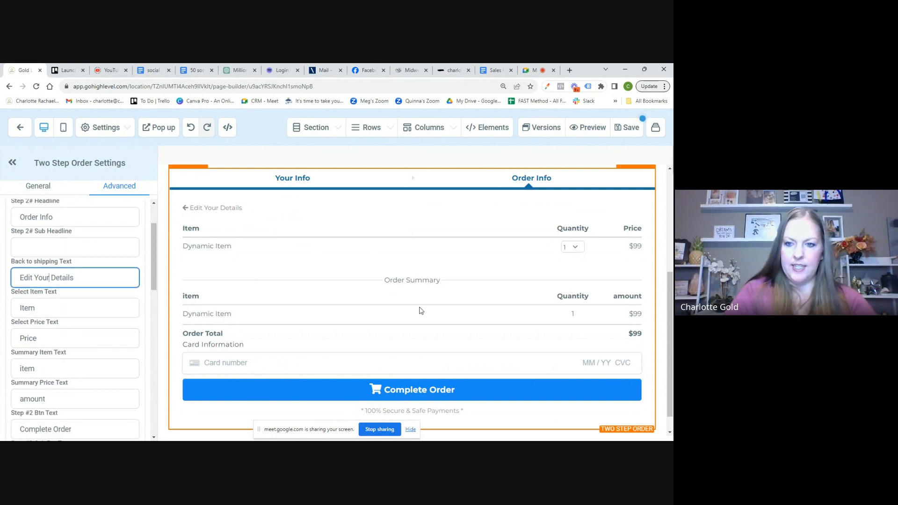
{"action": "scroll", "coordinate": [393, 347], "scroll_direction": "down", "scroll_amount": 1}
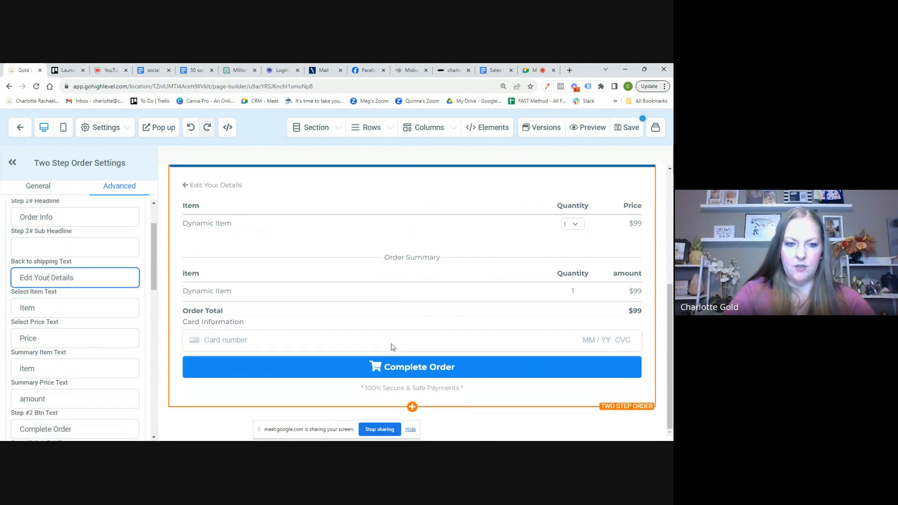
{"action": "scroll", "coordinate": [86, 404], "scroll_direction": "down", "scroll_amount": 5}
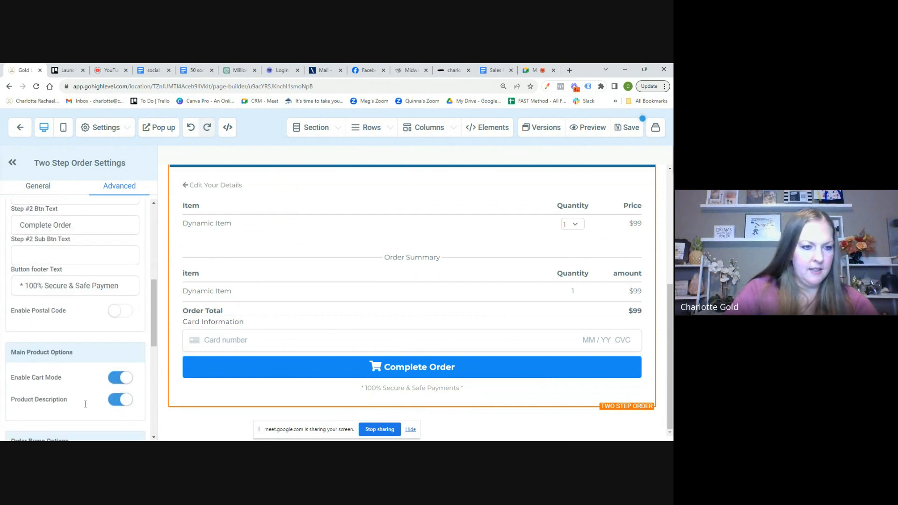
{"action": "scroll", "coordinate": [86, 404], "scroll_direction": "down", "scroll_amount": 1}
{"action": "scroll", "coordinate": [116, 362], "scroll_direction": "down", "scroll_amount": 3}
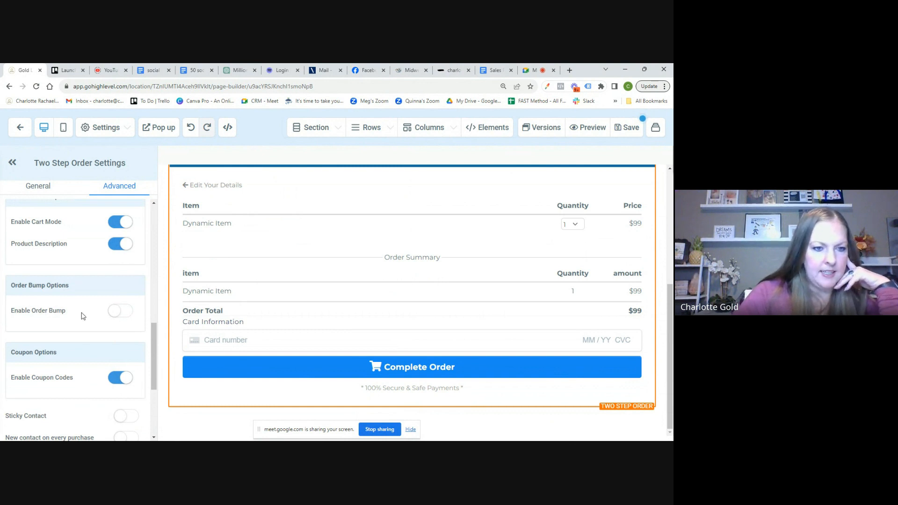
{"action": "scroll", "coordinate": [82, 316], "scroll_direction": "down", "scroll_amount": 2}
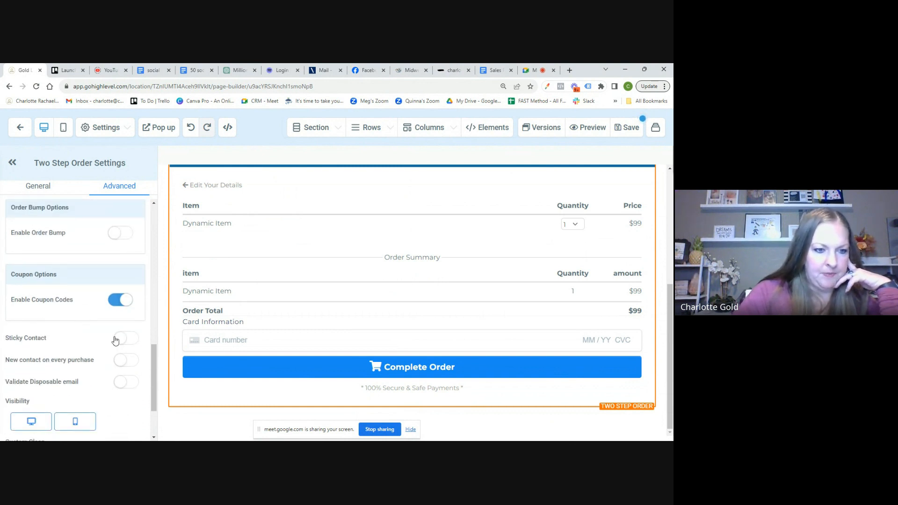
{"action": "scroll", "coordinate": [116, 340], "scroll_direction": "down", "scroll_amount": 2}
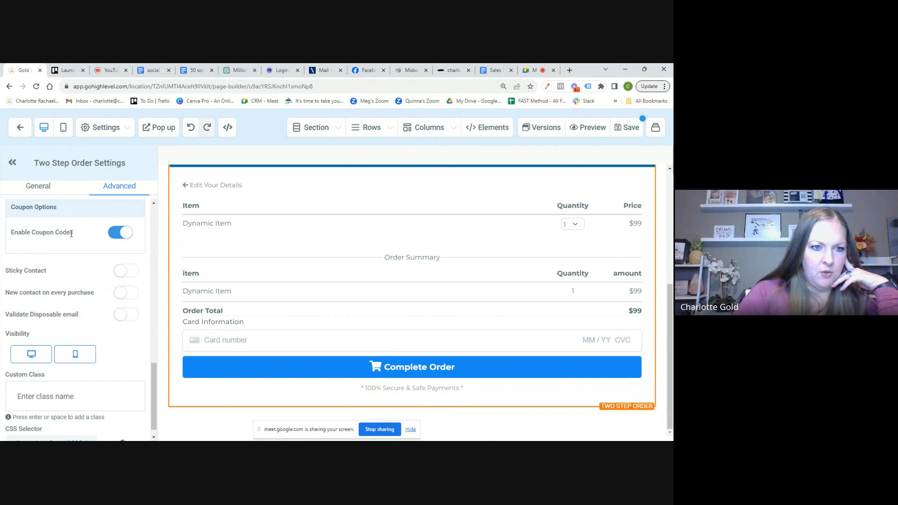
{"action": "left_click", "coordinate": [131, 275]}
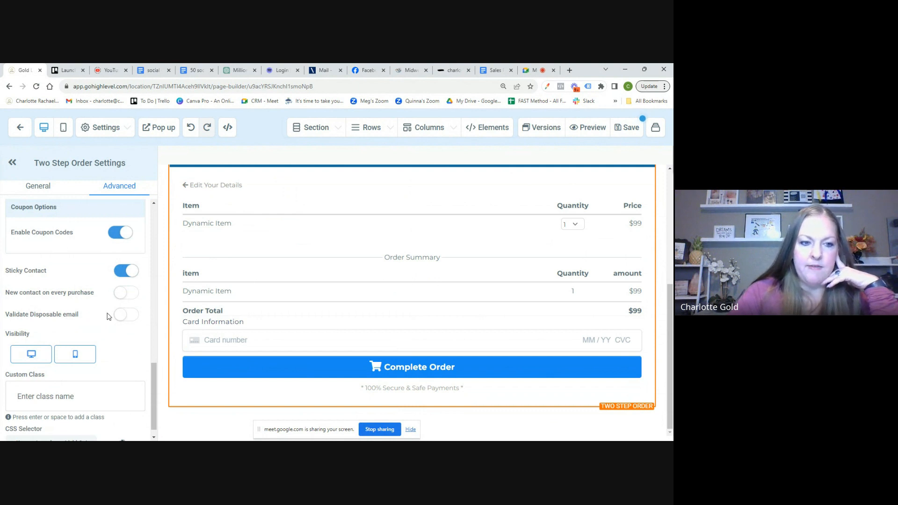
{"action": "scroll", "coordinate": [131, 326], "scroll_direction": "down", "scroll_amount": 1}
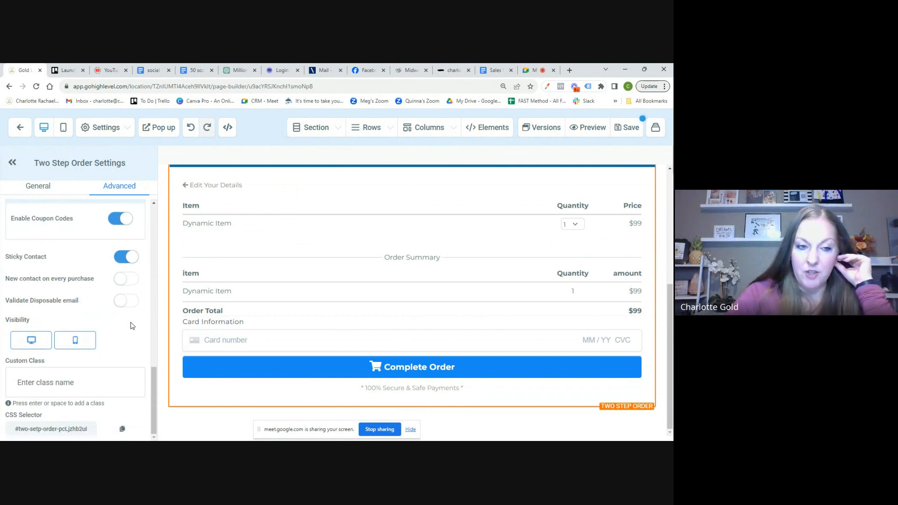
{"action": "scroll", "coordinate": [132, 326], "scroll_direction": "up", "scroll_amount": 10}
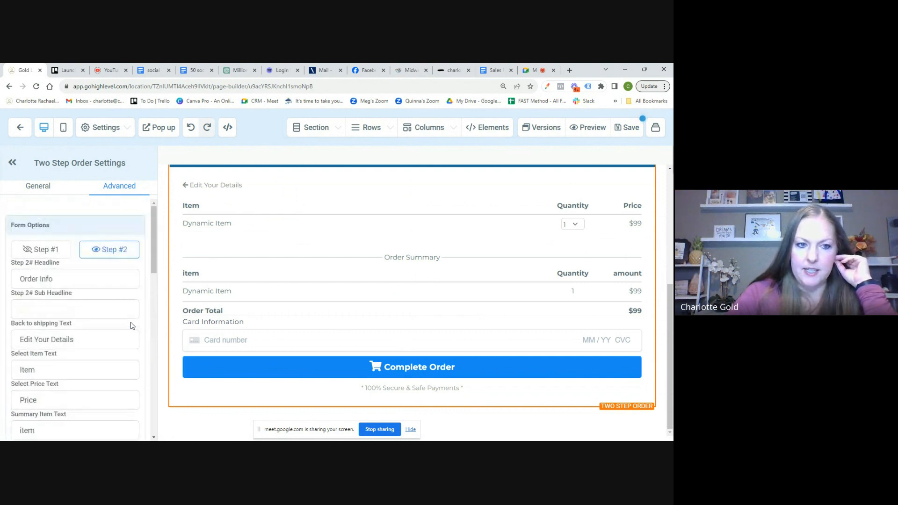
Save the checkout page with its order form changes and leave the page builder.
{"action": "left_click", "coordinate": [627, 136]}
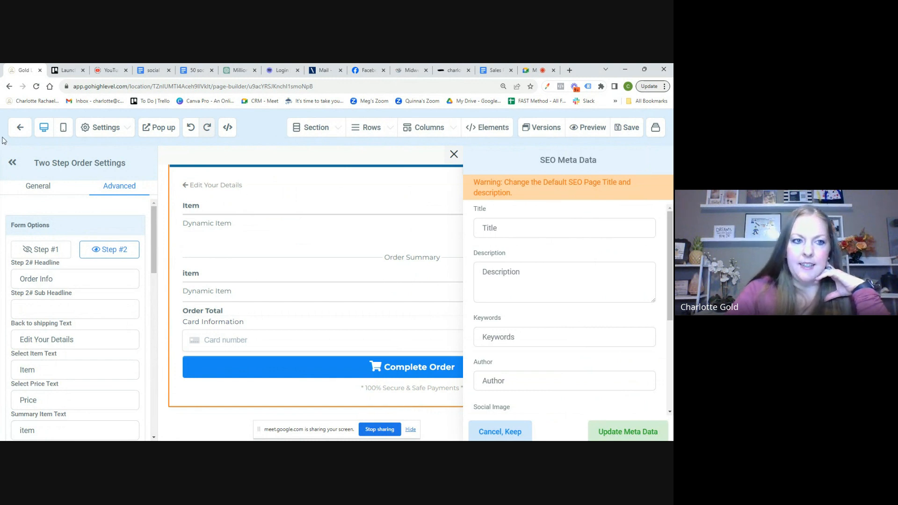
{"action": "left_click", "coordinate": [21, 128]}
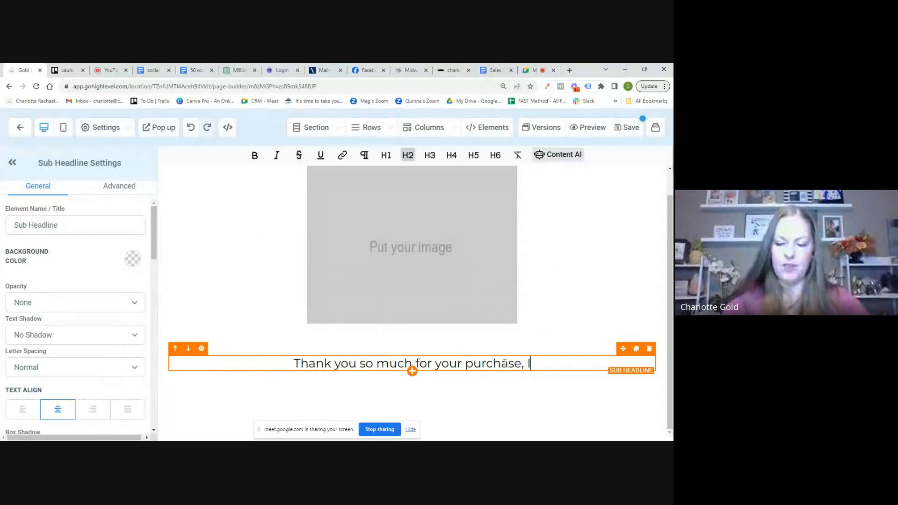
Complete the sub headline's first sentence as "Thank you so much for your purchase, I'm SO excited to work with you." and start a new paragraph.
{"action": "type", "text": "'m SO e"}
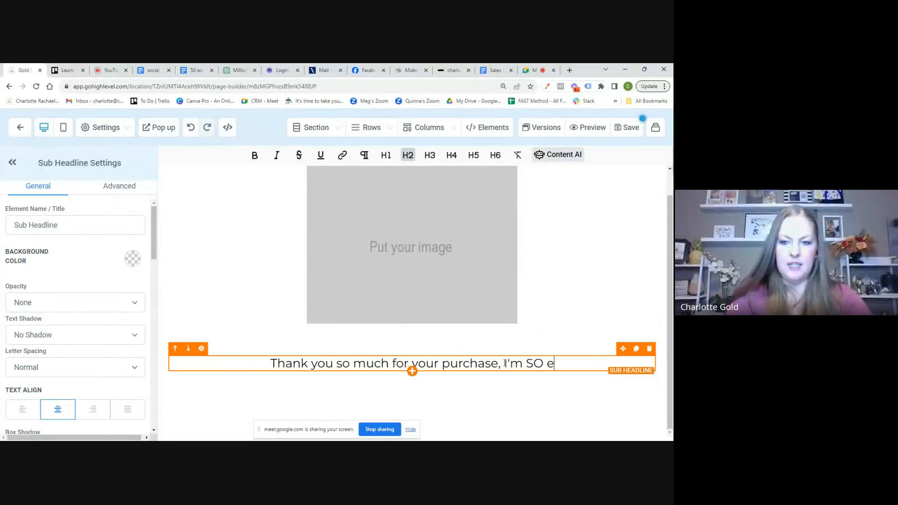
{"action": "type", "text": "xcited to w"}
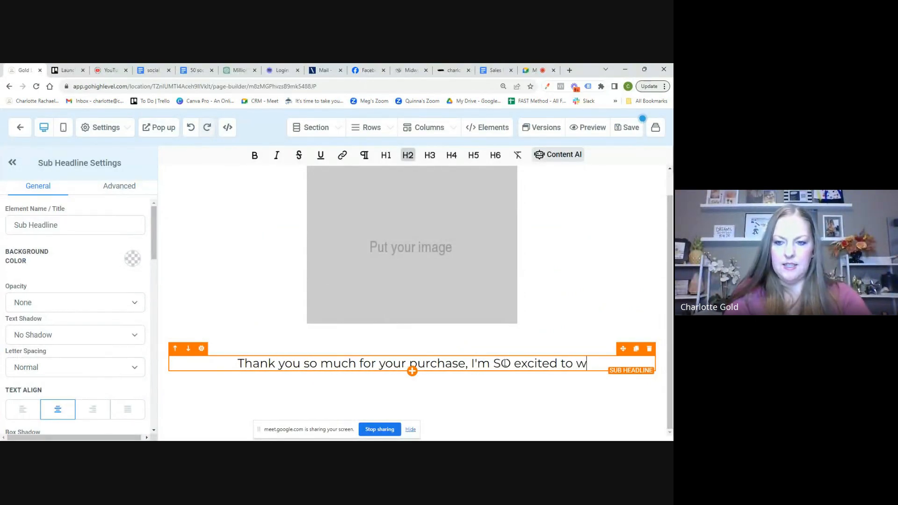
{"action": "type", "text": "oek"}
{"action": "key", "text": "BackSpace"}
{"action": "key", "text": "BackSpace"}
{"action": "type", "text": "rk with"}
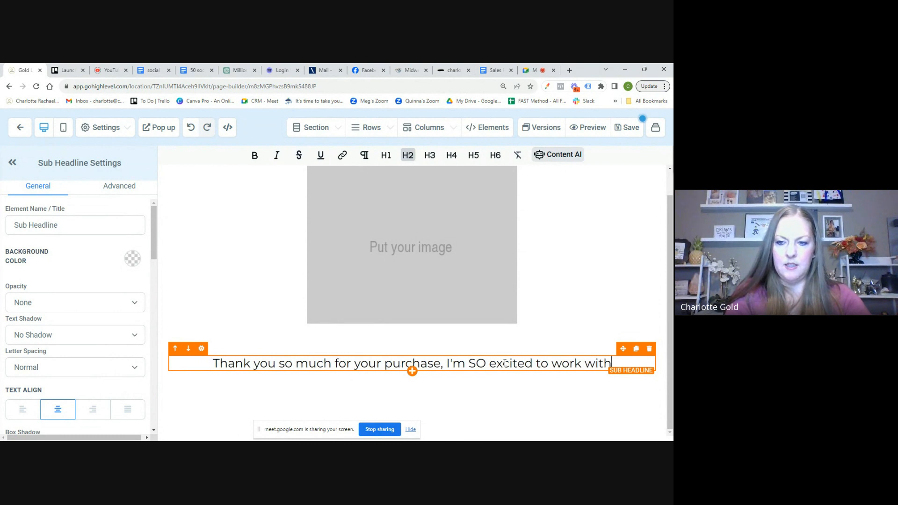
{"action": "type", "text": " you."}
{"action": "key", "text": "Return"}
{"action": "type", "text": "P"}
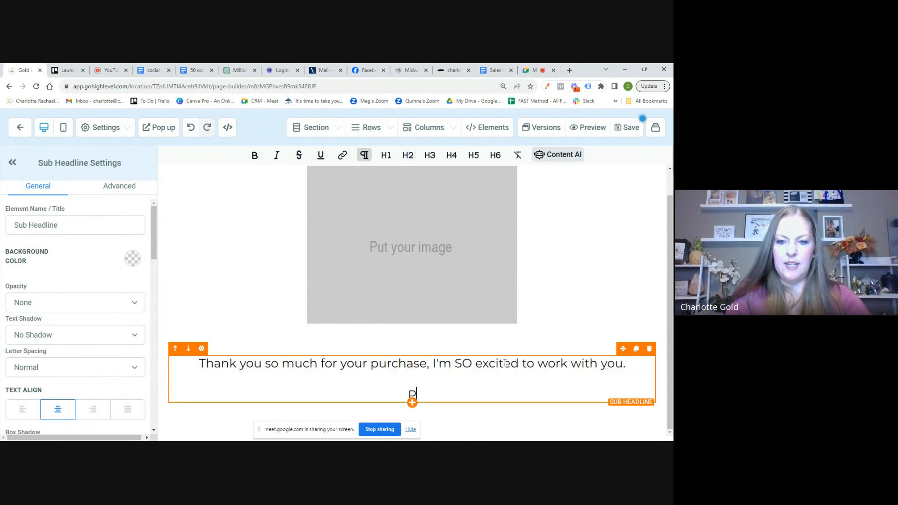
{"action": "type", "text": "lease"}
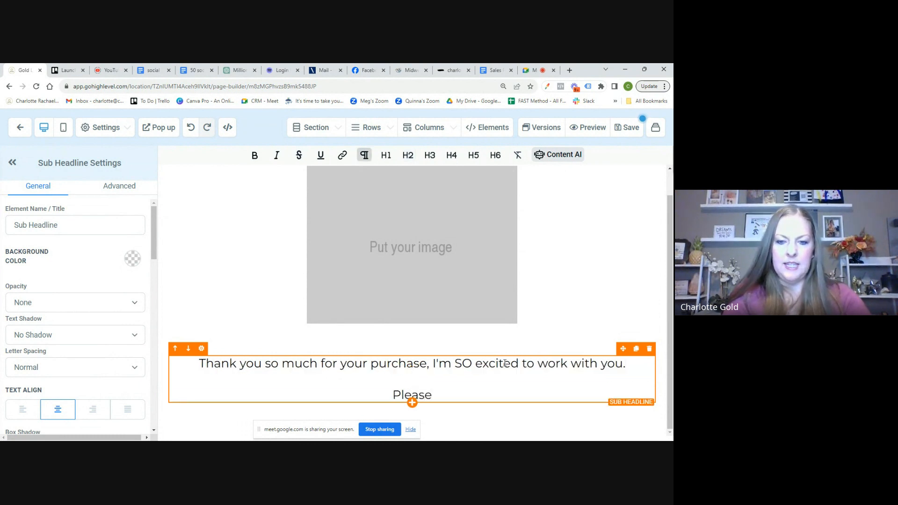
{"action": "key", "text": "BackSpace"}
{"action": "key", "text": "BackSpace"}
{"action": "key", "text": "BackSpace"}
{"action": "key", "text": "BackSpace"}
{"action": "key", "text": "BackSpace"}
{"action": "key", "text": "BackSpace"}
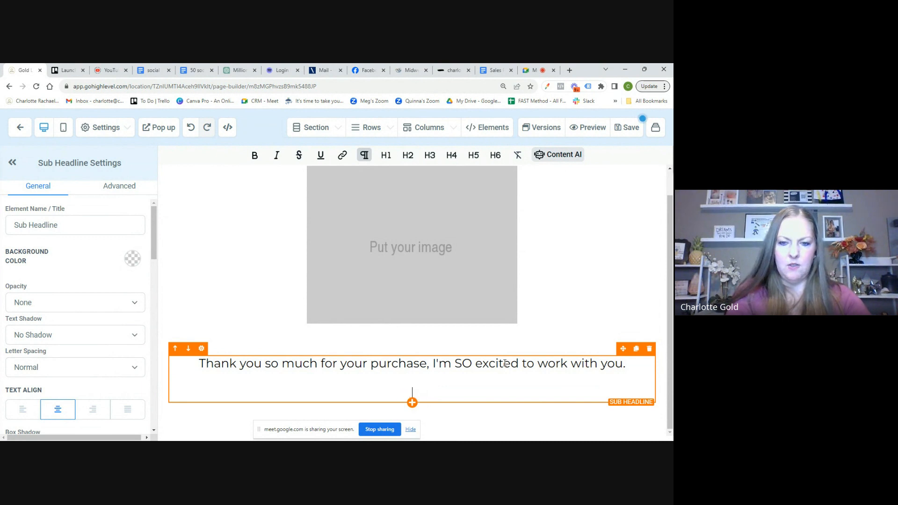
Write "You will receive an email with your product" as the second paragraph of the sub headline.
{"action": "type", "text": "You will rec"}
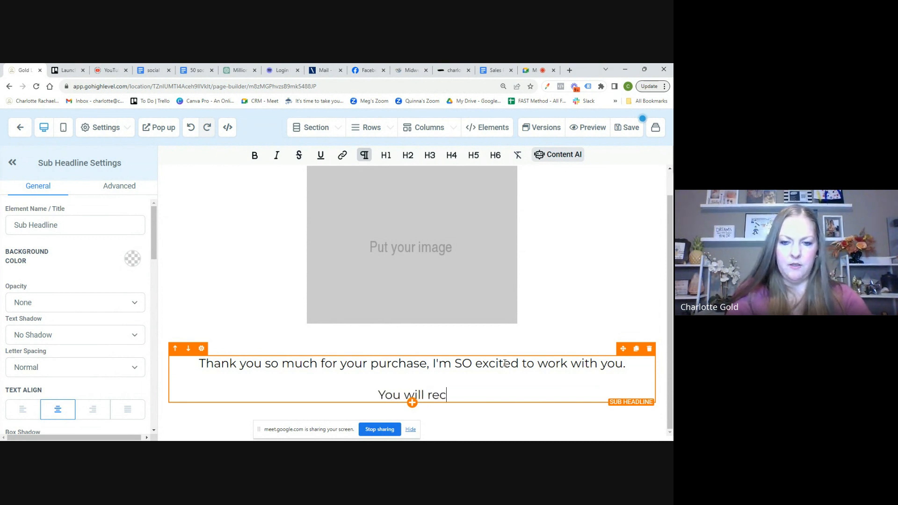
{"action": "type", "text": "eive an email "}
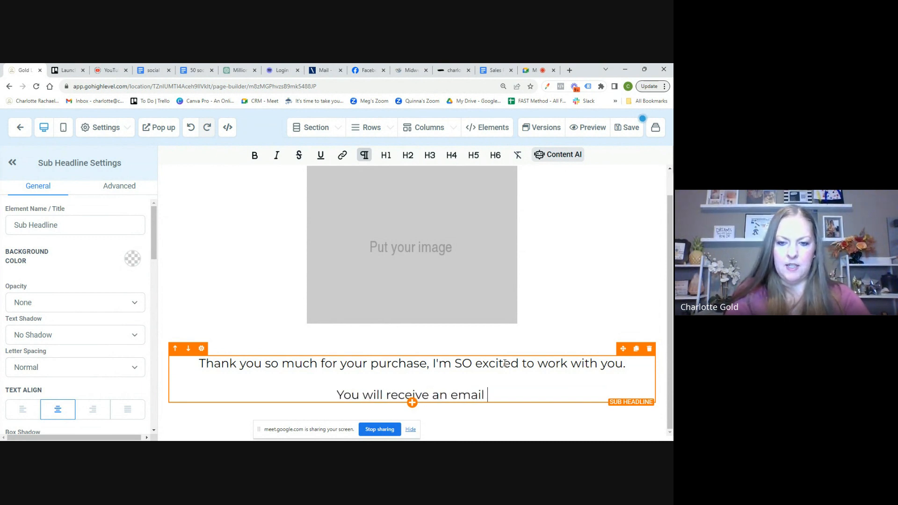
{"action": "type", "text": "with your "}
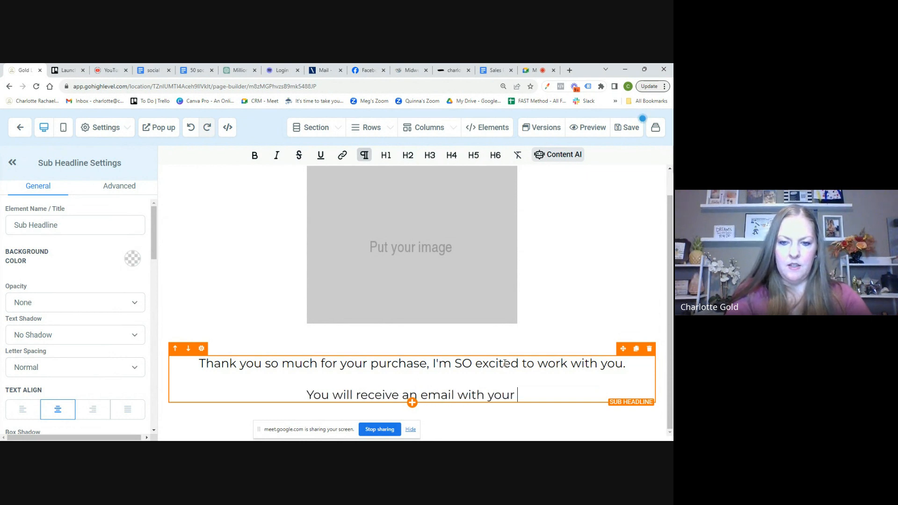
{"action": "type", "text": "login"}
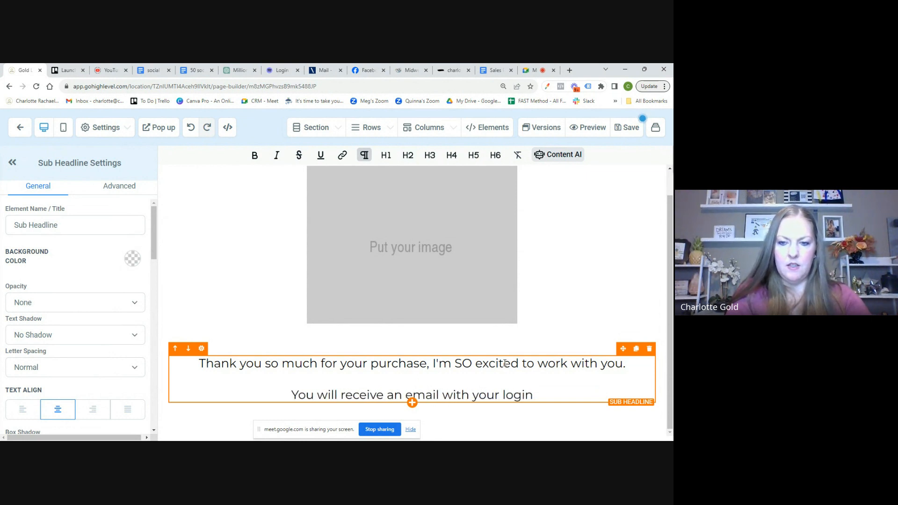
{"action": "key", "text": "BackSpace"}
{"action": "key", "text": "BackSpace"}
{"action": "key", "text": "BackSpace"}
{"action": "key", "text": "BackSpace"}
{"action": "key", "text": "BackSpace"}
{"action": "type", "text": "pro"}
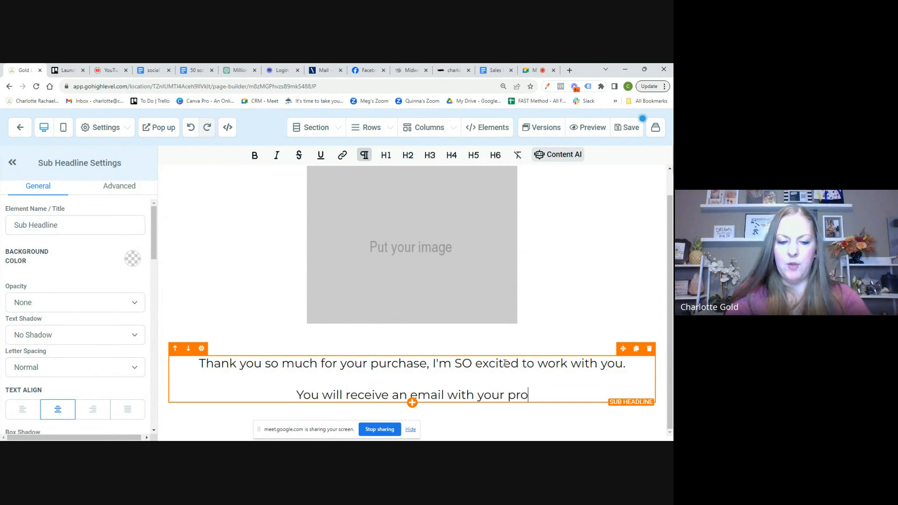
{"action": "type", "text": "duct "}
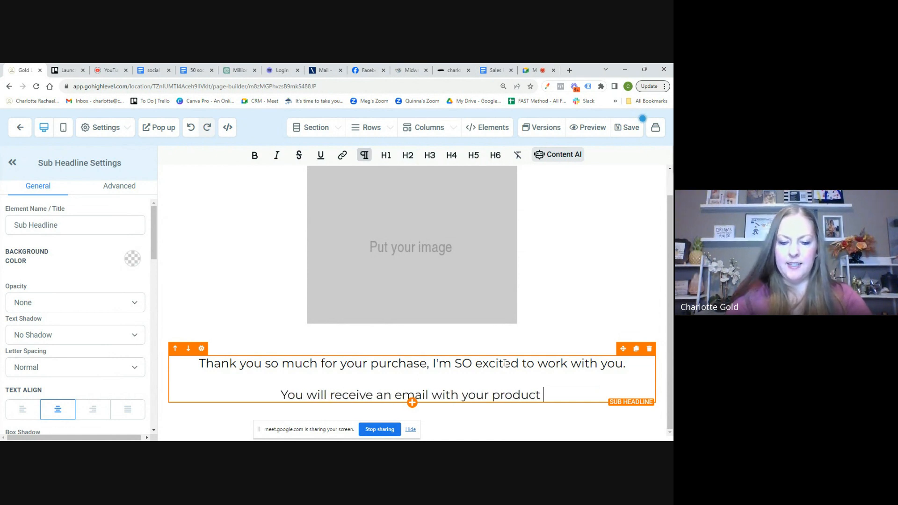
Add the note "(check that pesky spam folder)." after the word "product" in the sub headline.
{"action": "type", "text": "(check th"}
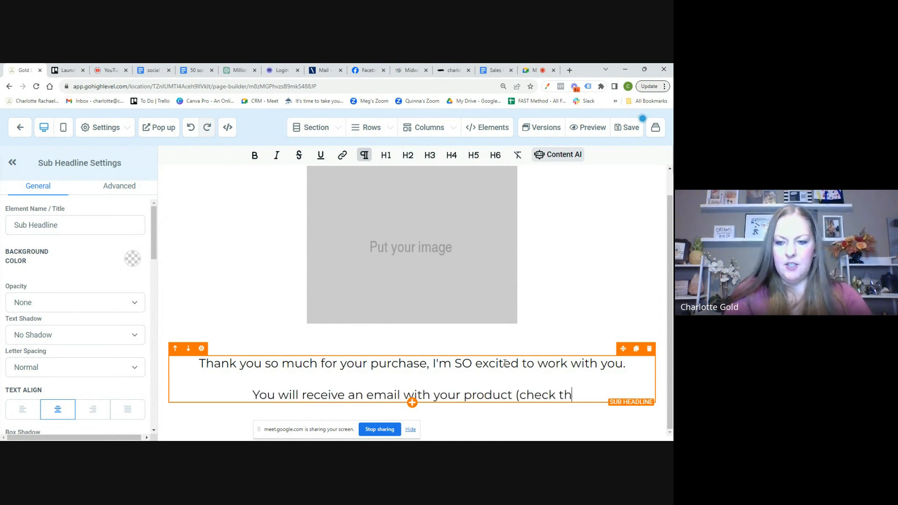
{"action": "type", "text": "at pesk"}
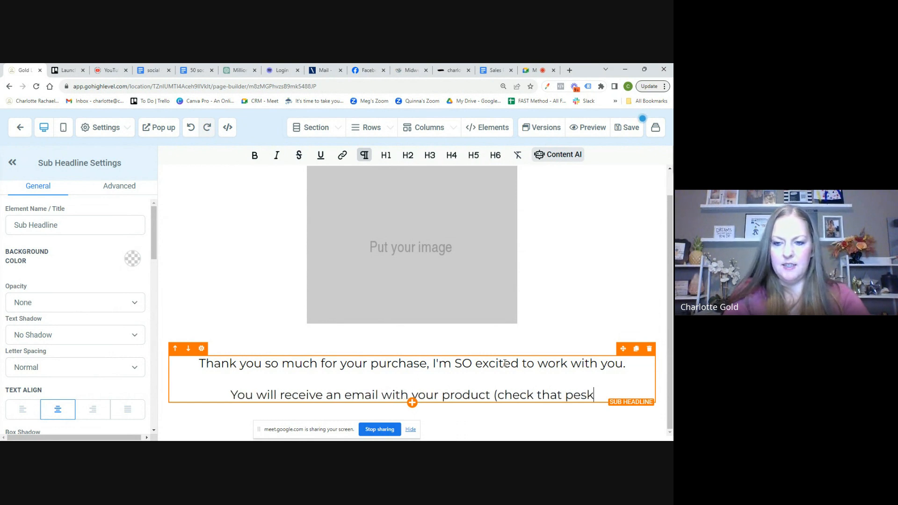
{"action": "type", "text": "y spam for"}
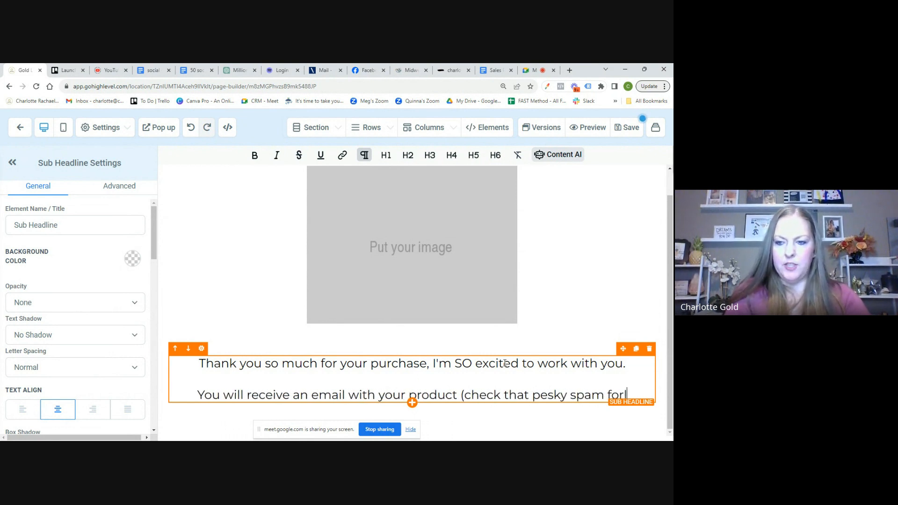
{"action": "key", "text": "BackSpace"}
{"action": "type", "text": "lder)"}
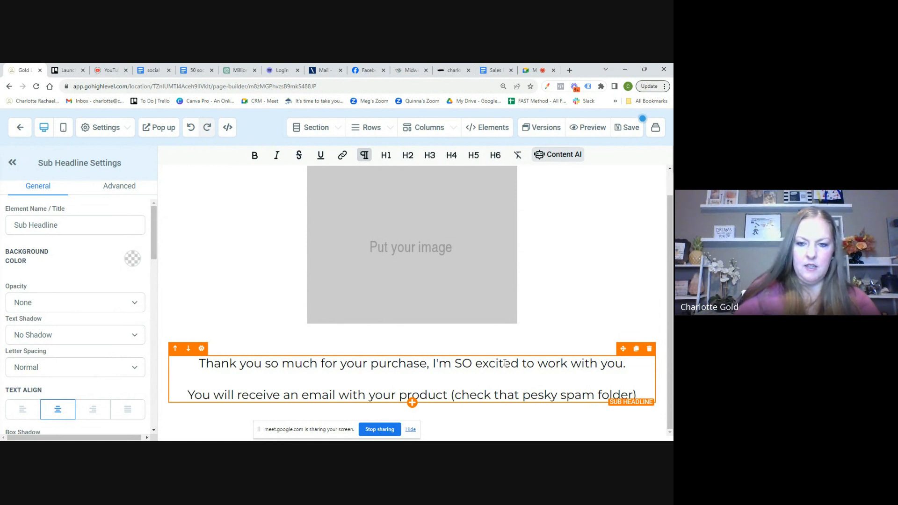
{"action": "type", "text": "."}
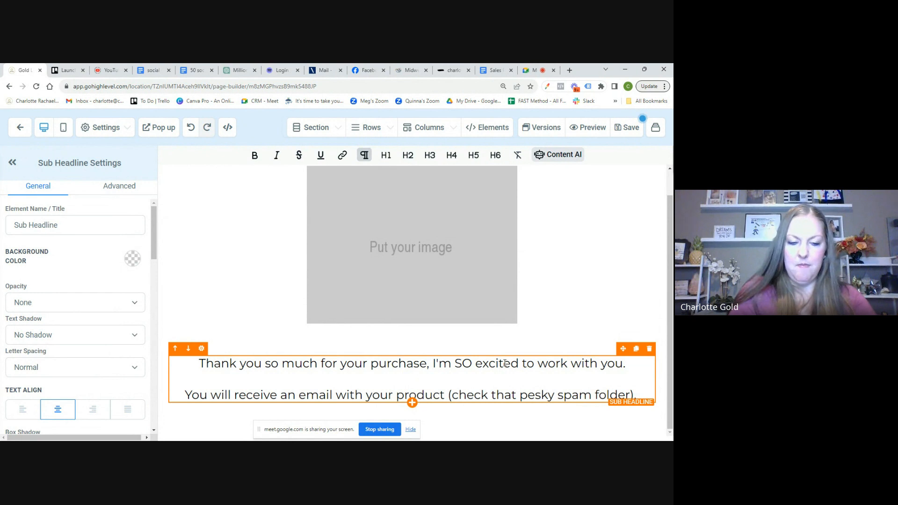
Replace the closing period after the spam folder note with ", email me if you haven't received it in 24 hours.".
{"action": "key", "text": "BackSpace"}
{"action": "key", "text": "BackSpace"}
{"action": "type", "text": ", email me if "}
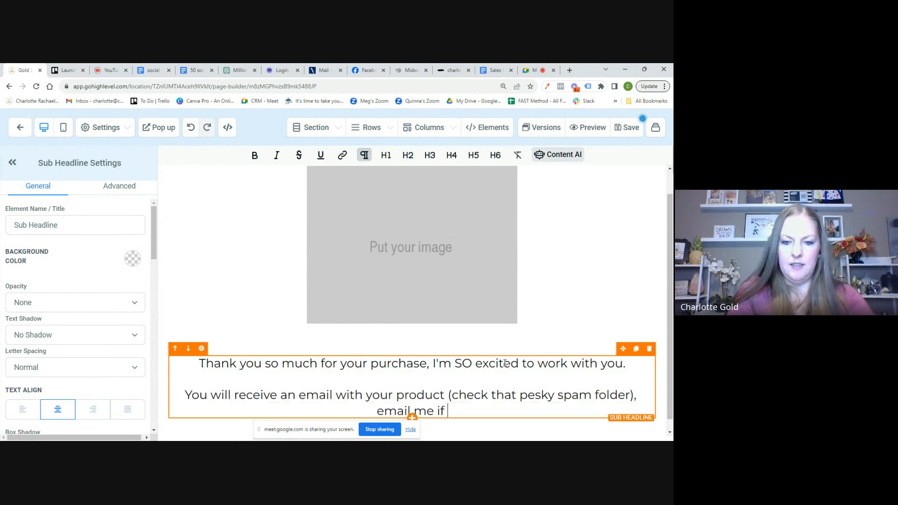
{"action": "type", "text": "you haven"}
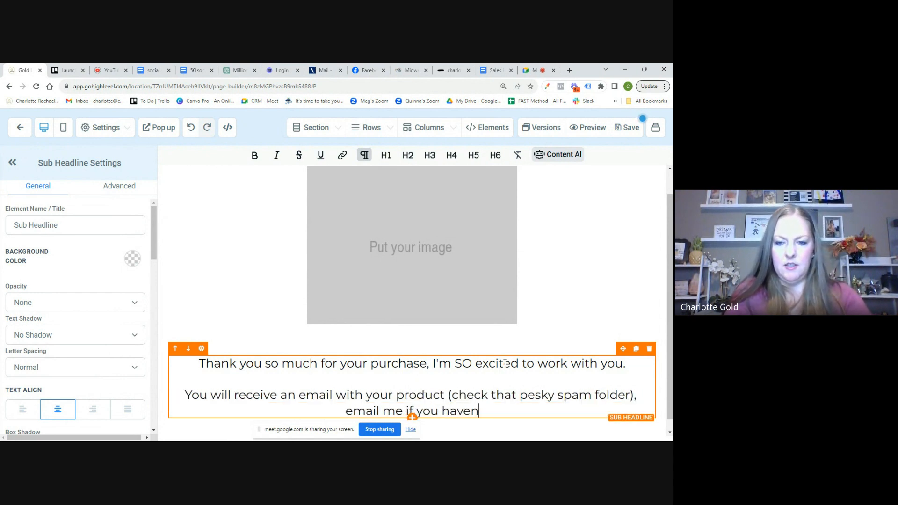
{"action": "type", "text": "'t received"}
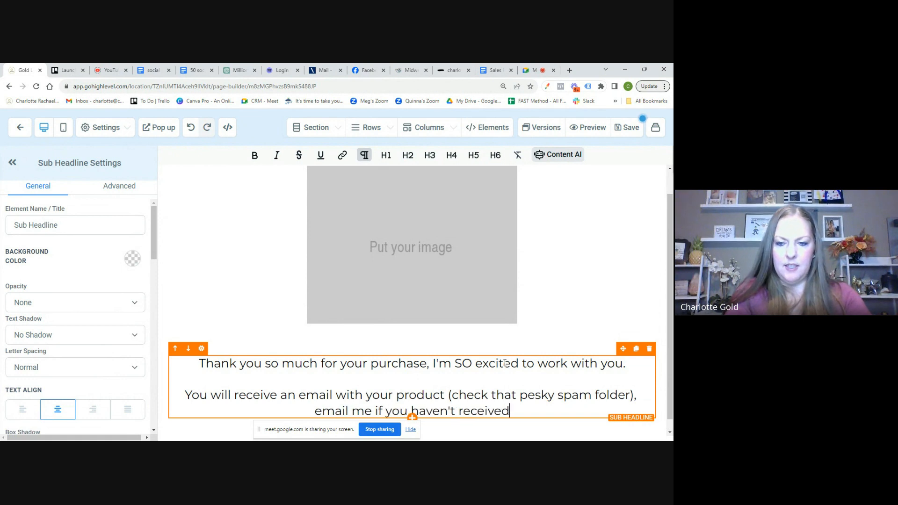
{"action": "type", "text": " it"}
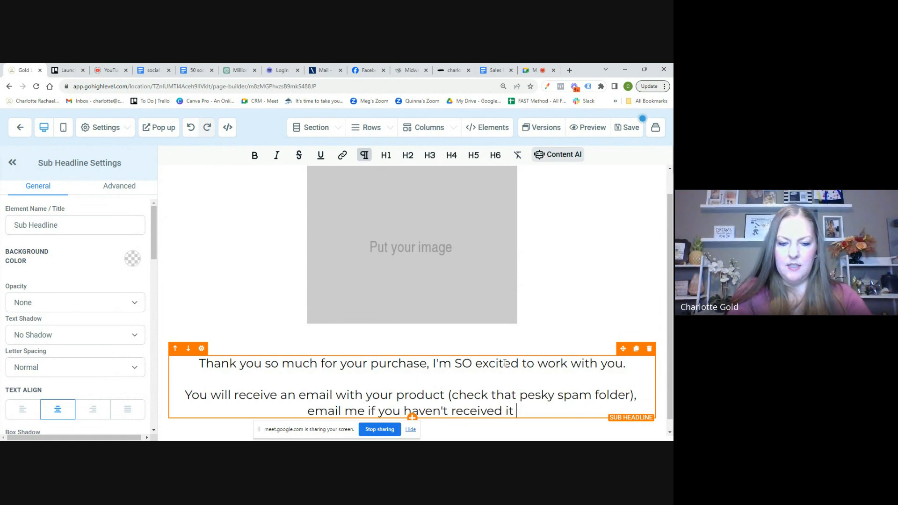
{"action": "type", "text": " in"}
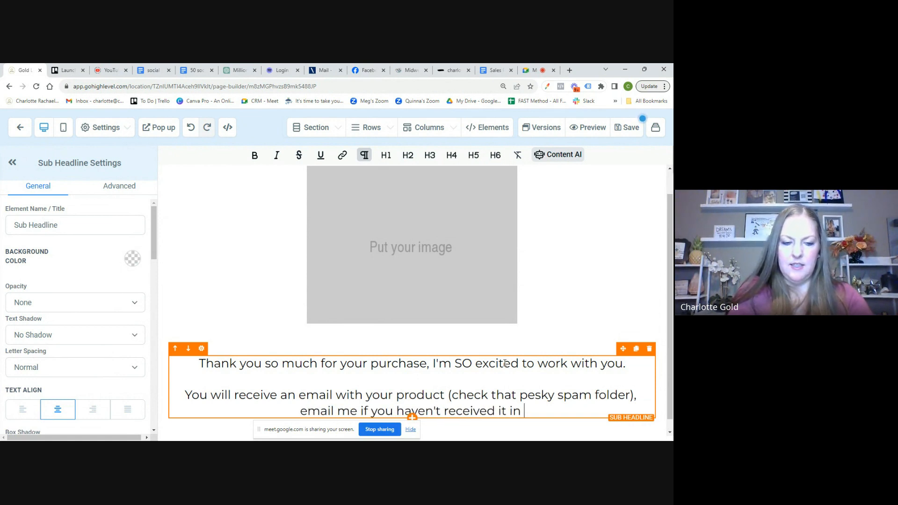
{"action": "type", "text": " 24 hours."}
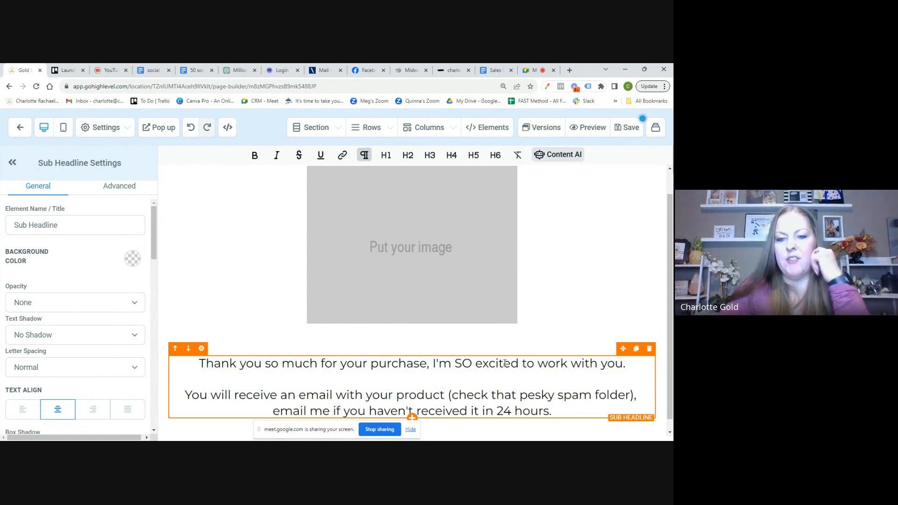
Save the thank-you page and open the sales page in the page builder.
{"action": "scroll", "coordinate": [505, 363], "scroll_direction": "down", "scroll_amount": 1}
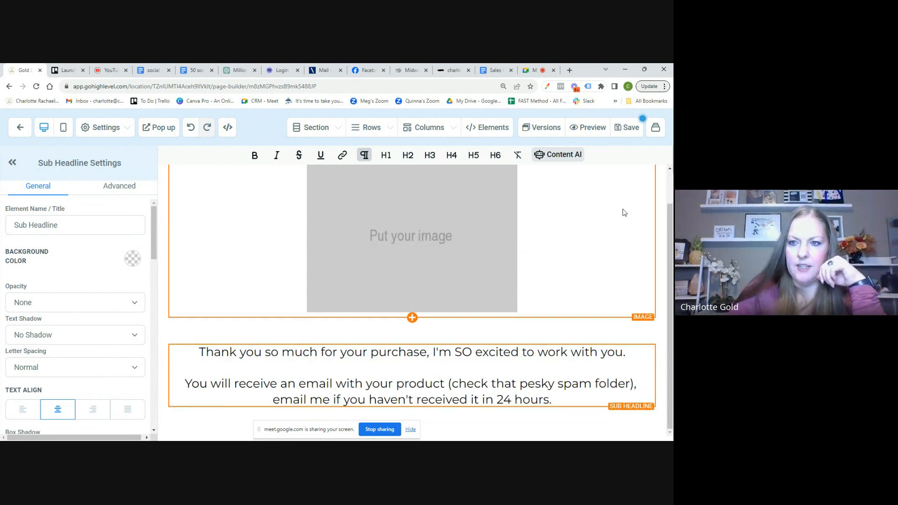
{"action": "left_click", "coordinate": [629, 129]}
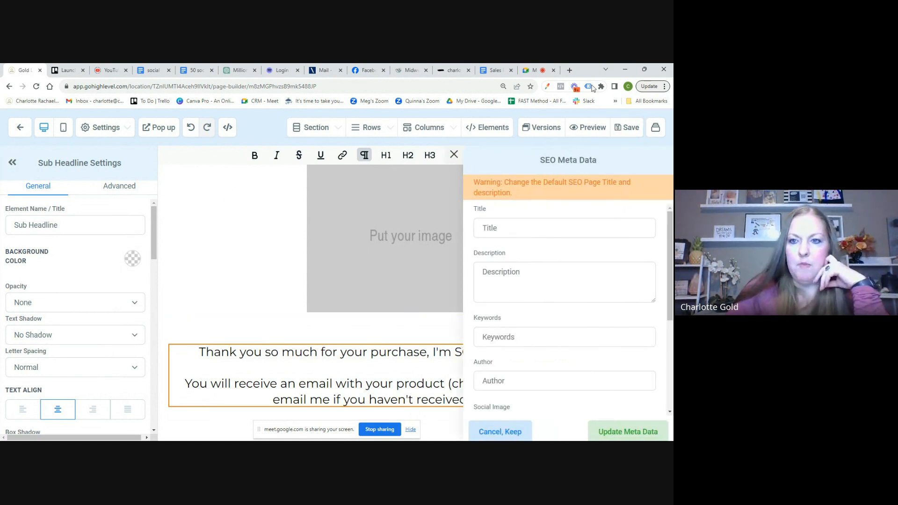
{"action": "left_click", "coordinate": [655, 129]}
{"action": "left_click", "coordinate": [582, 153]}
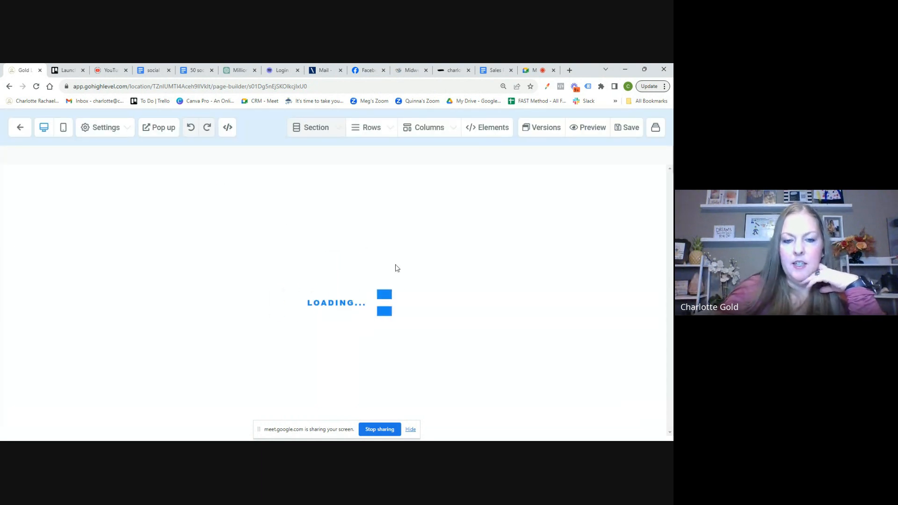
Change the background color of the CTA button below the sales page's first image to red.
{"action": "scroll", "coordinate": [427, 259], "scroll_direction": "down", "scroll_amount": 2}
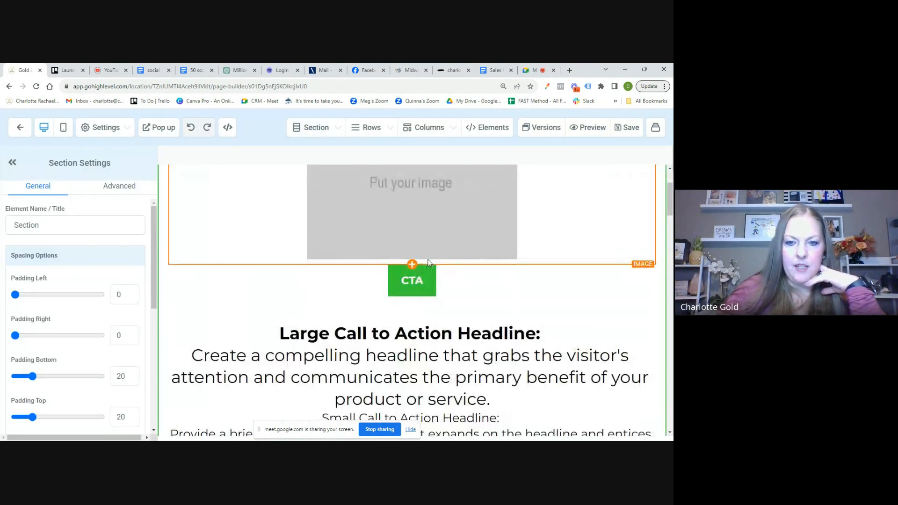
{"action": "left_click", "coordinate": [419, 281]}
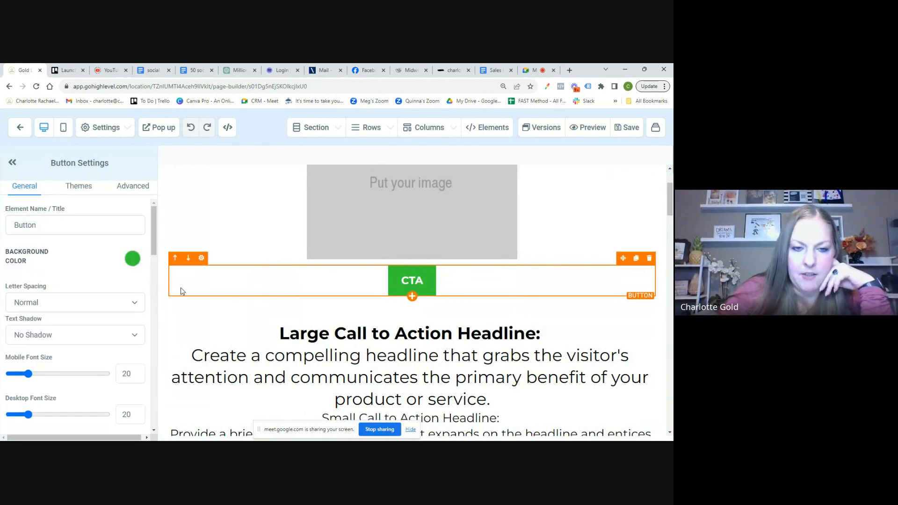
{"action": "scroll", "coordinate": [214, 298], "scroll_direction": "up", "scroll_amount": 2}
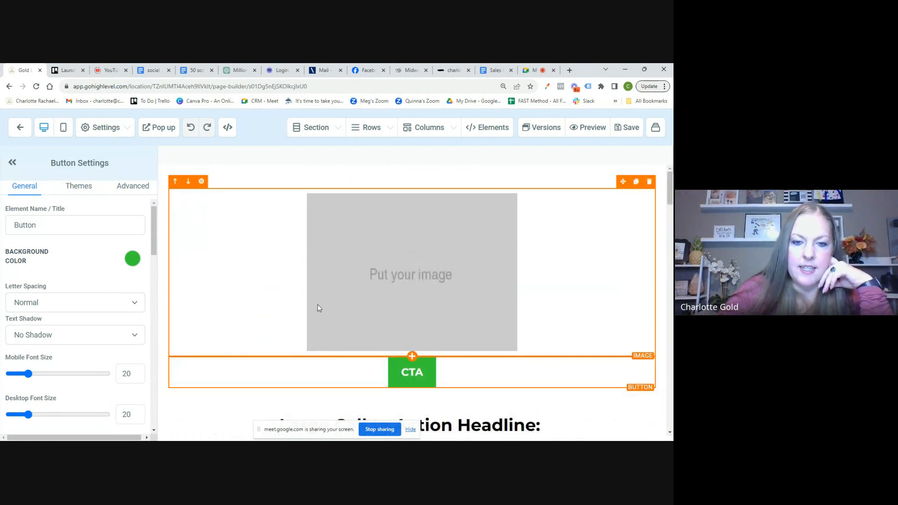
{"action": "scroll", "coordinate": [318, 307], "scroll_direction": "down", "scroll_amount": 3}
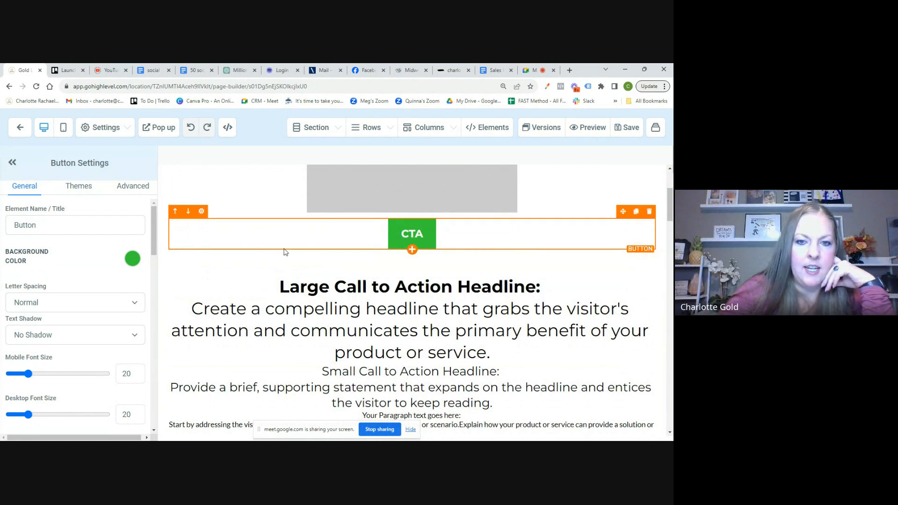
{"action": "left_click", "coordinate": [132, 261]}
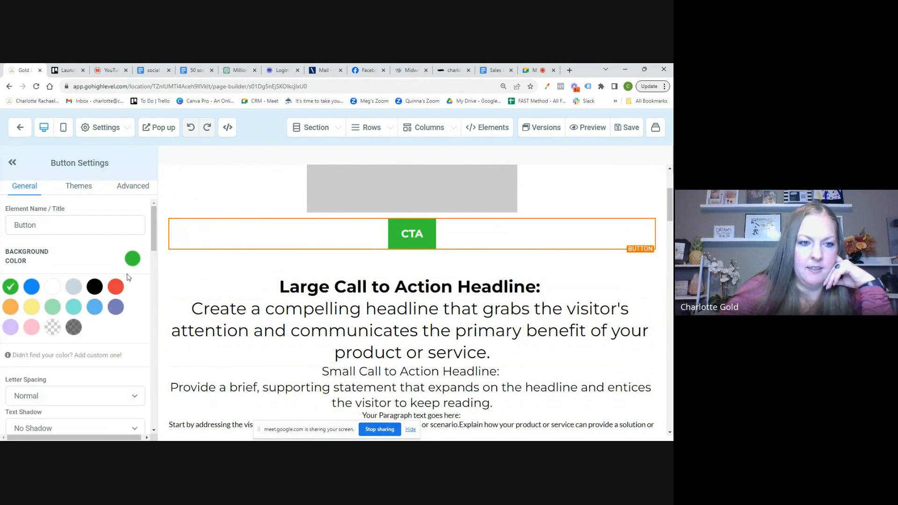
{"action": "left_click", "coordinate": [116, 286]}
{"action": "scroll", "coordinate": [211, 281], "scroll_direction": "down", "scroll_amount": 2}
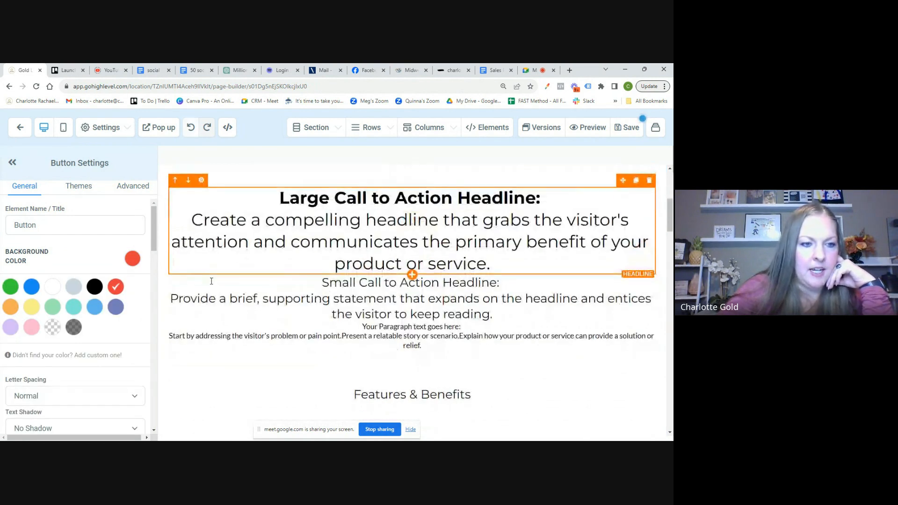
{"action": "scroll", "coordinate": [413, 189], "scroll_direction": "up", "scroll_amount": 1}
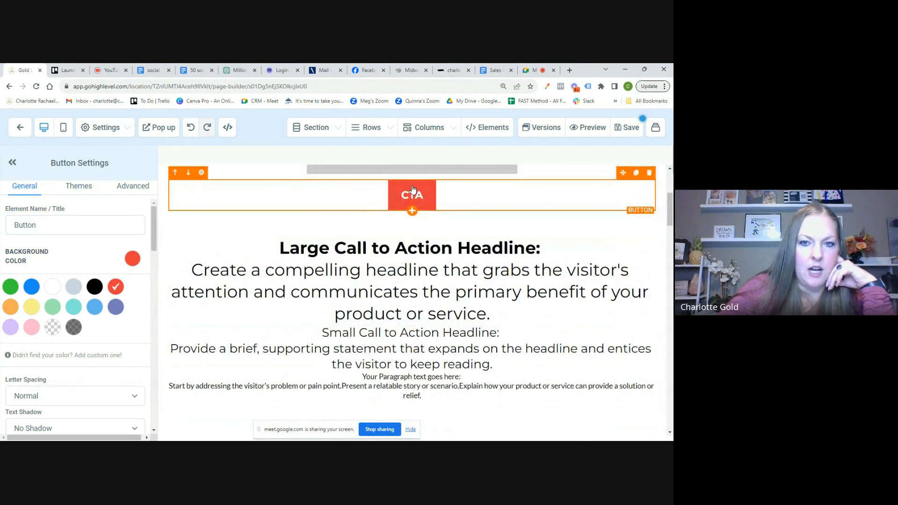
Link the red CTA button to a funnel step, with Check out as the target step.
{"action": "scroll", "coordinate": [56, 344], "scroll_direction": "down", "scroll_amount": 15}
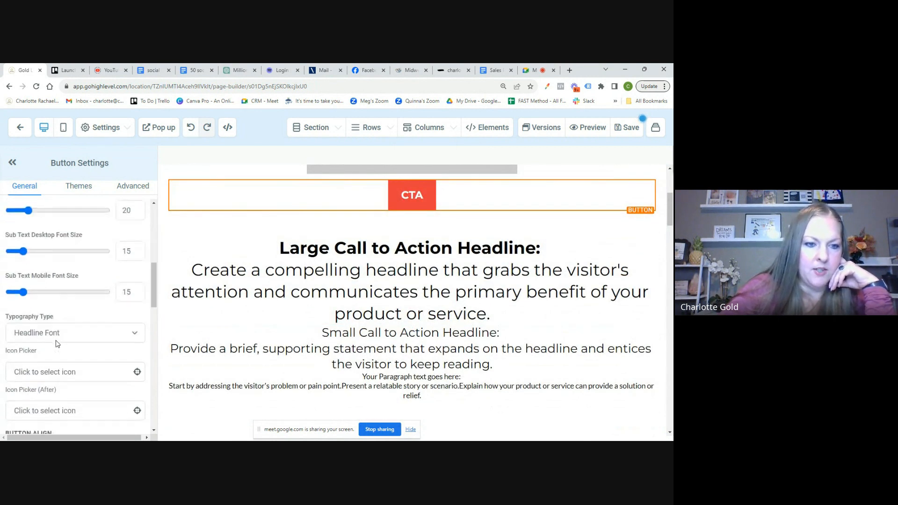
{"action": "scroll", "coordinate": [56, 344], "scroll_direction": "down", "scroll_amount": 3}
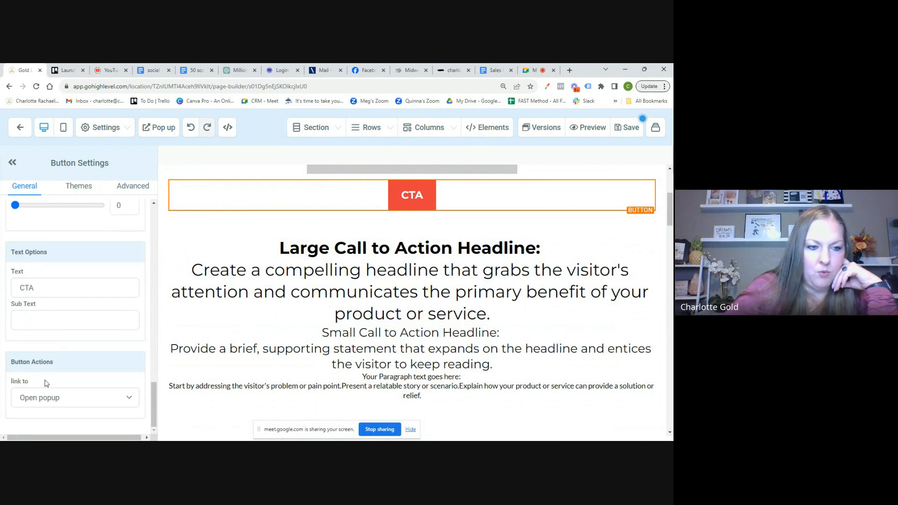
{"action": "left_click", "coordinate": [132, 401]}
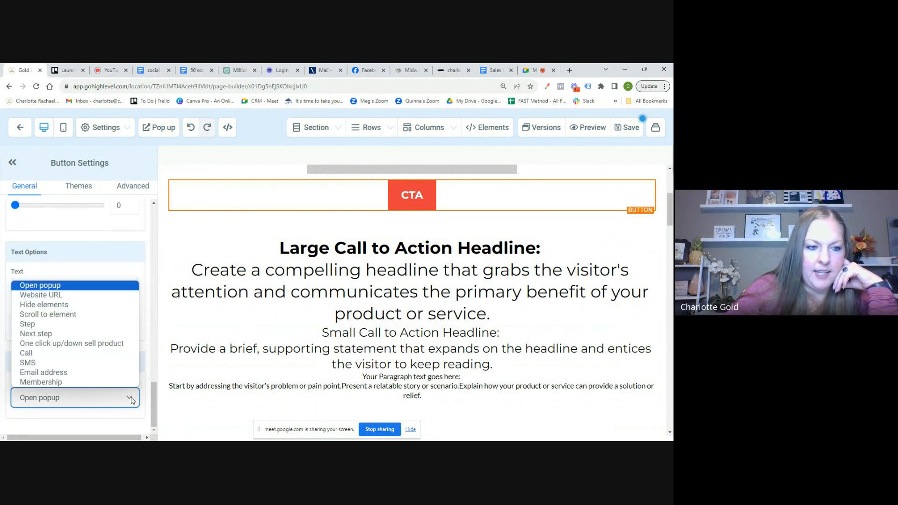
{"action": "left_click", "coordinate": [53, 324]}
{"action": "scroll", "coordinate": [54, 324], "scroll_direction": "down", "scroll_amount": 1}
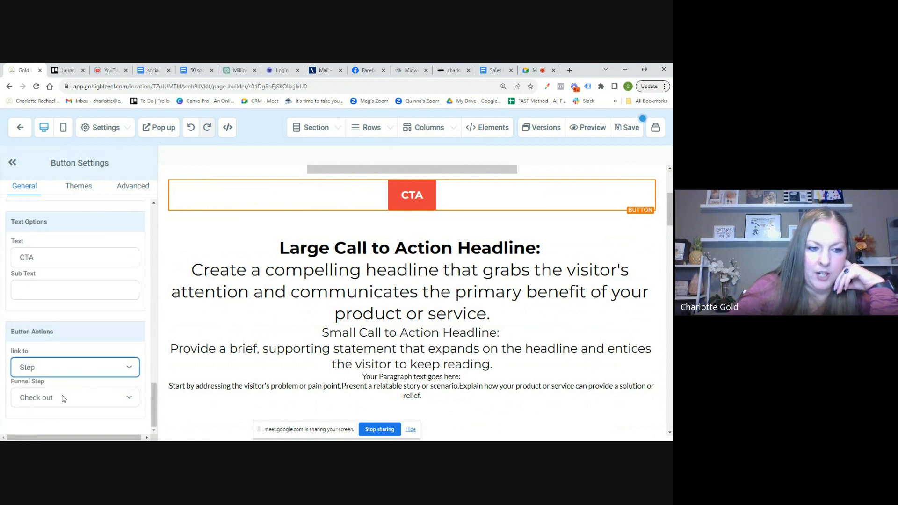
Link the green Call To Action button below the Guarantee text to a funnel step, choosing Thank You as the target.
{"action": "scroll", "coordinate": [315, 369], "scroll_direction": "down", "scroll_amount": 15}
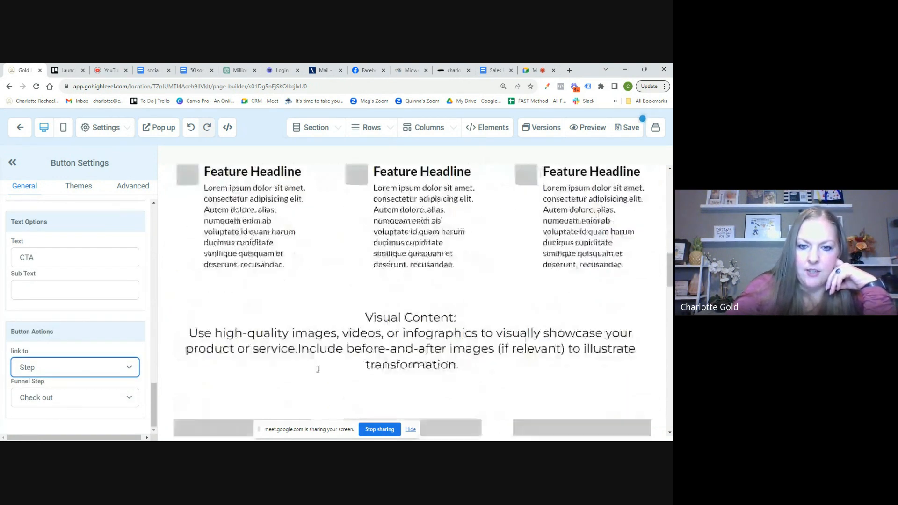
{"action": "scroll", "coordinate": [318, 369], "scroll_direction": "down", "scroll_amount": 10}
{"action": "scroll", "coordinate": [425, 259], "scroll_direction": "up", "scroll_amount": 3}
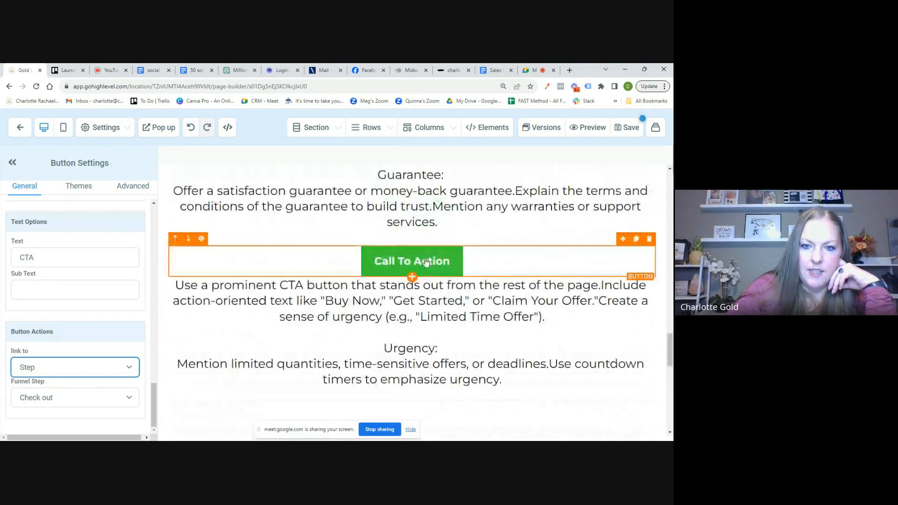
{"action": "left_click", "coordinate": [426, 258]}
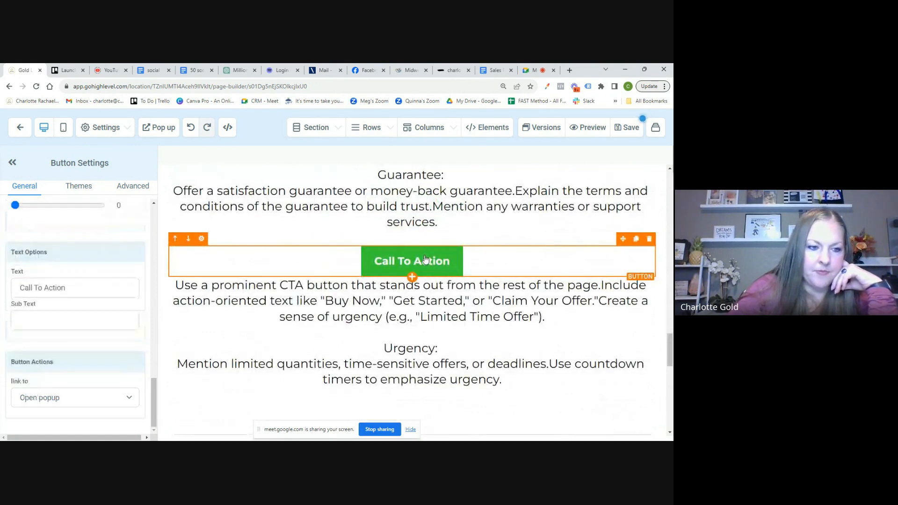
{"action": "left_click", "coordinate": [122, 397]}
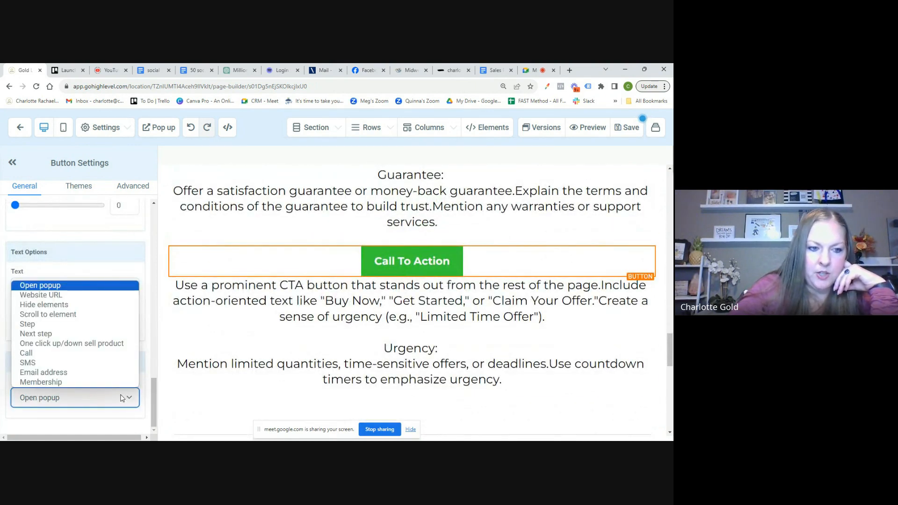
{"action": "left_click", "coordinate": [29, 324]}
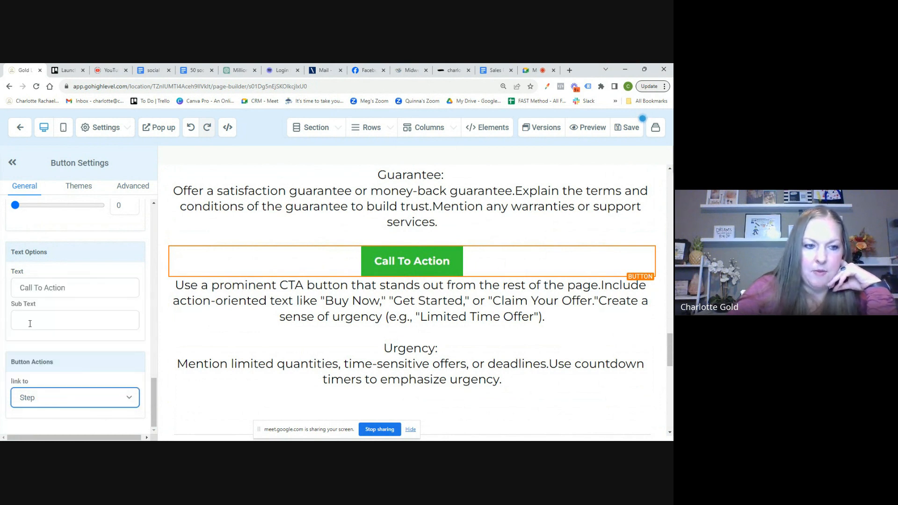
{"action": "scroll", "coordinate": [96, 346], "scroll_direction": "down", "scroll_amount": 1}
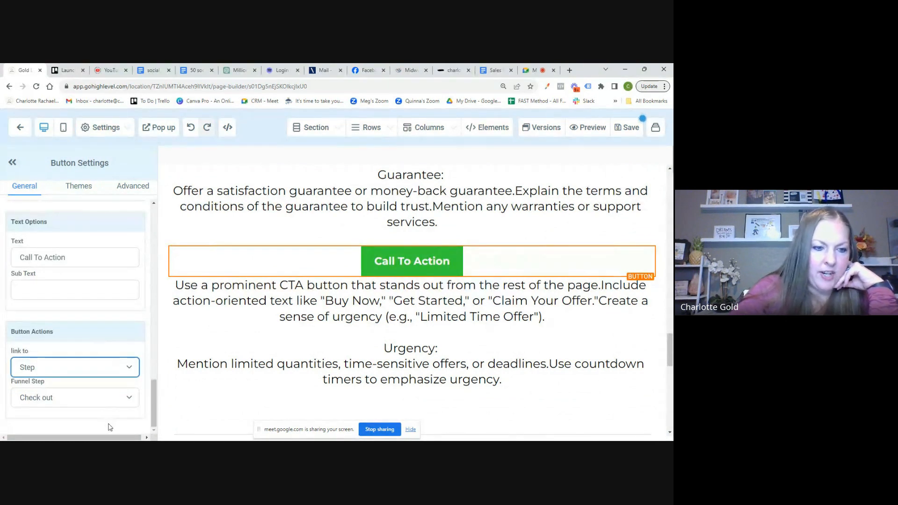
{"action": "left_click", "coordinate": [120, 399]}
{"action": "left_click", "coordinate": [120, 399]}
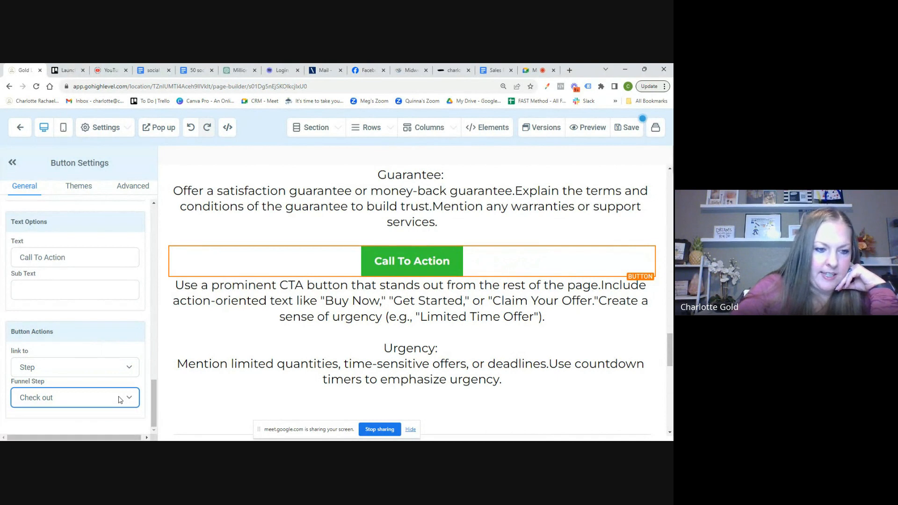
{"action": "left_click", "coordinate": [113, 399]}
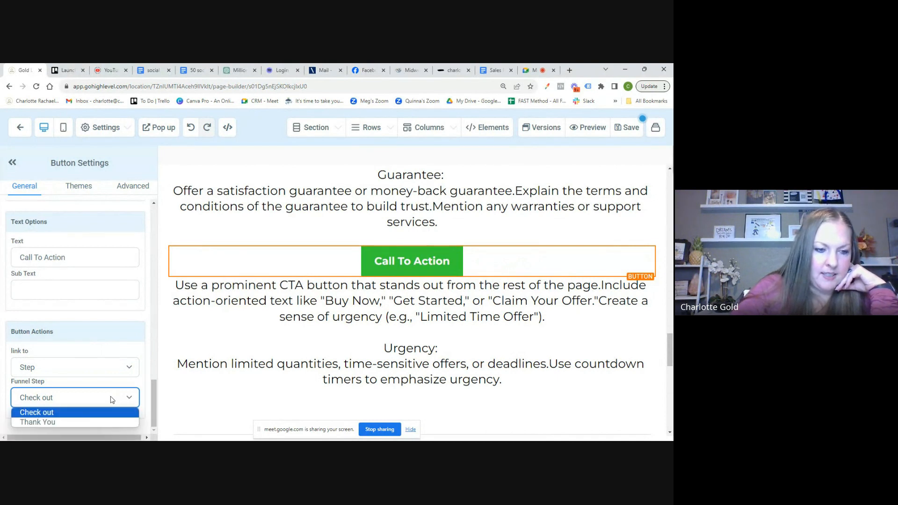
{"action": "left_click", "coordinate": [38, 422]}
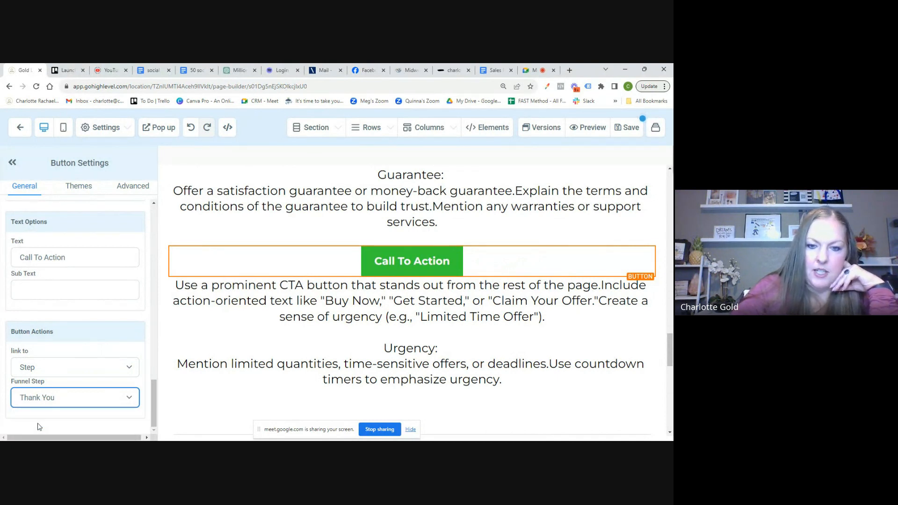
Save the sales page and switch to the Check out page in the page builder.
{"action": "left_click", "coordinate": [634, 133]}
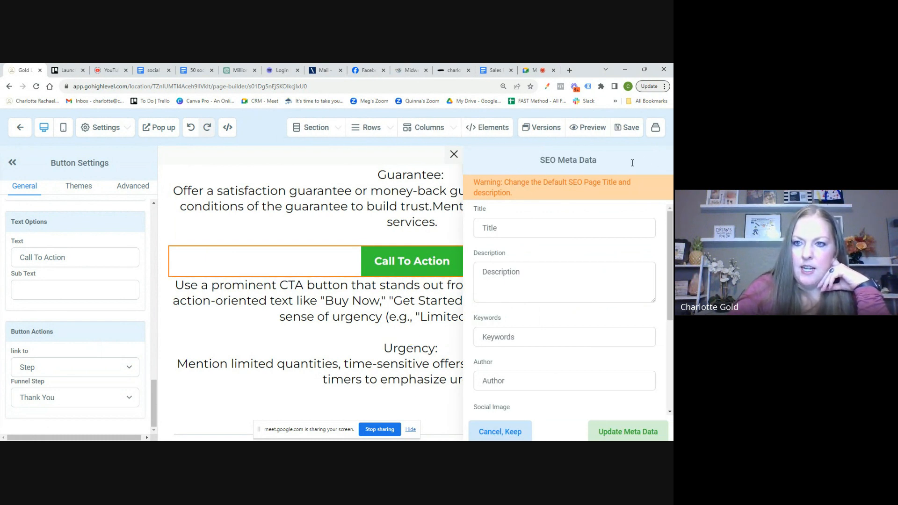
{"action": "left_click", "coordinate": [655, 128]}
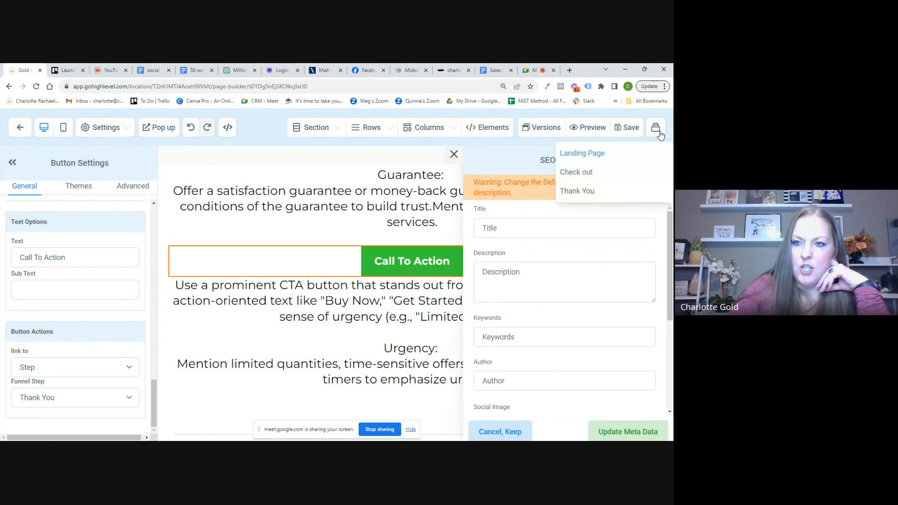
{"action": "left_click", "coordinate": [586, 171]}
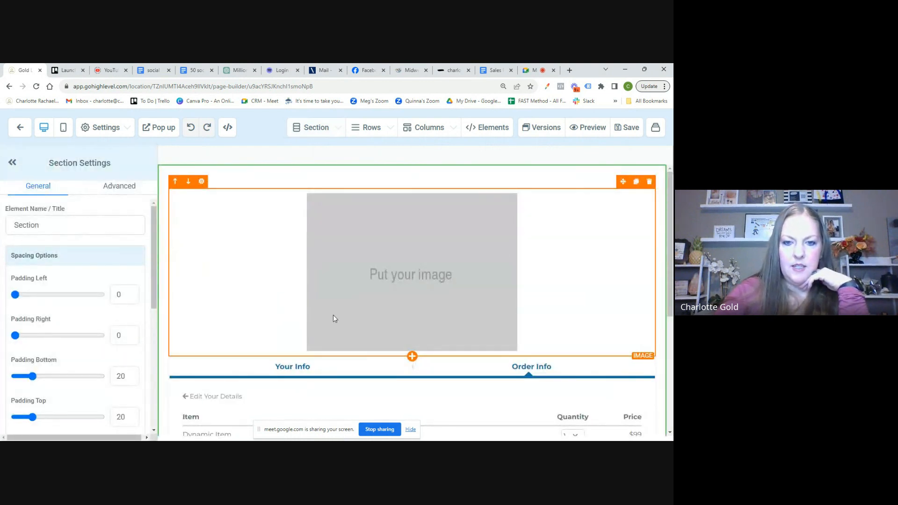
Set the two-step order form's sale action to Select a step, with Thank You as the funnel step.
{"action": "scroll", "coordinate": [333, 316], "scroll_direction": "down", "scroll_amount": 5}
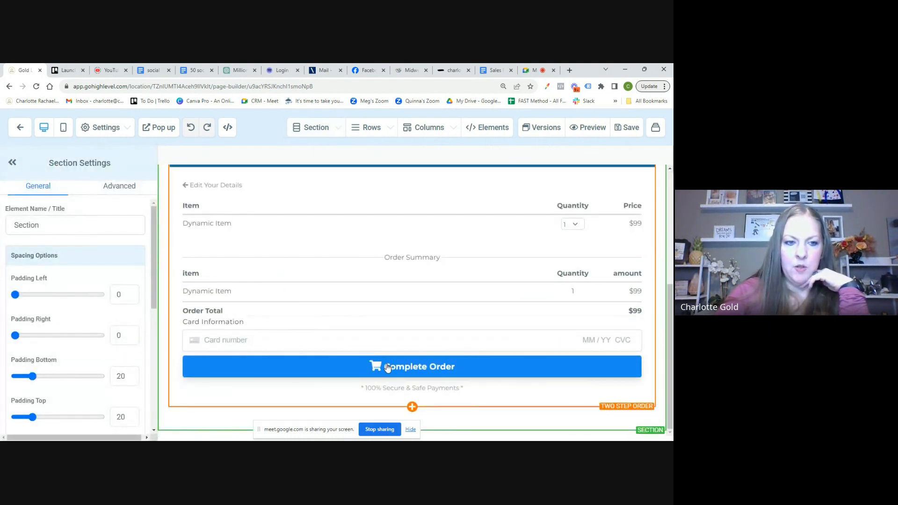
{"action": "left_click", "coordinate": [387, 368]}
{"action": "scroll", "coordinate": [75, 378], "scroll_direction": "down", "scroll_amount": 4}
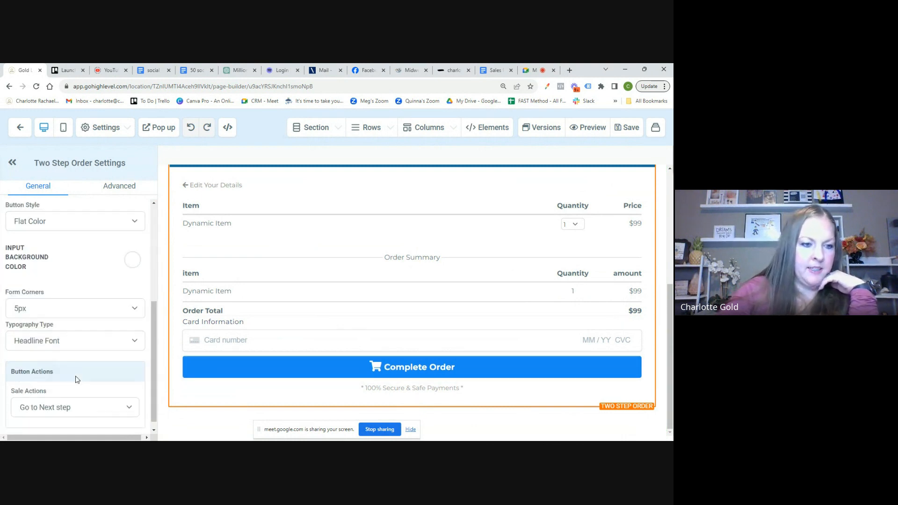
{"action": "left_click", "coordinate": [115, 402]}
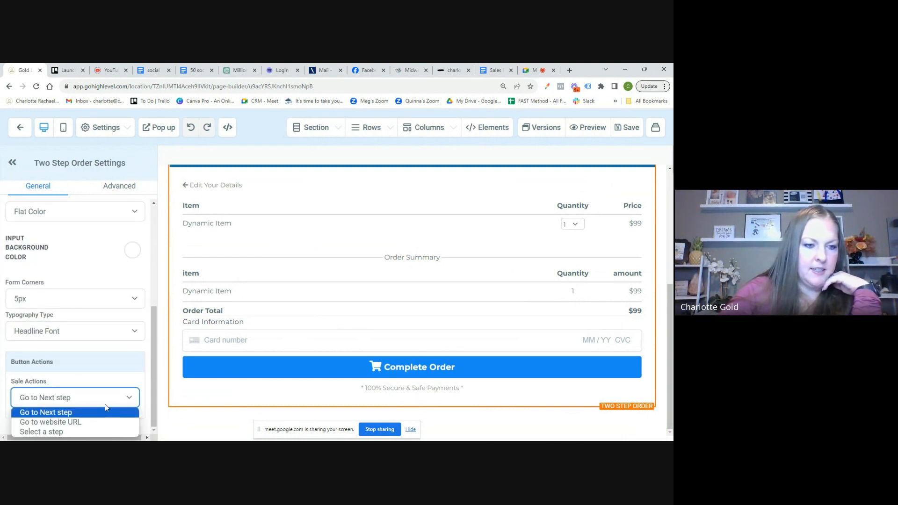
{"action": "left_click", "coordinate": [69, 431]}
{"action": "scroll", "coordinate": [85, 358], "scroll_direction": "down", "scroll_amount": 1}
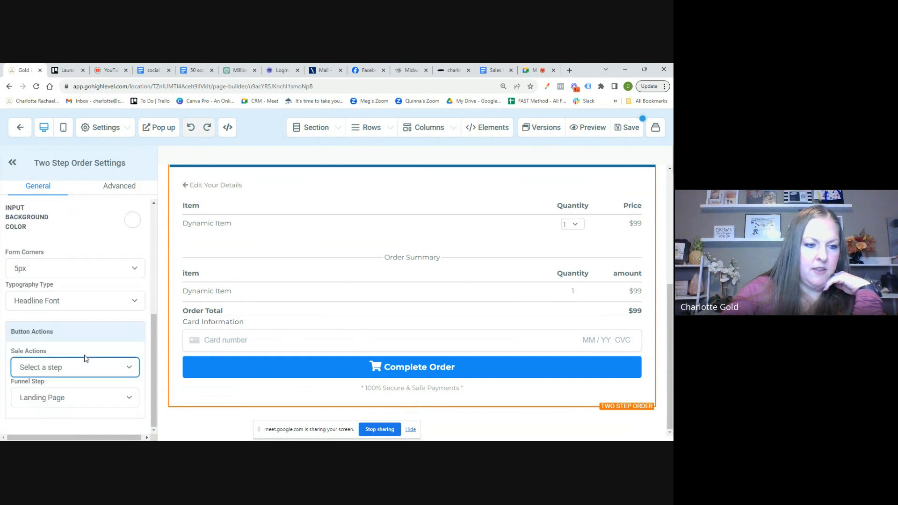
{"action": "left_click", "coordinate": [85, 401]}
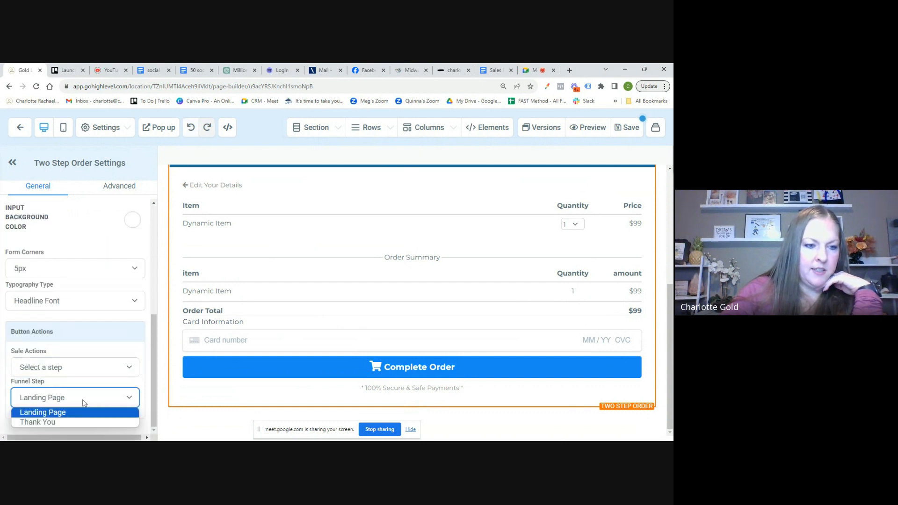
{"action": "left_click", "coordinate": [63, 422]}
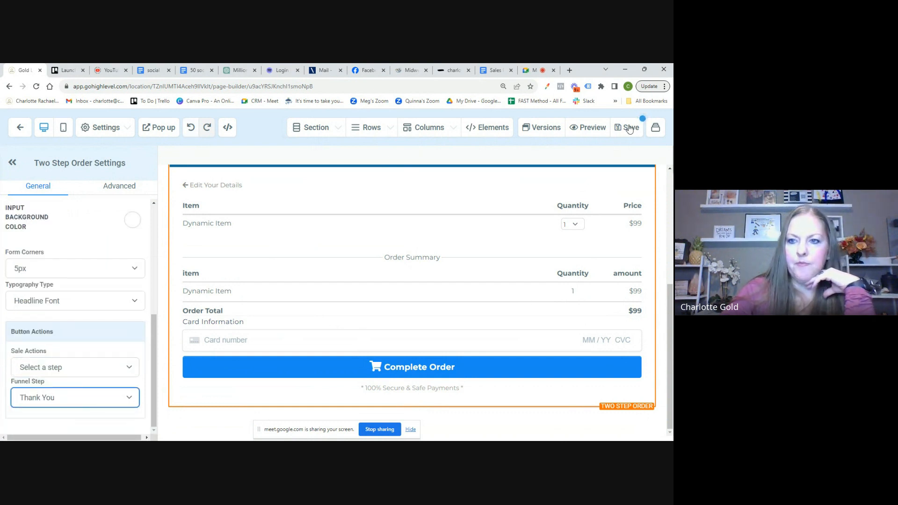
Save the Check out page, dismiss the SEO meta data form and return to the funnel's steps overview.
{"action": "left_click", "coordinate": [629, 129]}
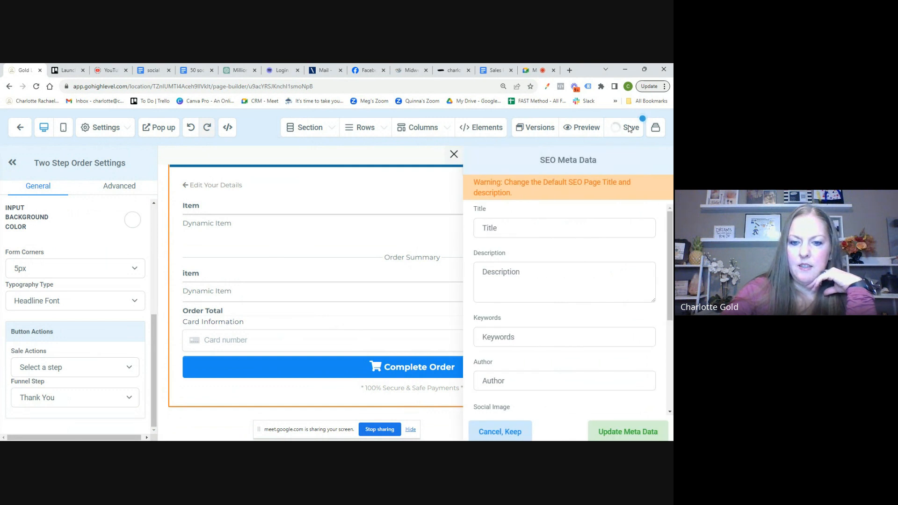
{"action": "left_click", "coordinate": [453, 153]}
{"action": "scroll", "coordinate": [514, 231], "scroll_direction": "up", "scroll_amount": 5}
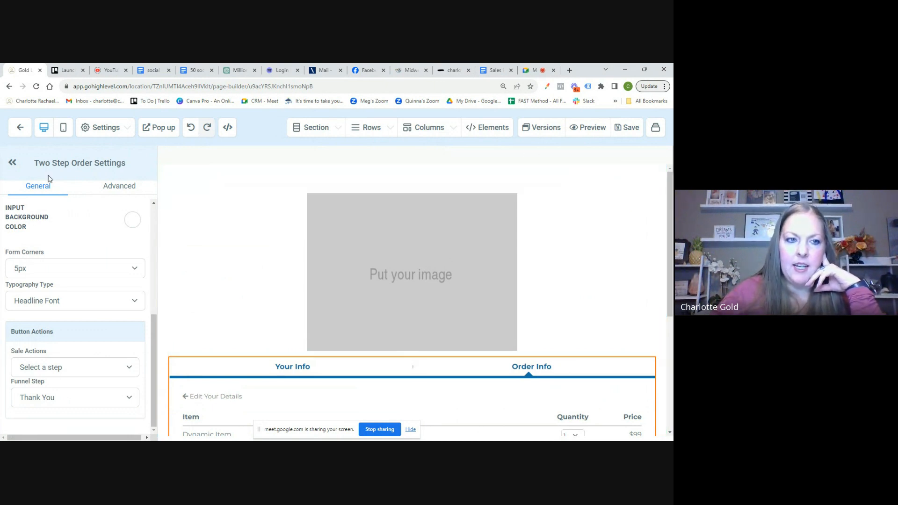
{"action": "left_click", "coordinate": [25, 134]}
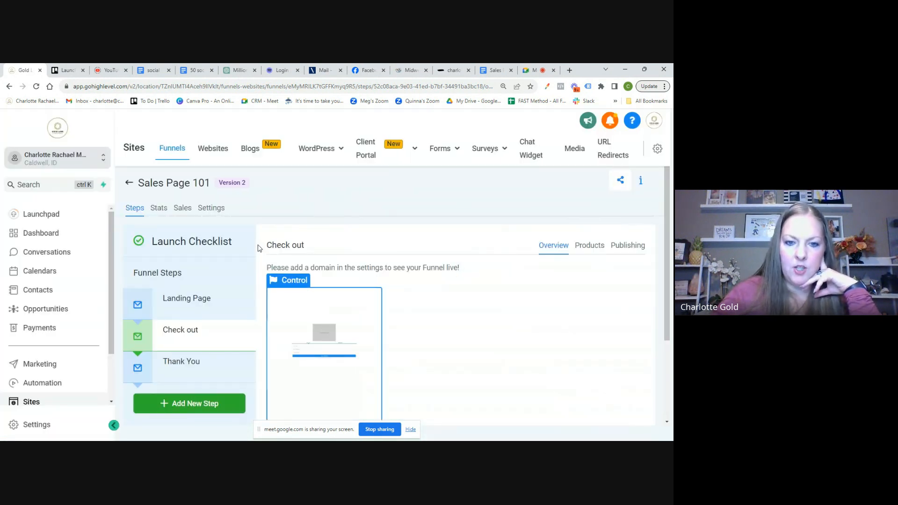
{"action": "scroll", "coordinate": [259, 249], "scroll_direction": "down", "scroll_amount": 1}
{"action": "scroll", "coordinate": [259, 248], "scroll_direction": "up", "scroll_amount": 1}
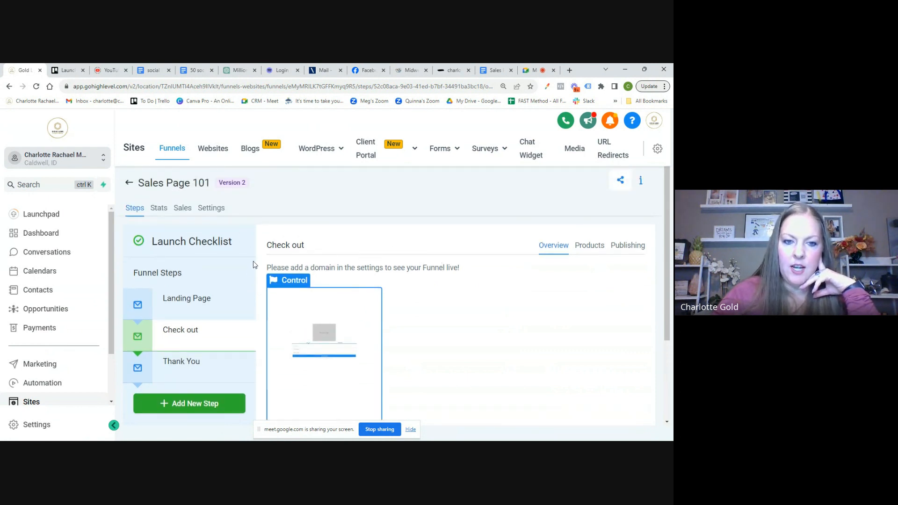
{"action": "scroll", "coordinate": [251, 275], "scroll_direction": "down", "scroll_amount": 2}
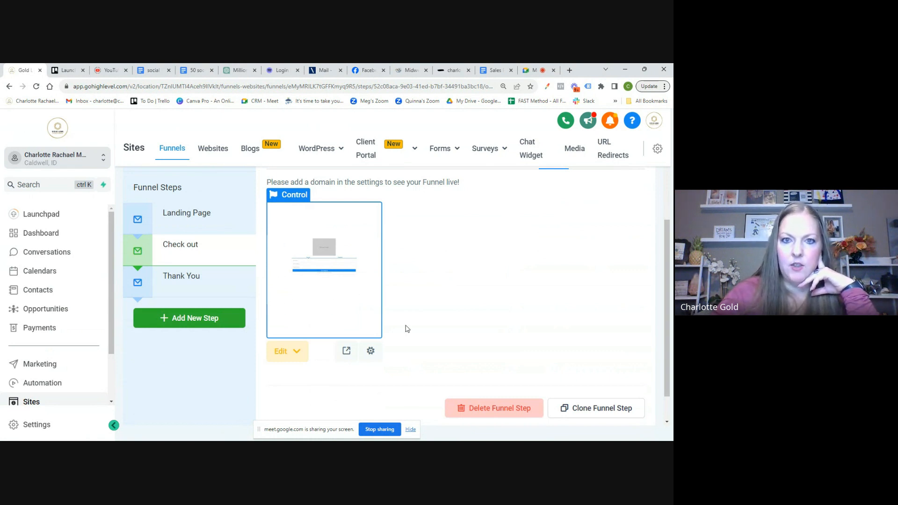
{"action": "left_click", "coordinate": [379, 429]}
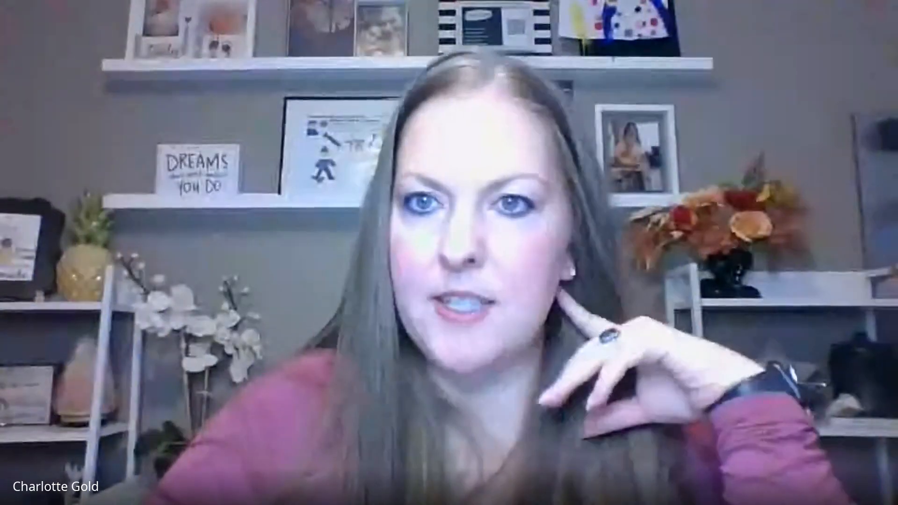